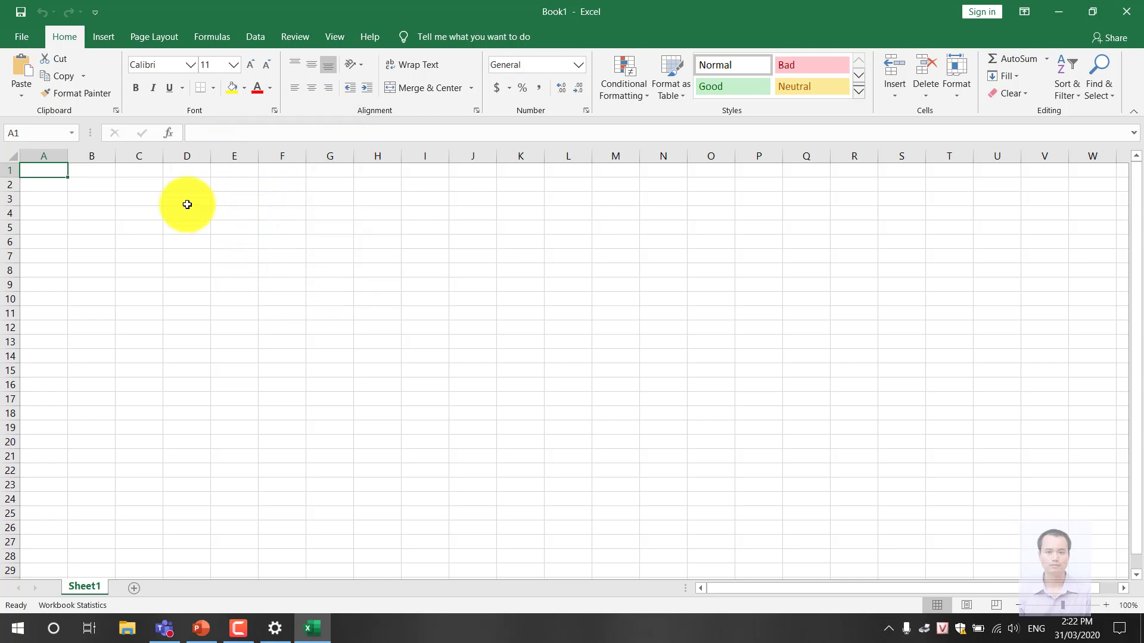
Rename the first sheet to trang1.
click(217, 299)
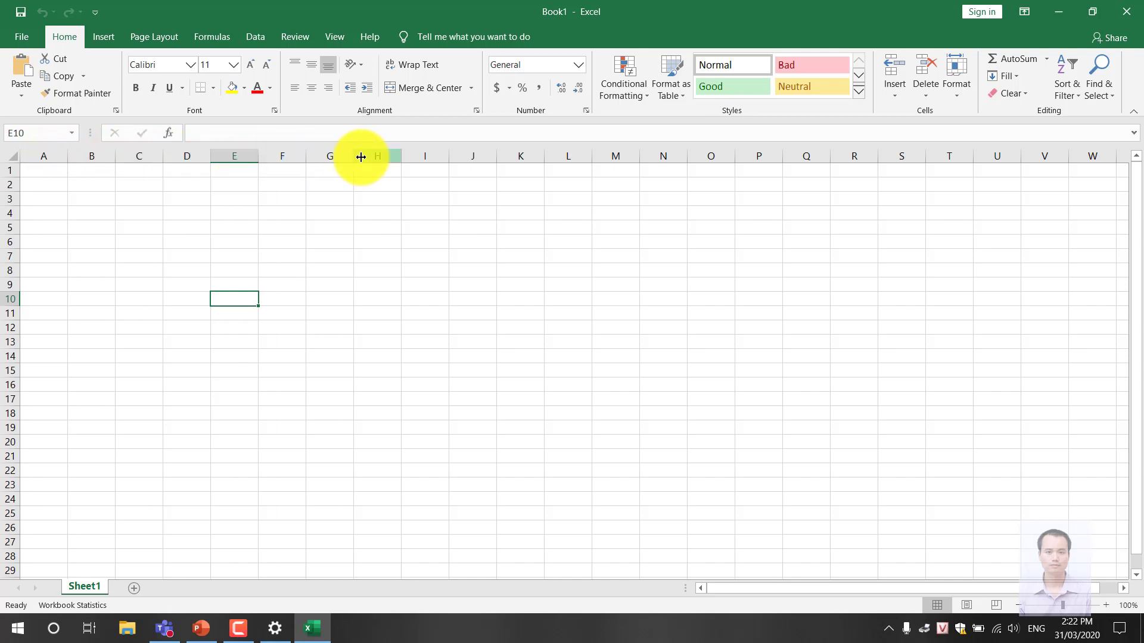
click(9, 169)
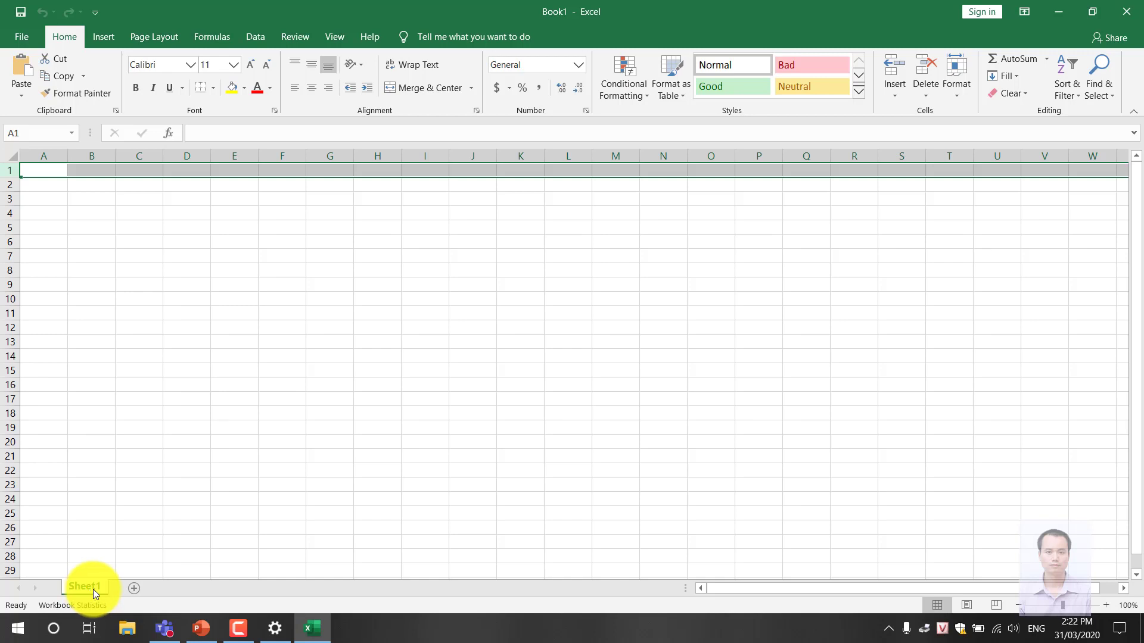
right_click(93, 588)
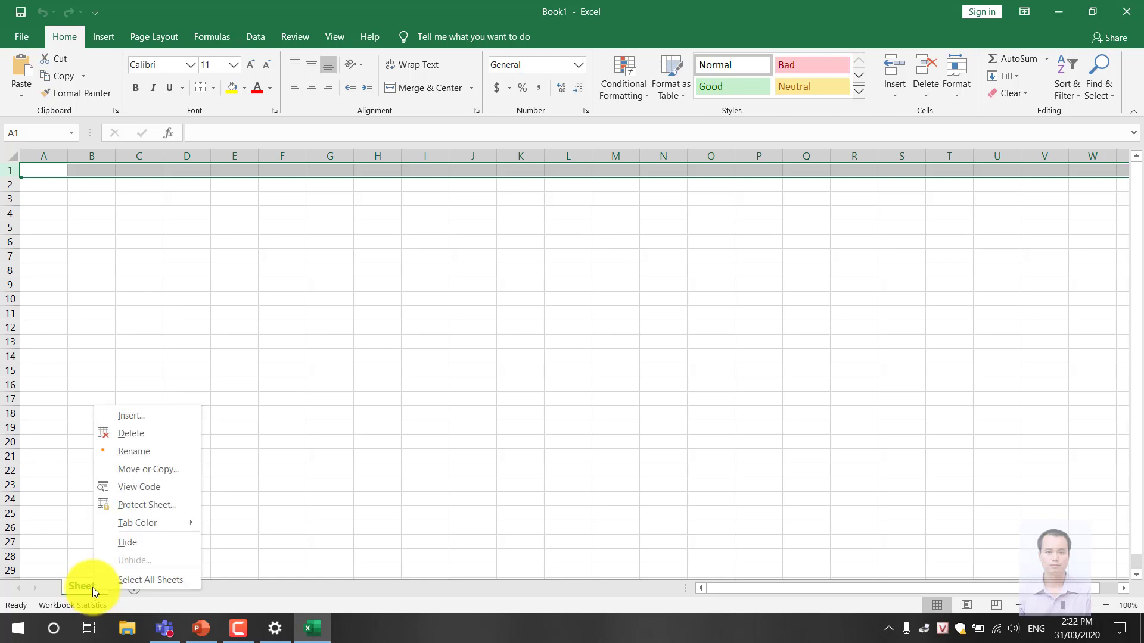
click(162, 450)
text(trang1)
key(Return)
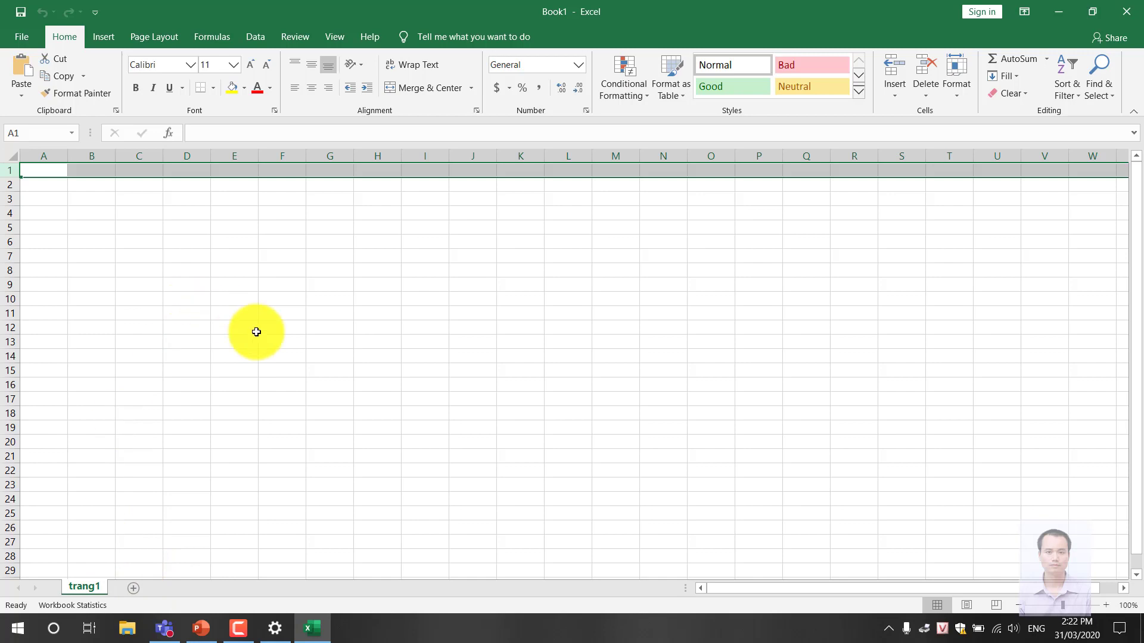
Add a new blank sheet, Sheet2, and switch between trang1 and Sheet2.
click(232, 369)
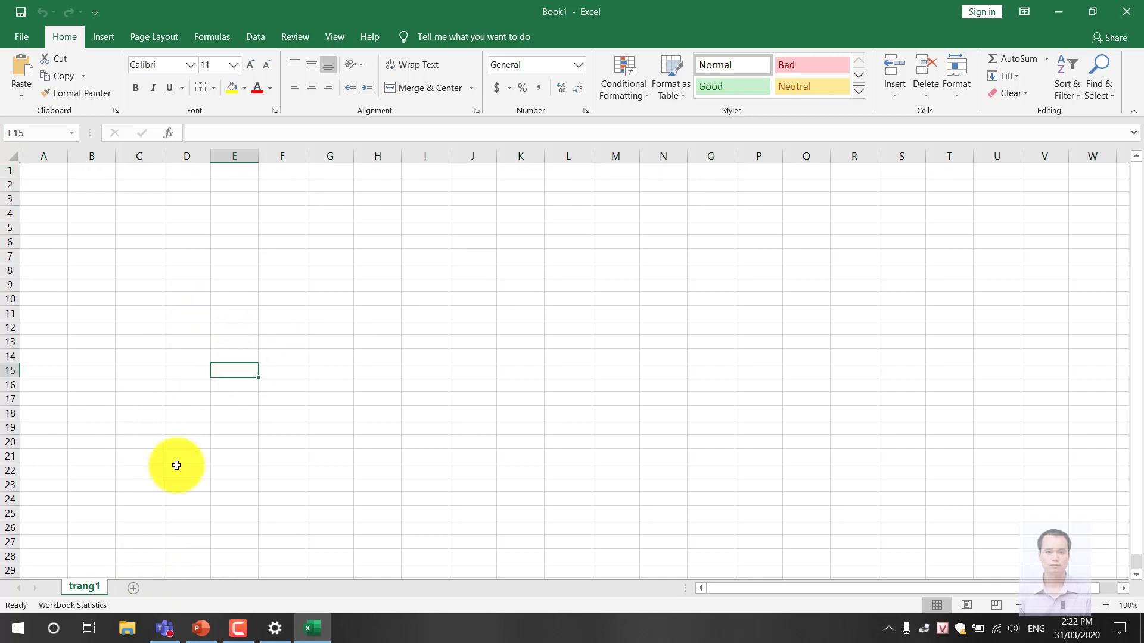
click(136, 589)
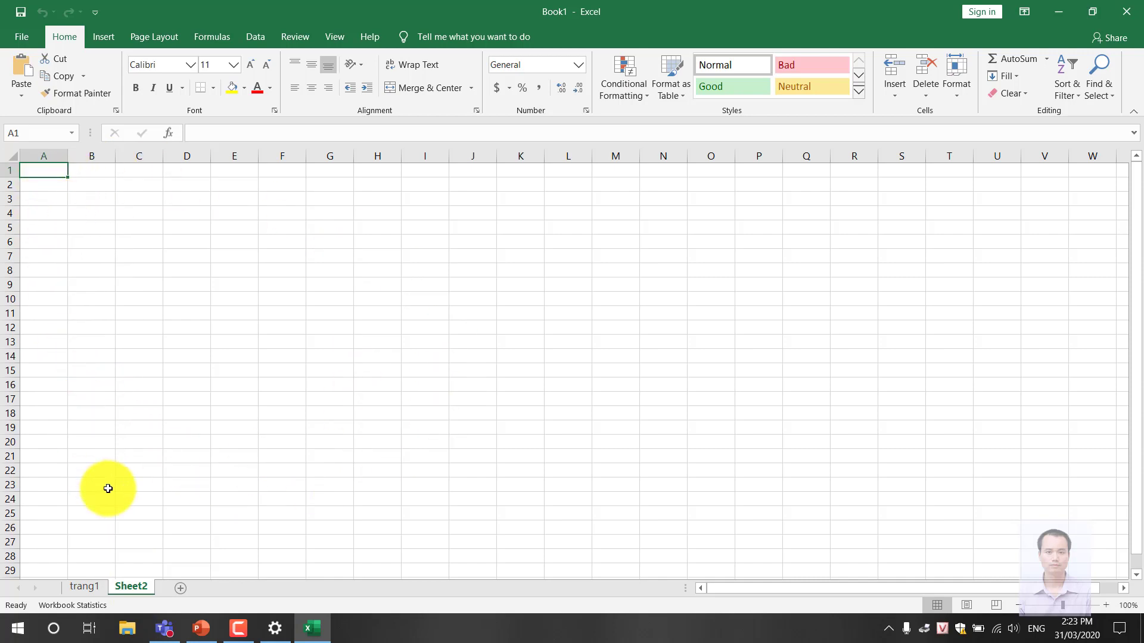
click(85, 587)
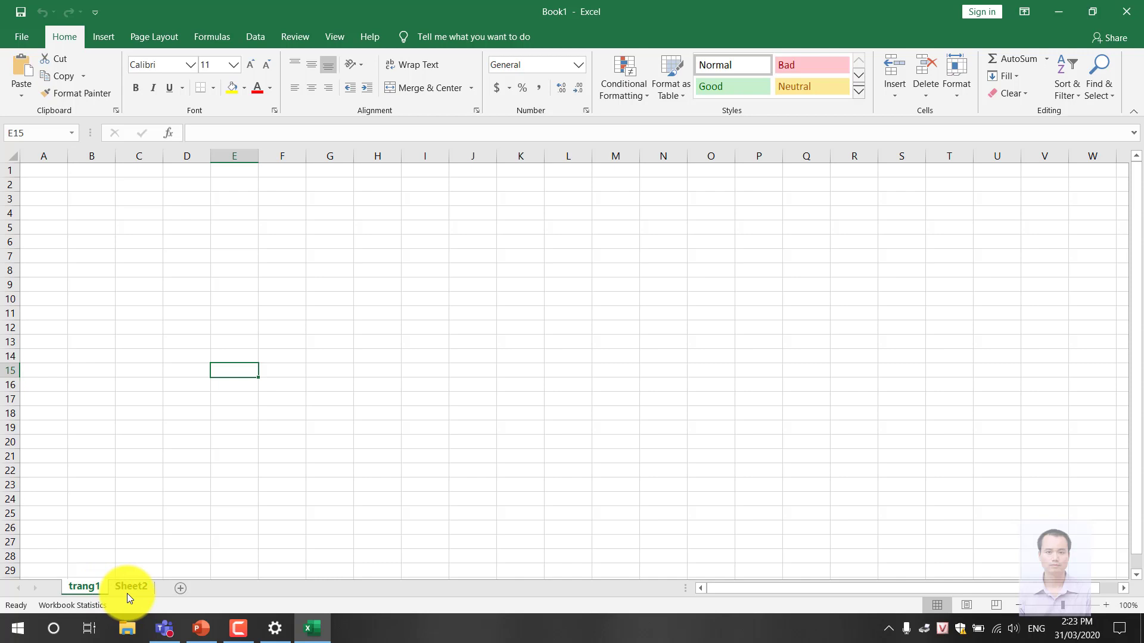
click(127, 593)
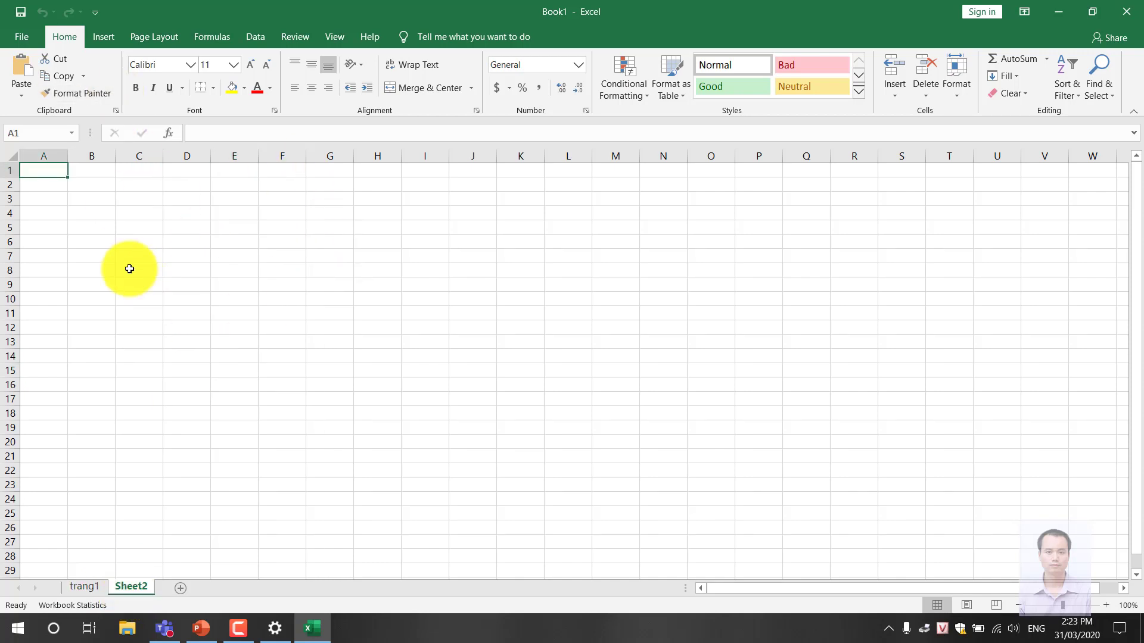
Save the workbook as HDonline in D:\HuongdanOnline\VideoExcel.
click(24, 37)
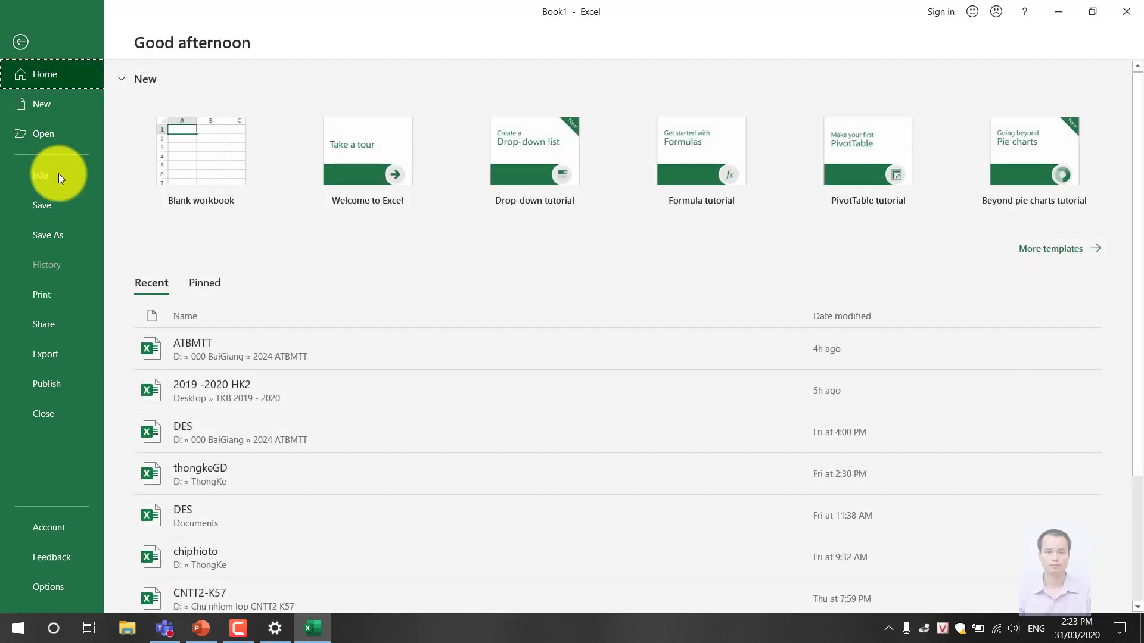
click(50, 233)
click(191, 252)
text(E)
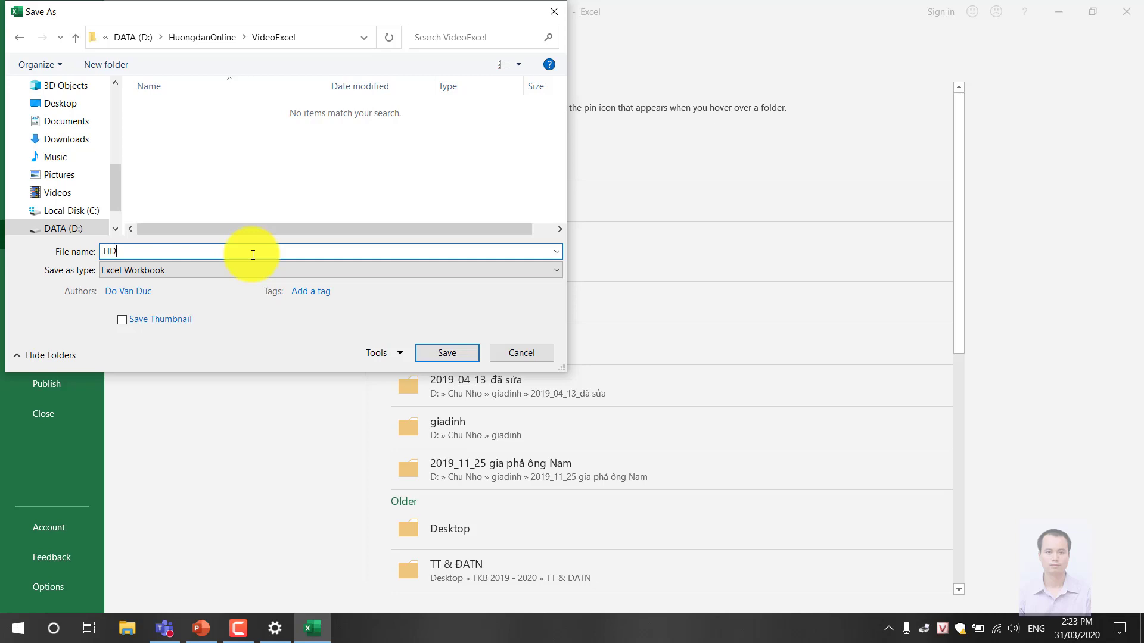
text(ine)
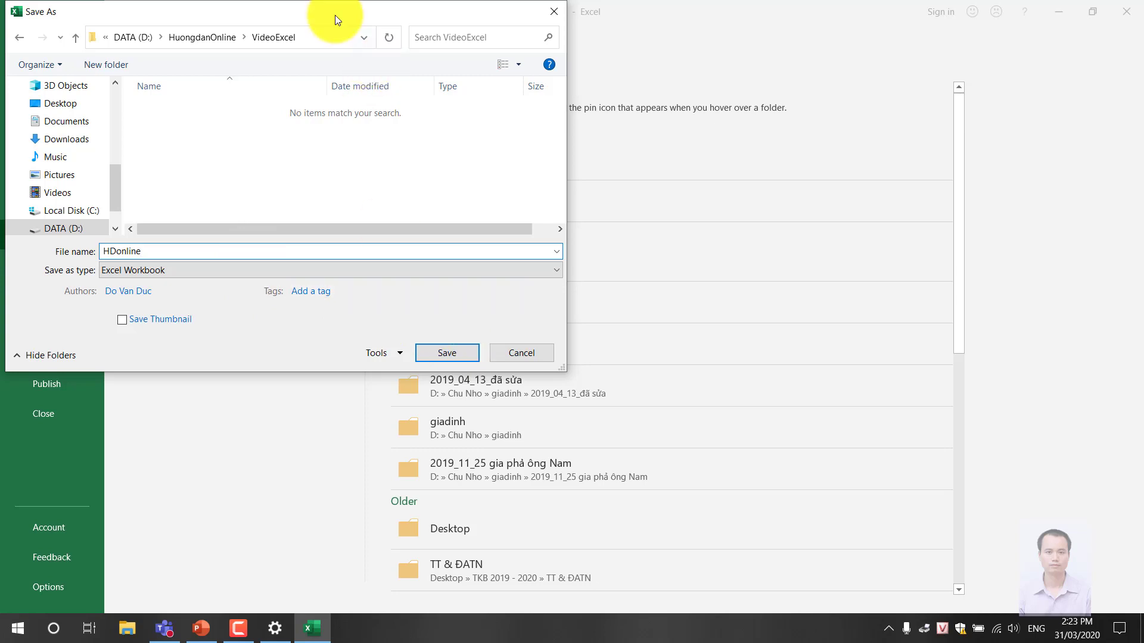
mouse_move(335, 16)
mouse_down()
mouse_move(496, 114)
mouse_move(621, 107)
mouse_up()
click(739, 447)
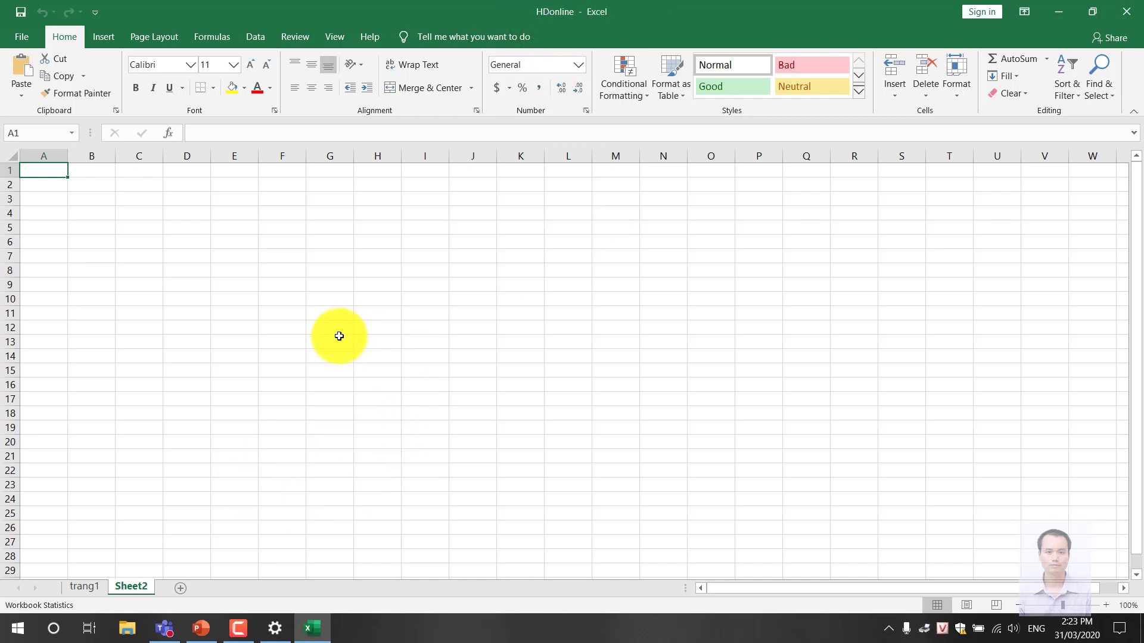
On the trang1 sheet, type the label C4 into cell C4.
click(81, 587)
click(125, 588)
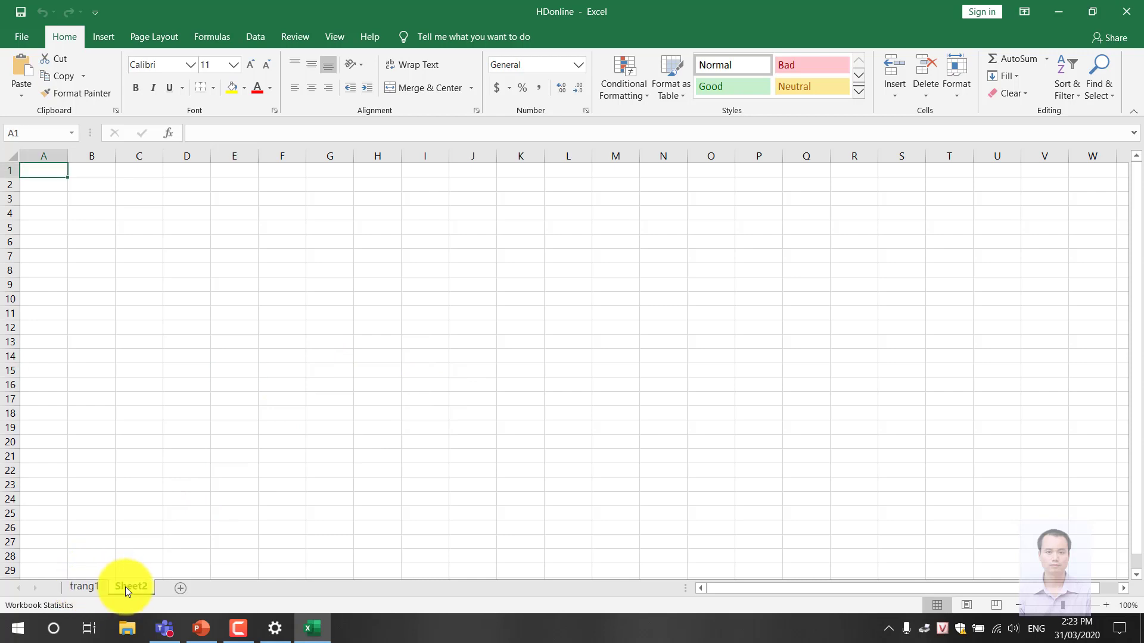
click(98, 586)
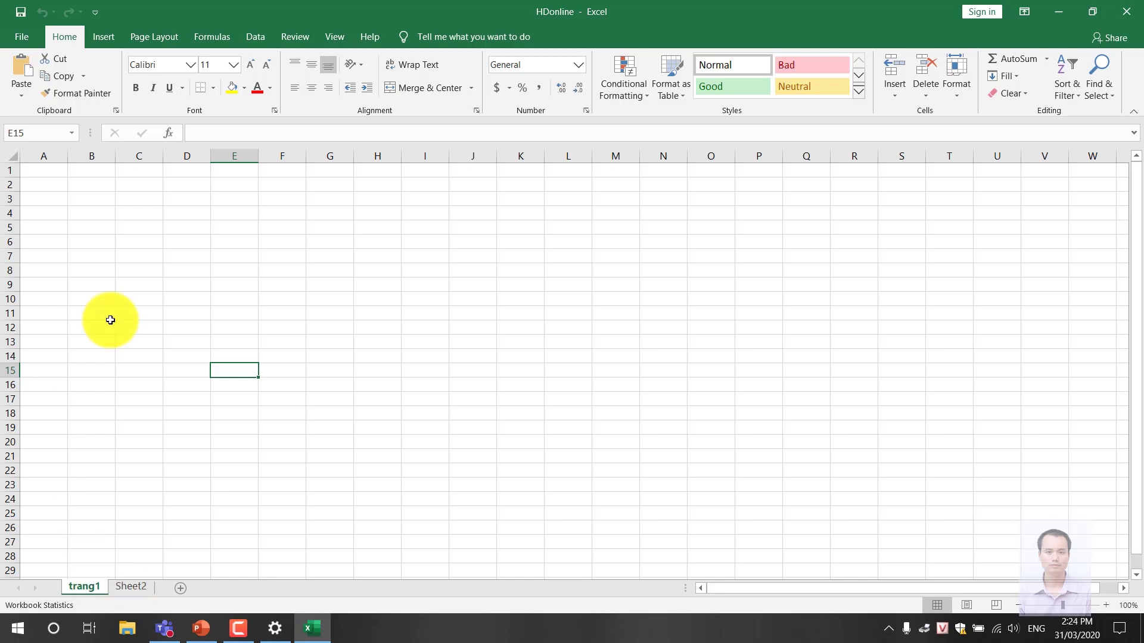
click(121, 300)
click(138, 223)
double_click(135, 213)
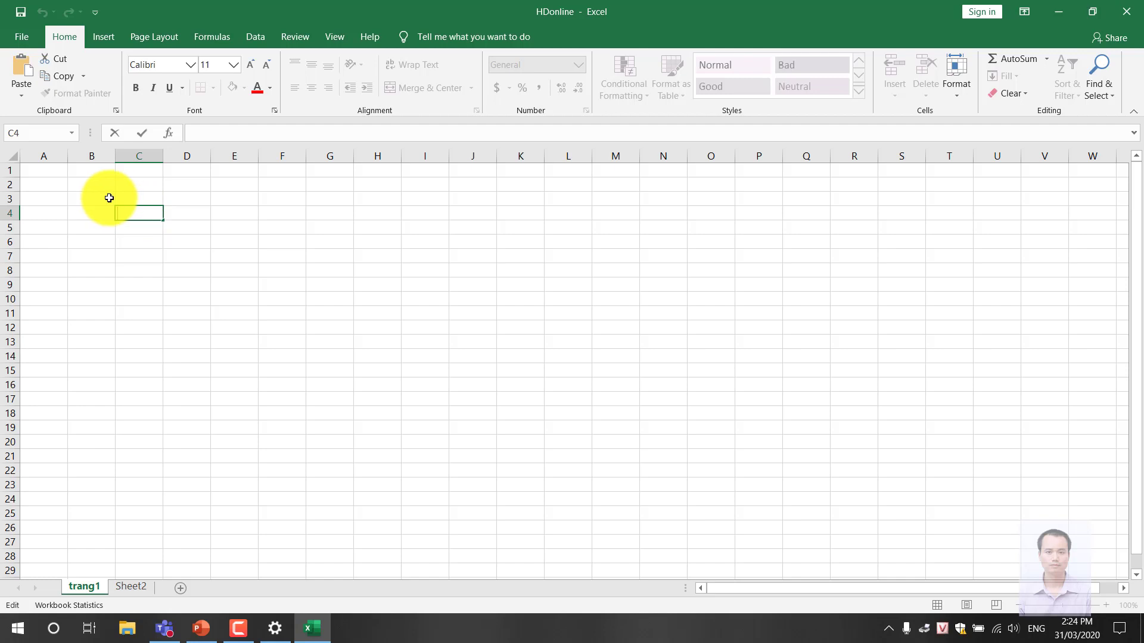
key(Escape)
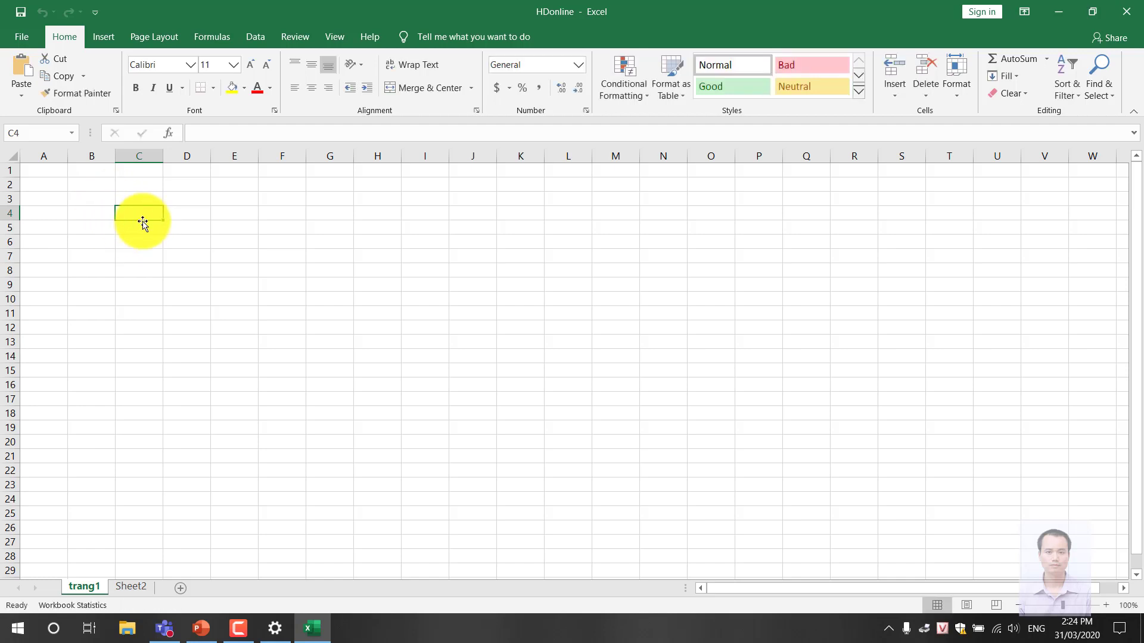
click(147, 234)
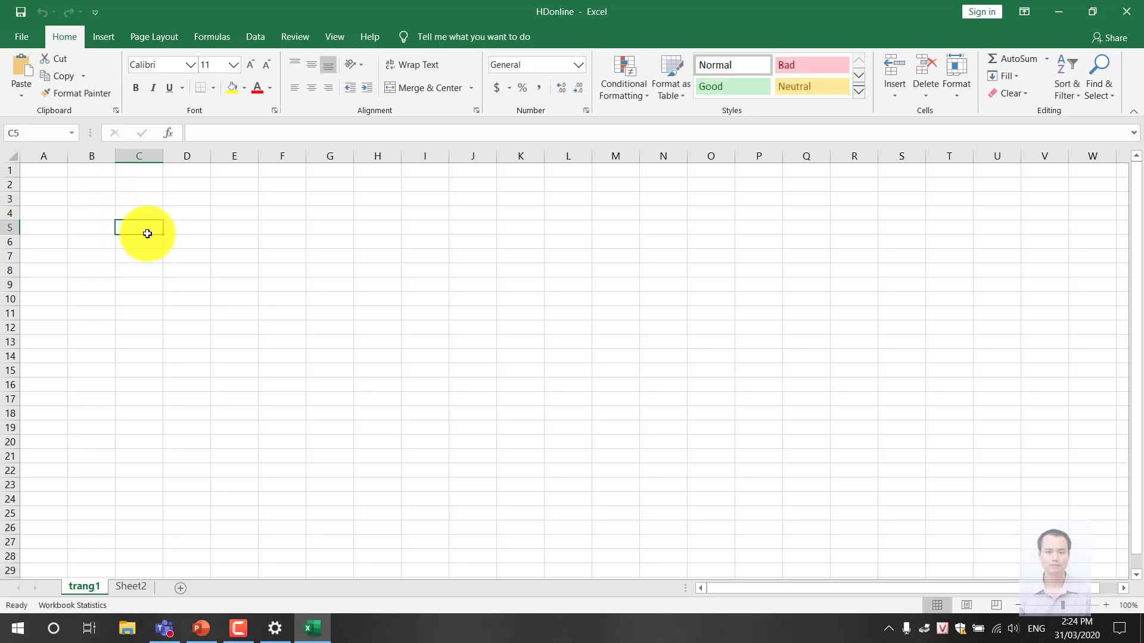
click(141, 211)
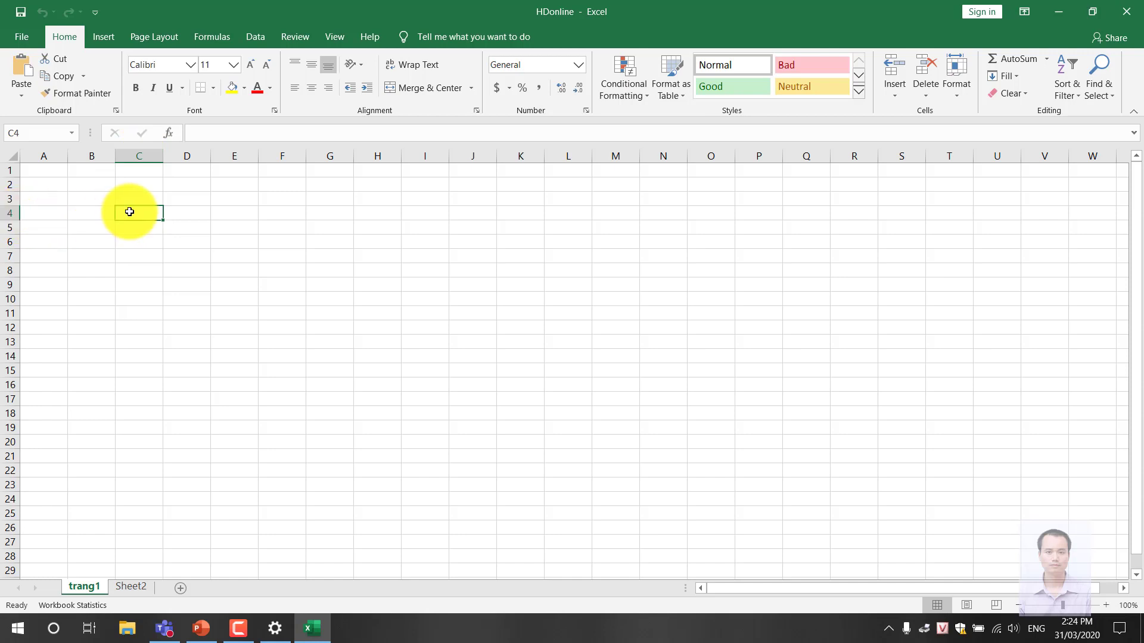
text(o)
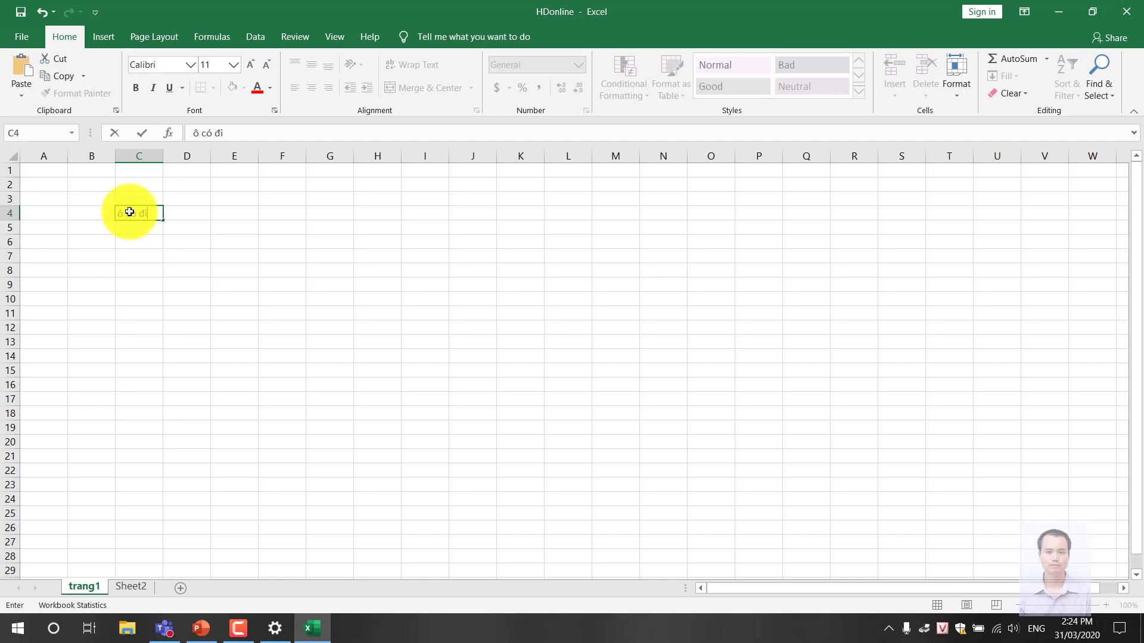
key(BackSpace)
key(BackSpace)
key(BackSpace)
key(Return)
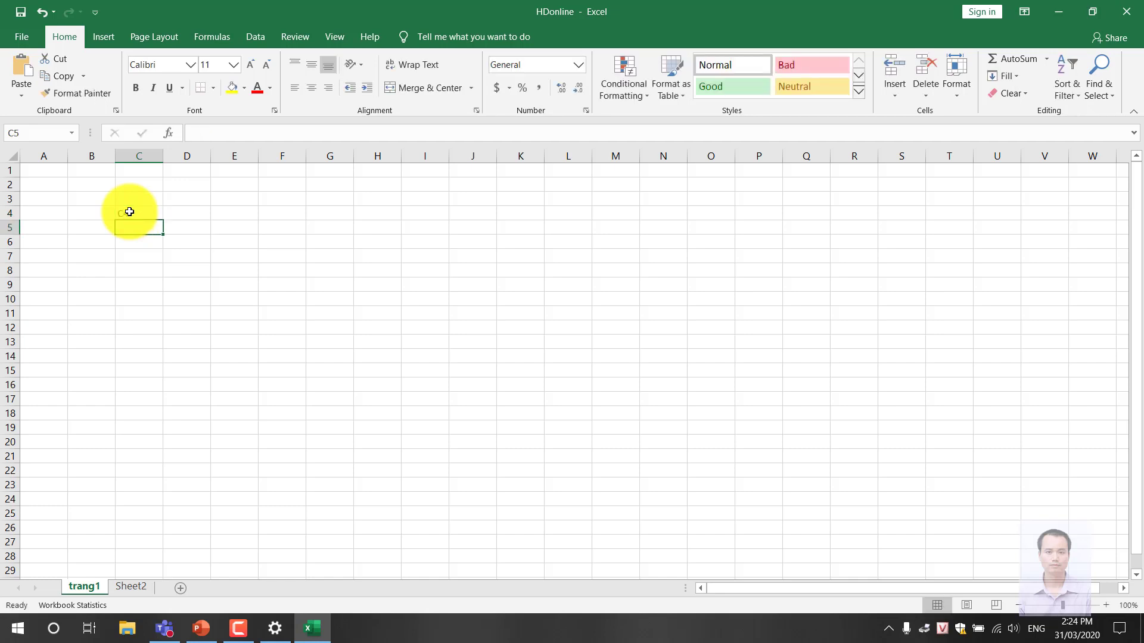
Enter the label D9 in cell D9 and zoom in on the sheet.
click(191, 284)
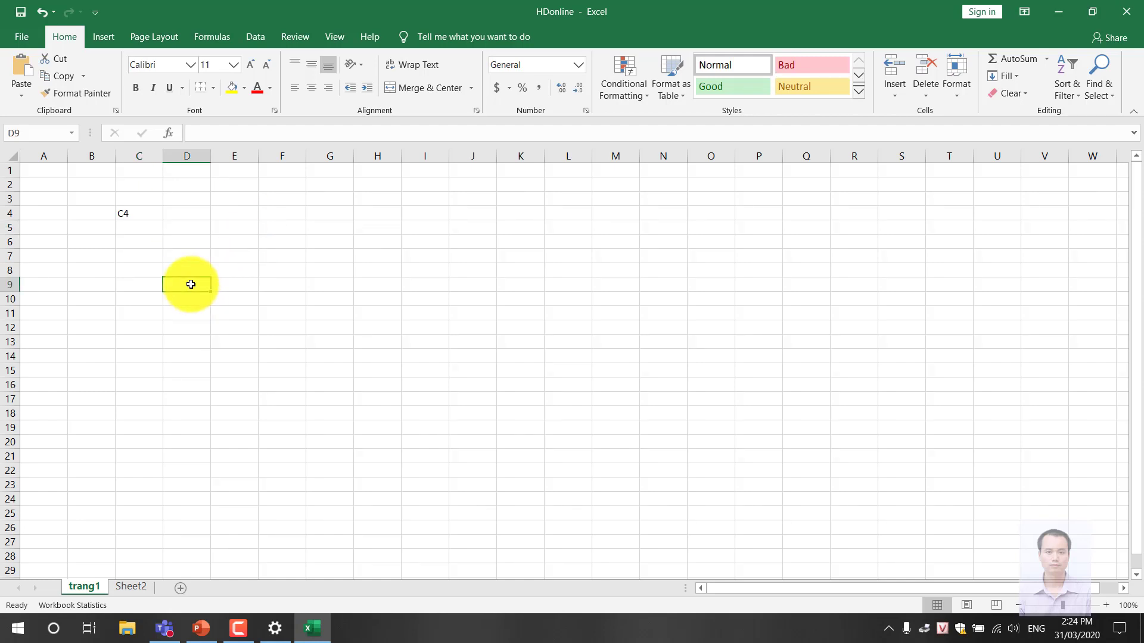
text(D9)
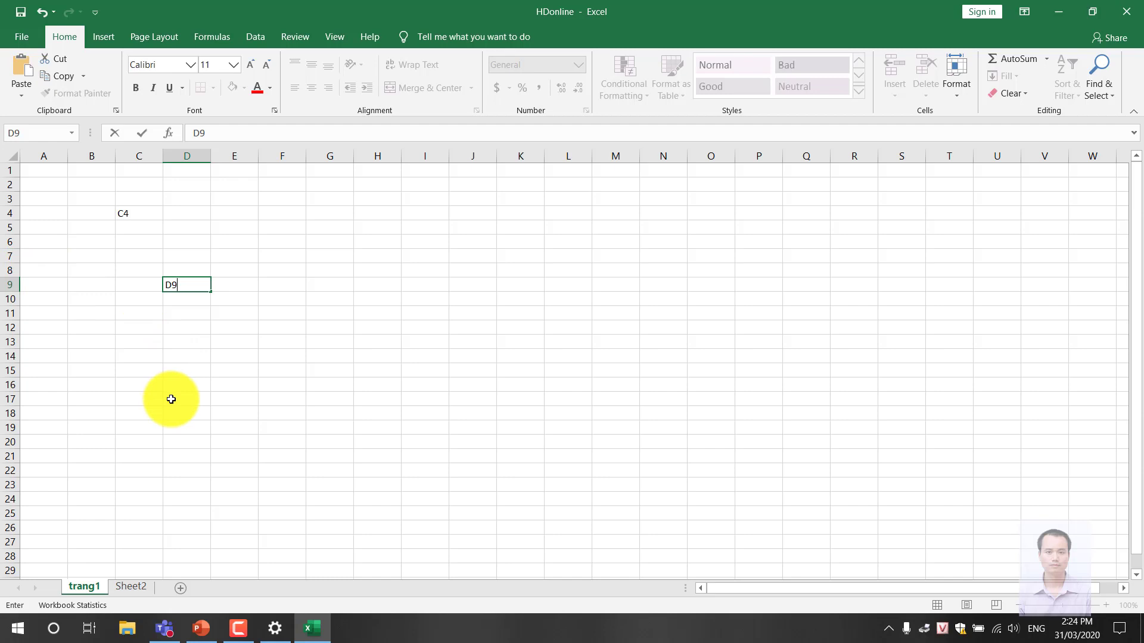
key(Return)
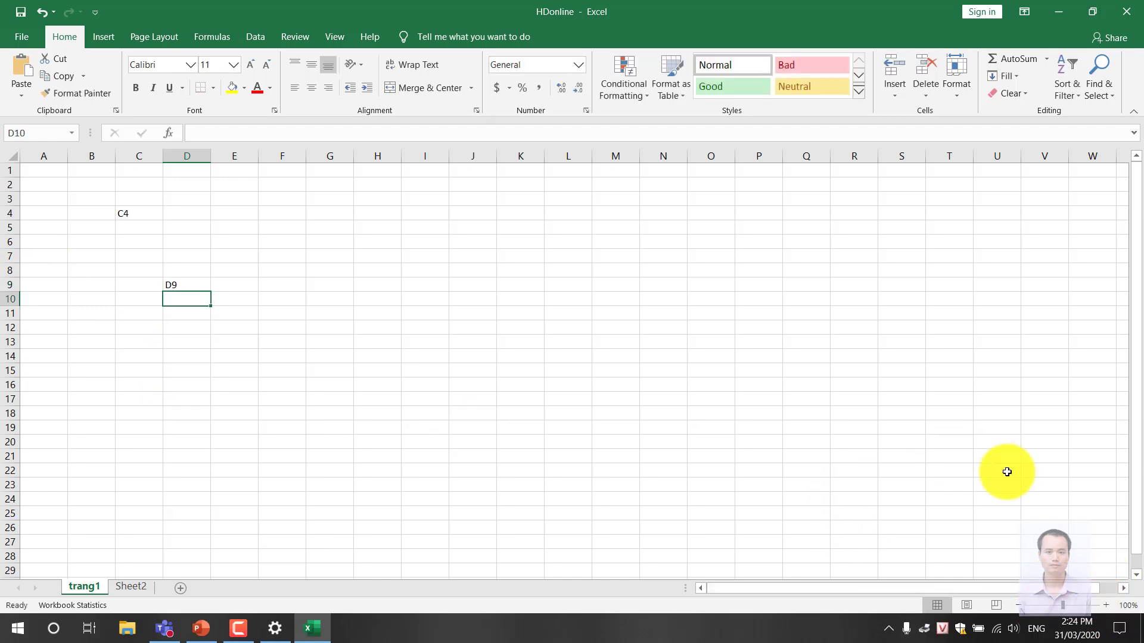
click(1105, 606)
click(1106, 605)
click(1105, 606)
click(1106, 606)
click(1106, 606)
click(1105, 606)
click(1105, 606)
click(1105, 606)
click(1106, 606)
click(1105, 606)
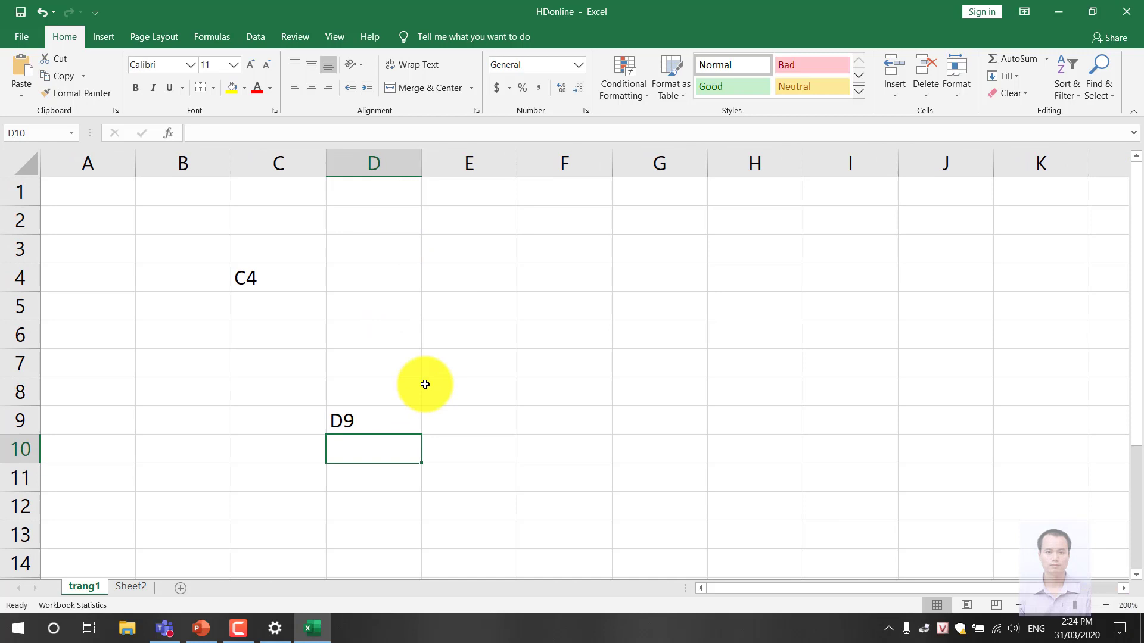
Jump back to cell A1 at the top of trang1 using the Name Box.
click(440, 372)
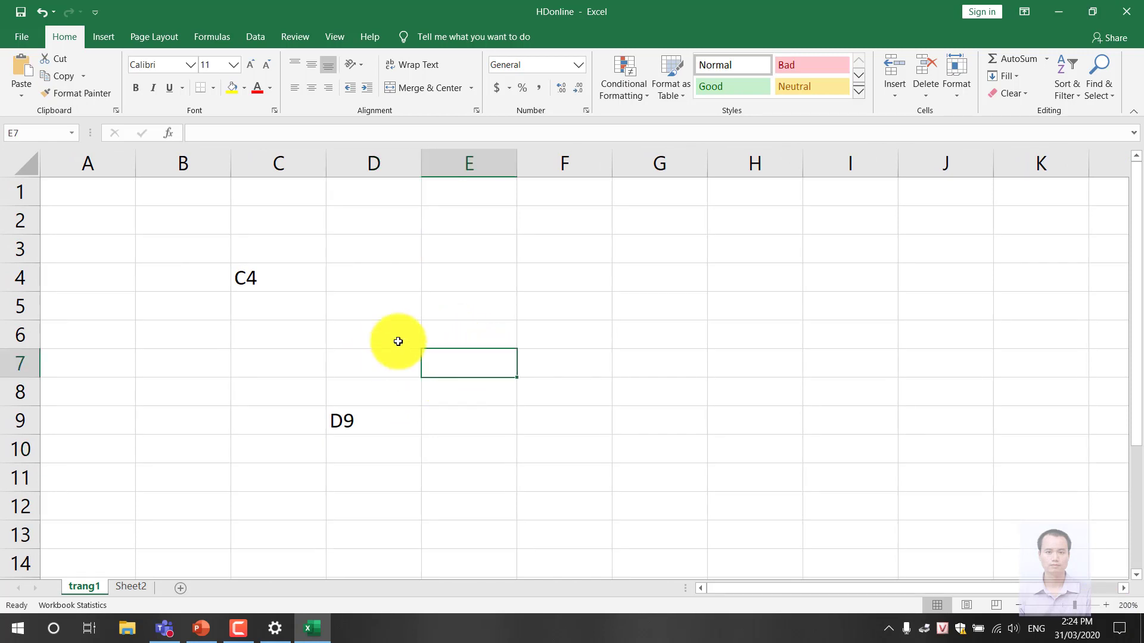
click(566, 365)
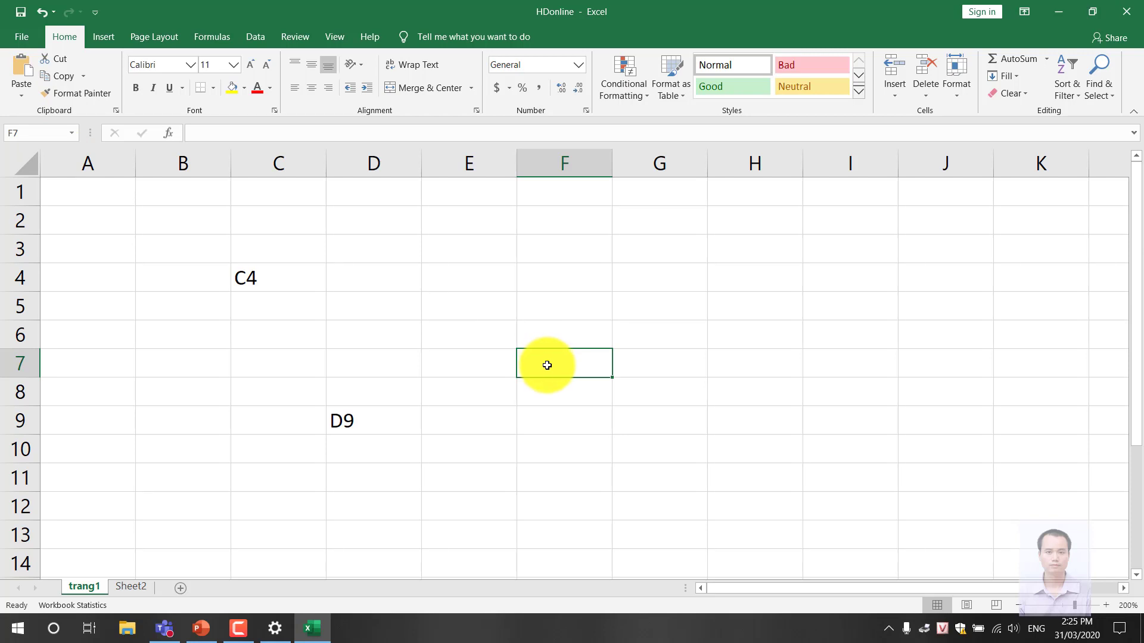
click(570, 510)
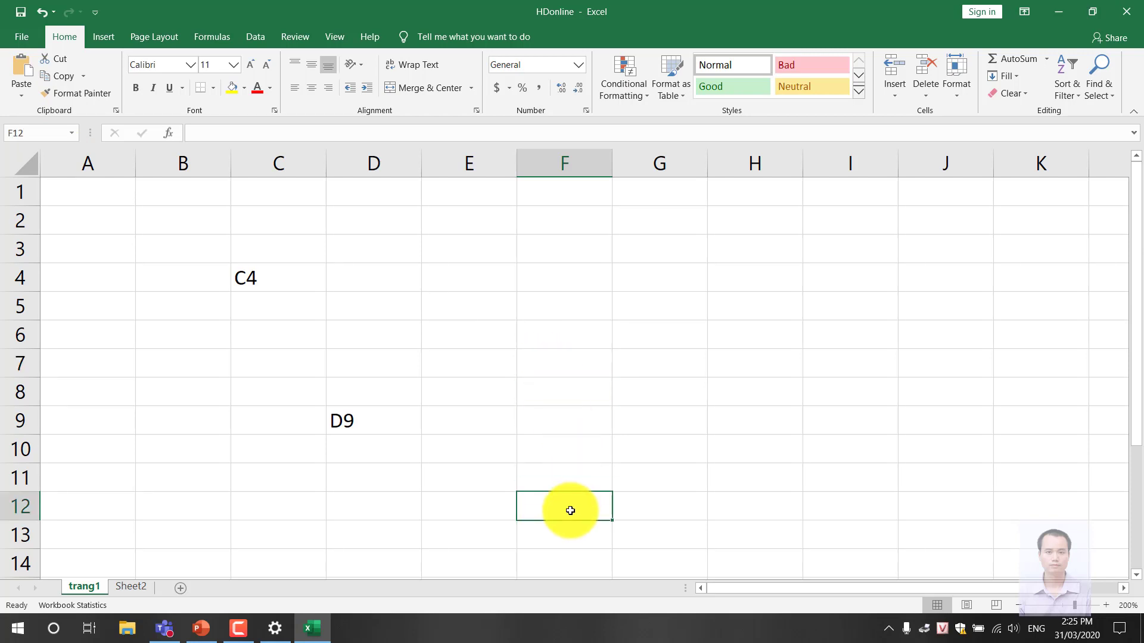
key(Down)
key(Down)
key(Down)
key(Down)
key(Down)
key(Down)
key(Down)
key(Down)
key(Down)
key(Down)
key(Down)
key(Down)
key(Down)
key(Down)
key(Down)
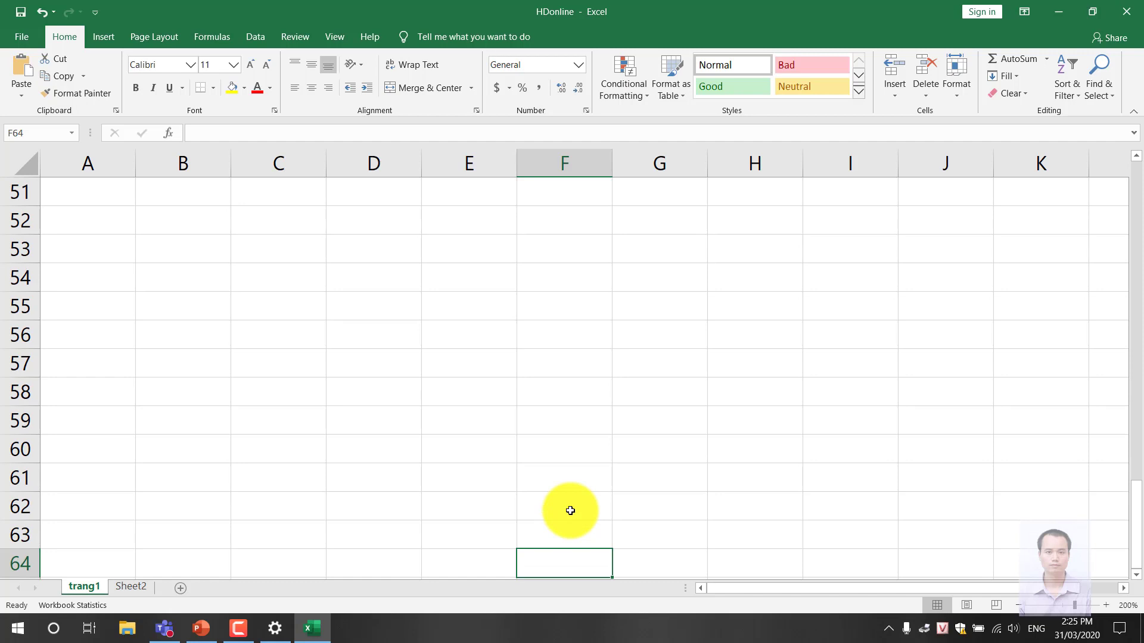
click(39, 133)
text(A1)
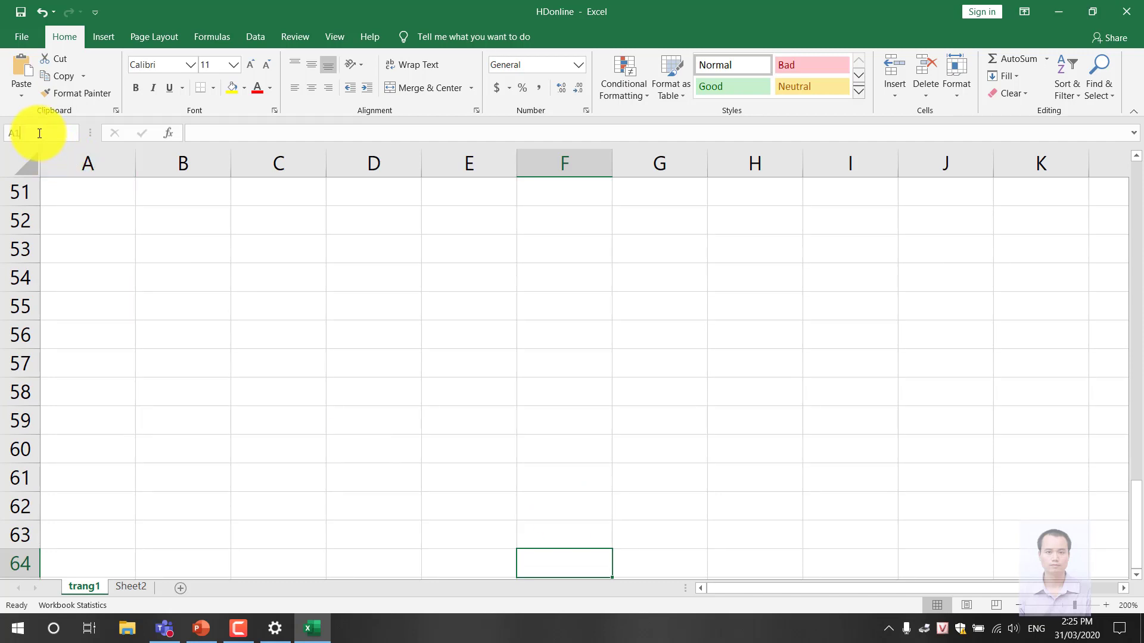
key(Return)
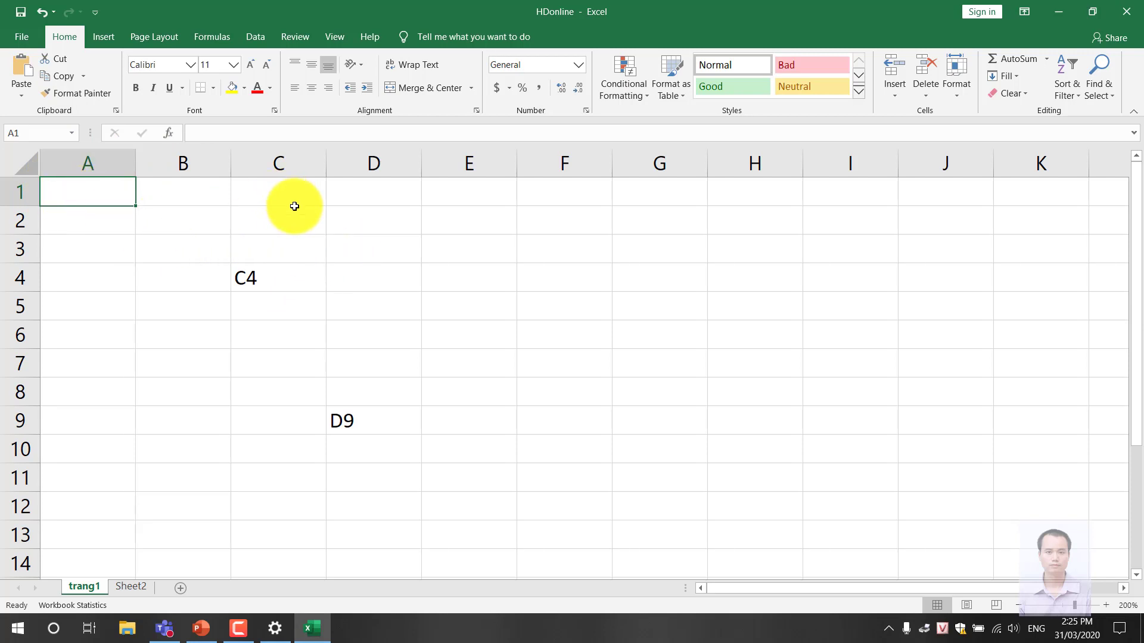
Type 'Địa chỉ = cột + hàng' in C2 and autofit column C to fit it.
click(269, 215)
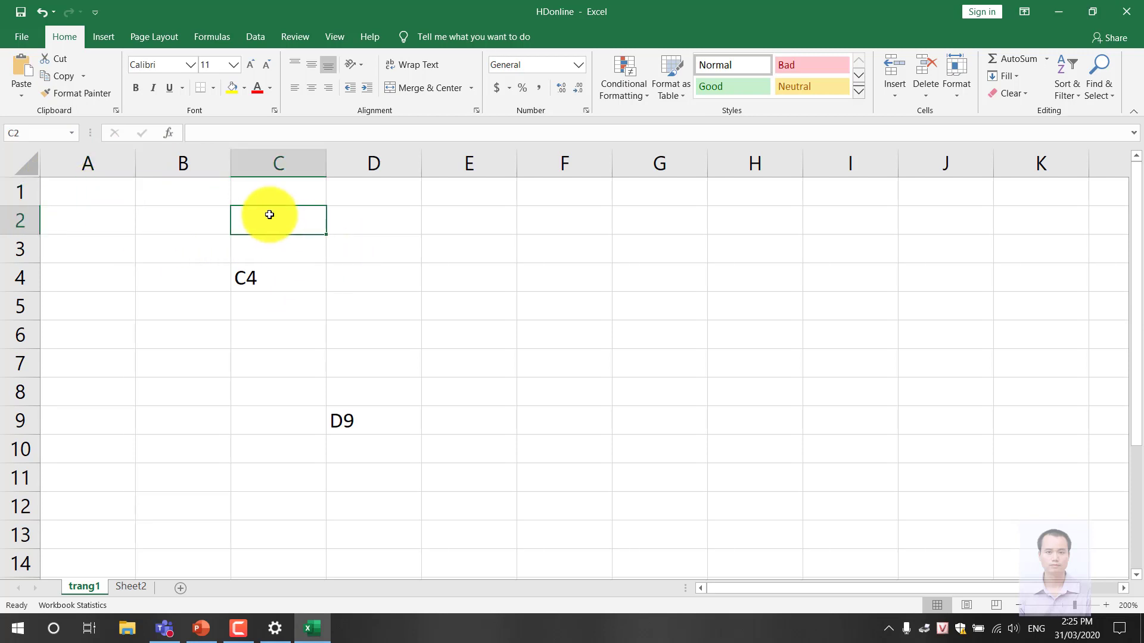
text(Địa chỉ = cột +)
text(haàng)
key(Return)
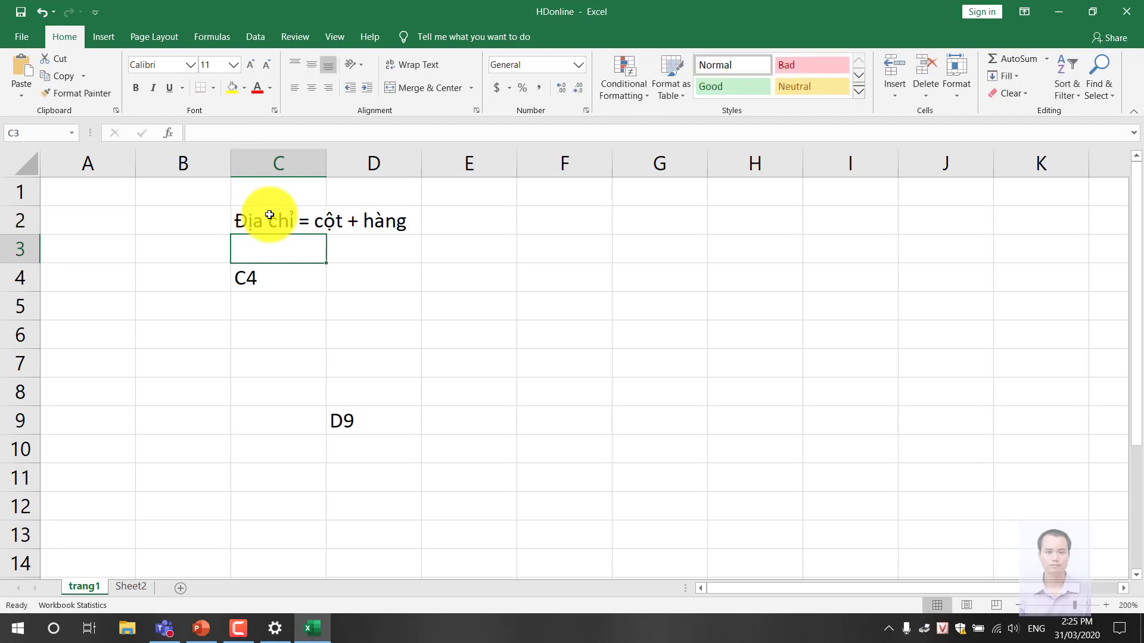
click(255, 287)
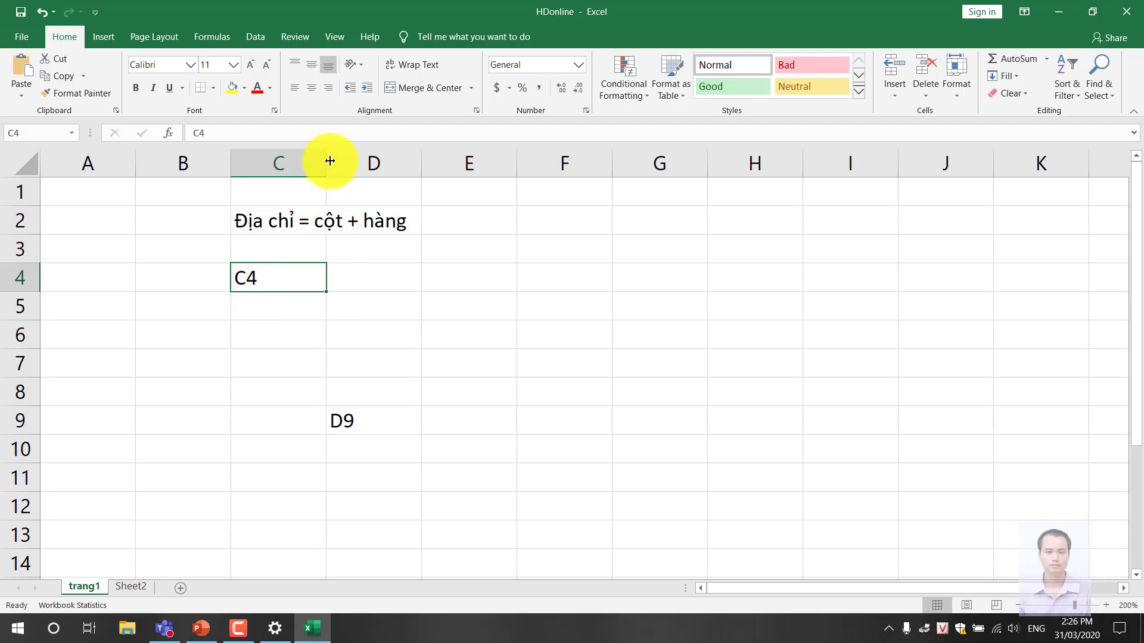
double_click(330, 161)
click(303, 214)
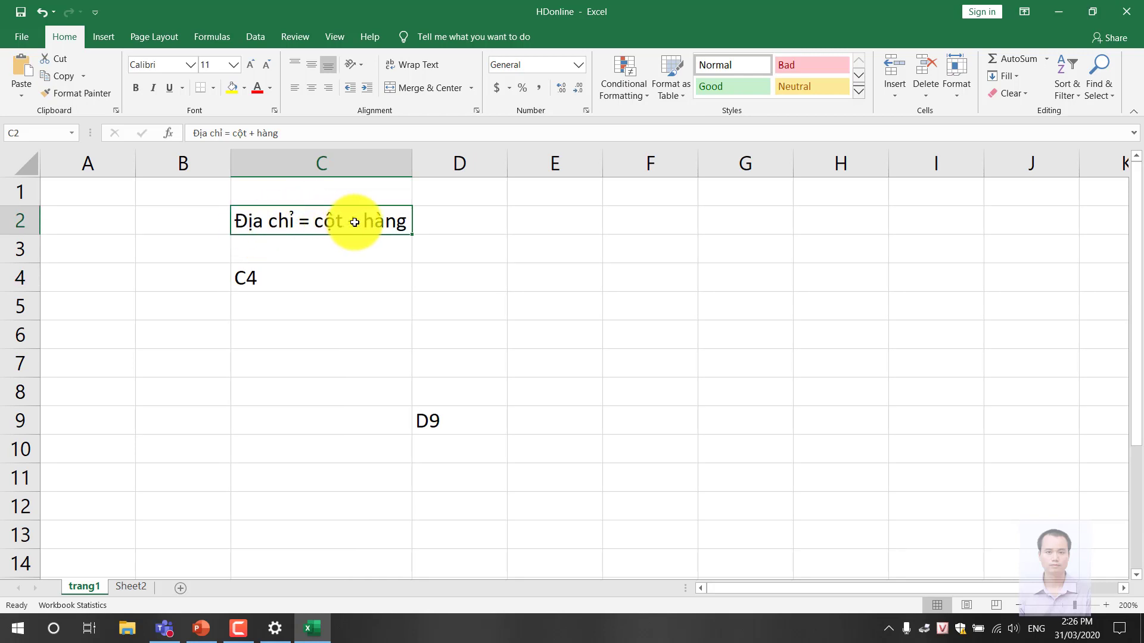
Enter the value 45 in cell C4.
click(575, 65)
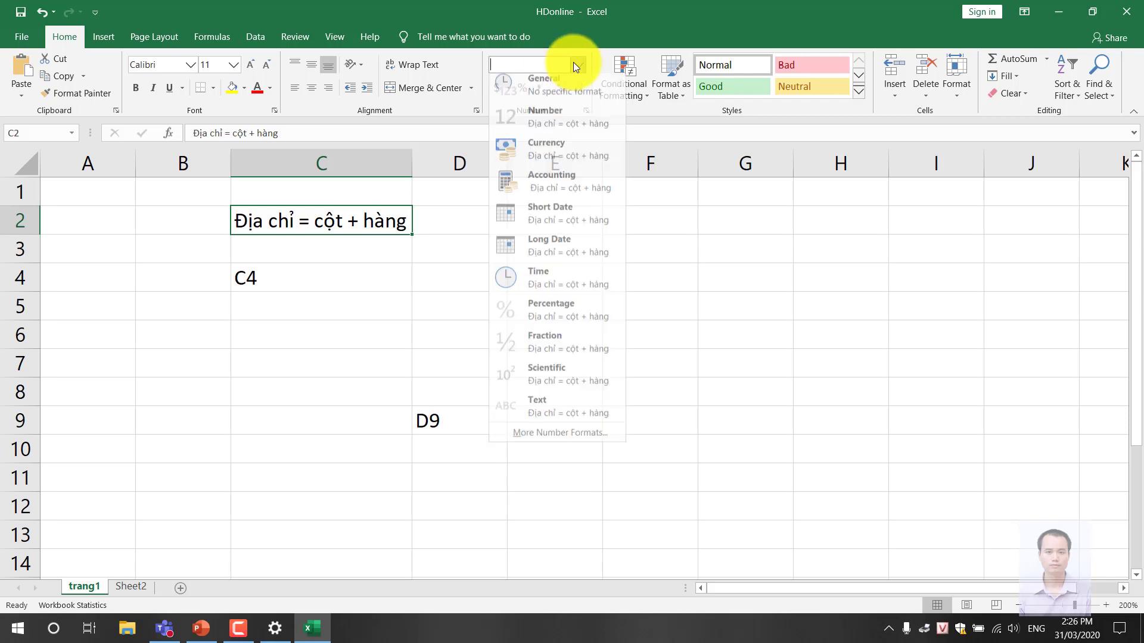
click(576, 64)
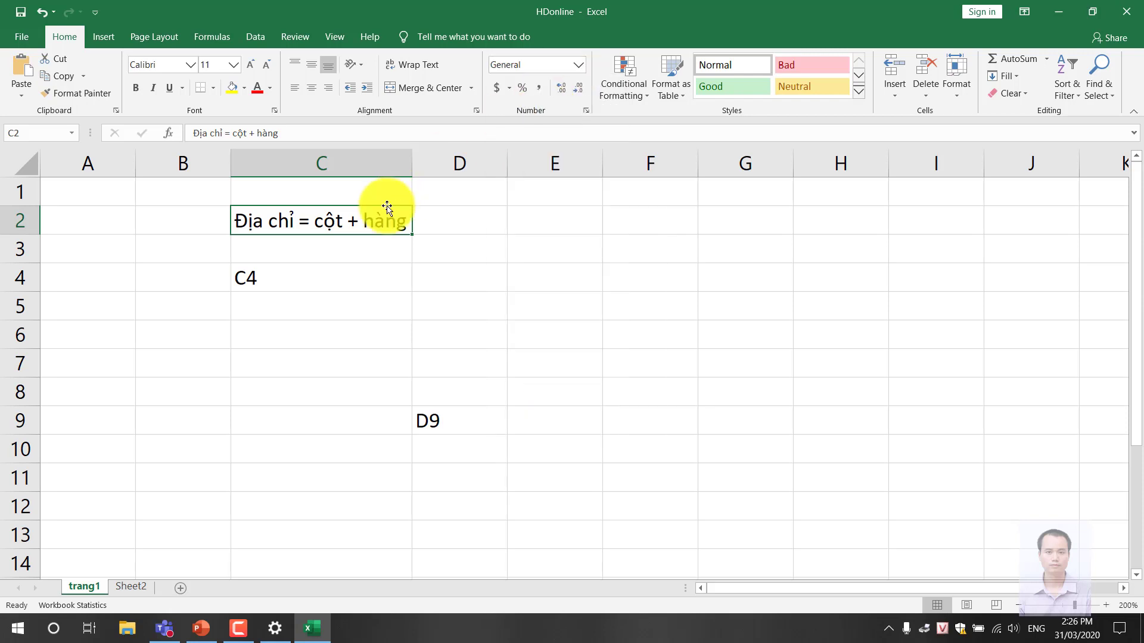
click(283, 287)
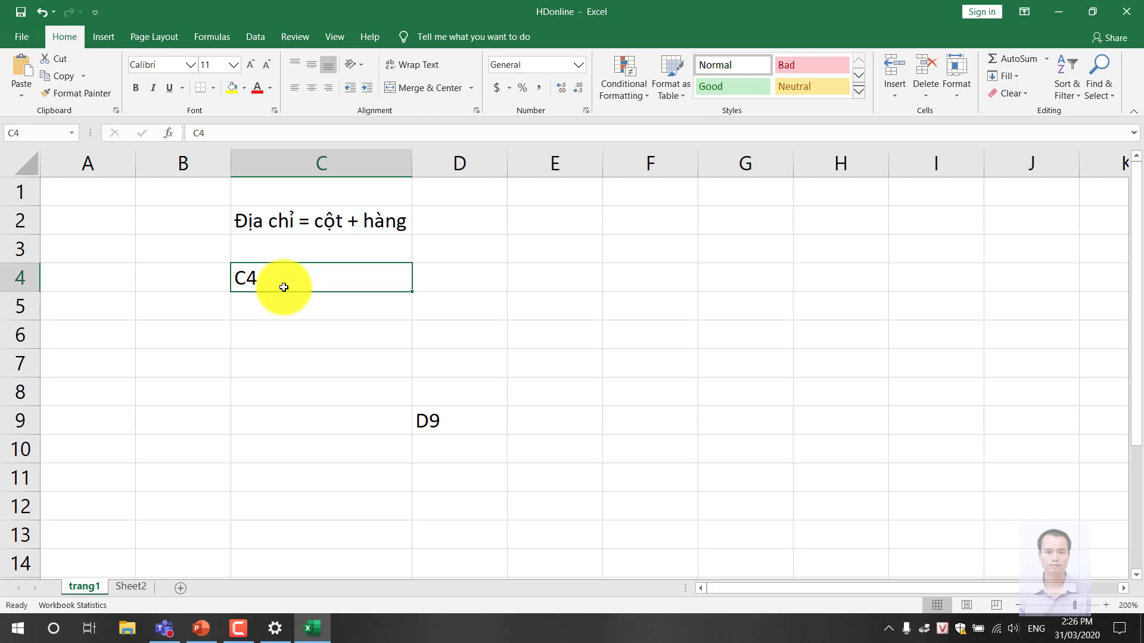
text(Cal)
key(BackSpace)
key(BackSpace)
key(BackSpace)
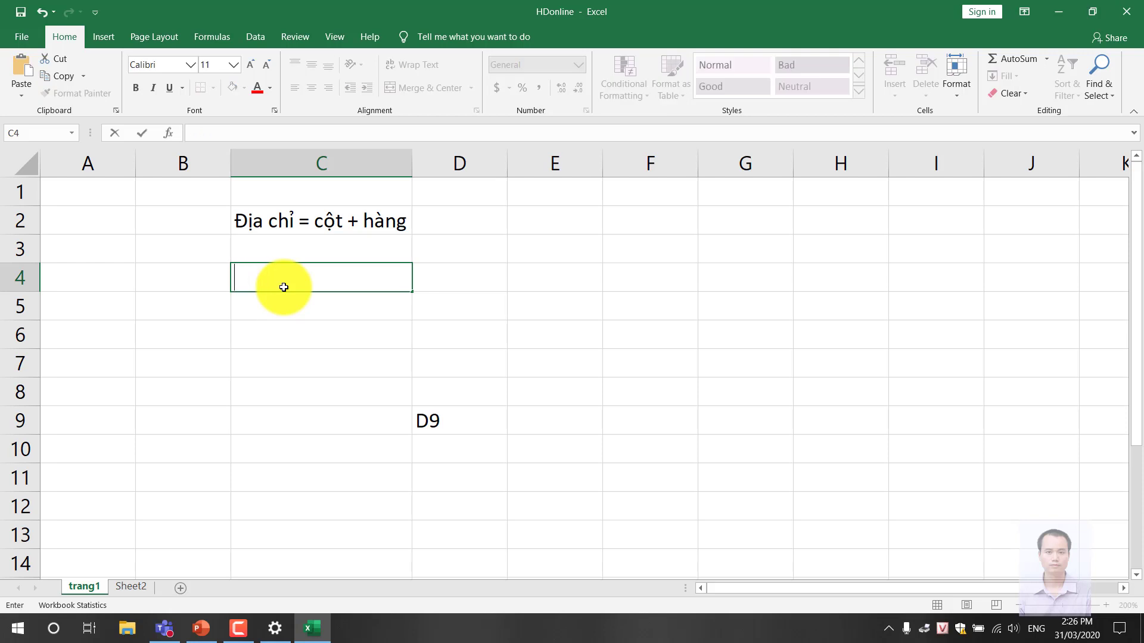
text(45)
key(Return)
Format C4 as Number so it displays 45.00.
click(366, 272)
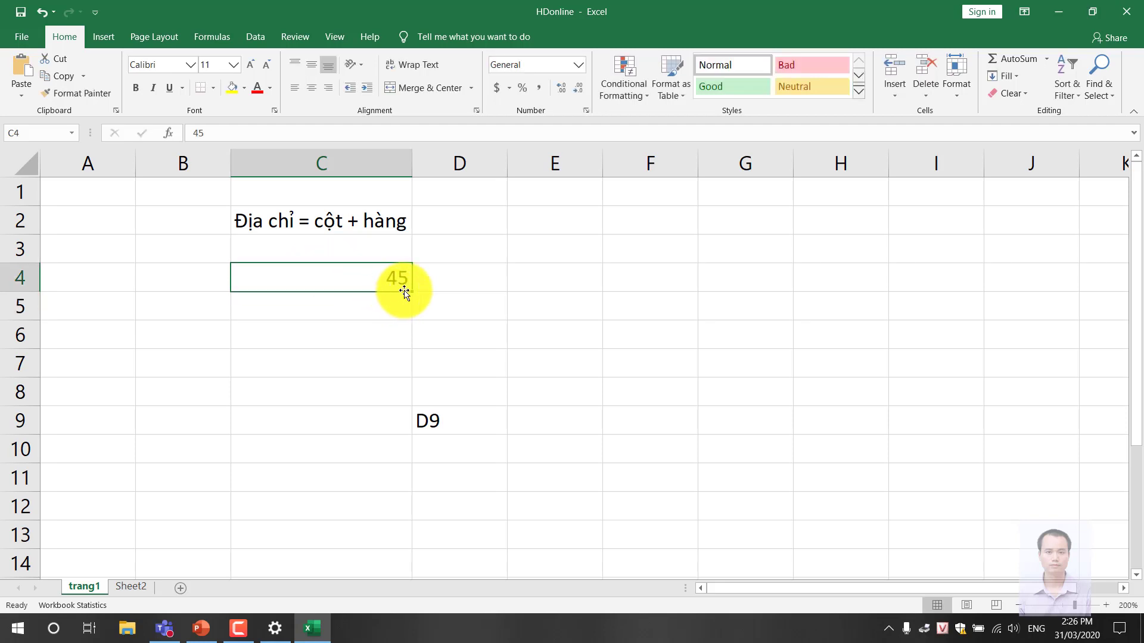
click(581, 65)
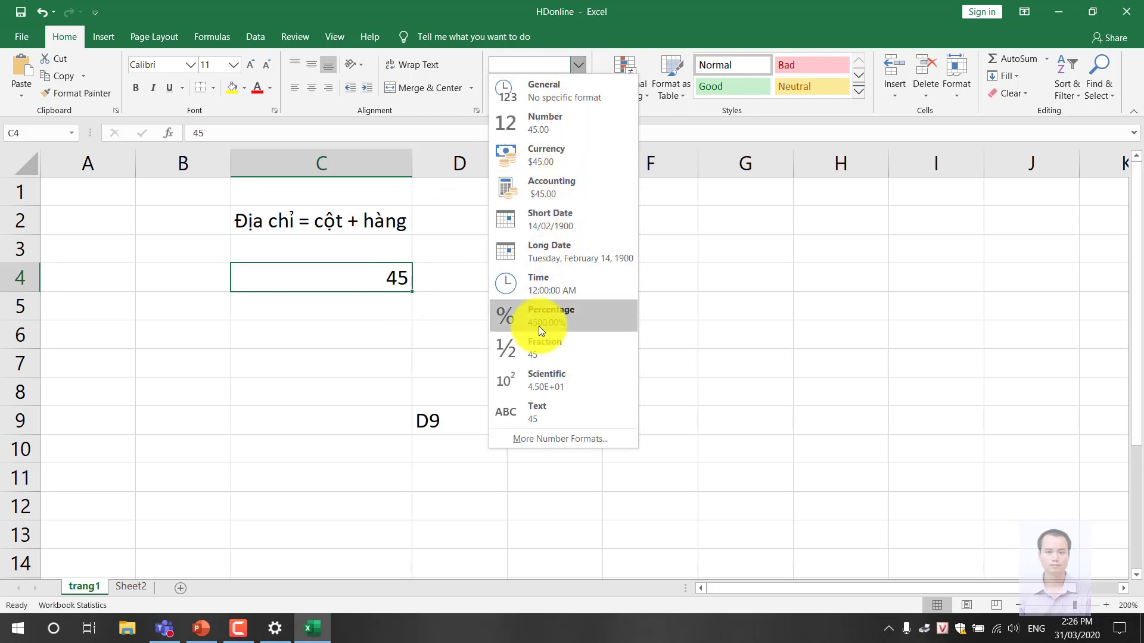
click(574, 127)
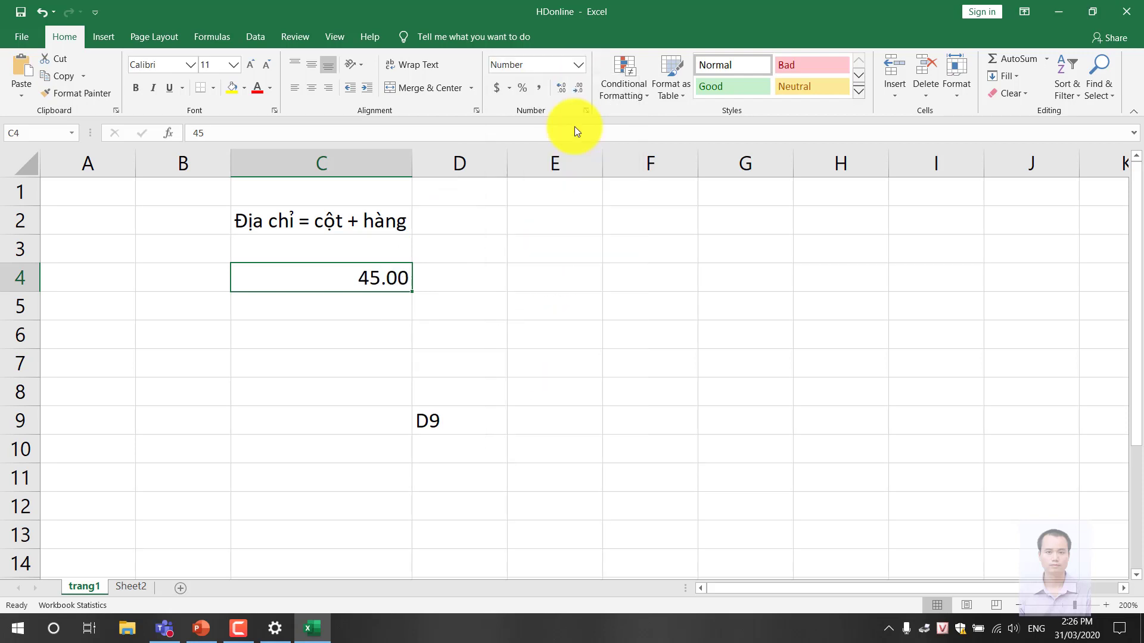
click(349, 315)
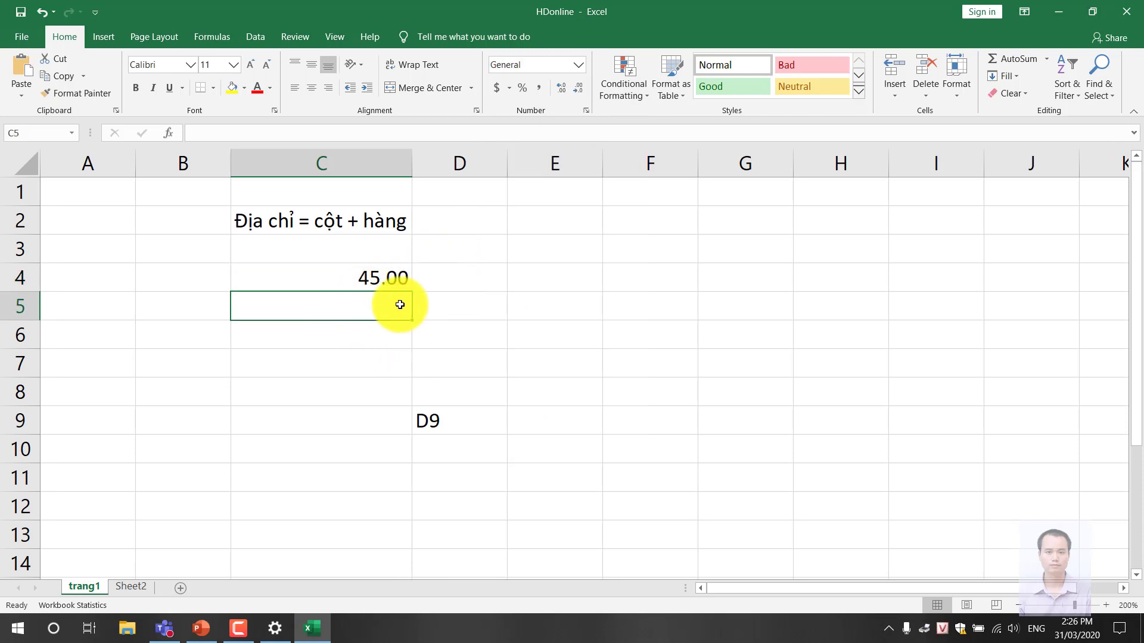
click(378, 279)
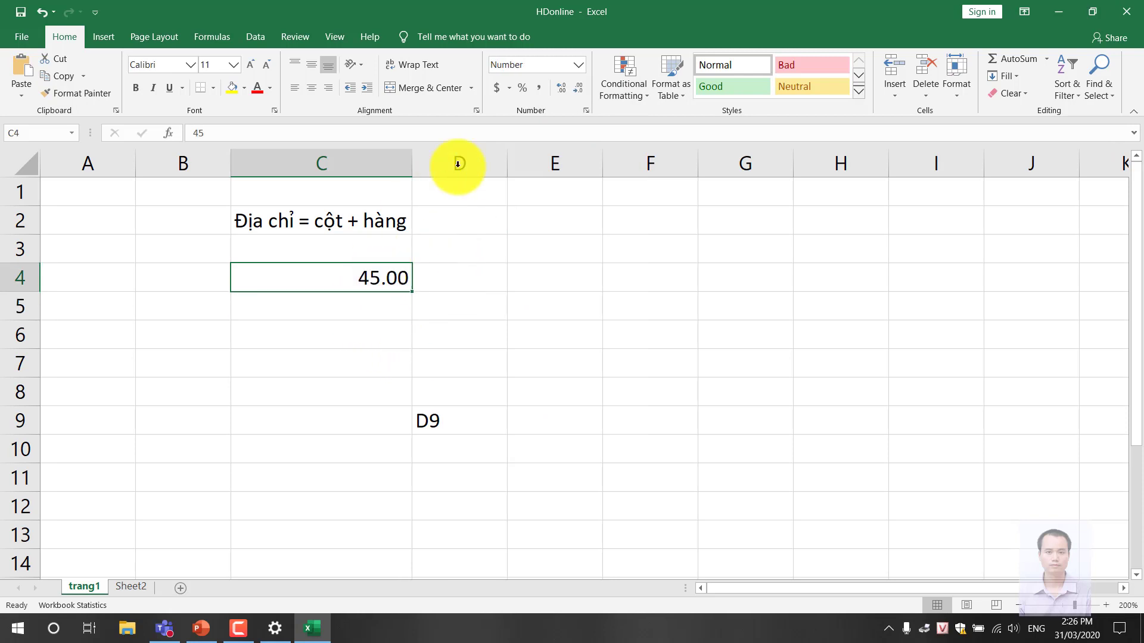
Try adding and removing decimals in C4, return to two places, and clear D9.
click(563, 85)
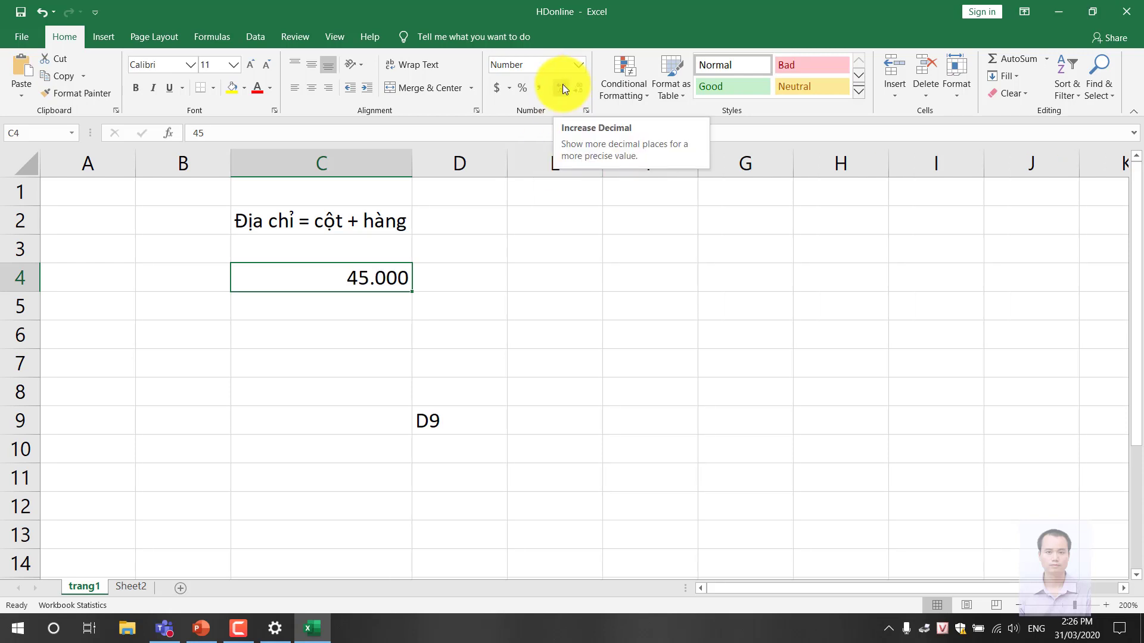
click(562, 87)
click(562, 86)
click(563, 86)
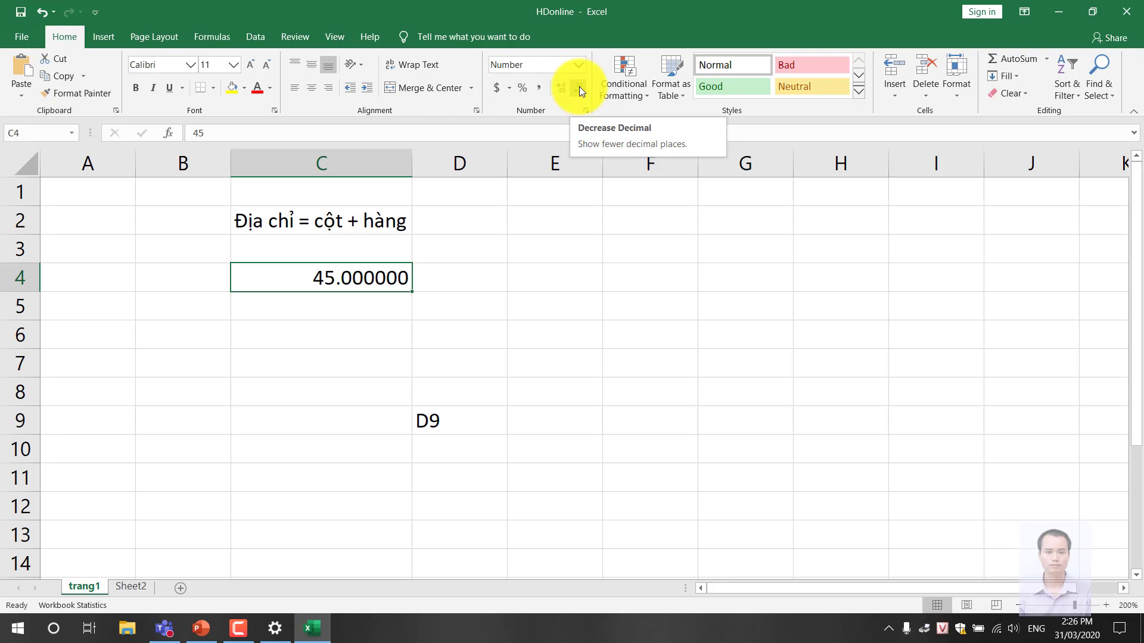
click(579, 87)
click(579, 87)
click(578, 87)
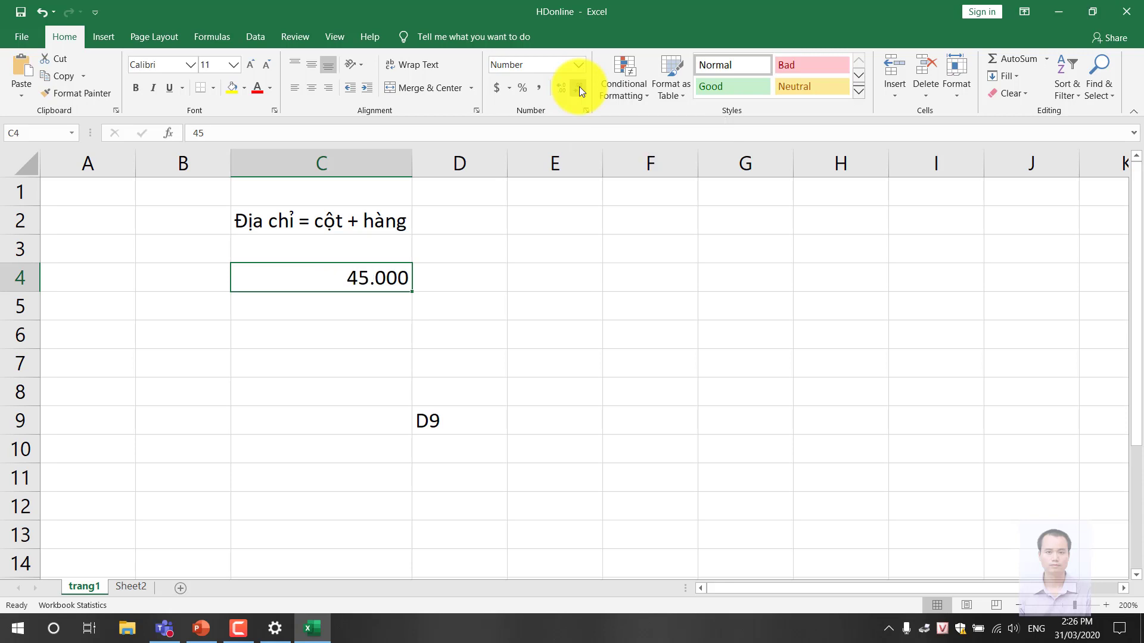
click(579, 86)
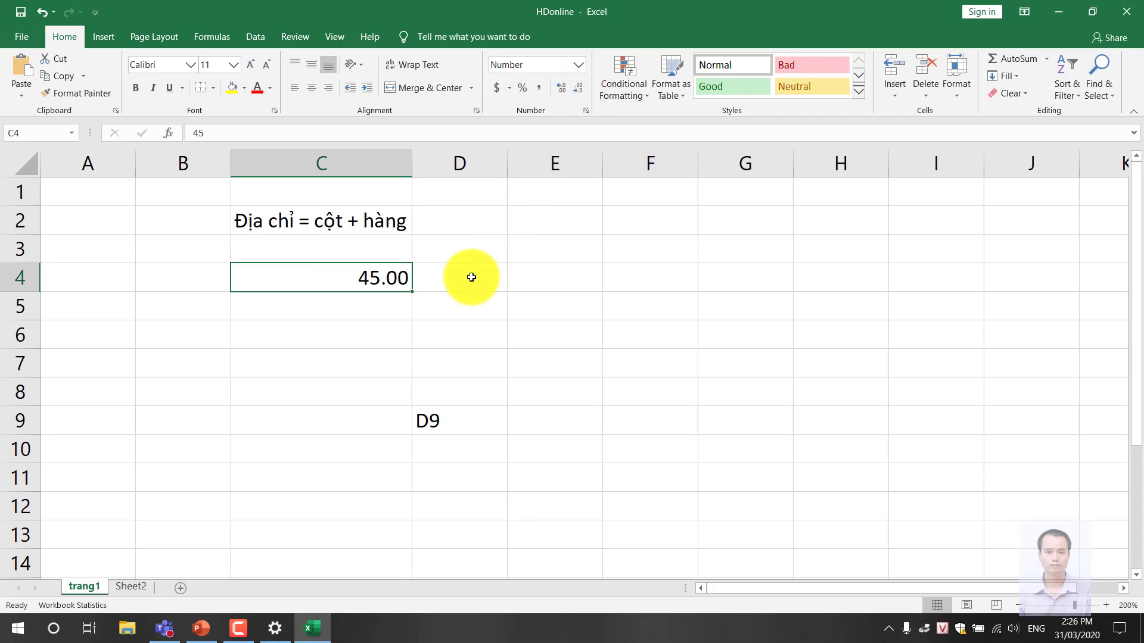
click(420, 420)
key(Delete)
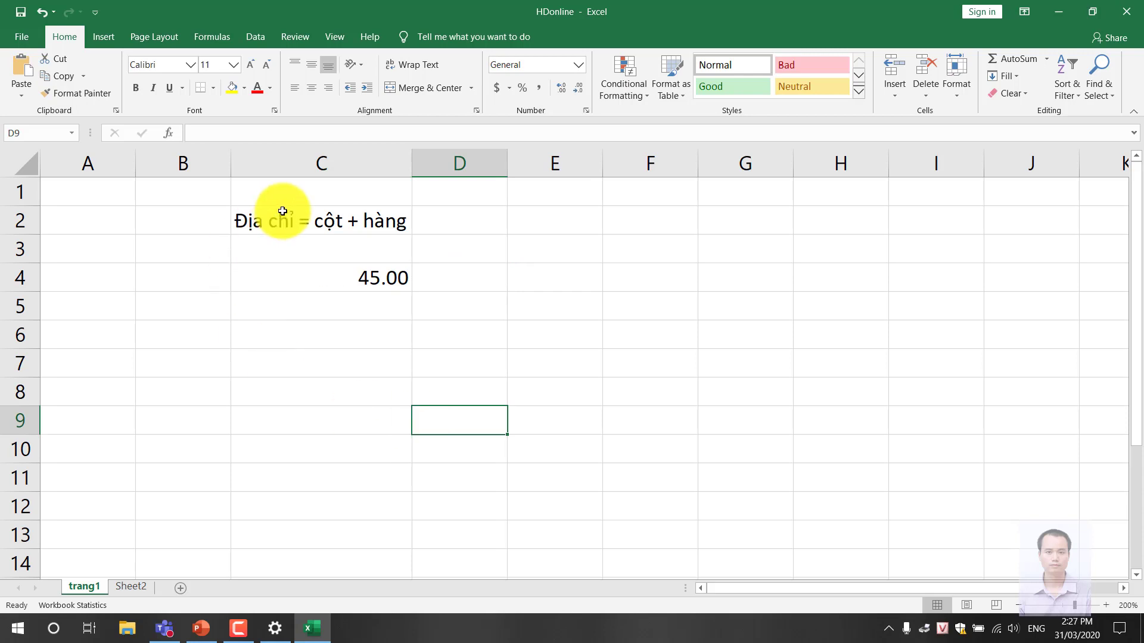
Make the C2 note's font colour green.
click(272, 217)
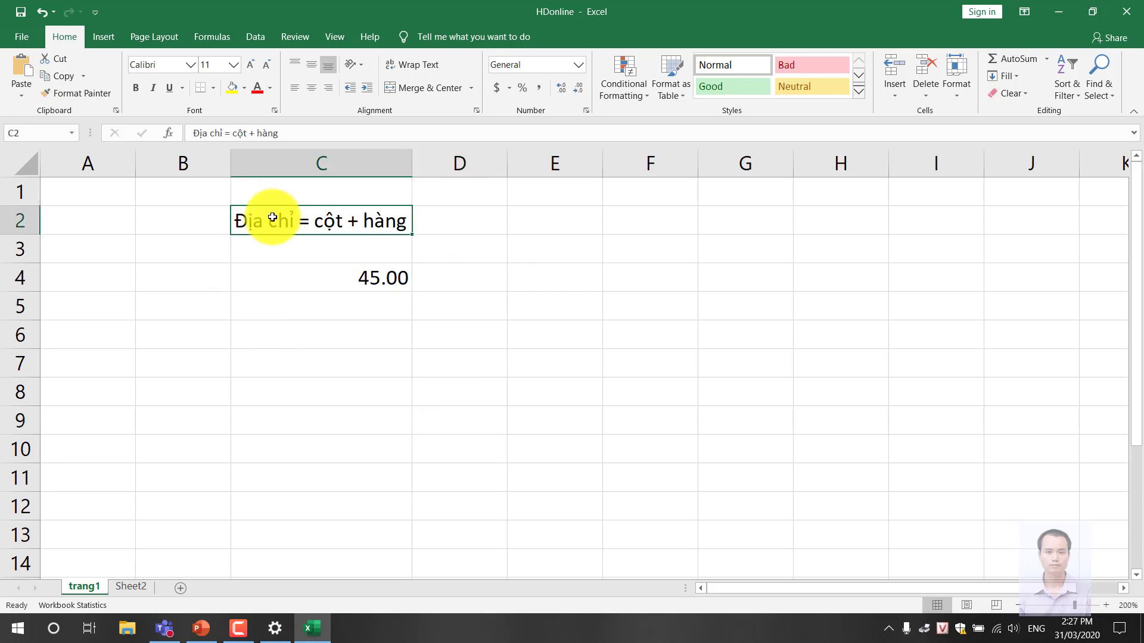
click(257, 90)
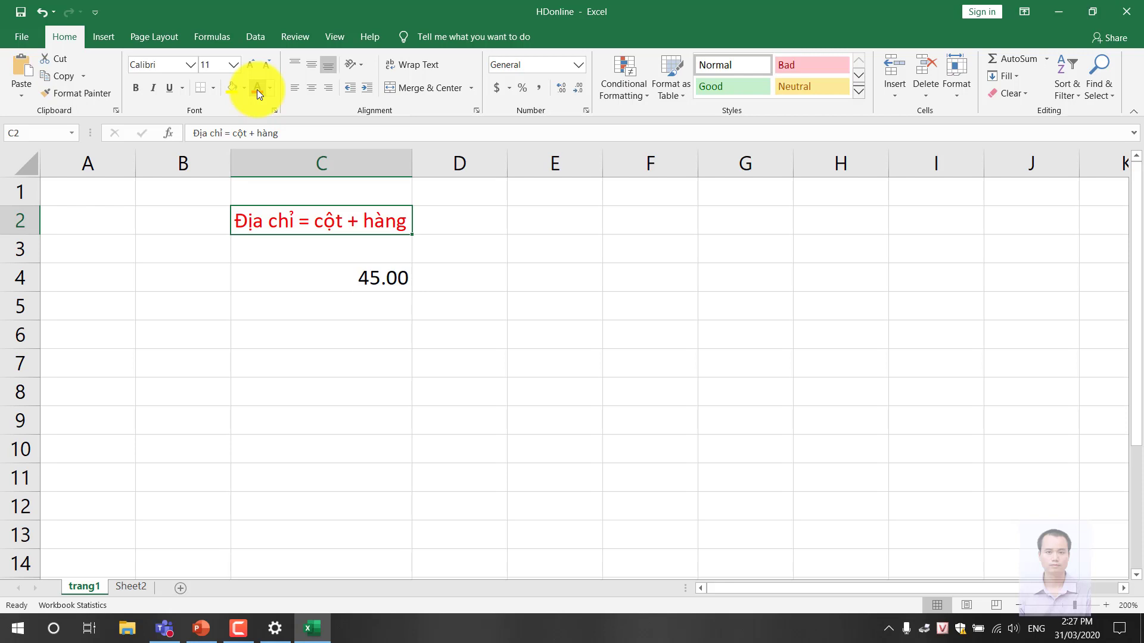
click(270, 87)
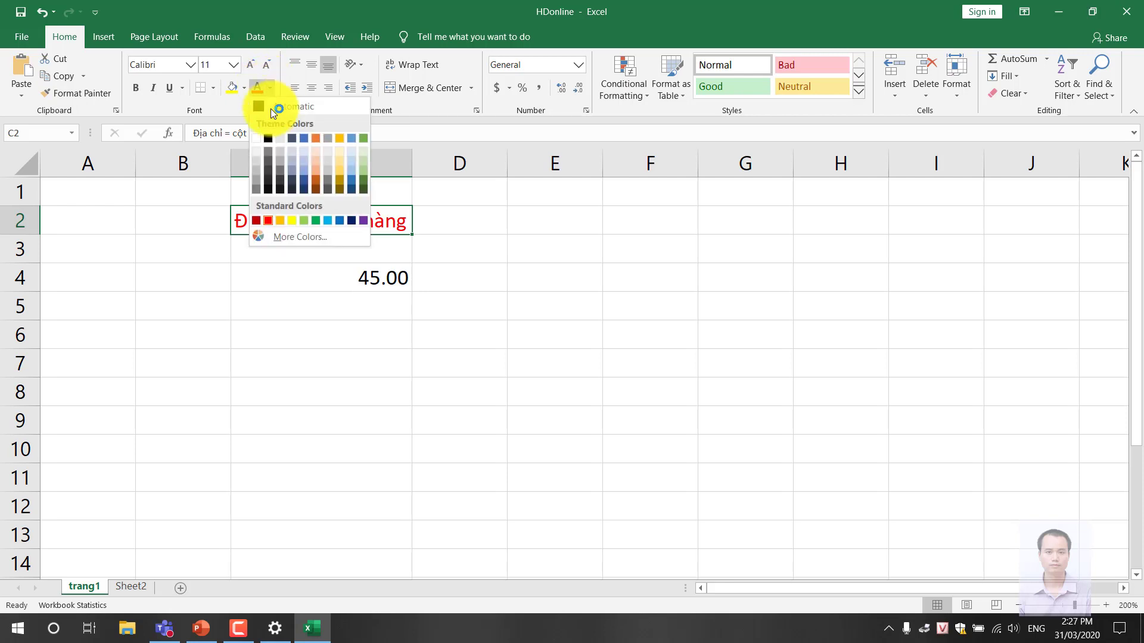
click(316, 220)
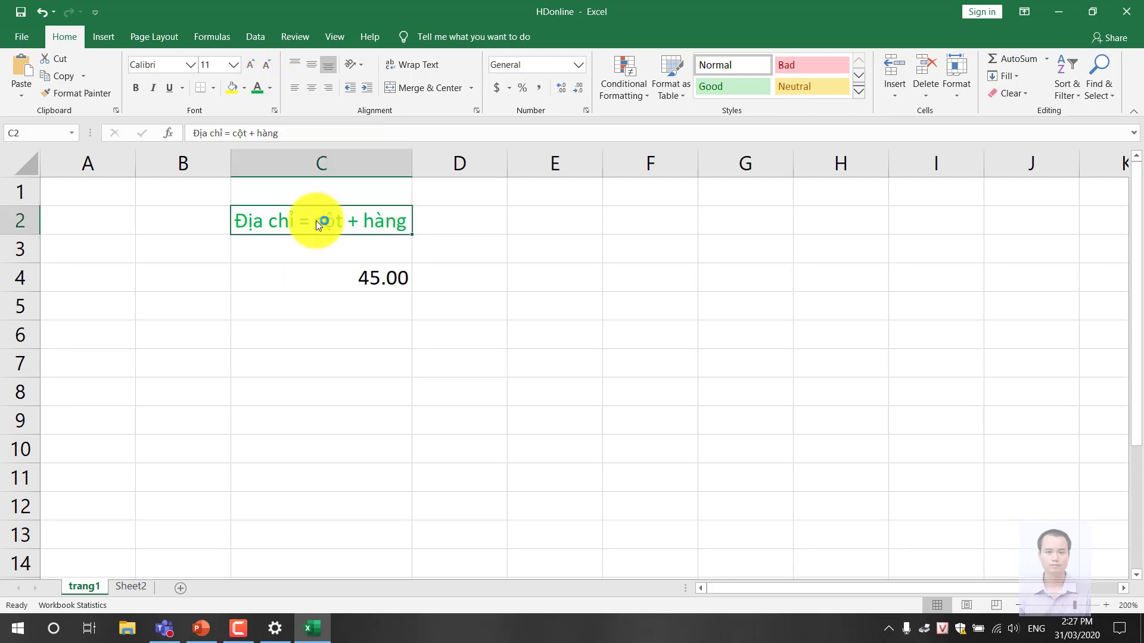
Give cell C4 (45.00) a yellow fill.
click(361, 277)
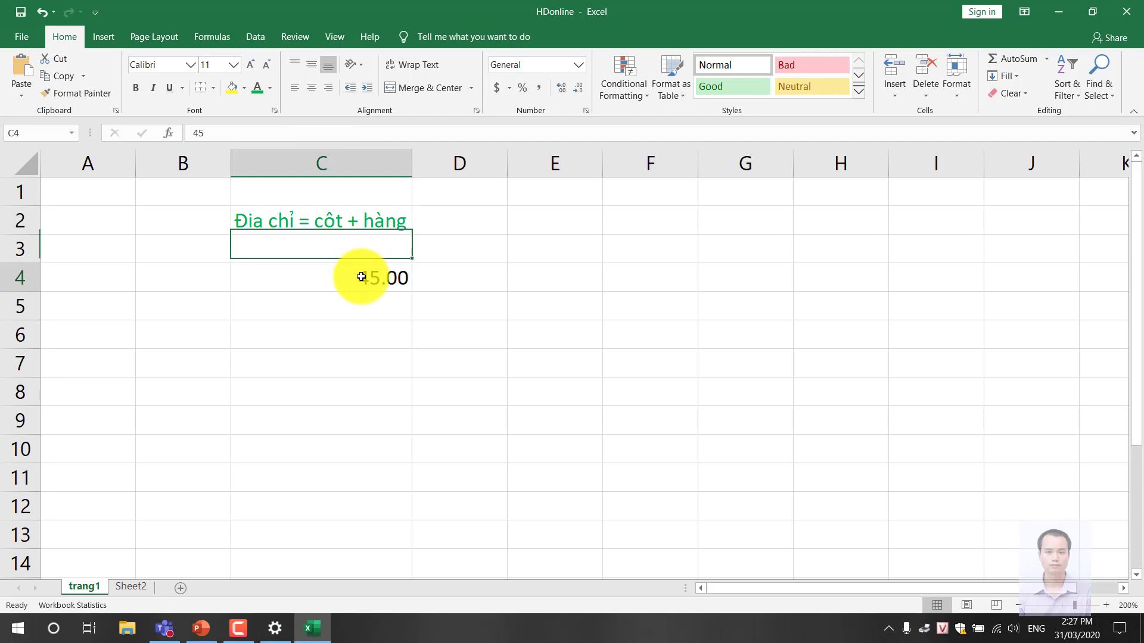
click(245, 87)
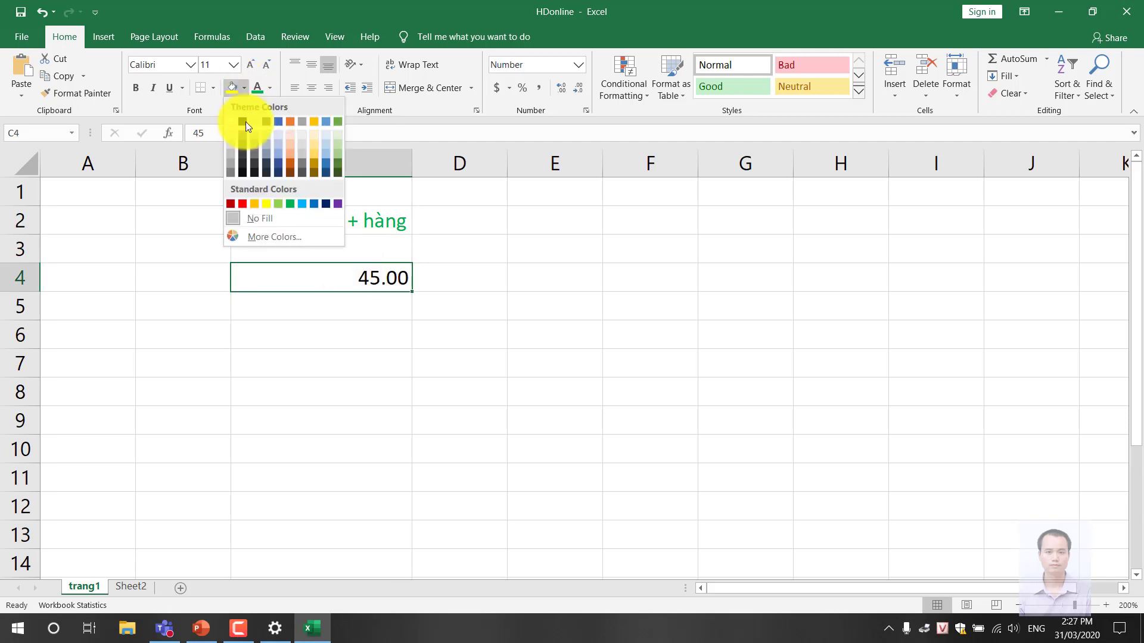
click(267, 203)
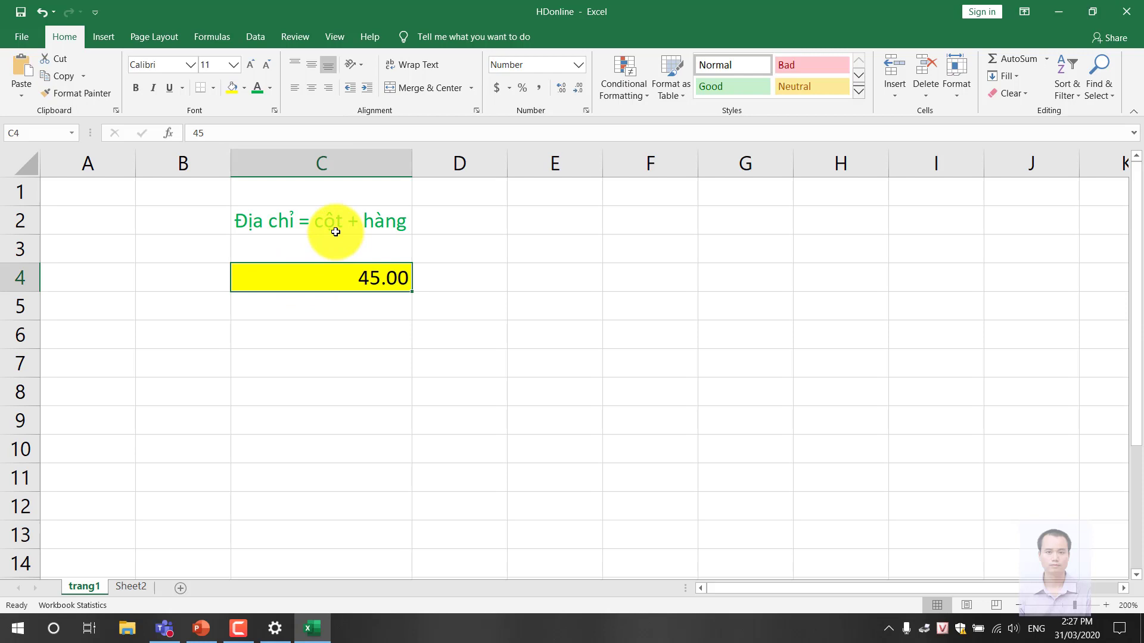
Add and then remove borders on C2:C7, leaving the range unbordered.
drag(294, 216, 304, 369)
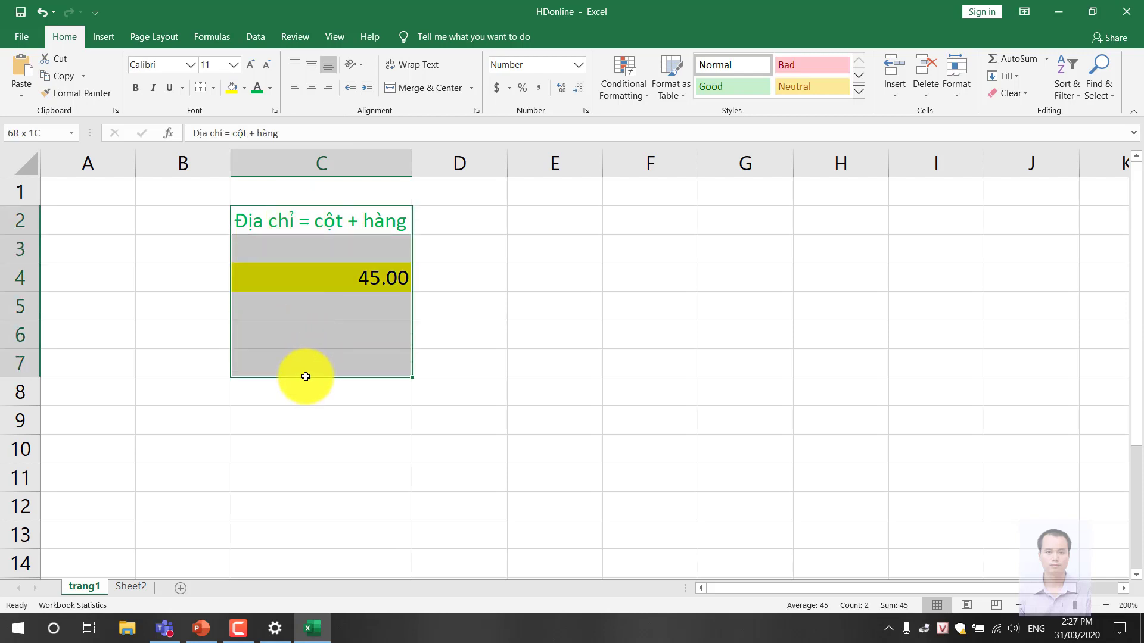
click(214, 92)
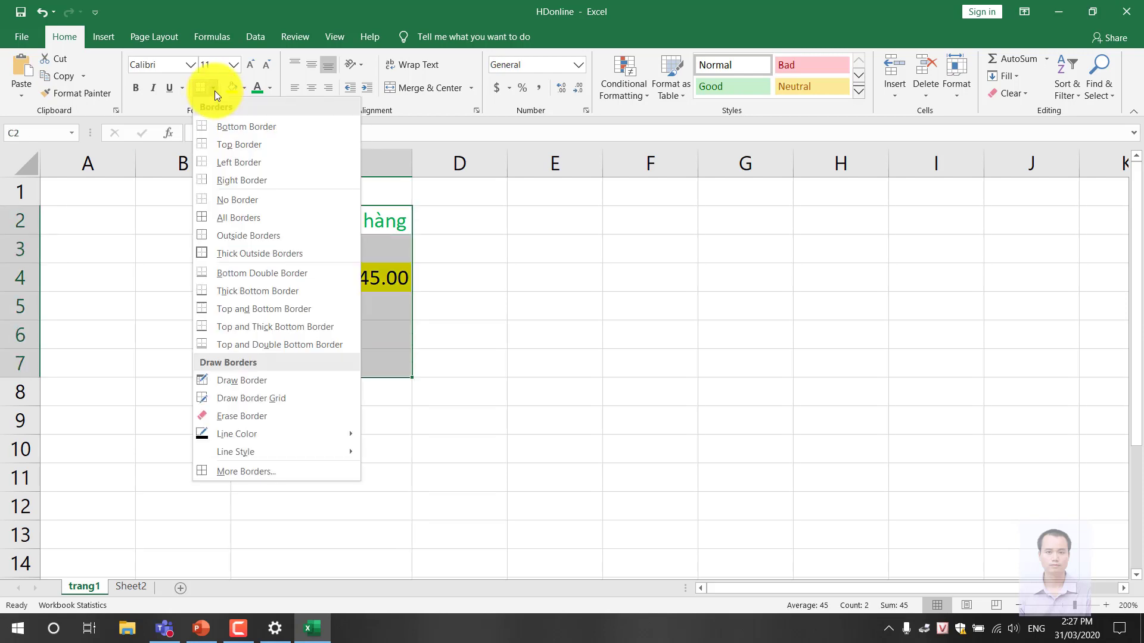
click(213, 218)
click(459, 242)
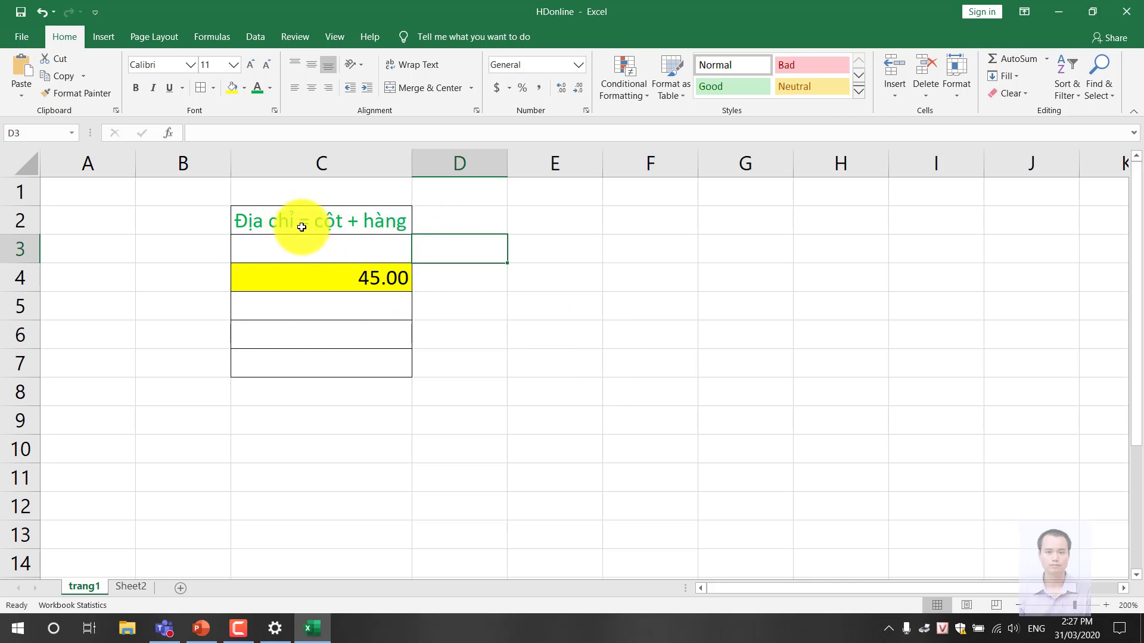
drag(302, 223, 336, 361)
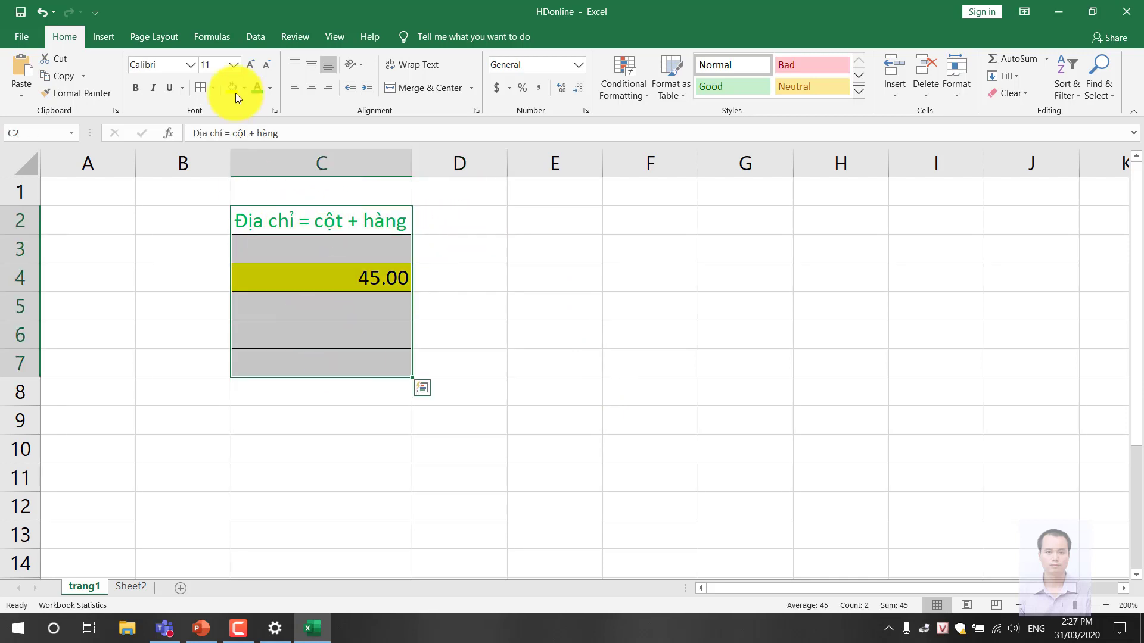
click(214, 89)
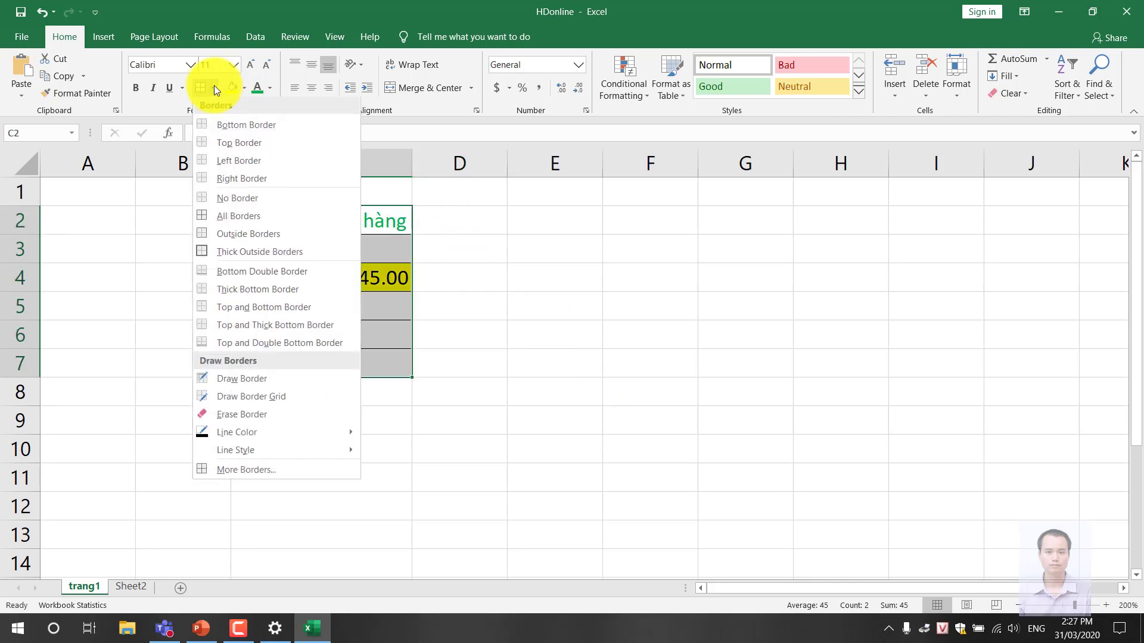
click(244, 206)
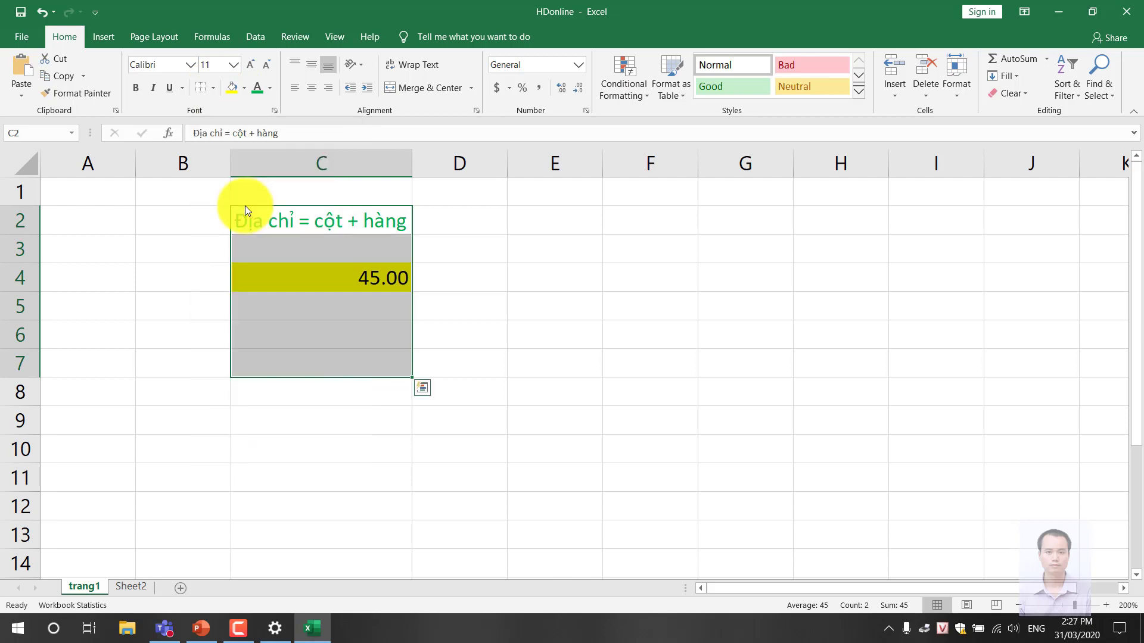
click(434, 257)
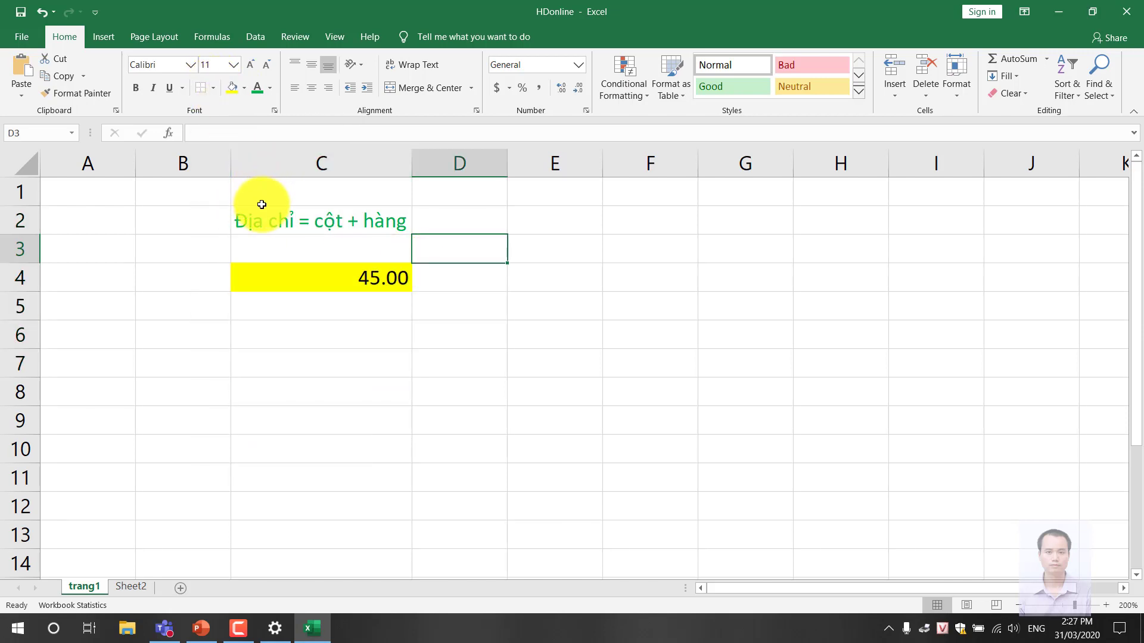
Apply All Borders to C2:C4 and reselect that range.
drag(262, 219, 272, 288)
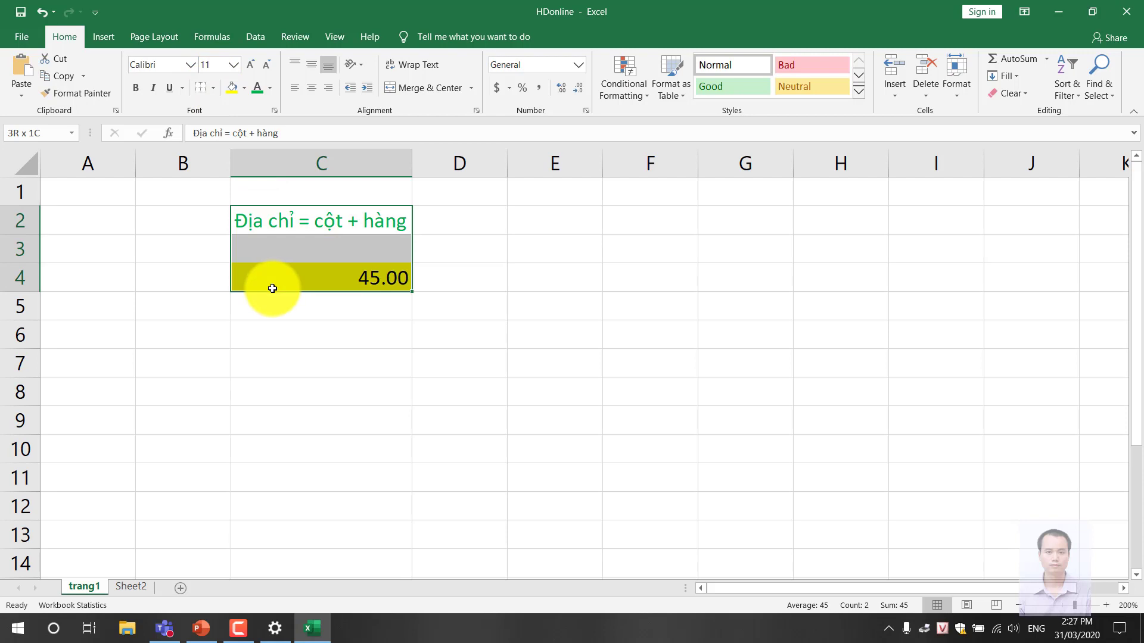
click(214, 91)
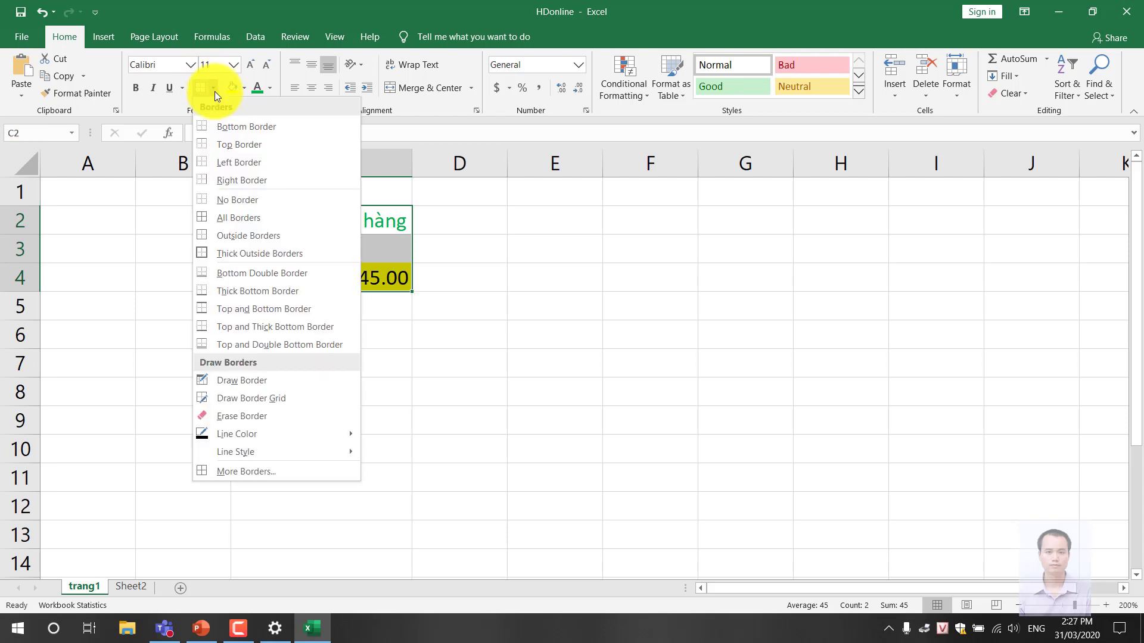
click(234, 218)
click(337, 327)
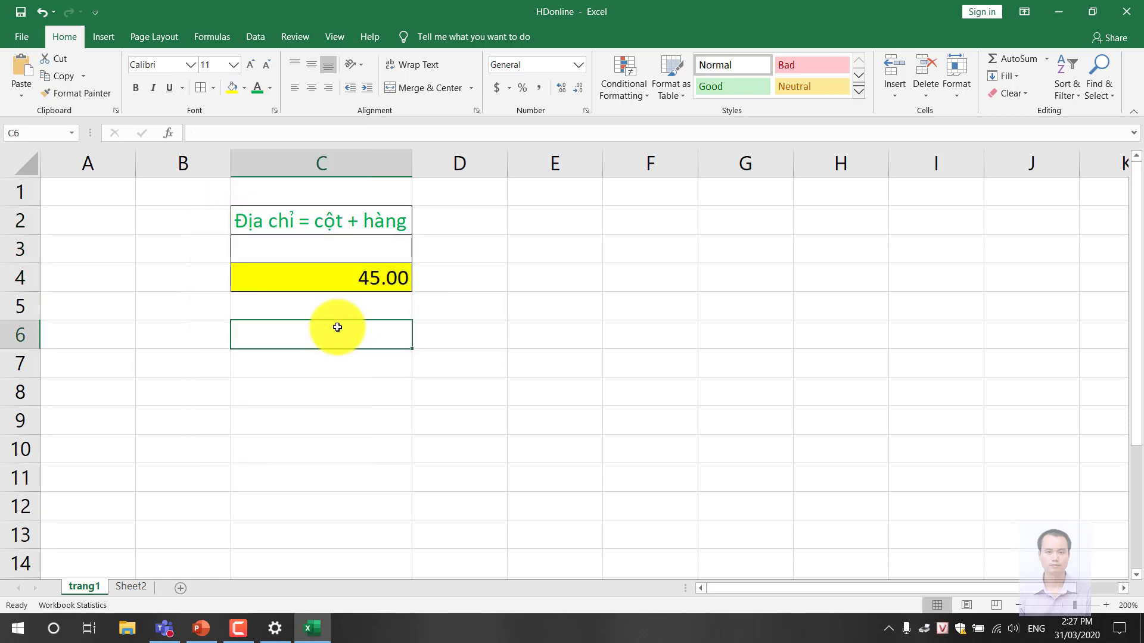
drag(309, 219, 317, 275)
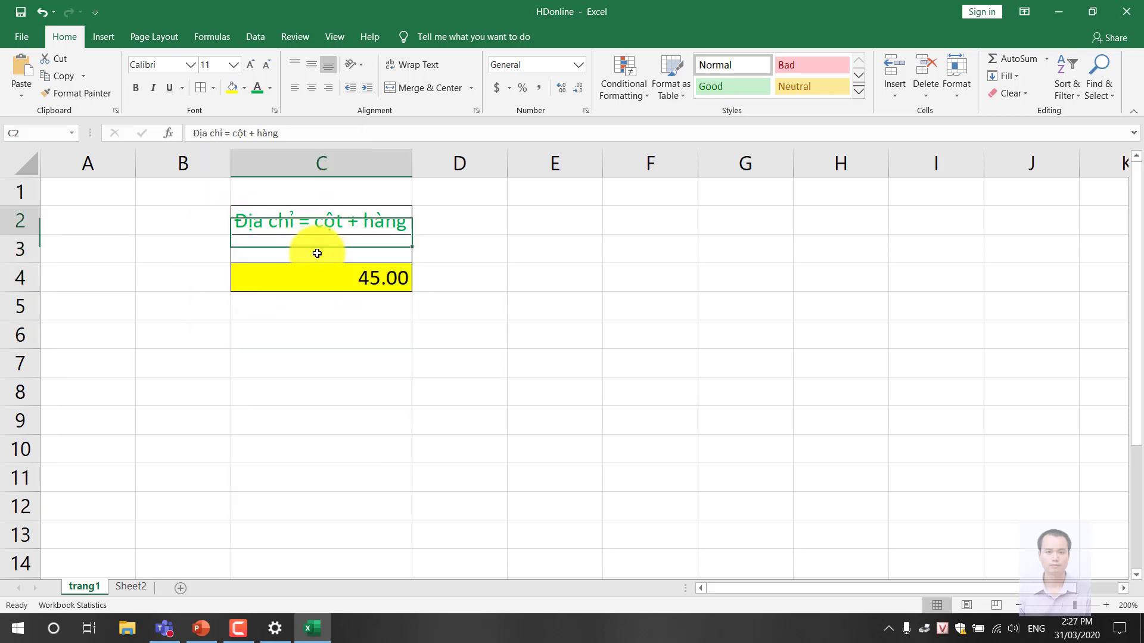
Set the font size of C2:C4 to 20.
click(236, 63)
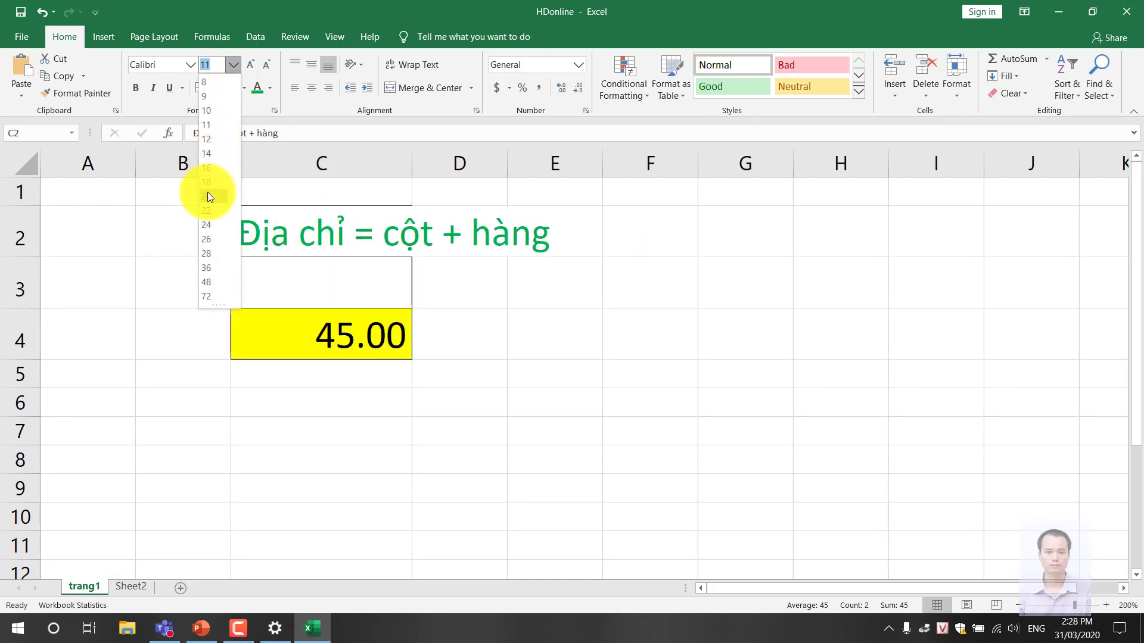
click(207, 197)
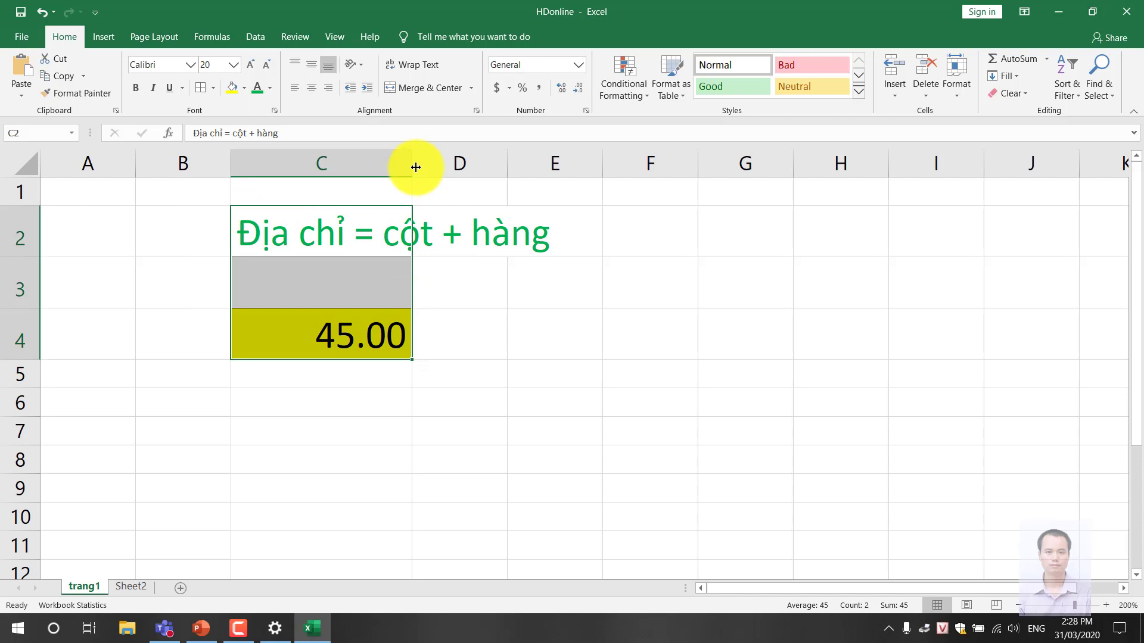
click(486, 354)
click(298, 221)
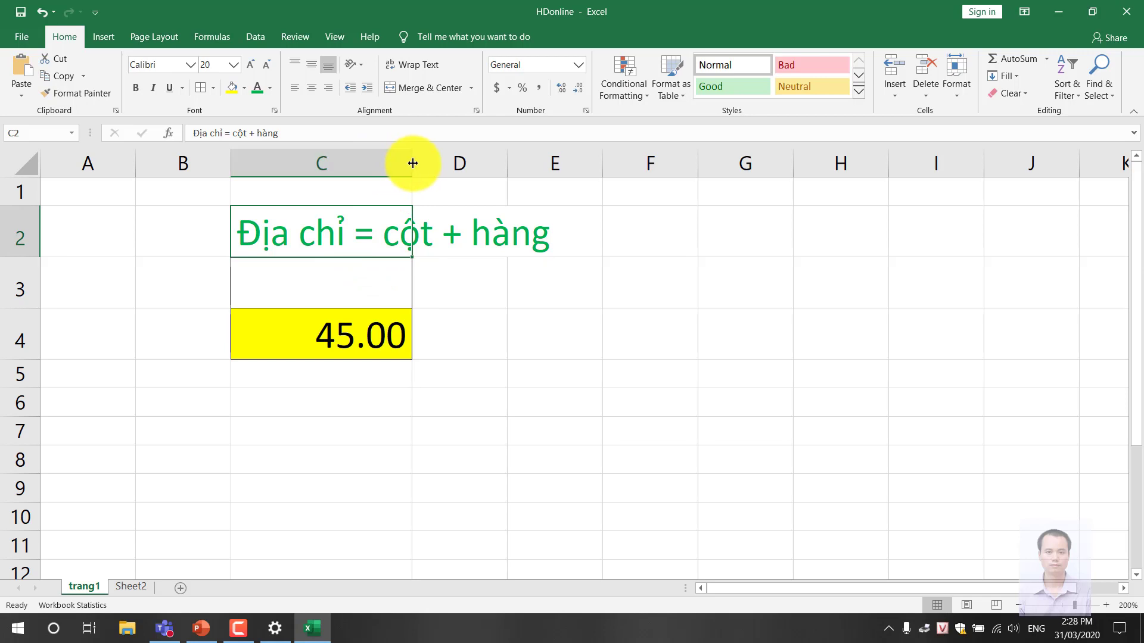
Autofit column C, drag rows 2 and 4 much taller, then widen column C further.
double_click(412, 163)
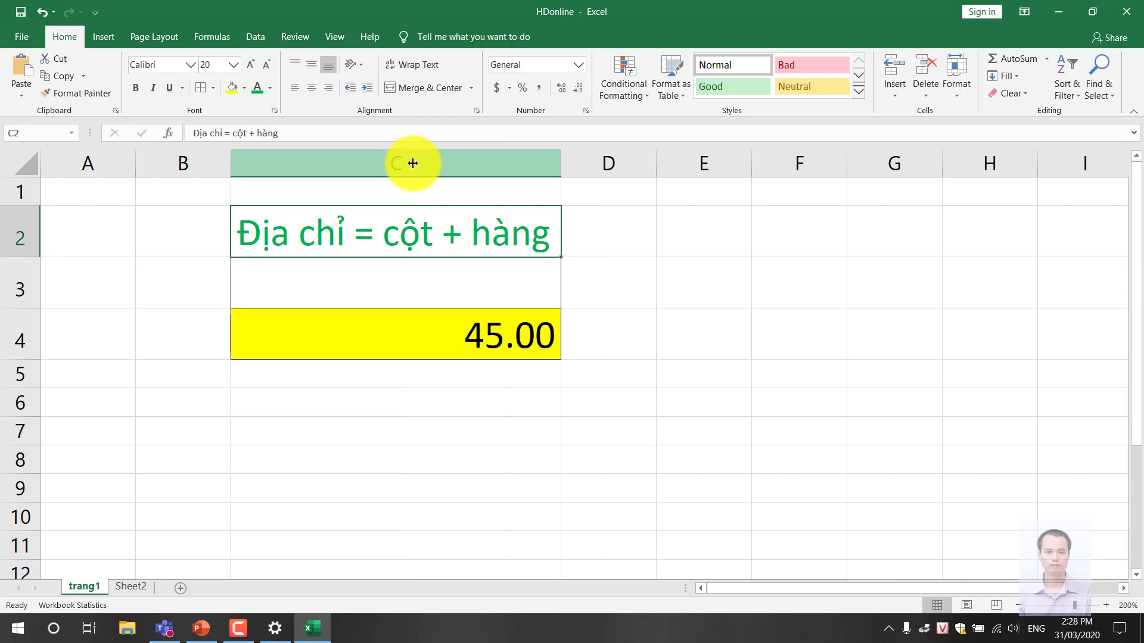
drag(30, 258, 31, 348)
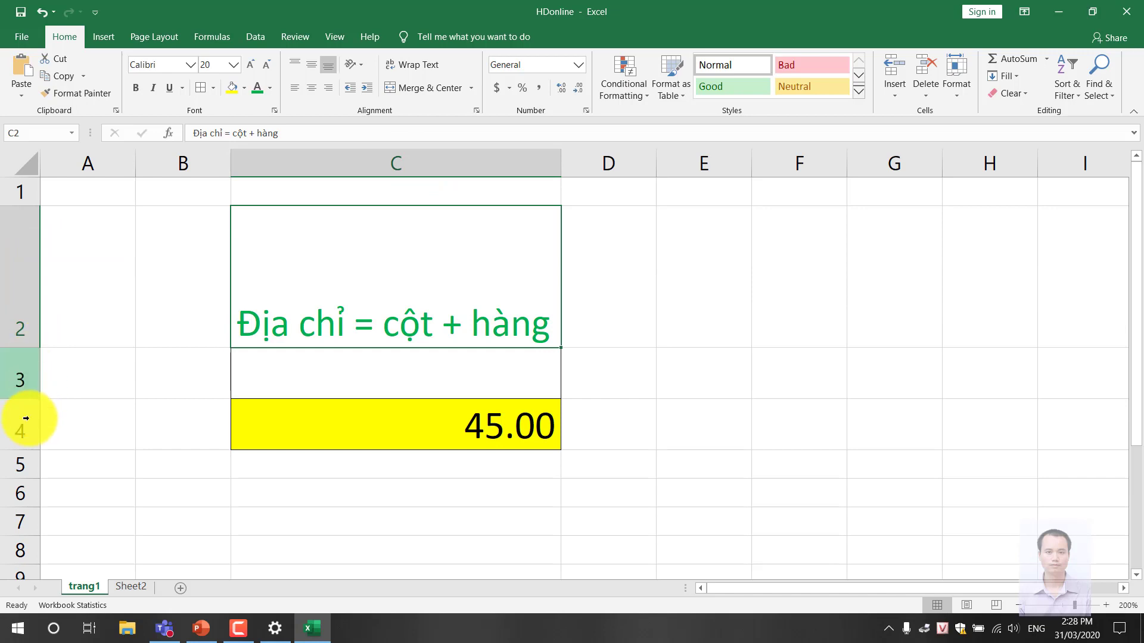
drag(27, 450, 26, 529)
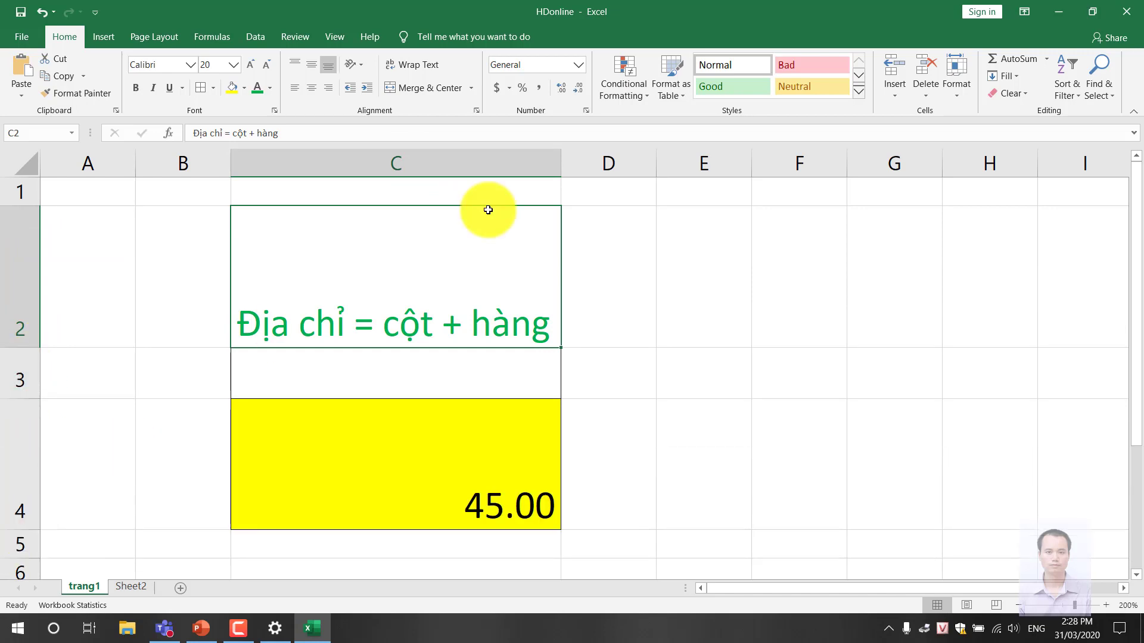
drag(561, 157, 764, 150)
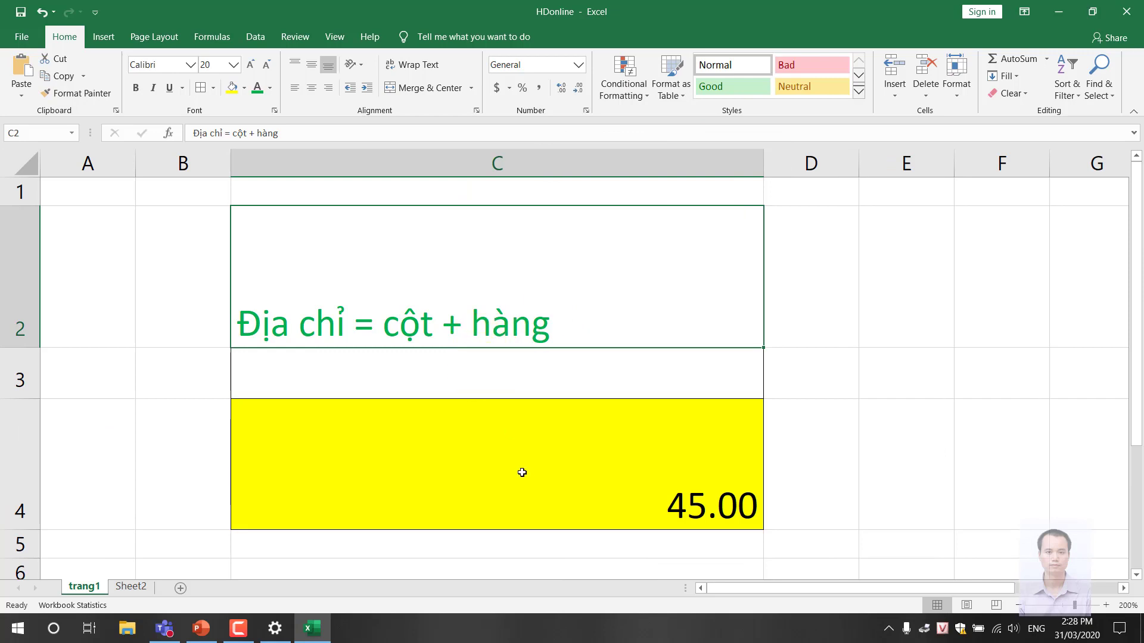
click(473, 306)
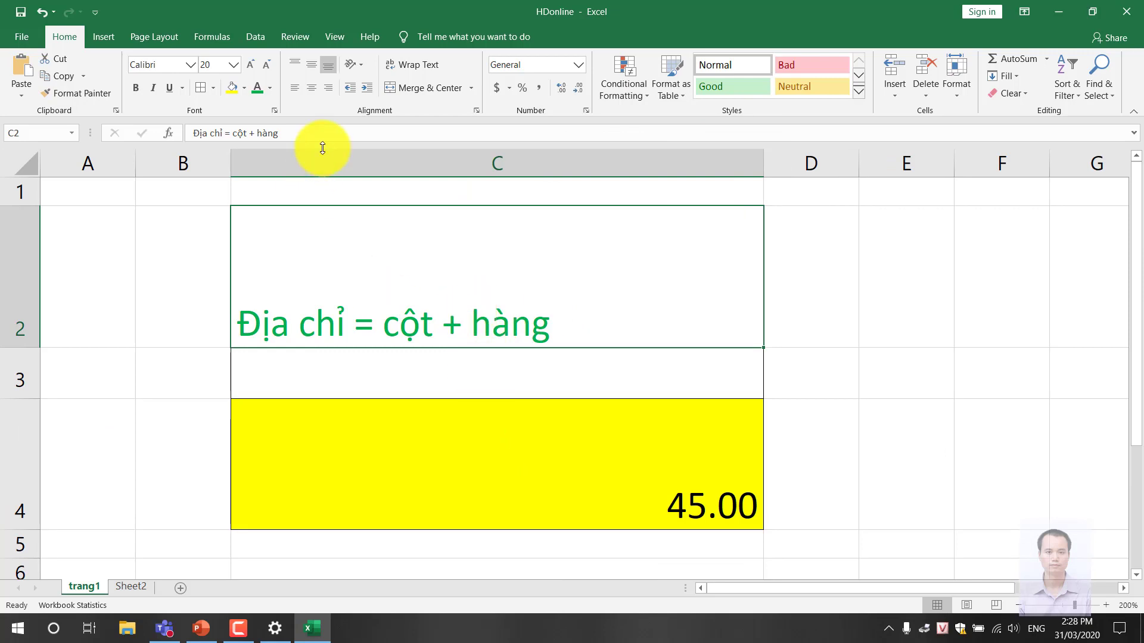
Select C2 and try its middle, top and bottom vertical alignments.
click(359, 312)
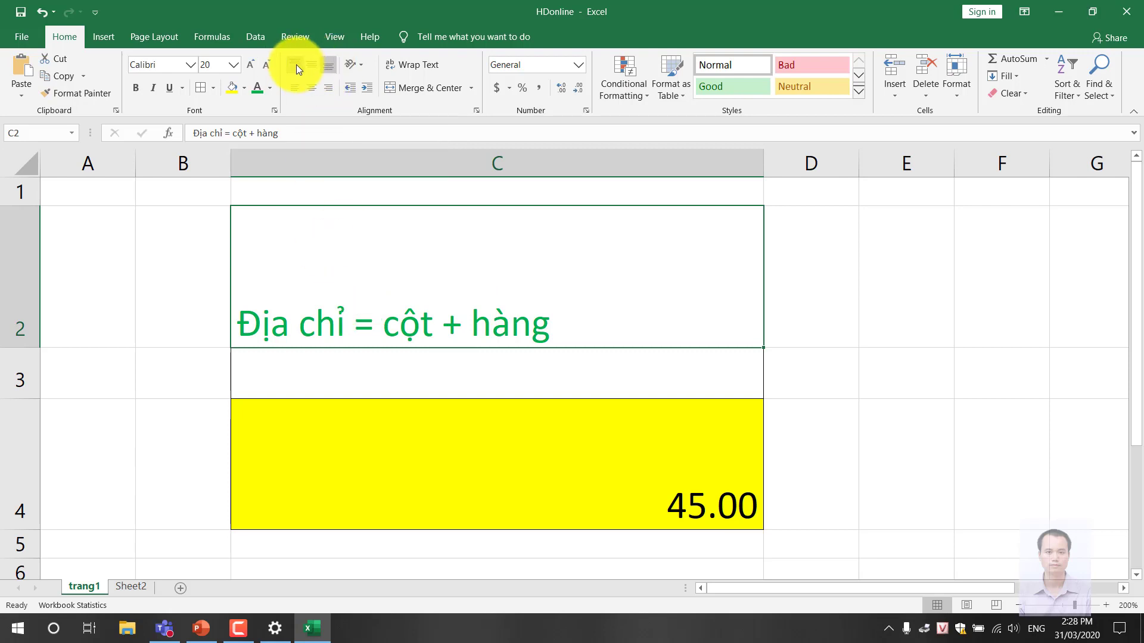
click(313, 63)
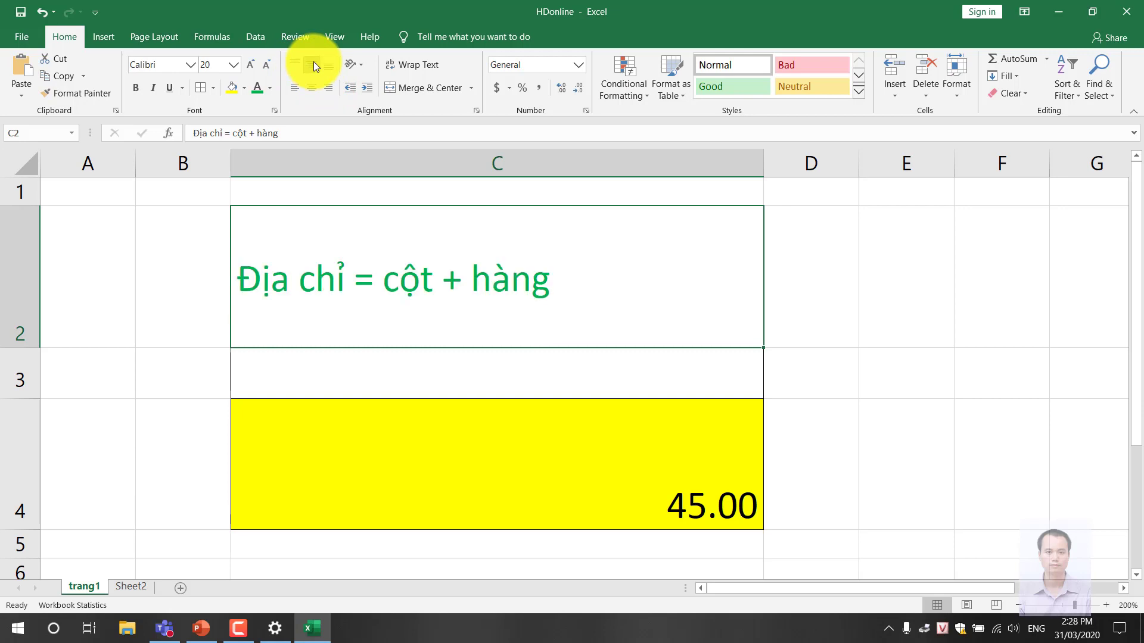
click(313, 62)
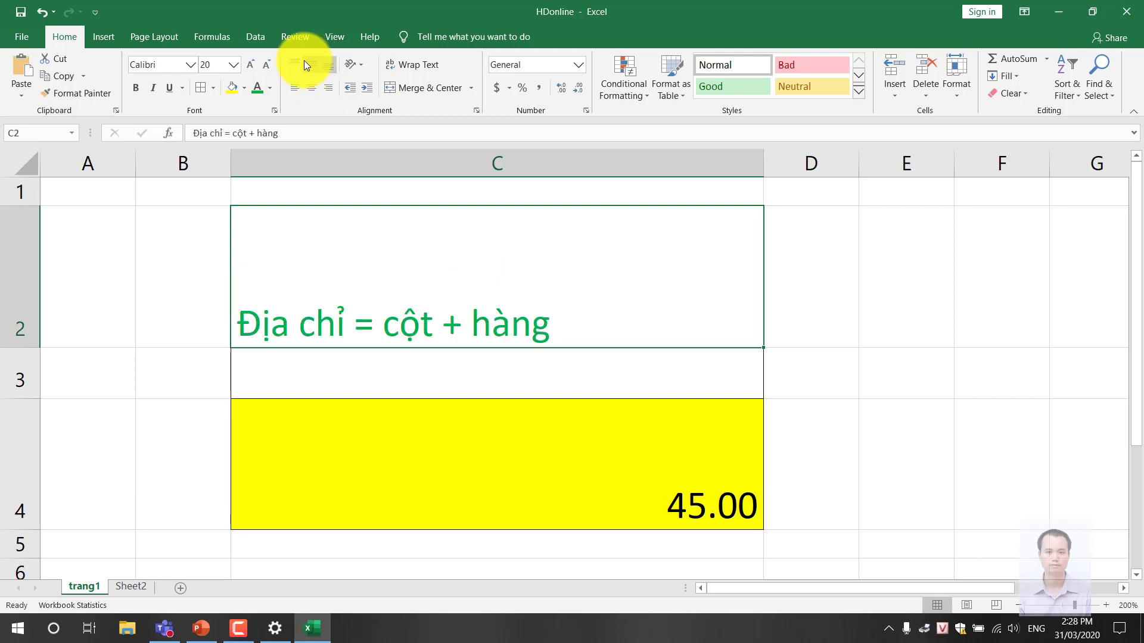
click(295, 62)
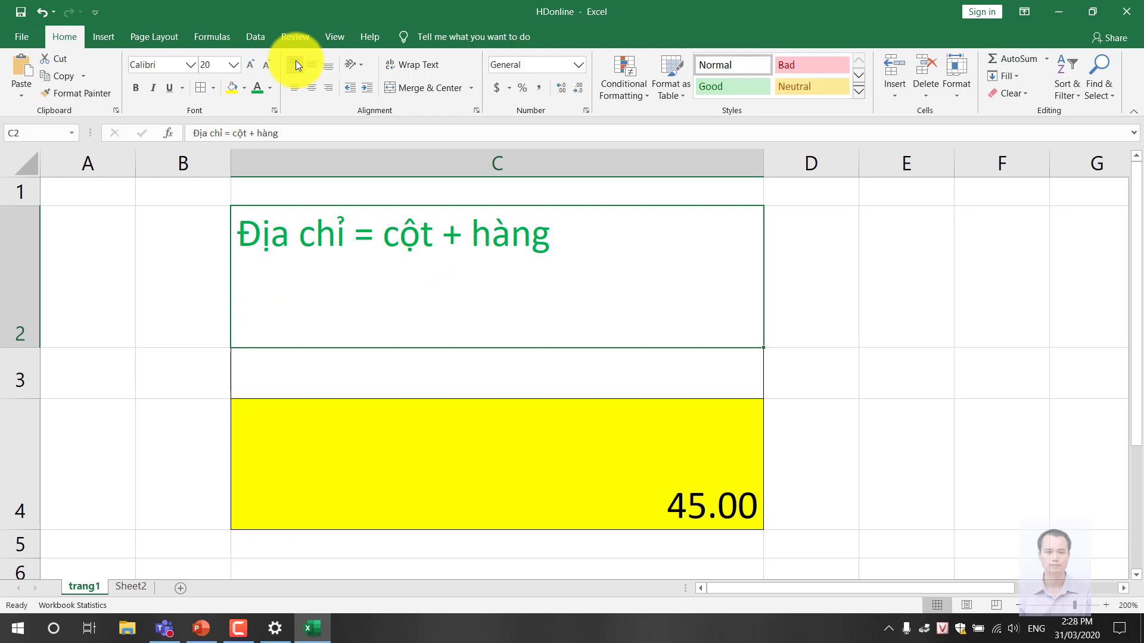
click(311, 65)
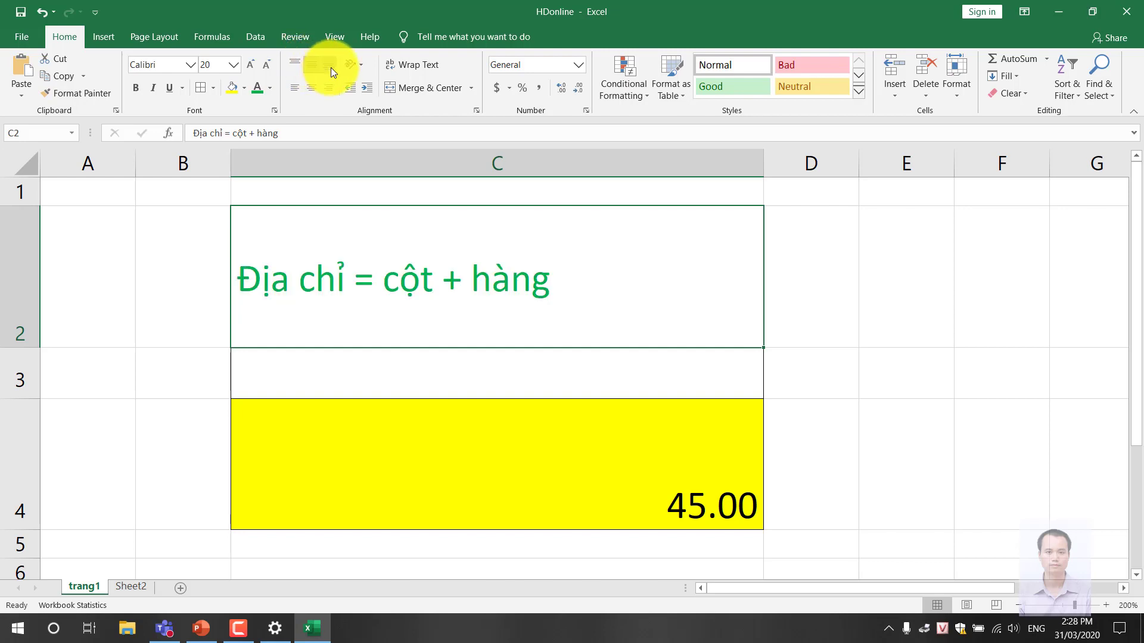
click(329, 66)
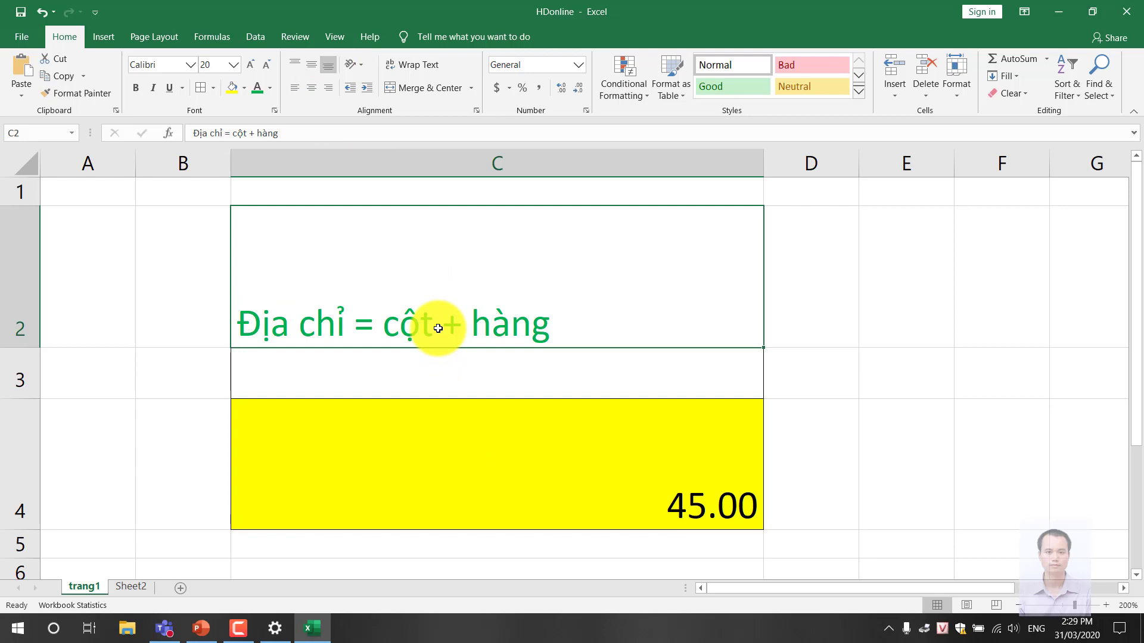
After trying right-align, set C2 to Middle Align and horizontal Center.
click(306, 87)
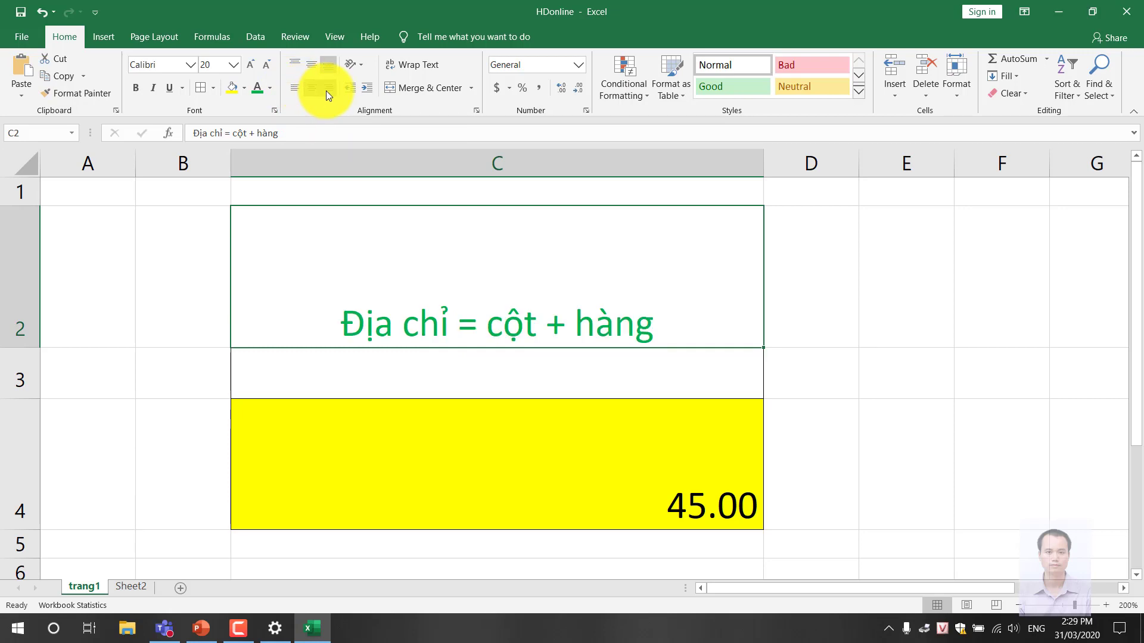
click(327, 90)
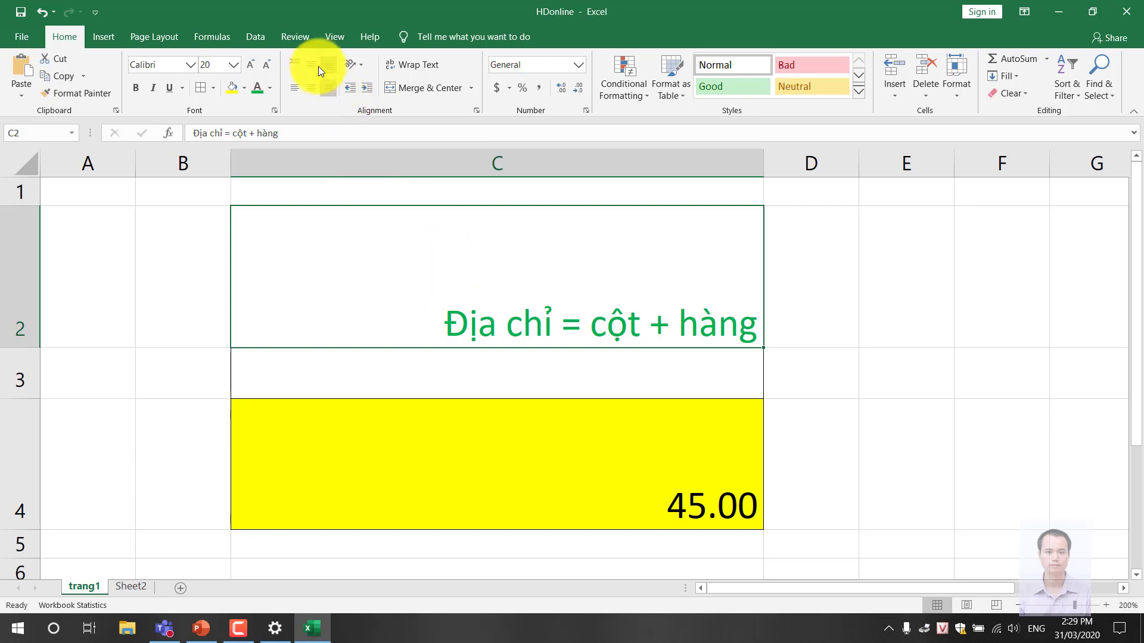
click(312, 67)
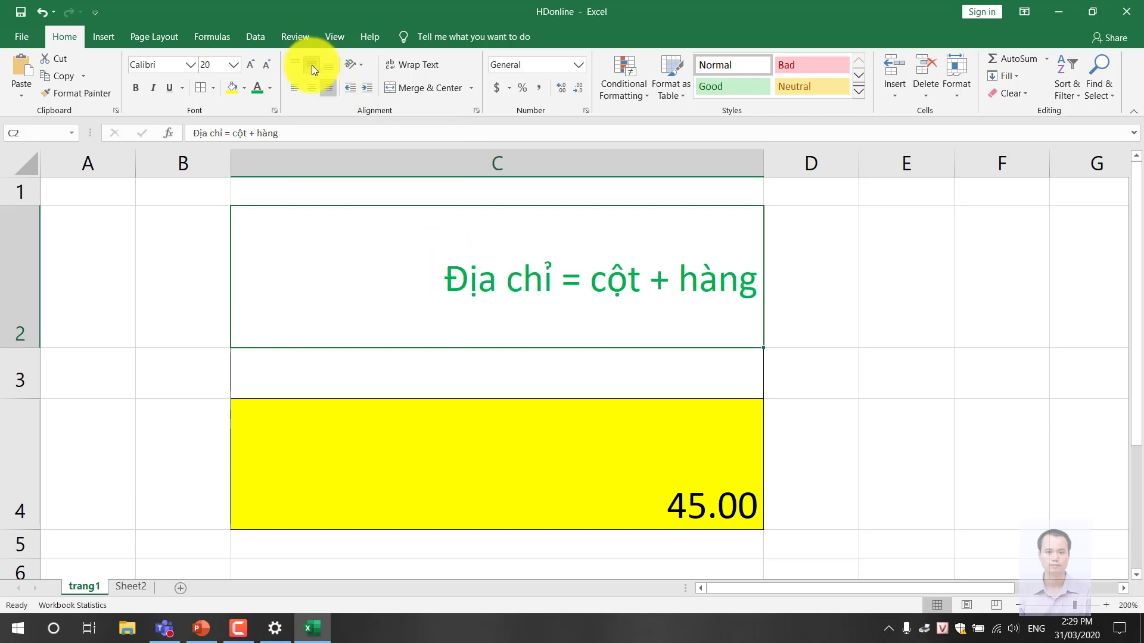
click(313, 87)
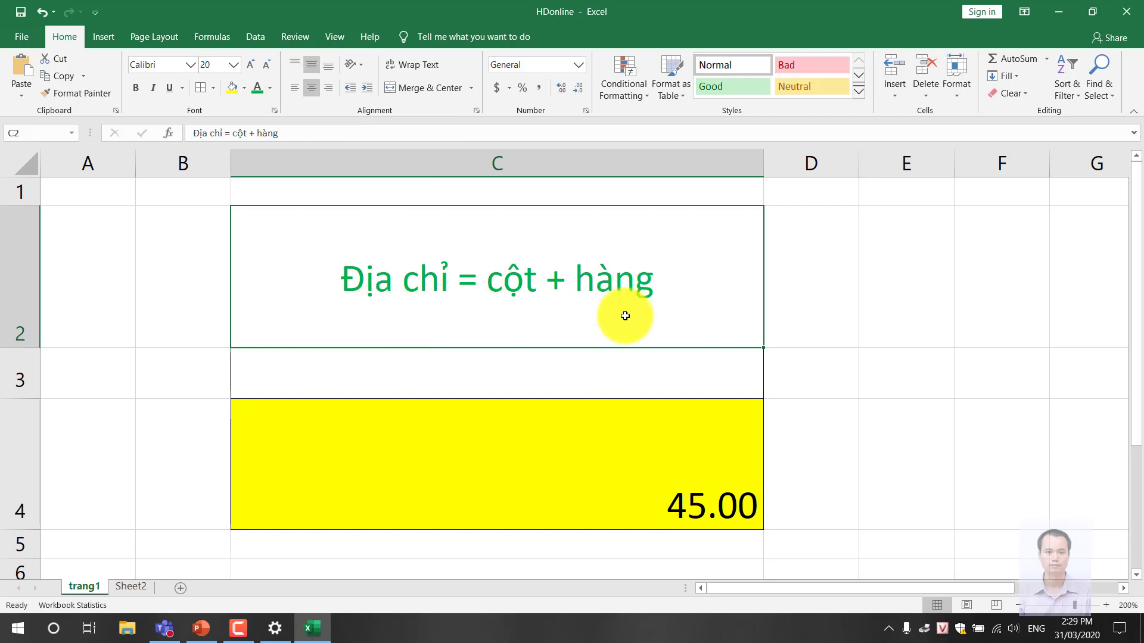
Give C4 percentage format and enter .2 so it shows 20% instead of 45.00.
click(555, 472)
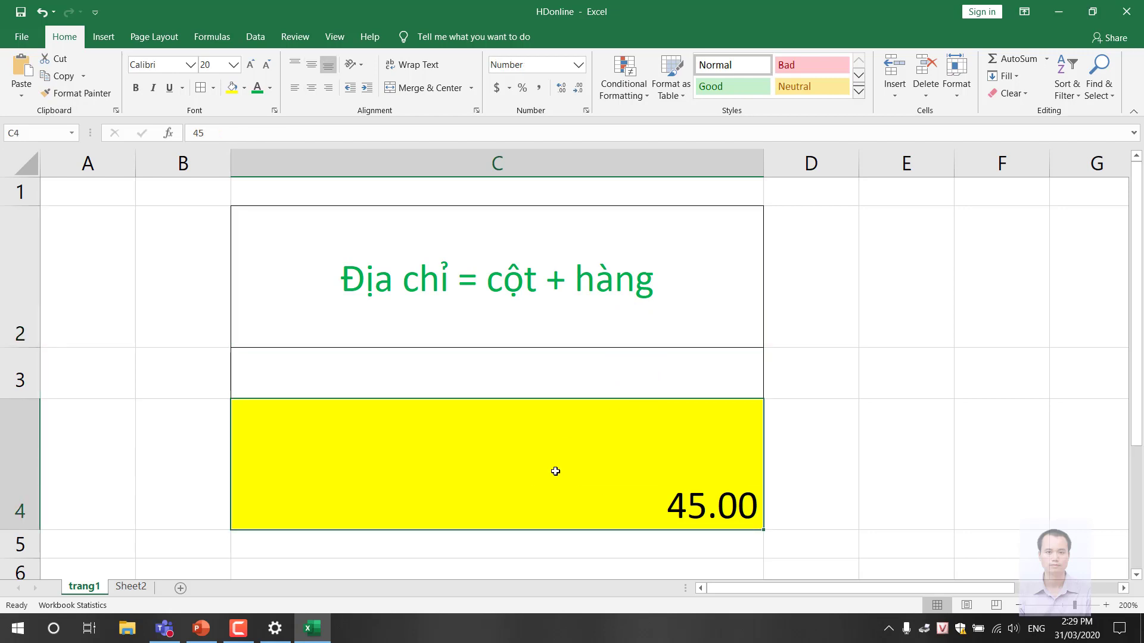
click(523, 88)
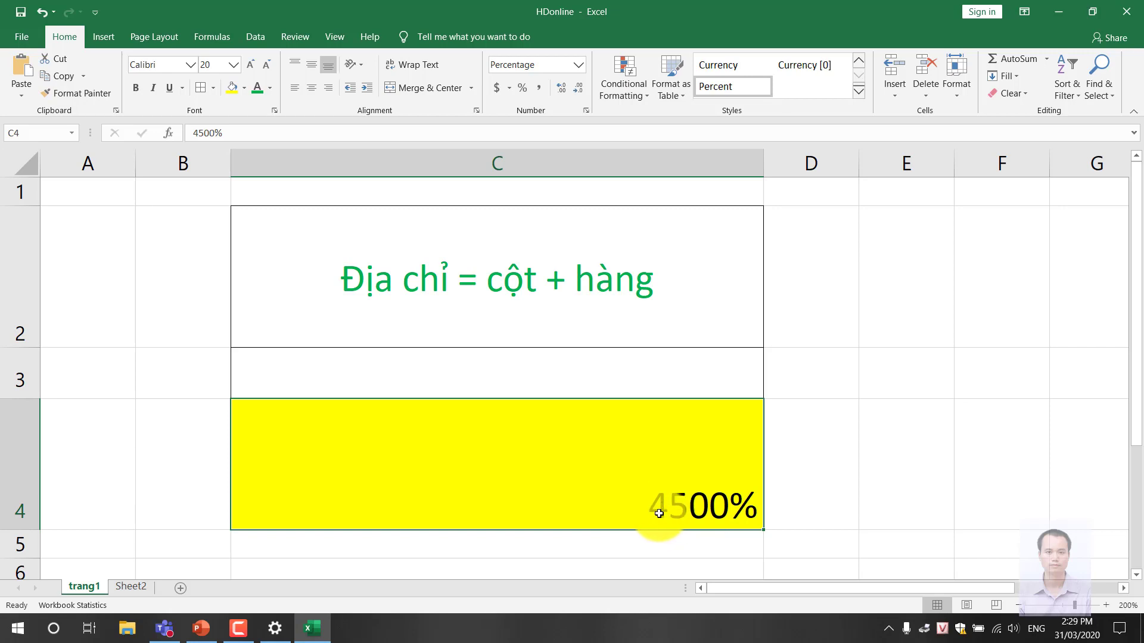
text(.2)
key(Return)
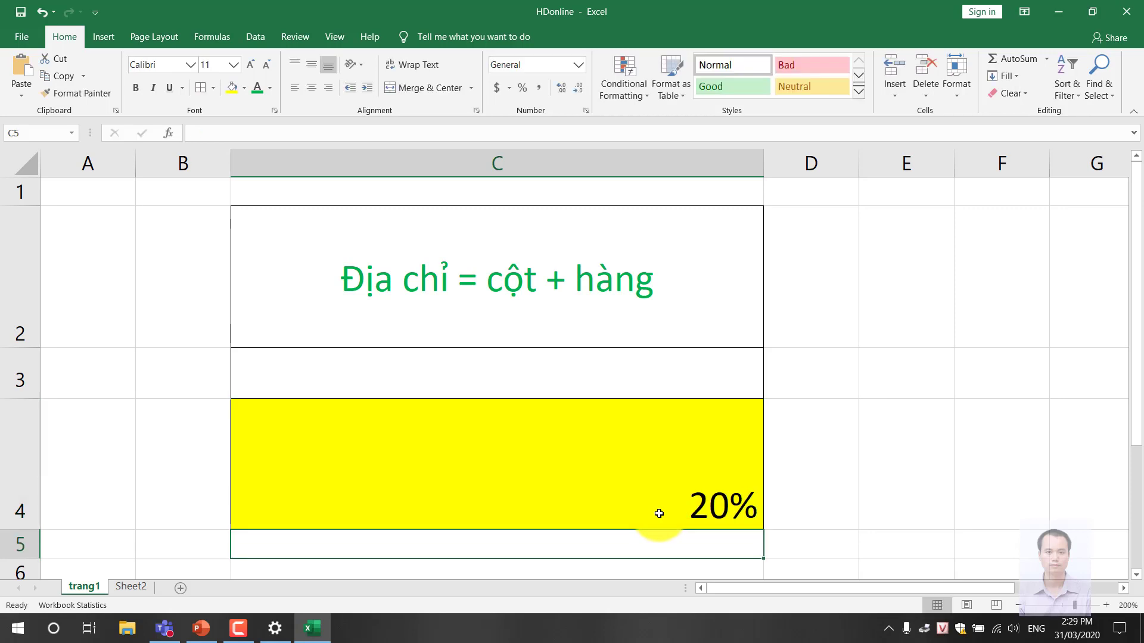
click(726, 500)
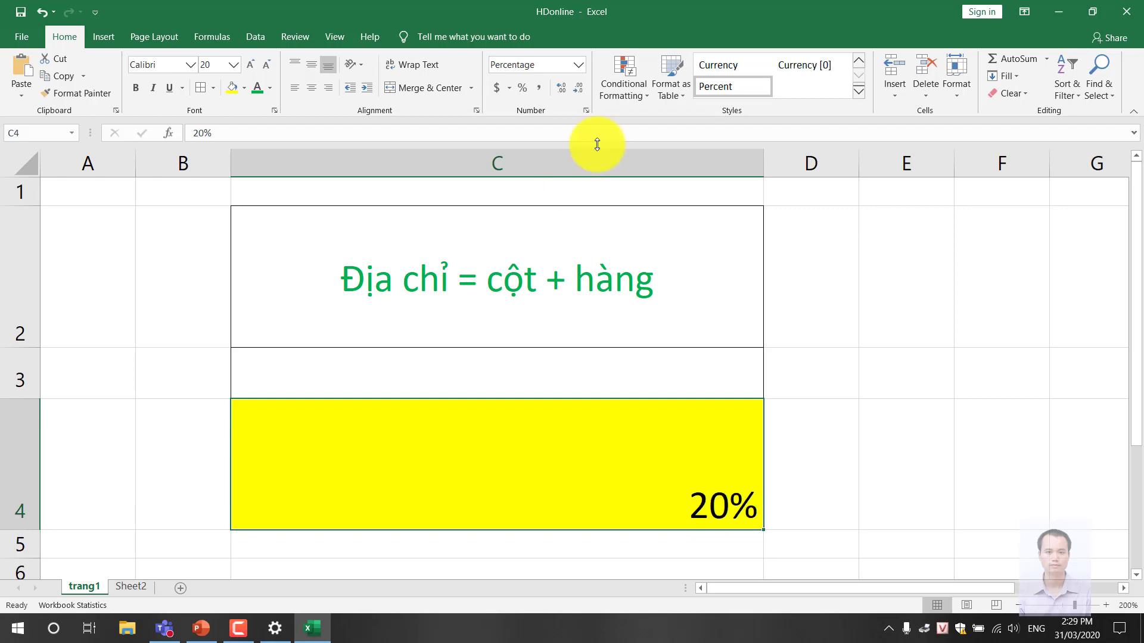
AutoFit the heights of rows 4 and 2 and the width of column C.
double_click(19, 528)
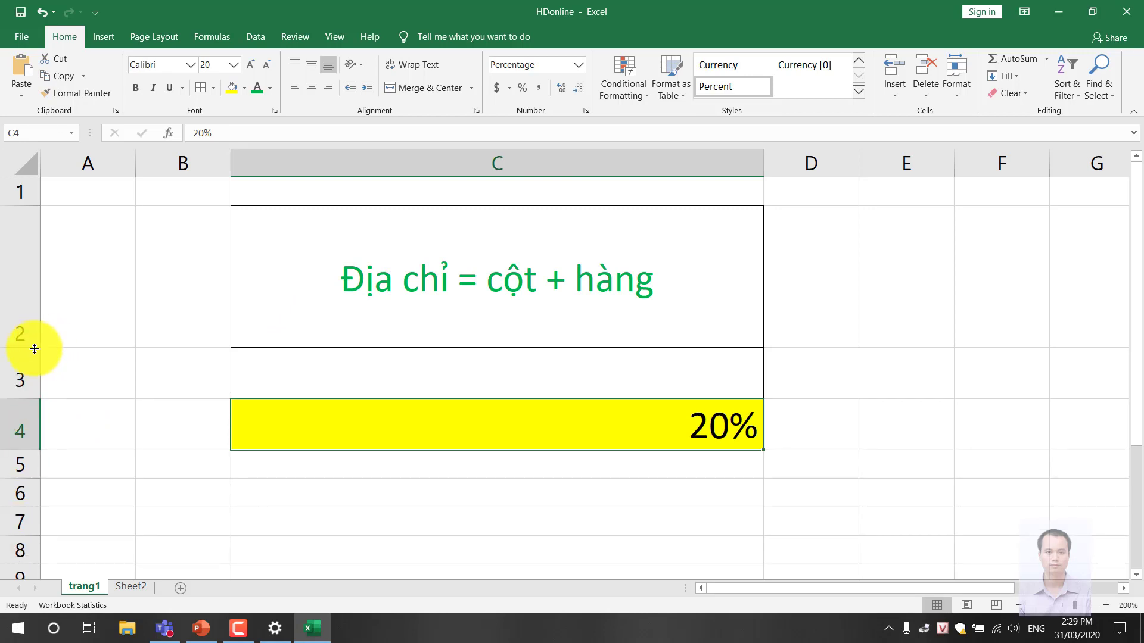
double_click(36, 347)
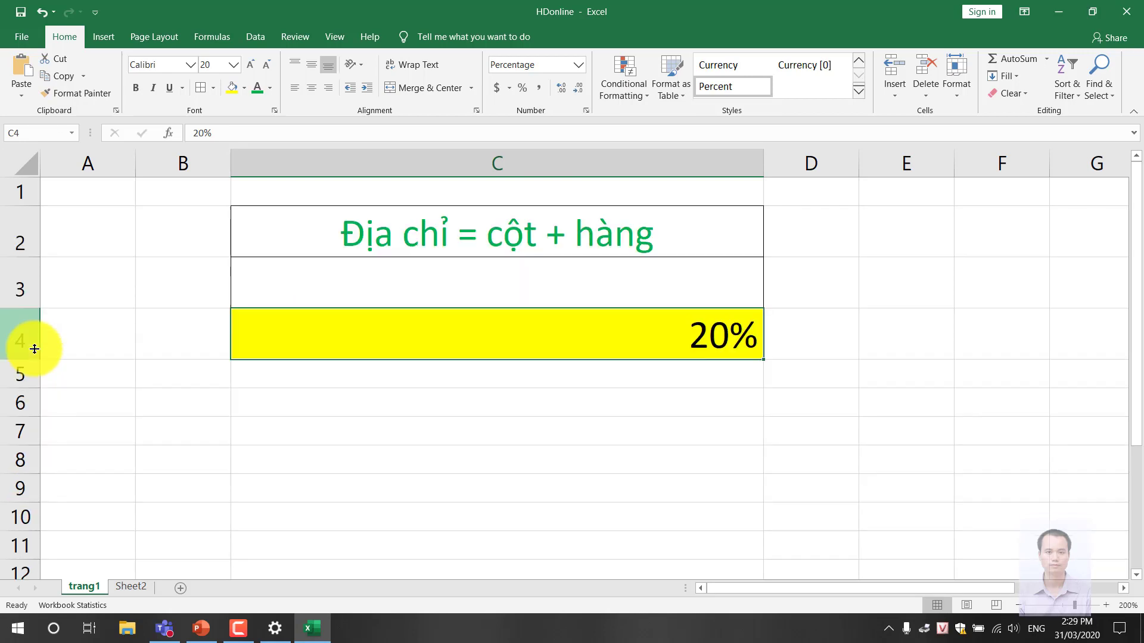
double_click(763, 161)
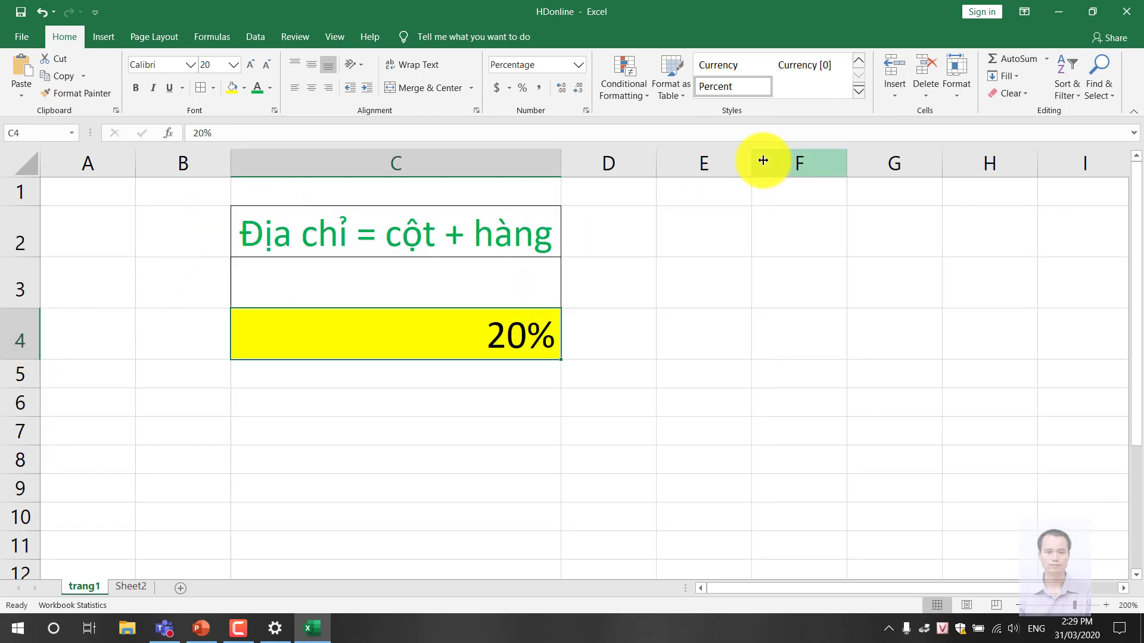
click(477, 385)
click(472, 402)
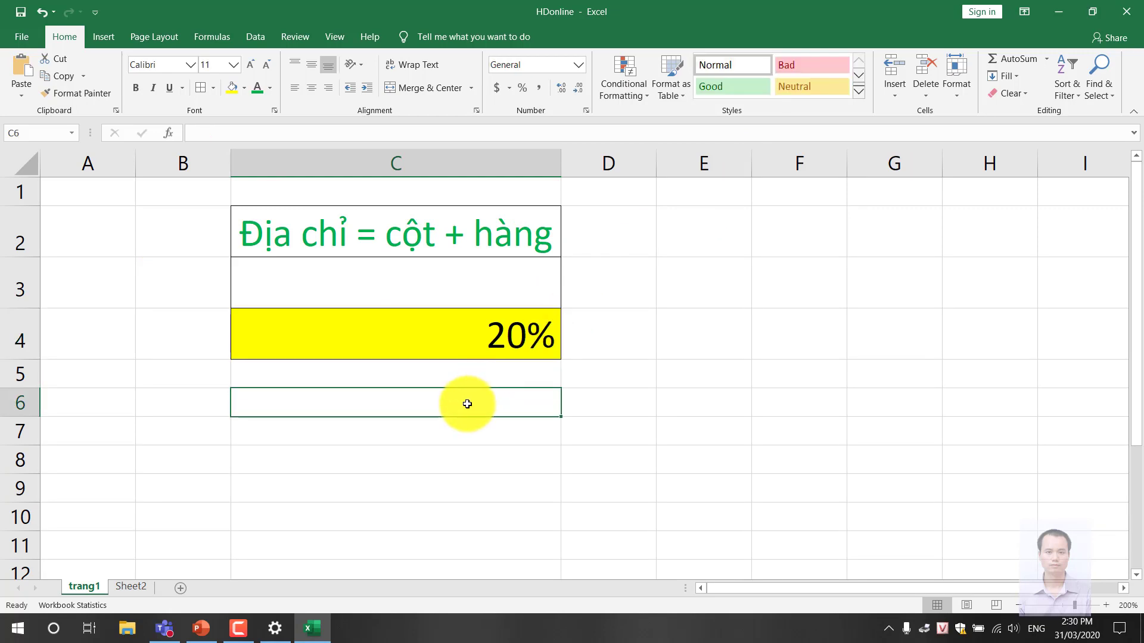
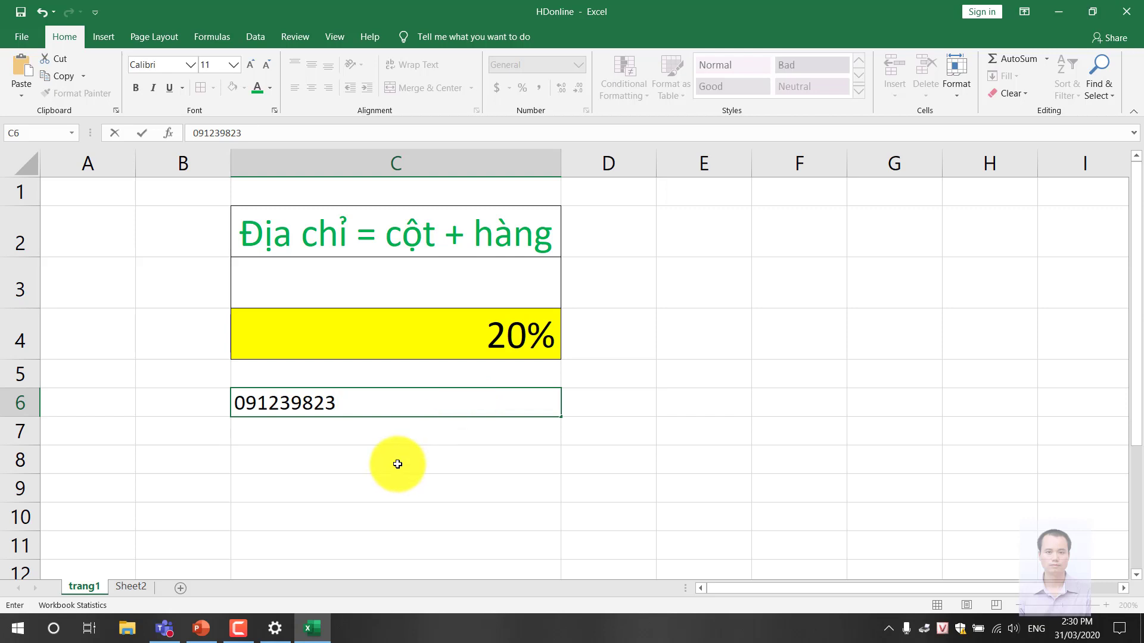
key(Return)
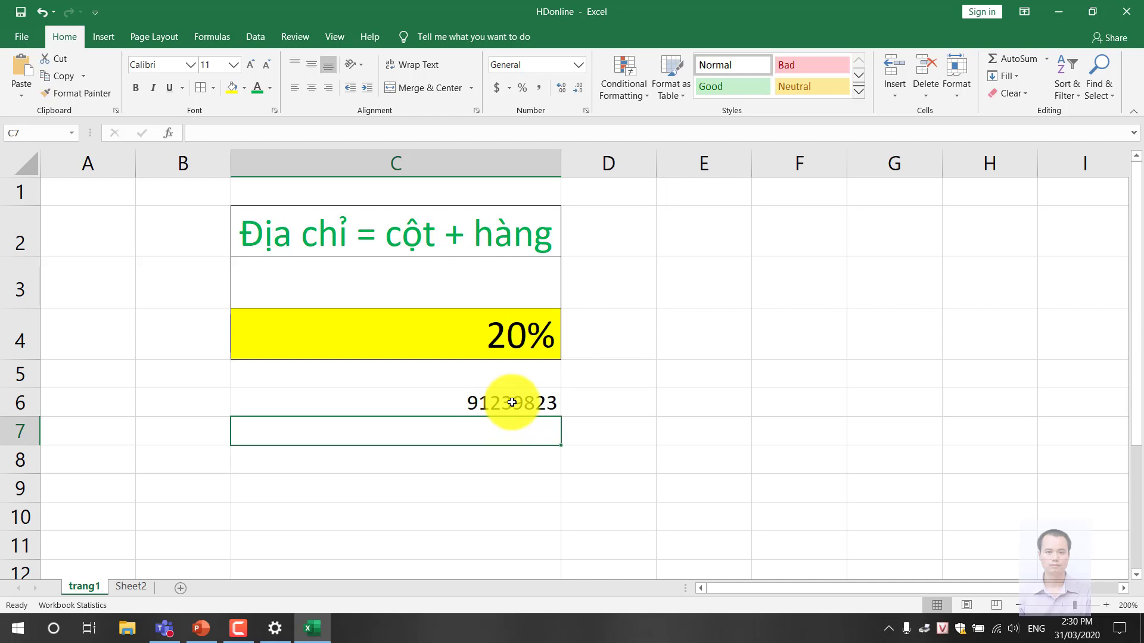
Prefix the C6 entry with an apostrophe and set its number format to Text.
click(515, 403)
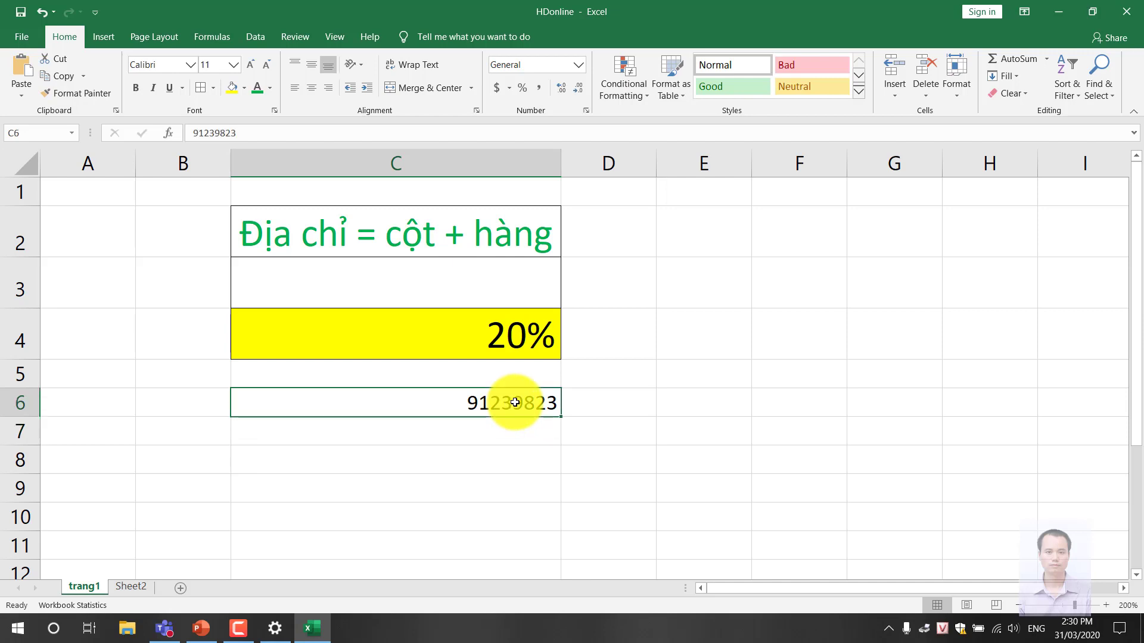
key(F2)
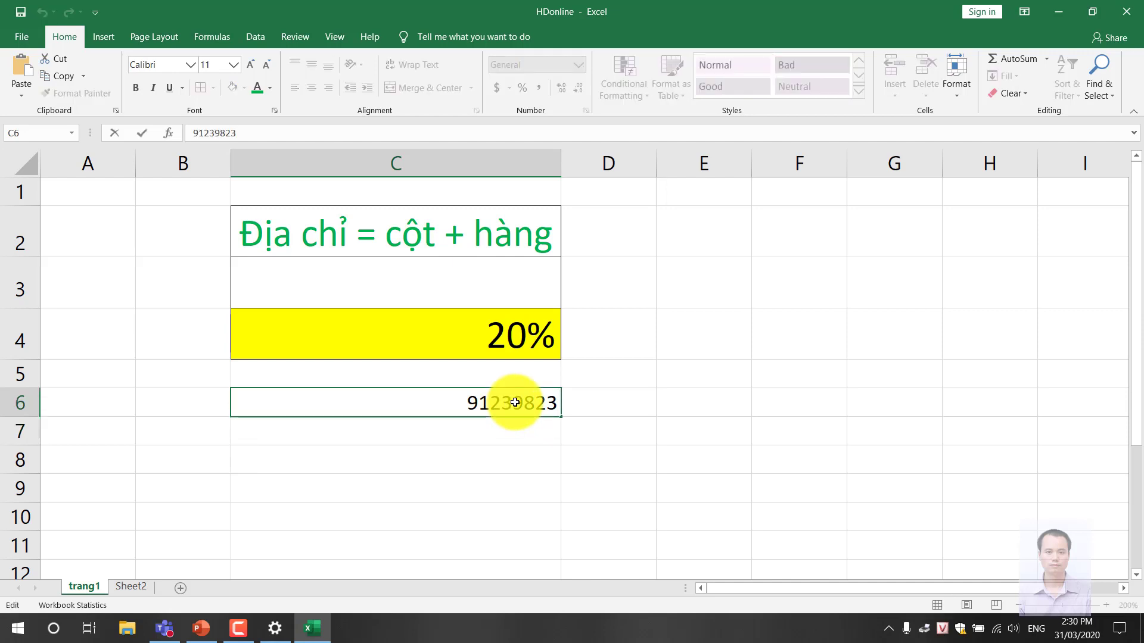
text(')
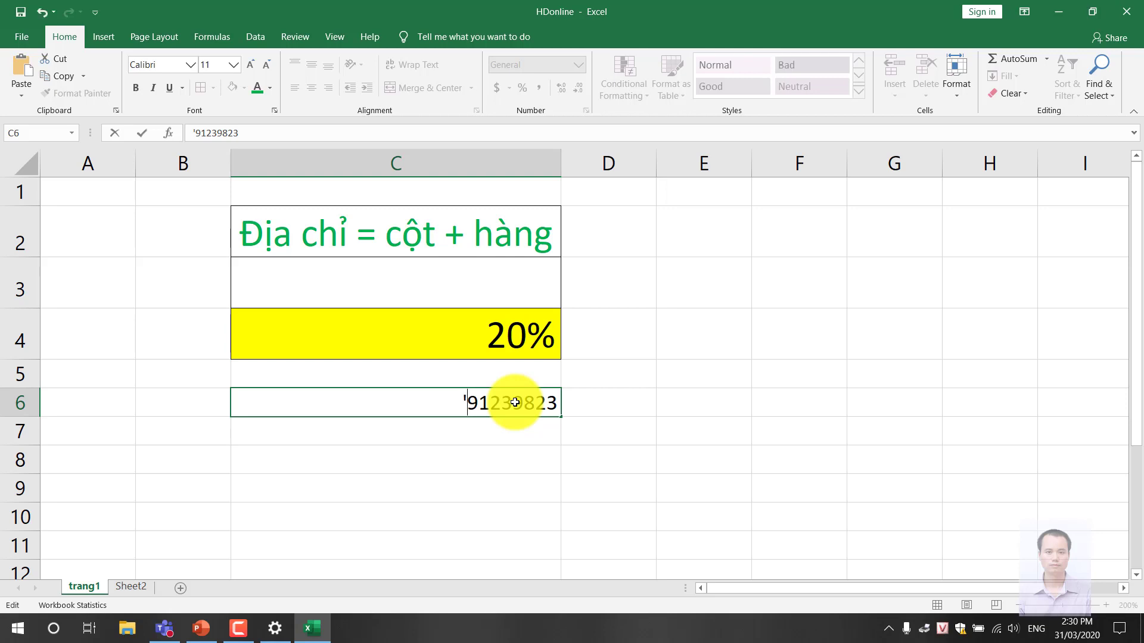
text(0)
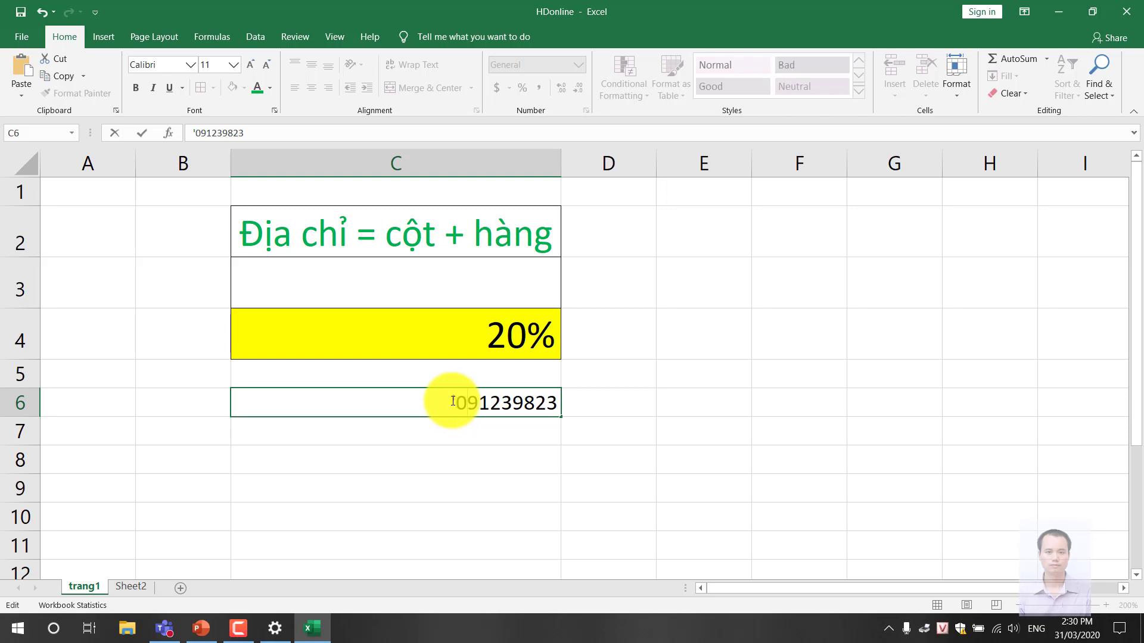
key(Return)
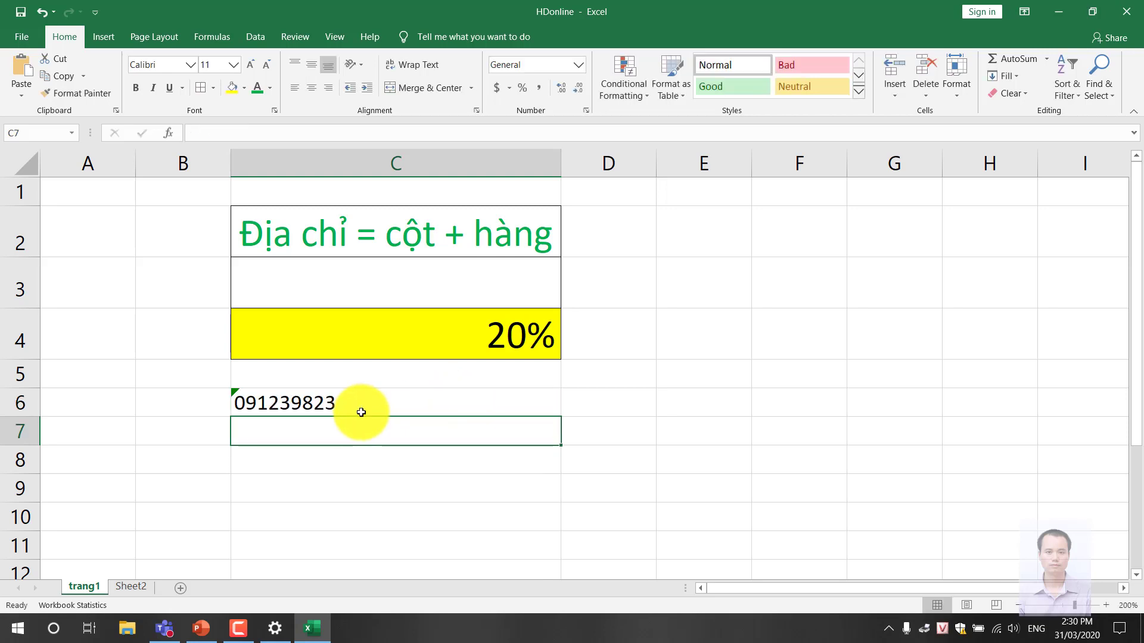
click(346, 405)
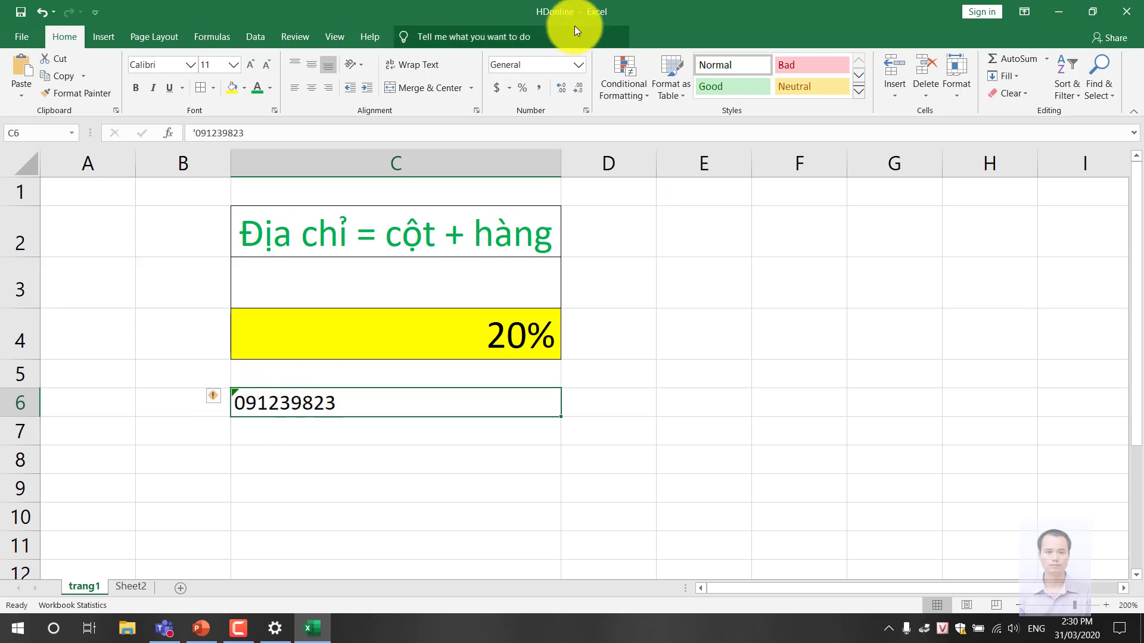
click(576, 67)
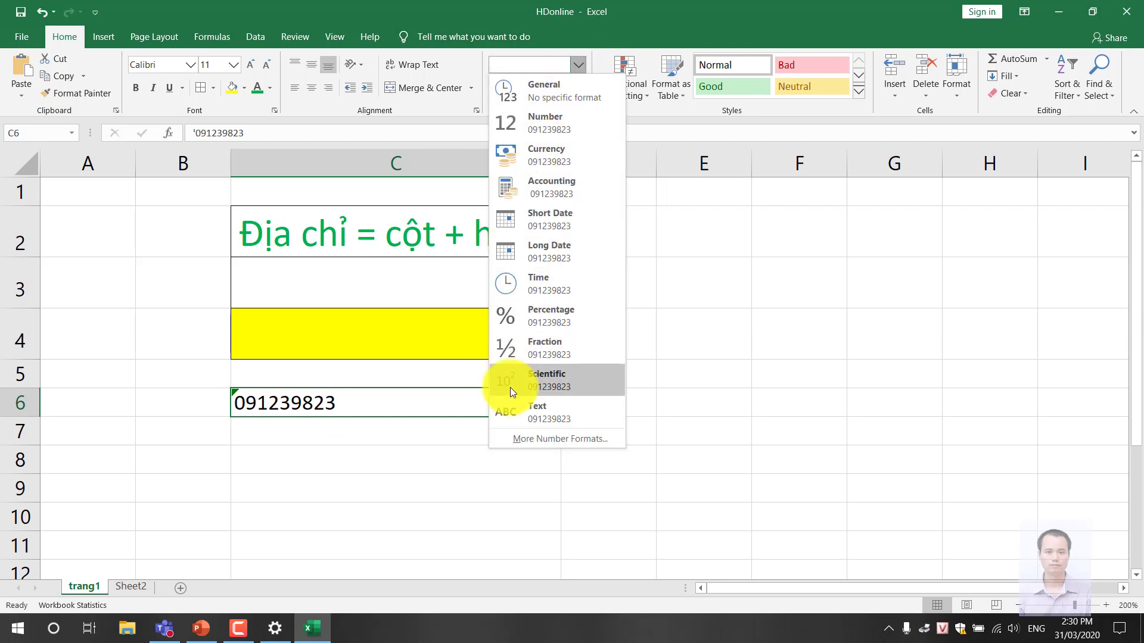
click(500, 411)
click(451, 430)
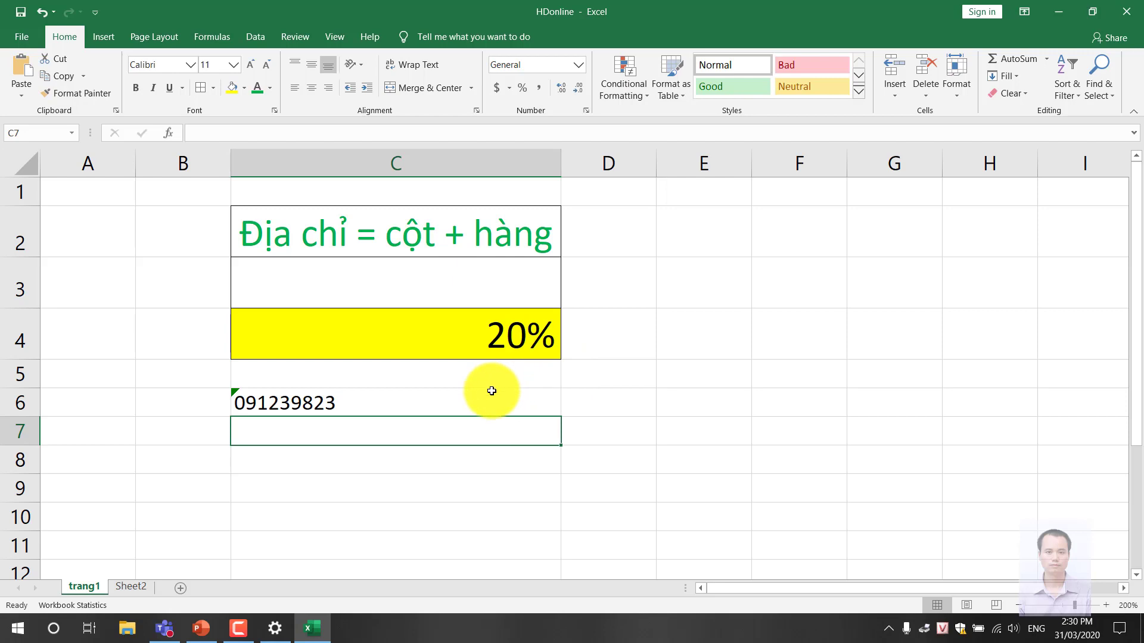
click(405, 235)
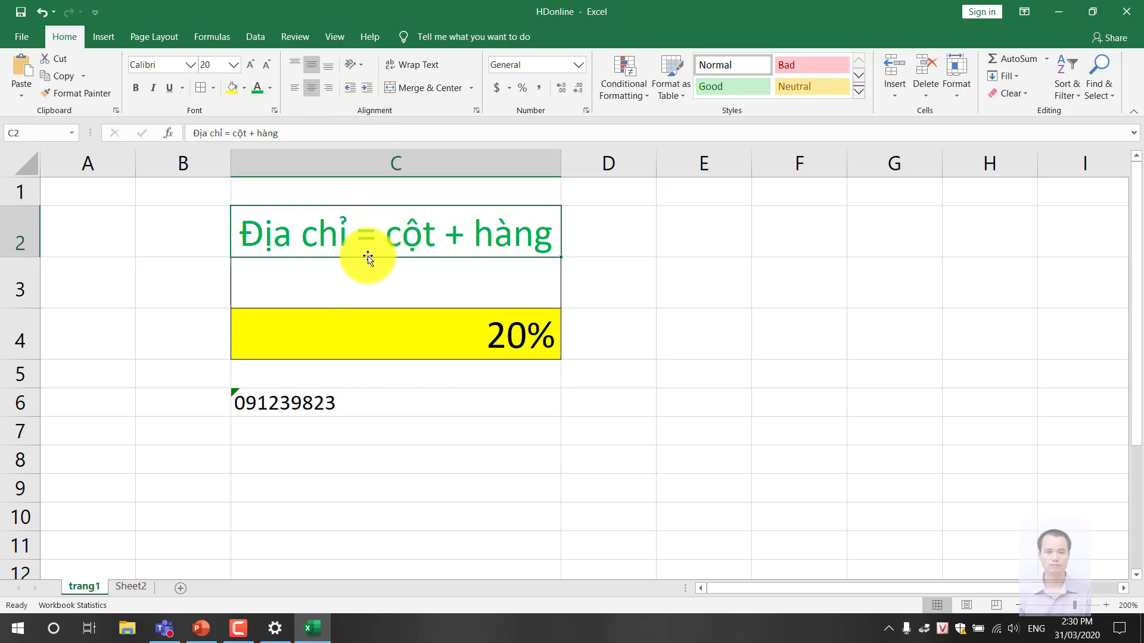
Try Vertical Text, Rotate Text Up and Rotate Text Down orientations on C2.
click(362, 66)
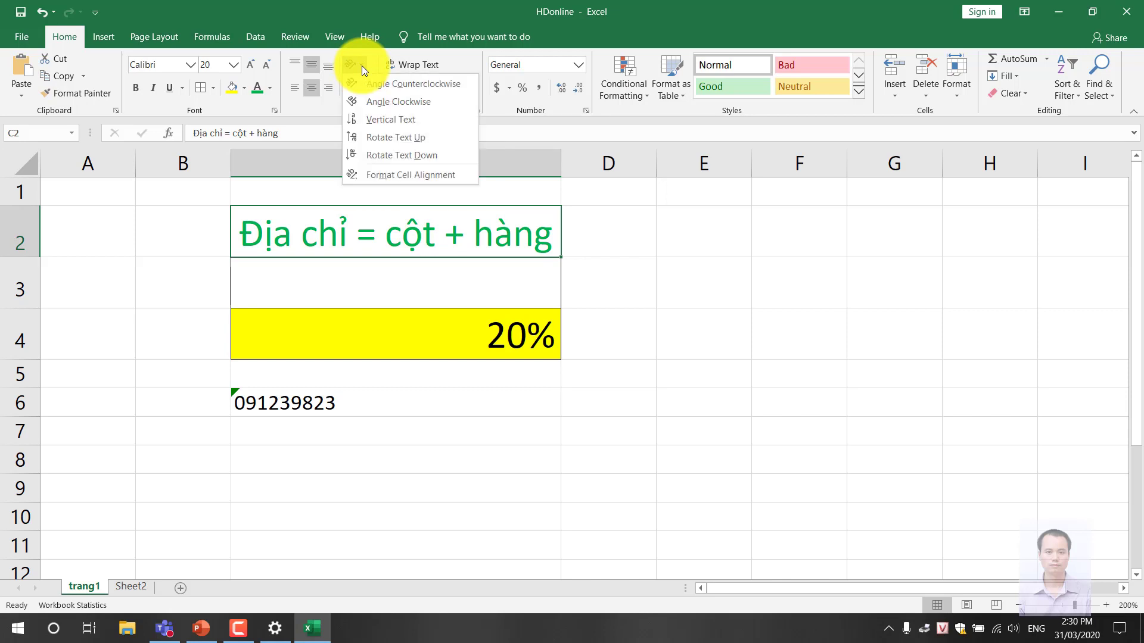
click(368, 120)
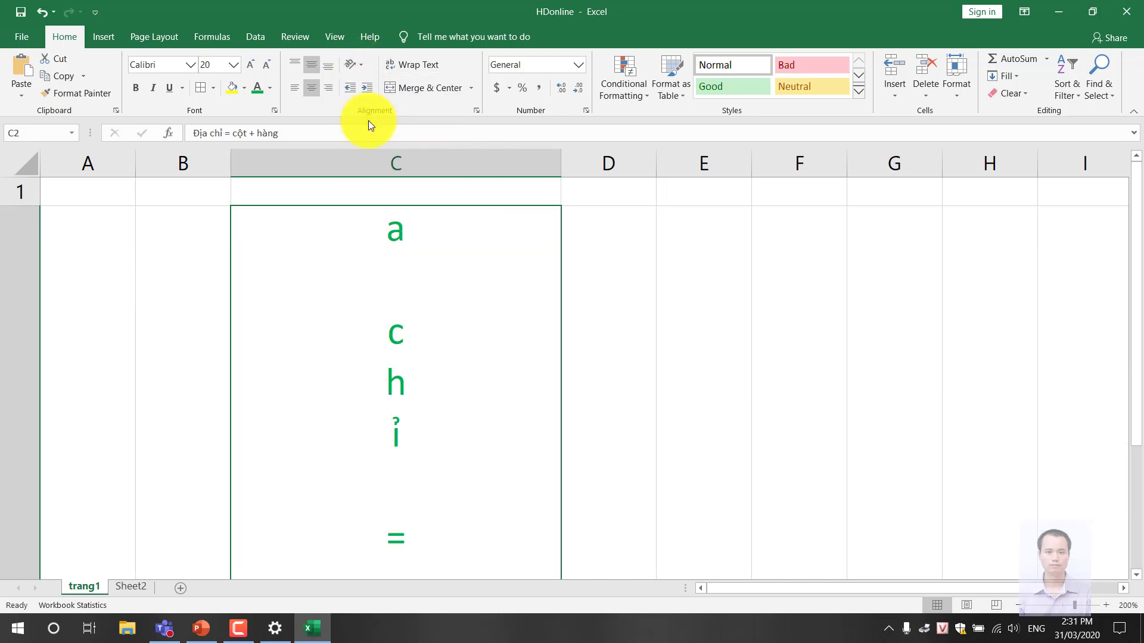
click(362, 66)
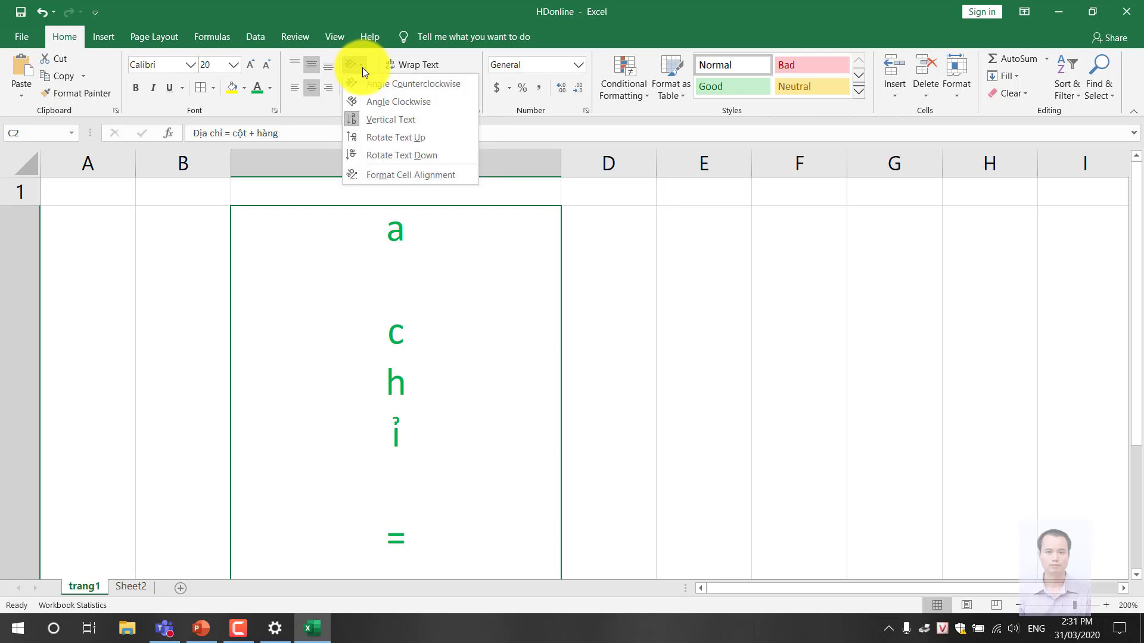
click(355, 138)
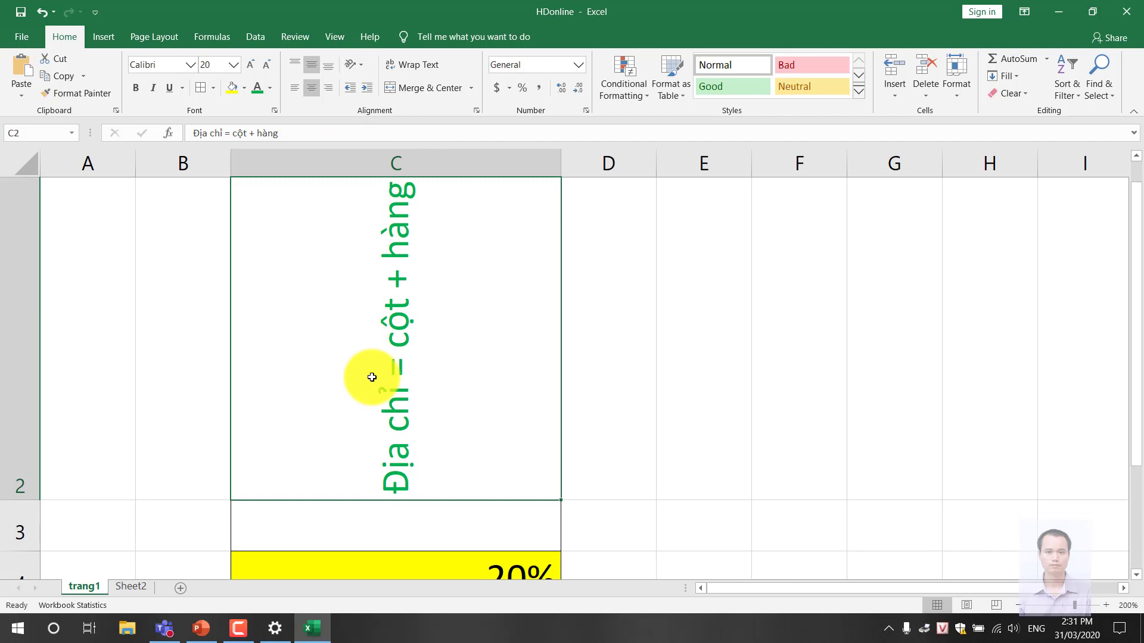
click(362, 64)
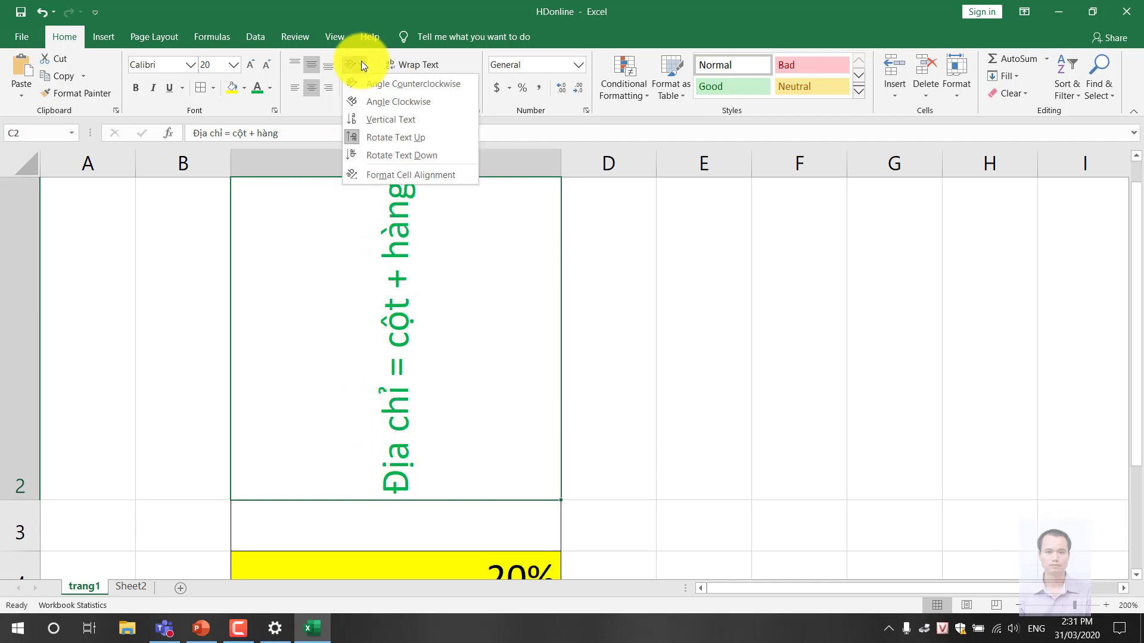
click(359, 154)
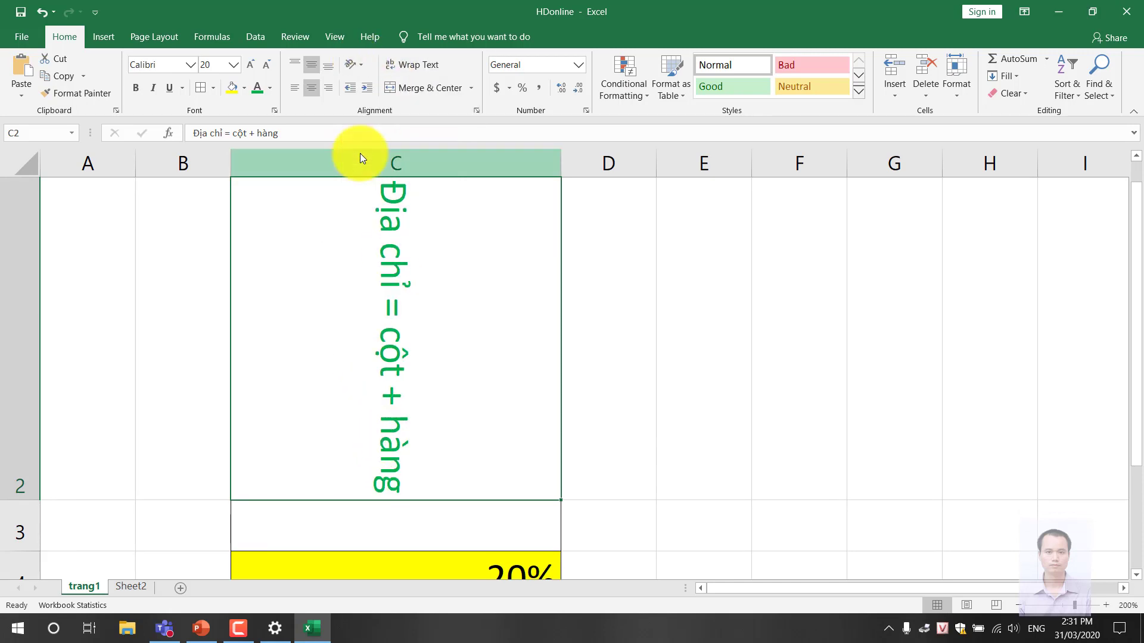
Angle the C2 text counterclockwise so it runs diagonally upward.
click(362, 66)
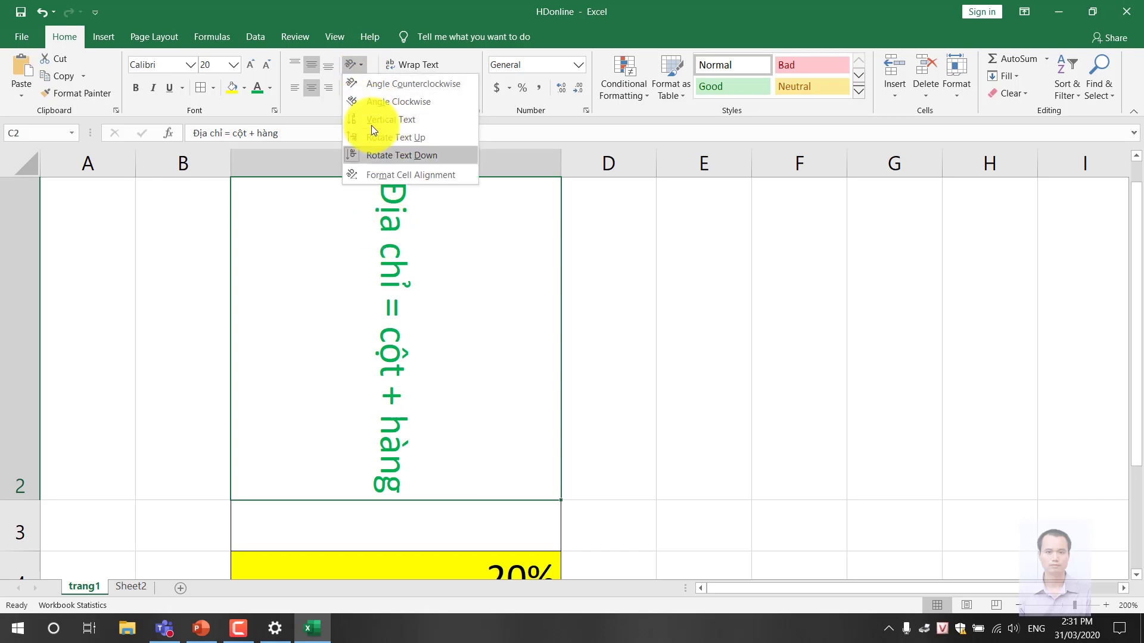
click(394, 84)
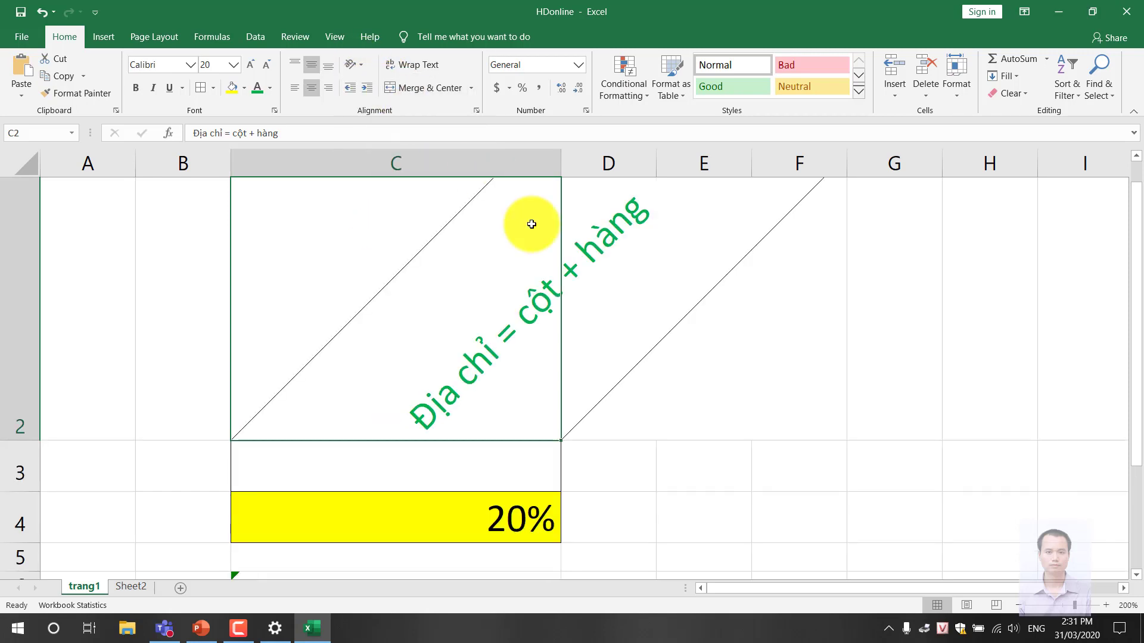
click(362, 65)
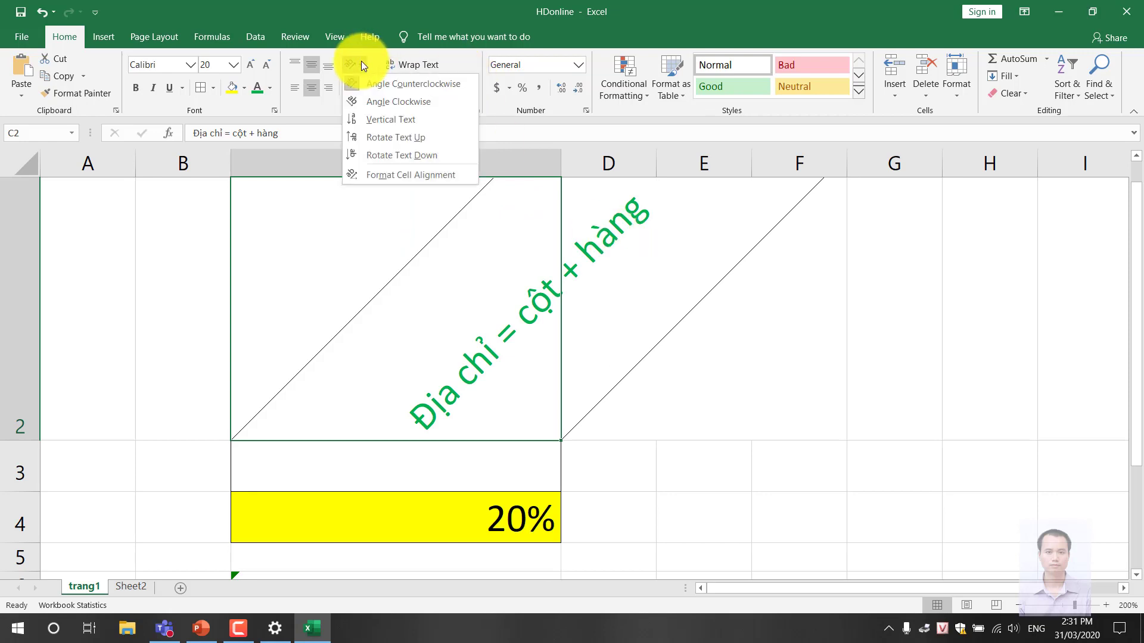
Slant the C2 text to -45° in Format Cells Alignment.
click(395, 173)
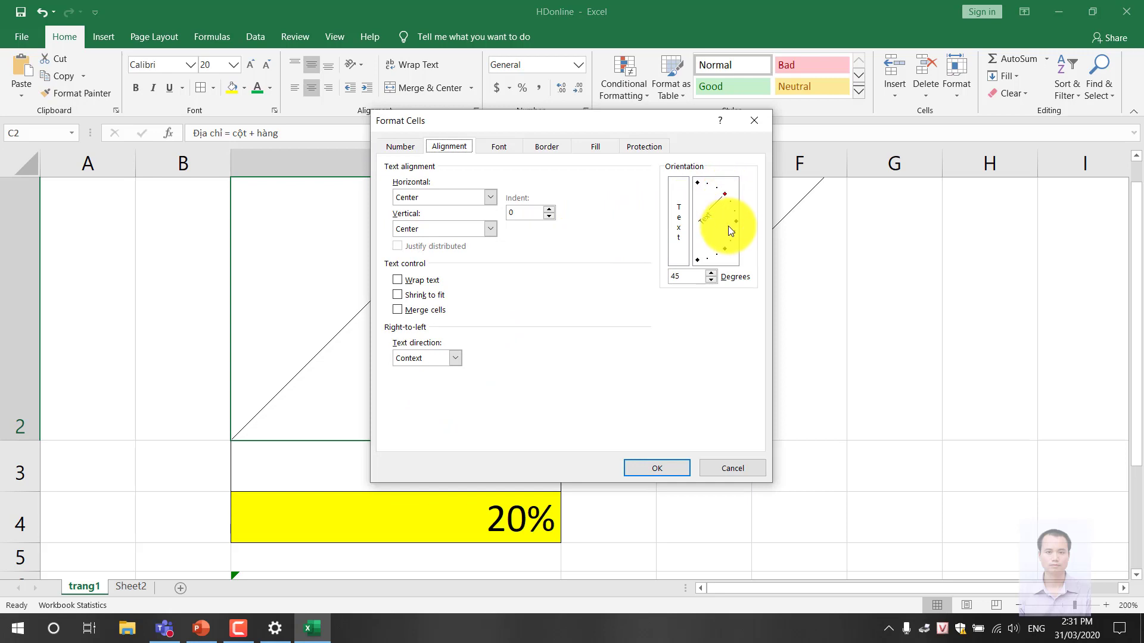
drag(724, 192, 723, 246)
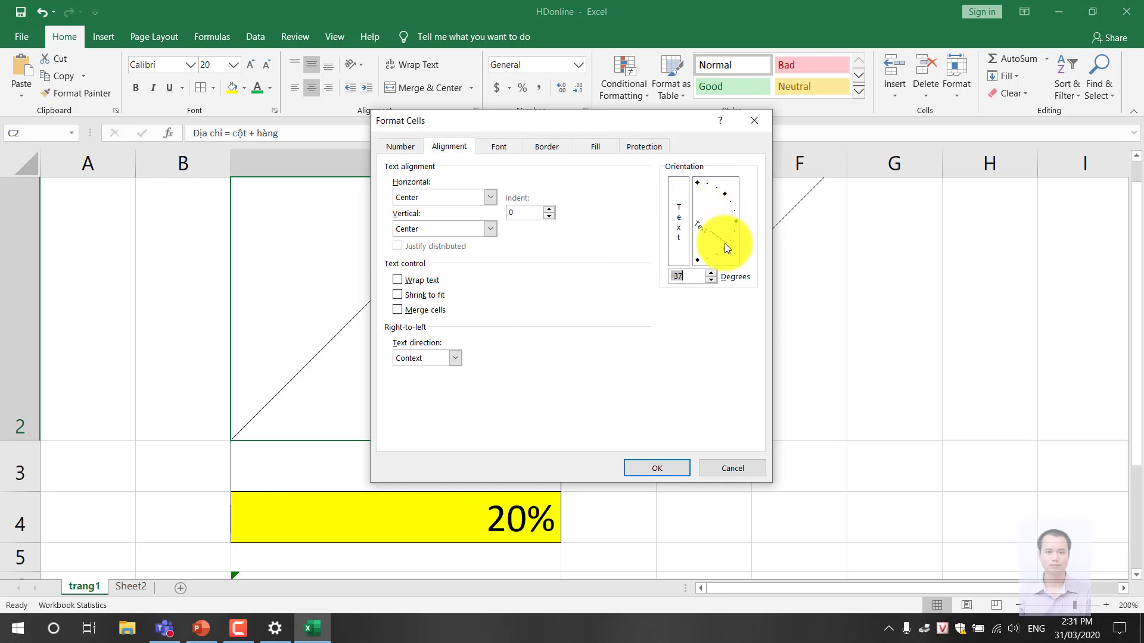
click(648, 468)
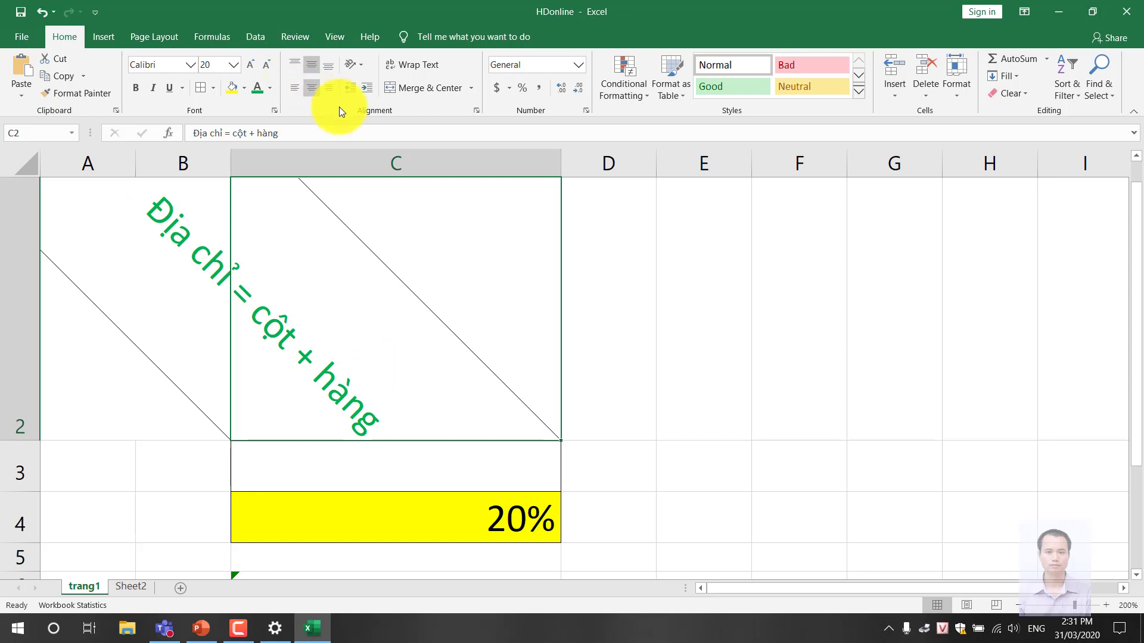
Set the C2 text orientation back to 0 degrees via Format Cell Alignment.
click(361, 65)
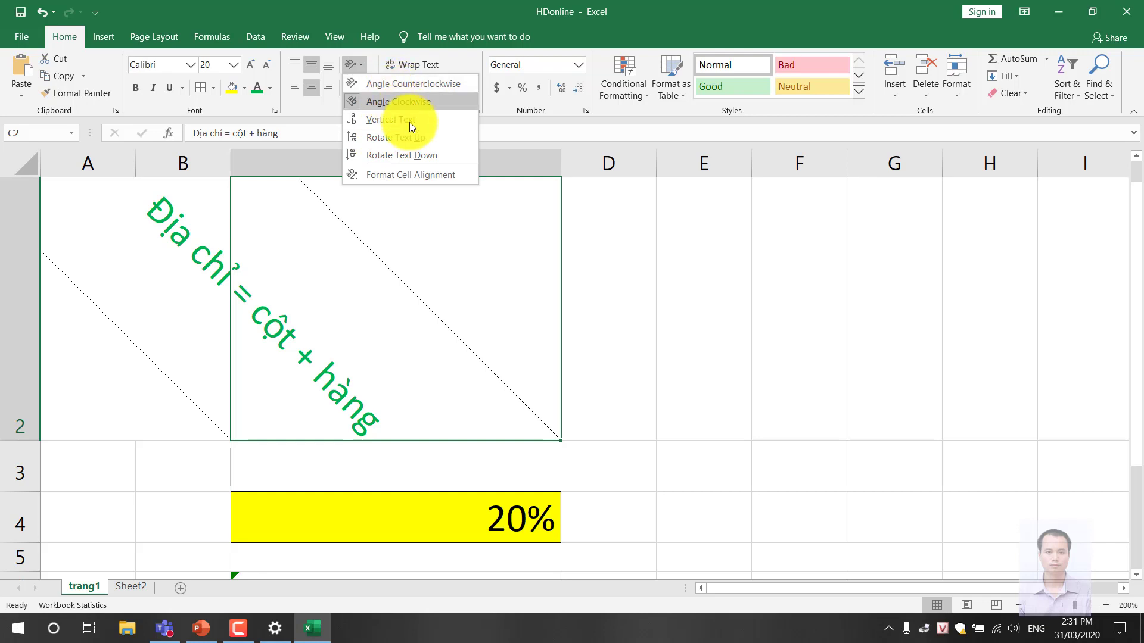
click(411, 174)
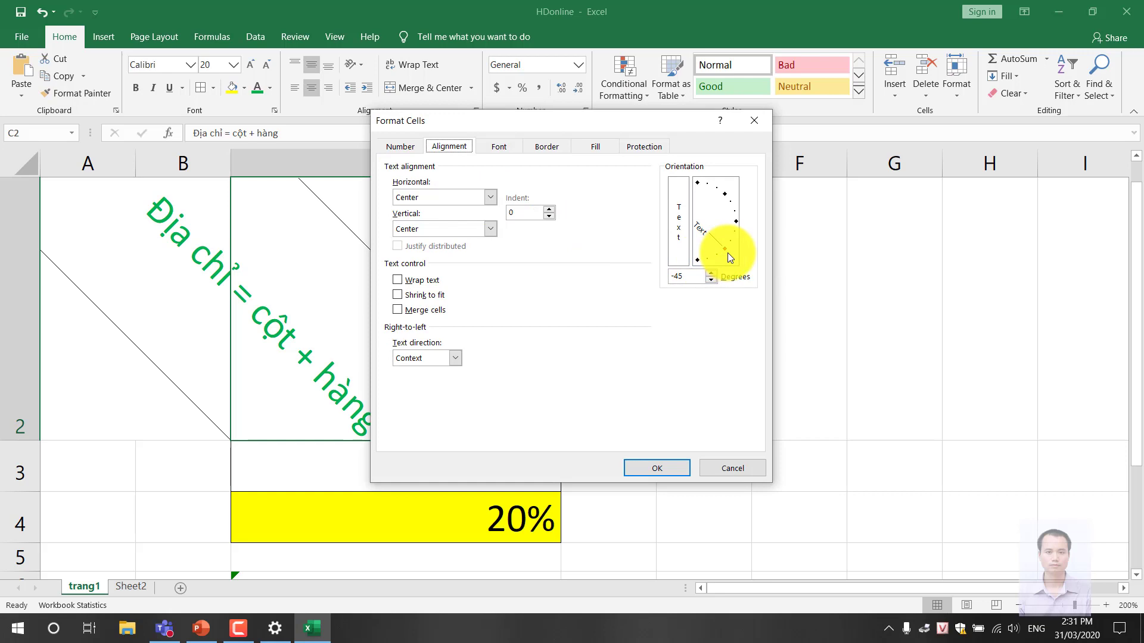
drag(726, 248, 735, 223)
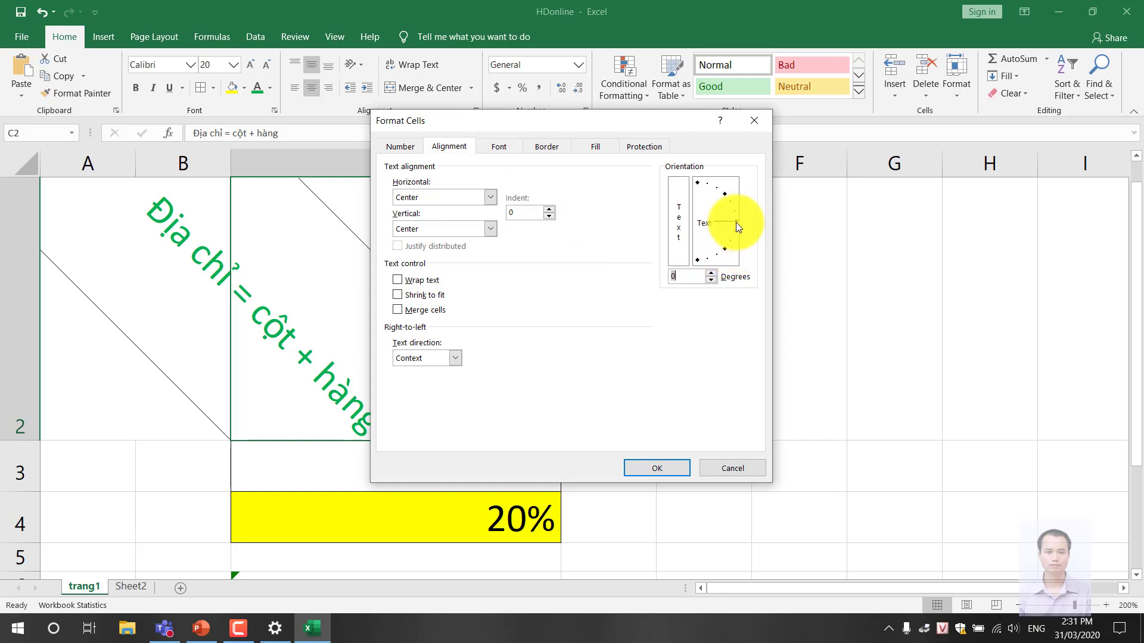
click(660, 461)
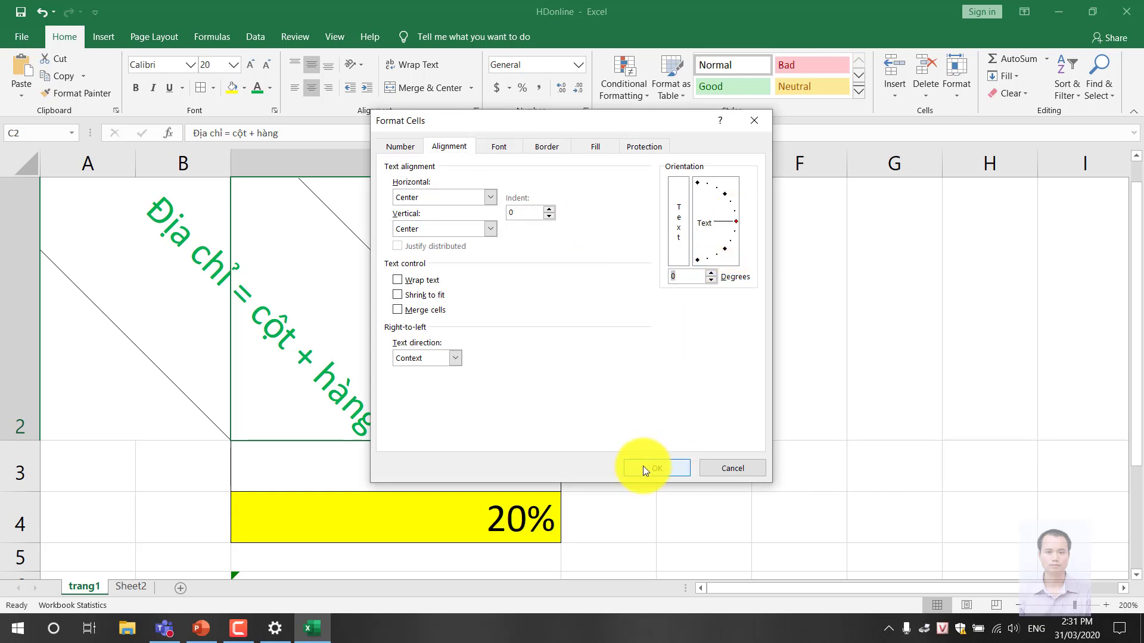
click(425, 395)
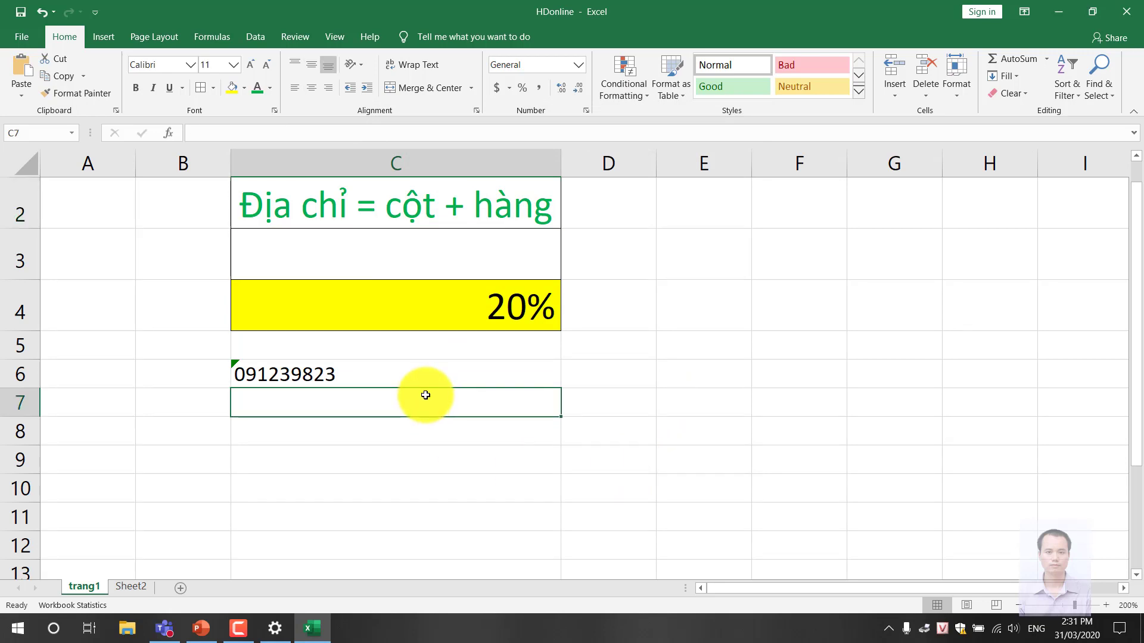
Narrow column C and turn on Wrap Text so C2 breaks onto three lines.
click(524, 204)
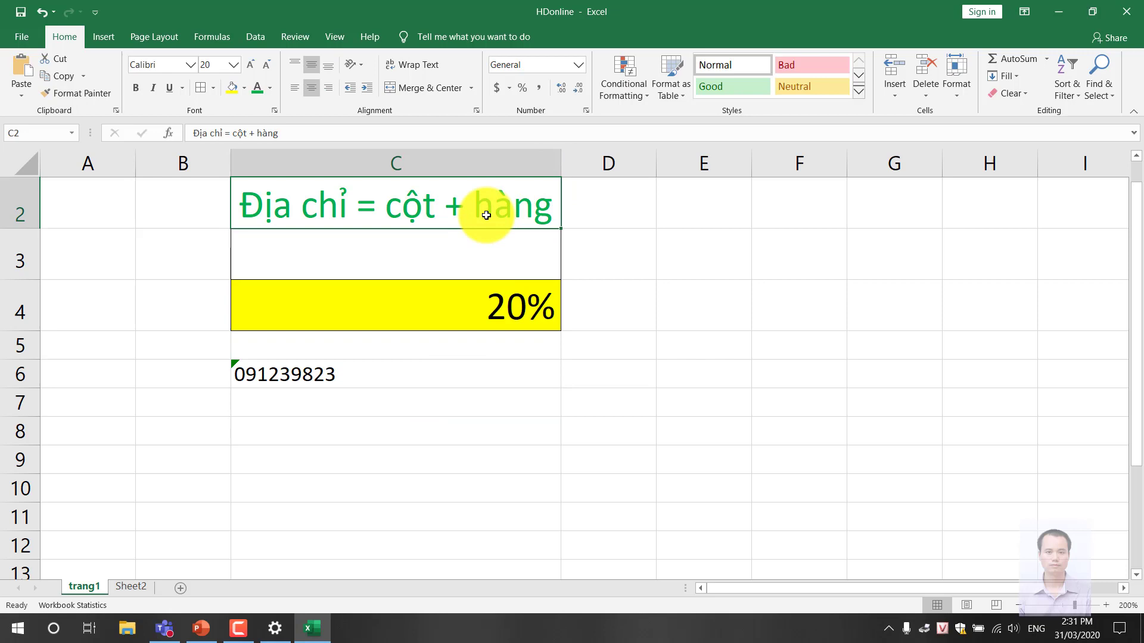
drag(555, 159, 376, 169)
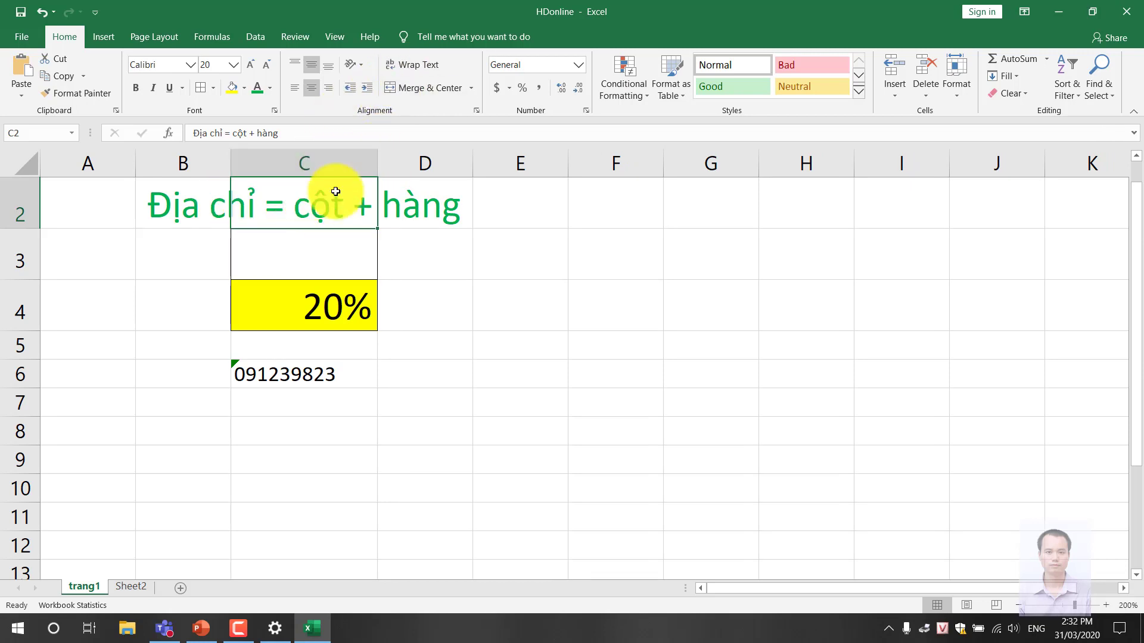
click(411, 62)
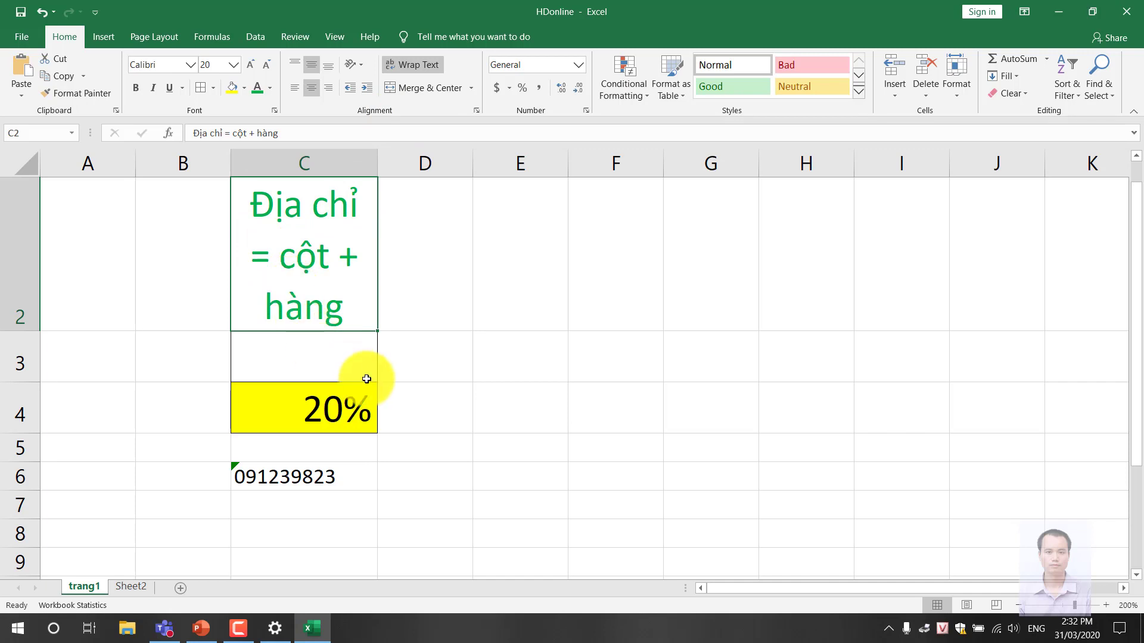
click(496, 335)
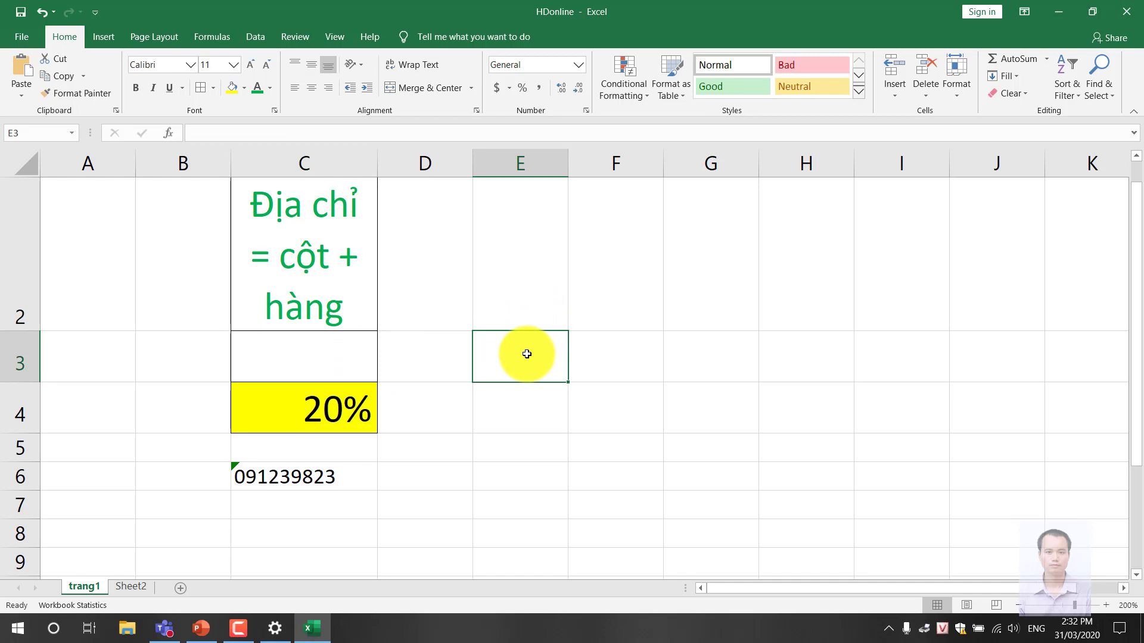
Enter 'Họ' in E3 and 'và tên' in F3.
text(Họ)
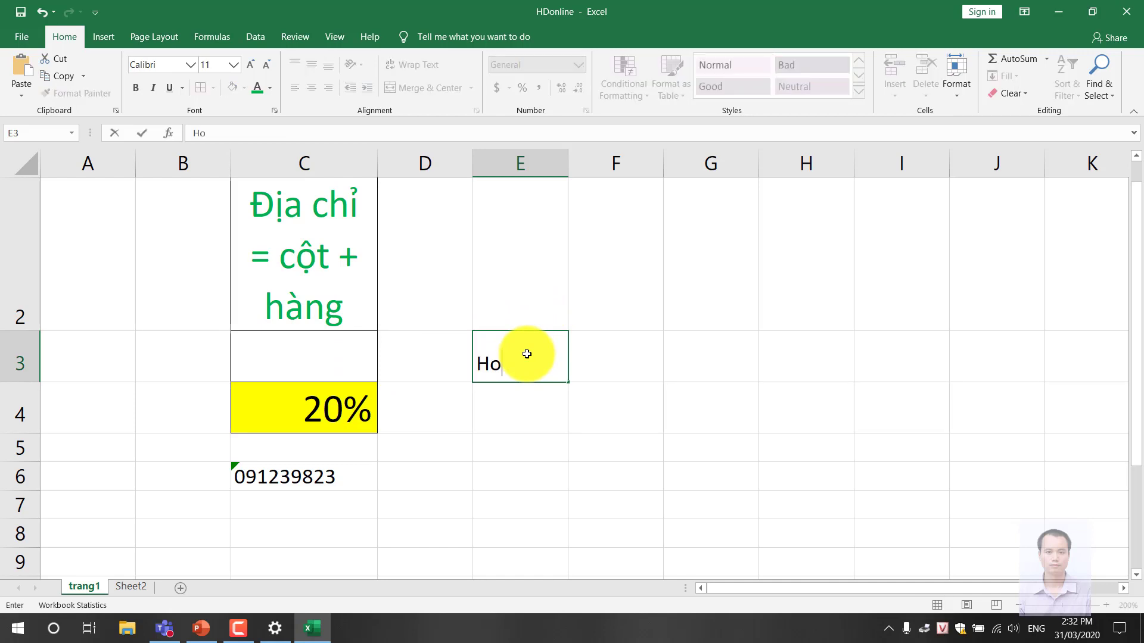
key(Tab)
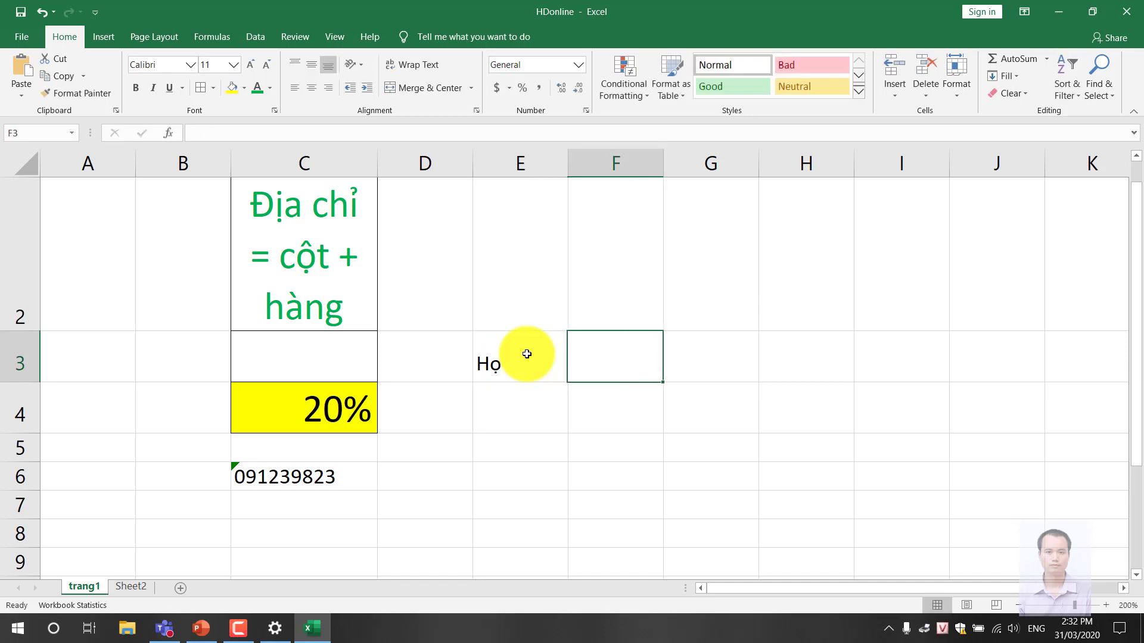
text(và teên)
key(Return)
Merge & Center E3:F3 and edit the merged cell to read 'Họ và tên'.
click(526, 353)
key(shift+Right)
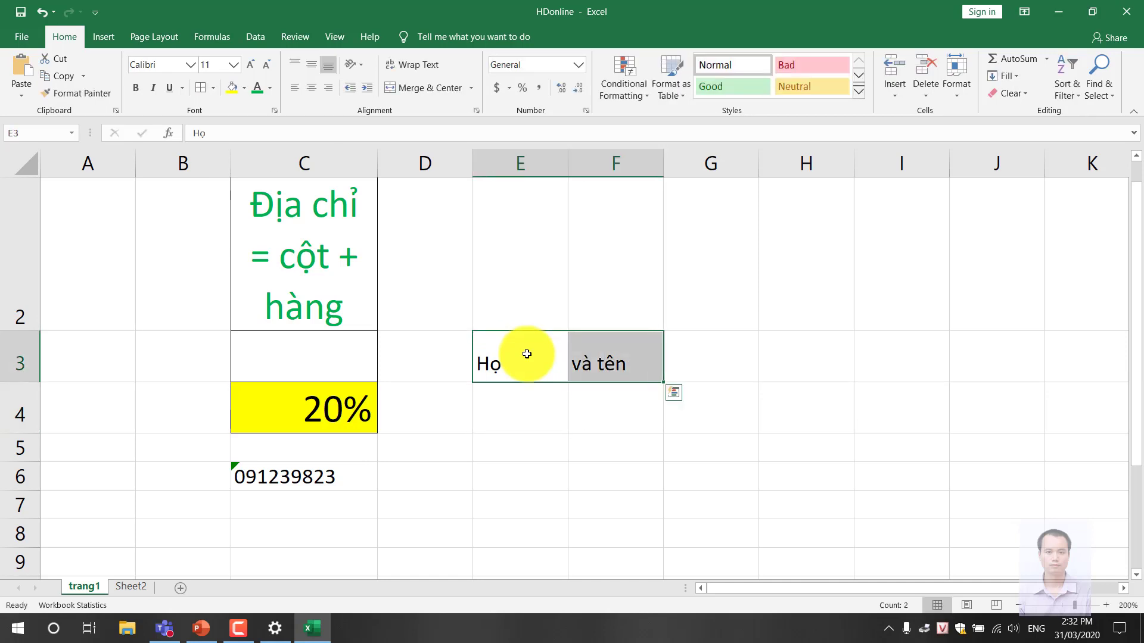
click(427, 88)
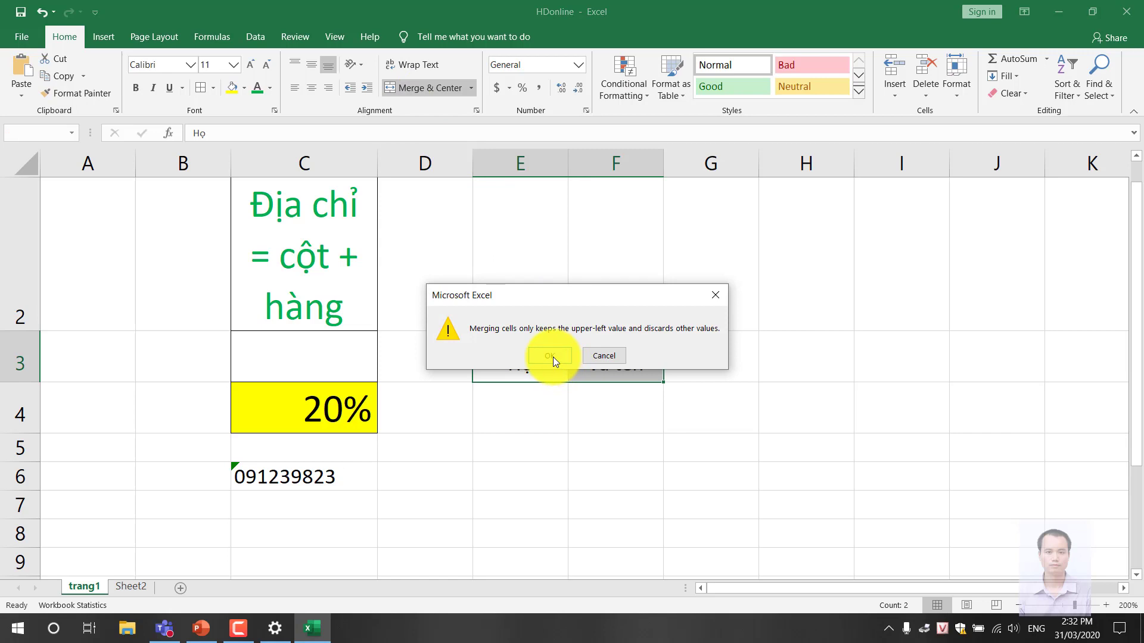
click(553, 356)
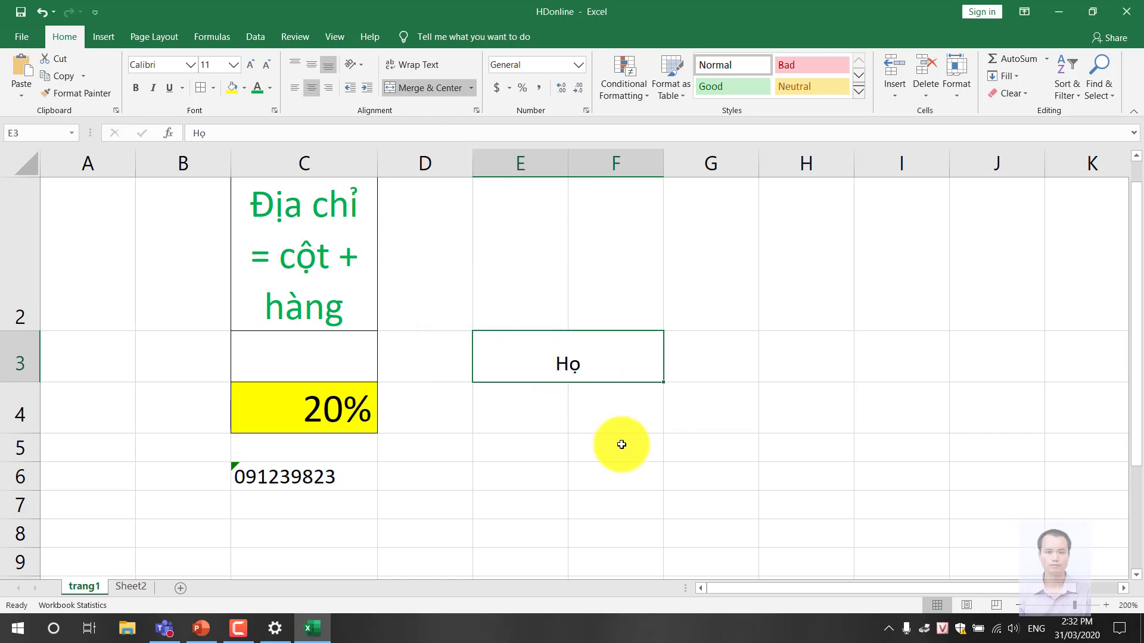
click(621, 444)
click(543, 365)
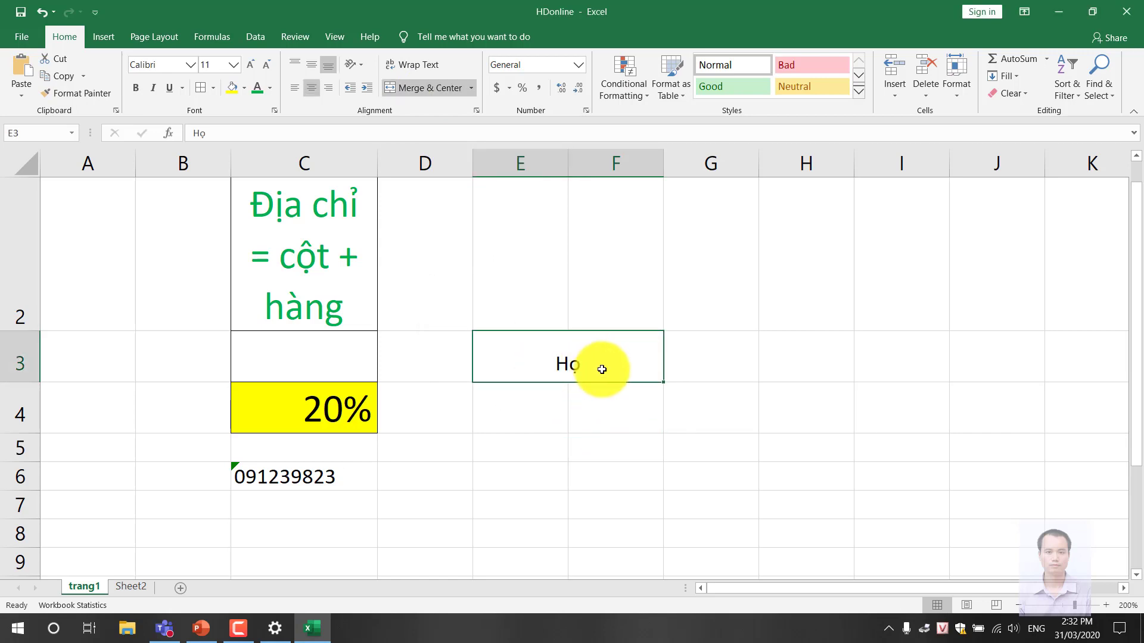
double_click(601, 369)
text(và teen)
key(Return)
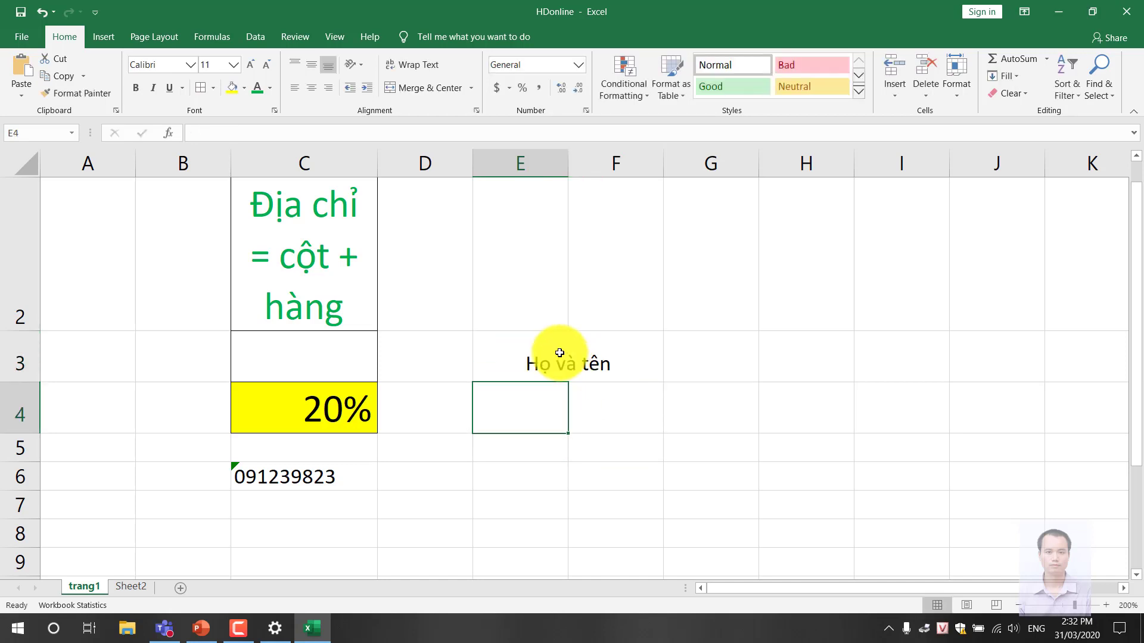
Unmerge E3:F3 again, keeping 'Họ và tên' in E3.
click(559, 353)
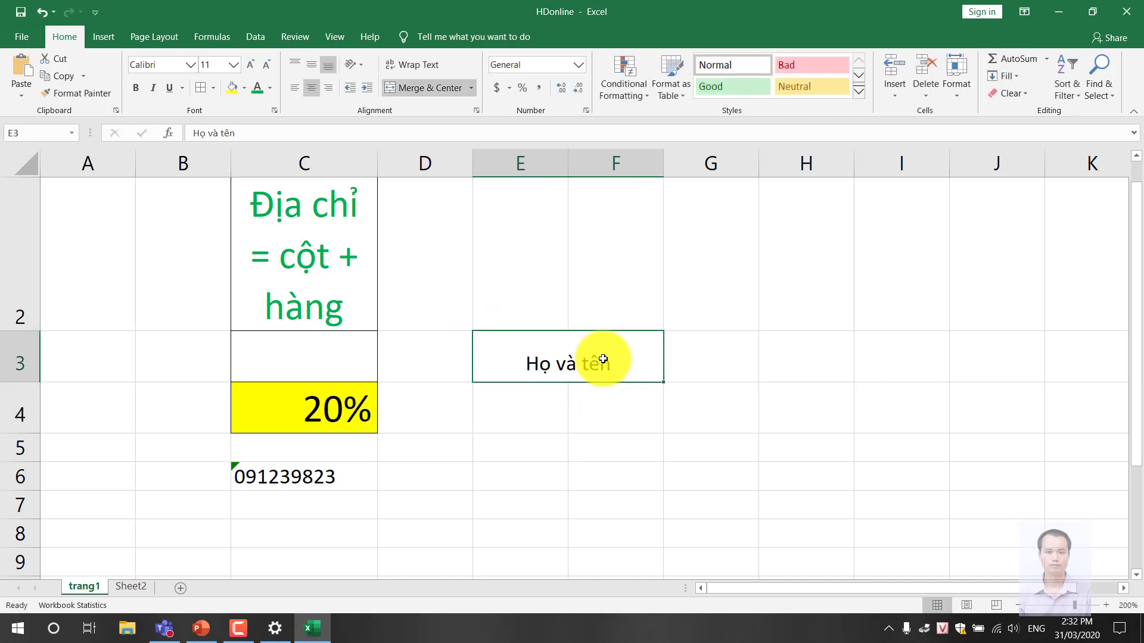
click(430, 90)
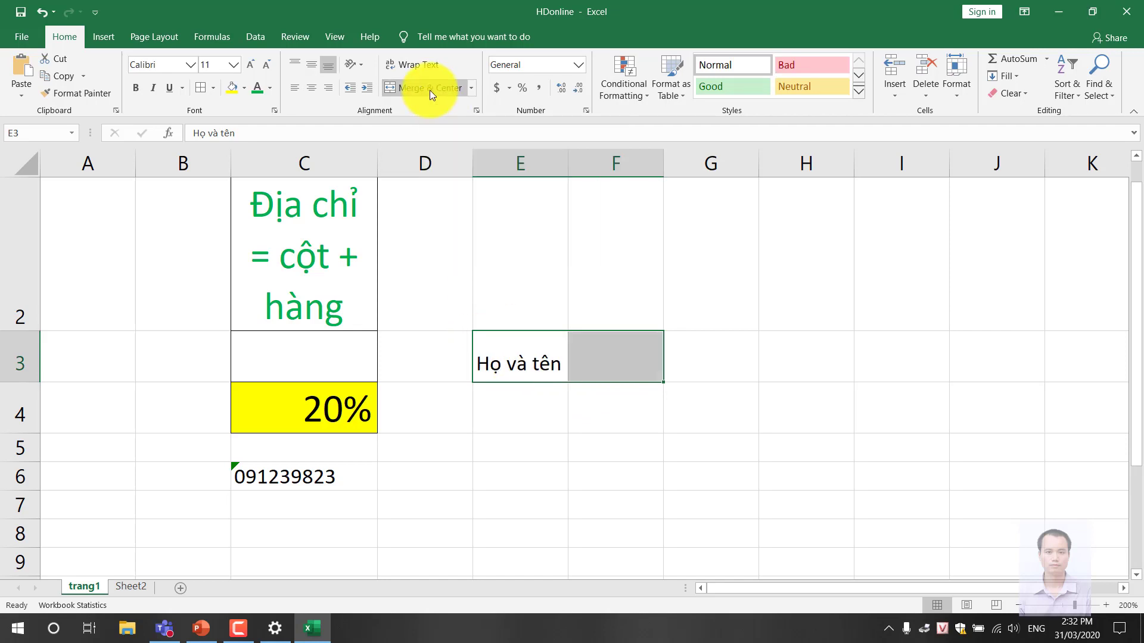
click(543, 279)
Enter the Khách hàng header in C8 and begin the Số lượng header in D8.
click(628, 347)
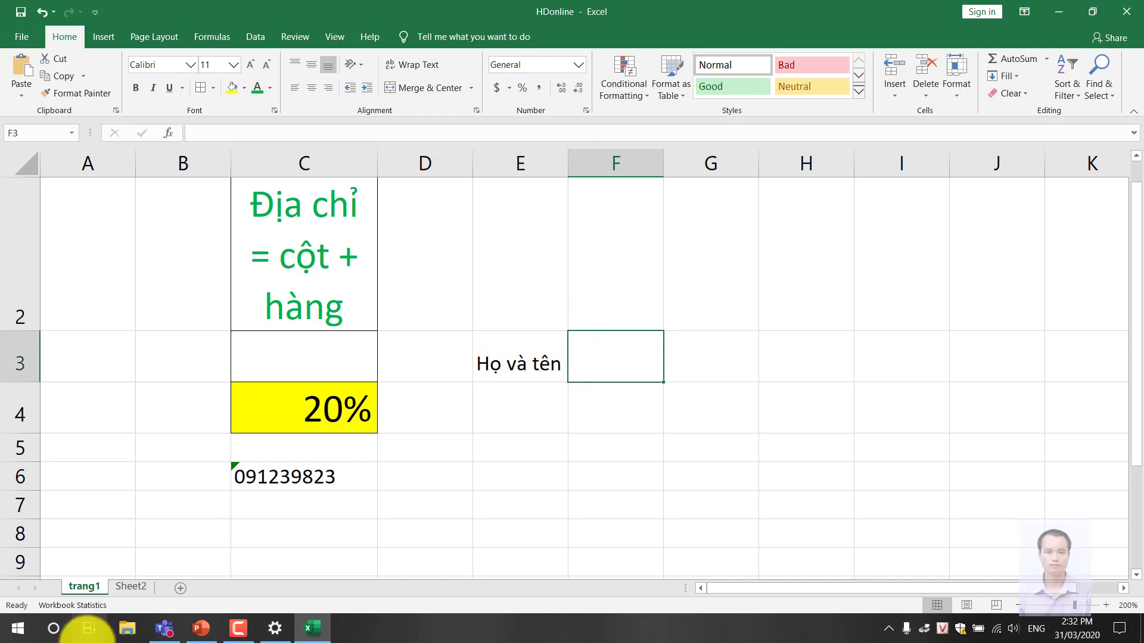
mouse_move(202, 628)
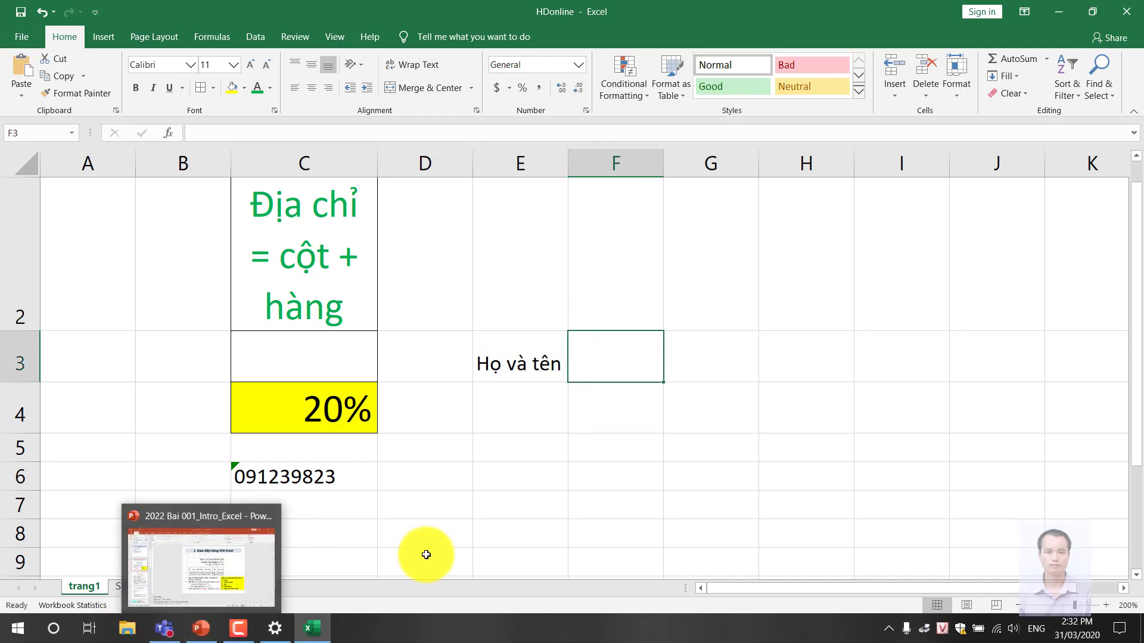
click(500, 467)
text(àng)
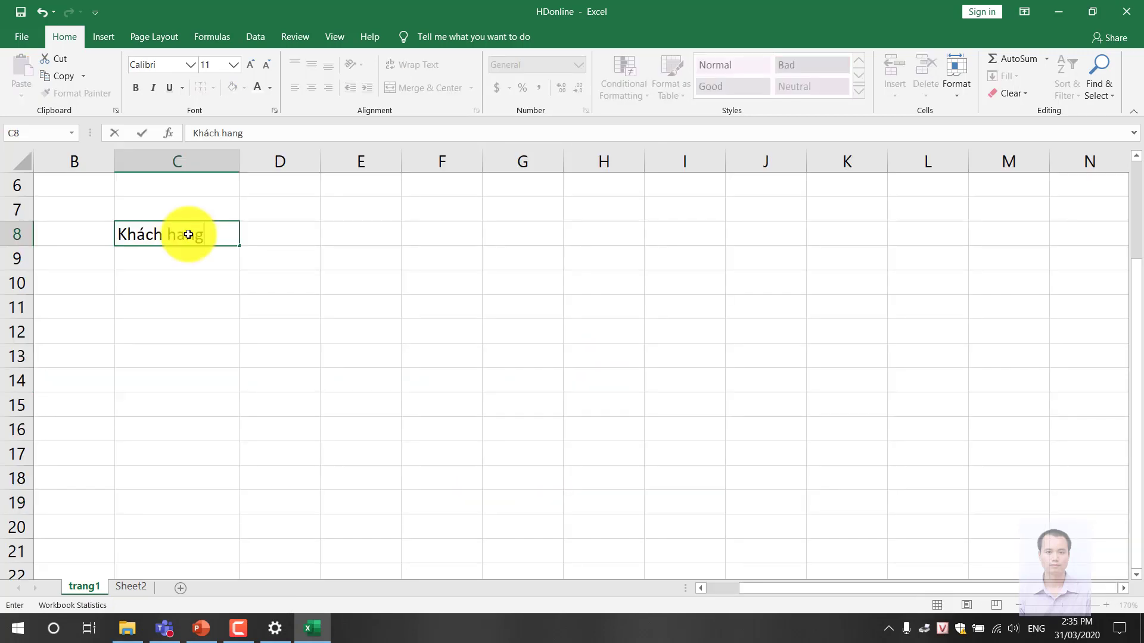
key(Tab)
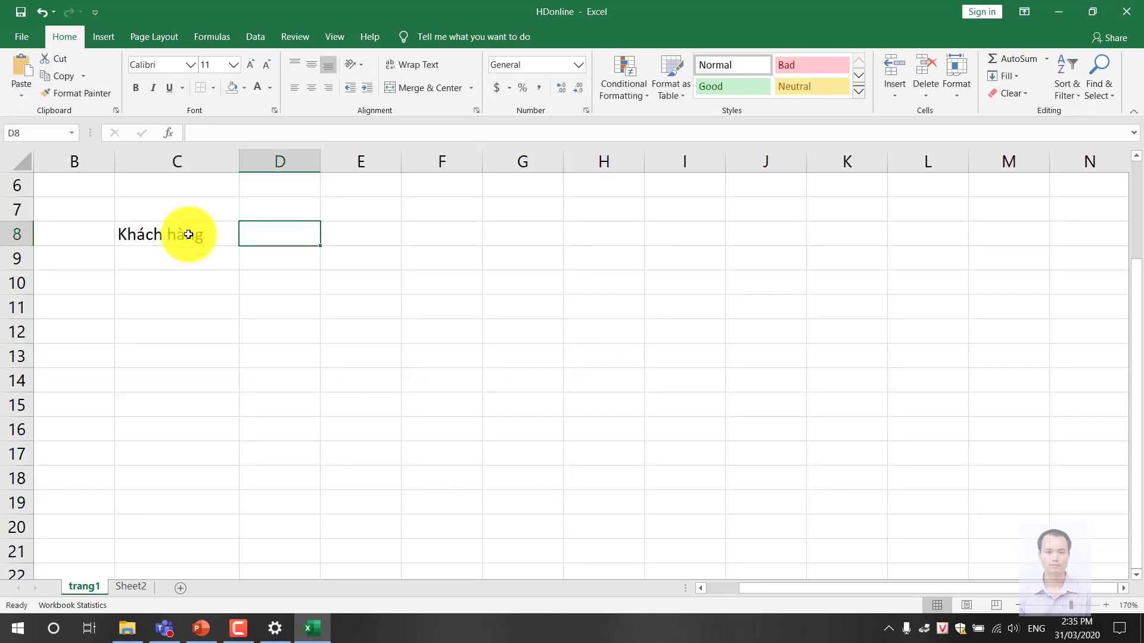
text(Số cuốn)
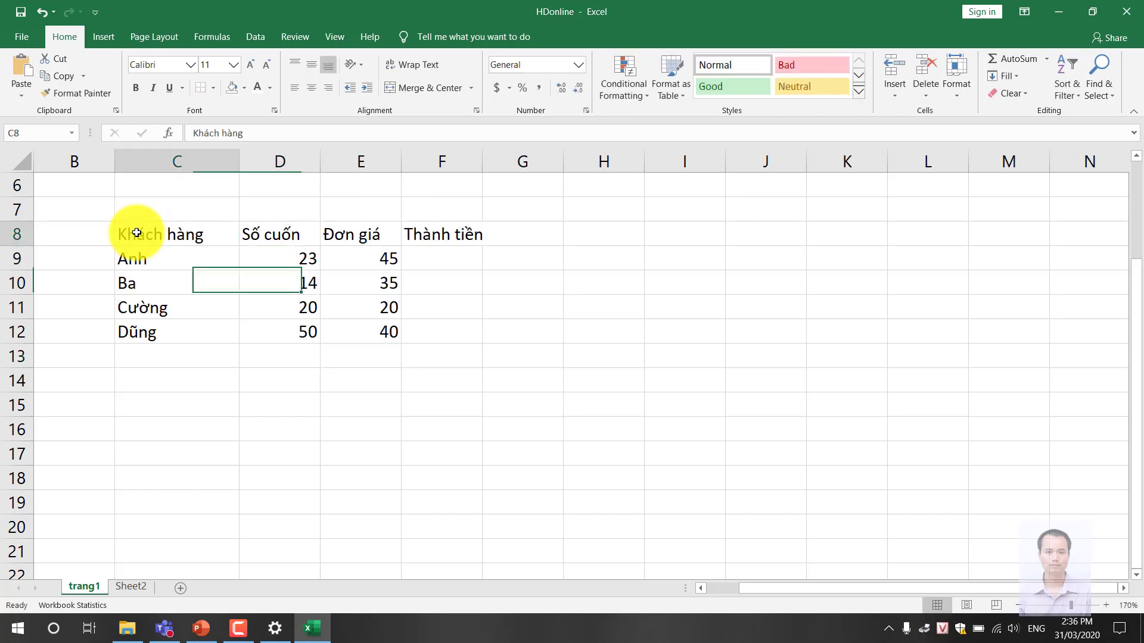
Select table C8:F12 and go over its Khách hàng, Số lượng, Đơn giá, Thành tiền headers.
drag(136, 232, 434, 339)
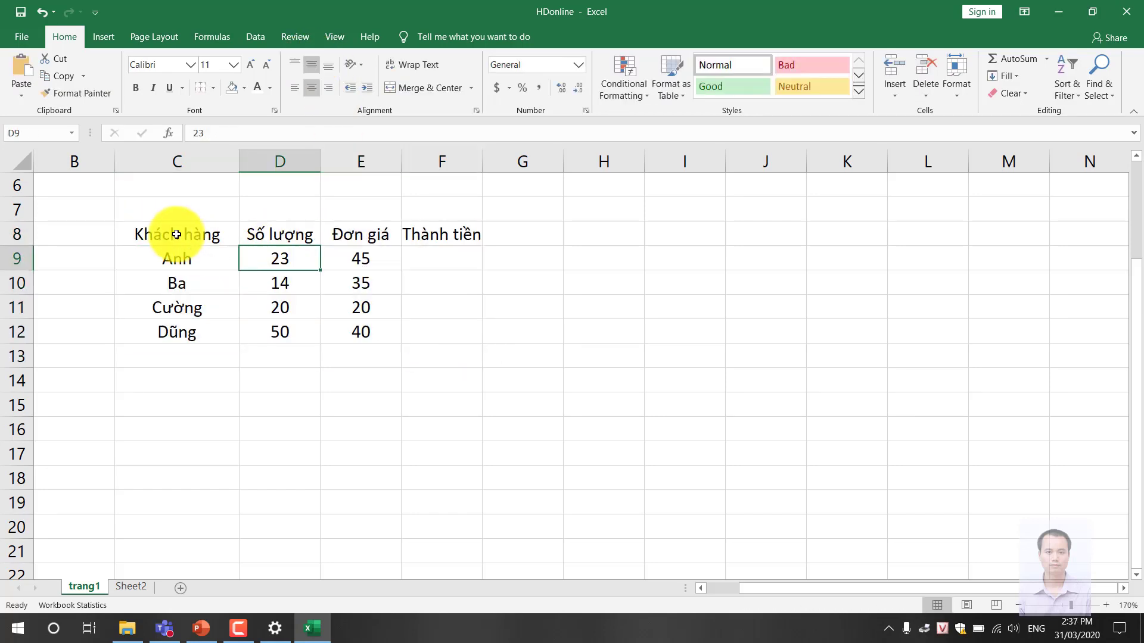
drag(174, 232, 177, 256)
drag(357, 266, 446, 304)
drag(443, 335, 442, 334)
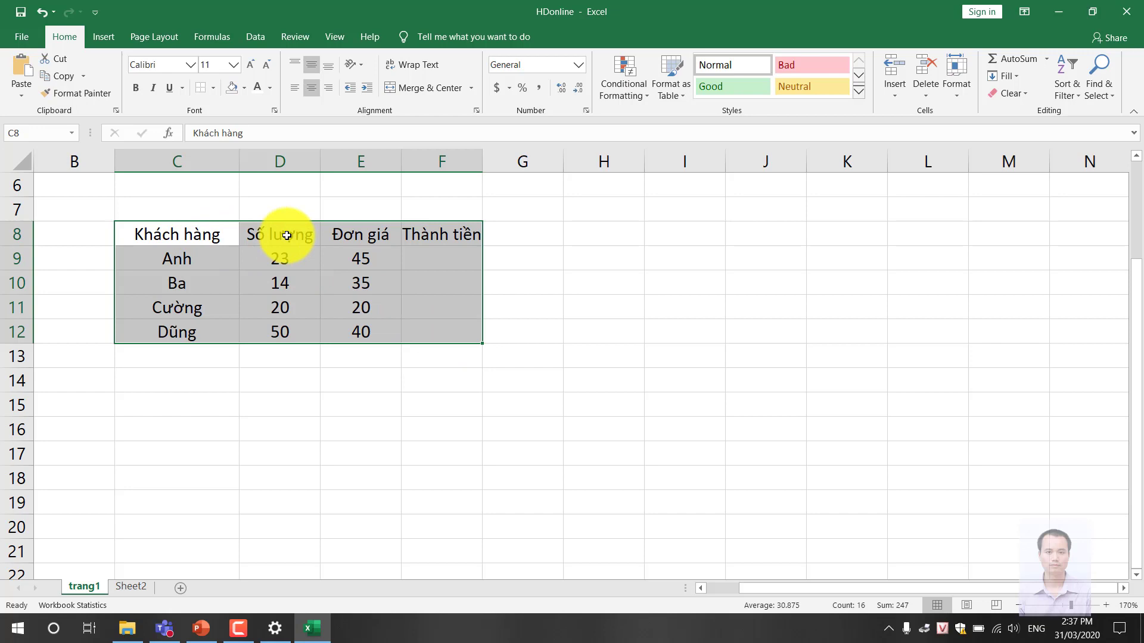
click(232, 235)
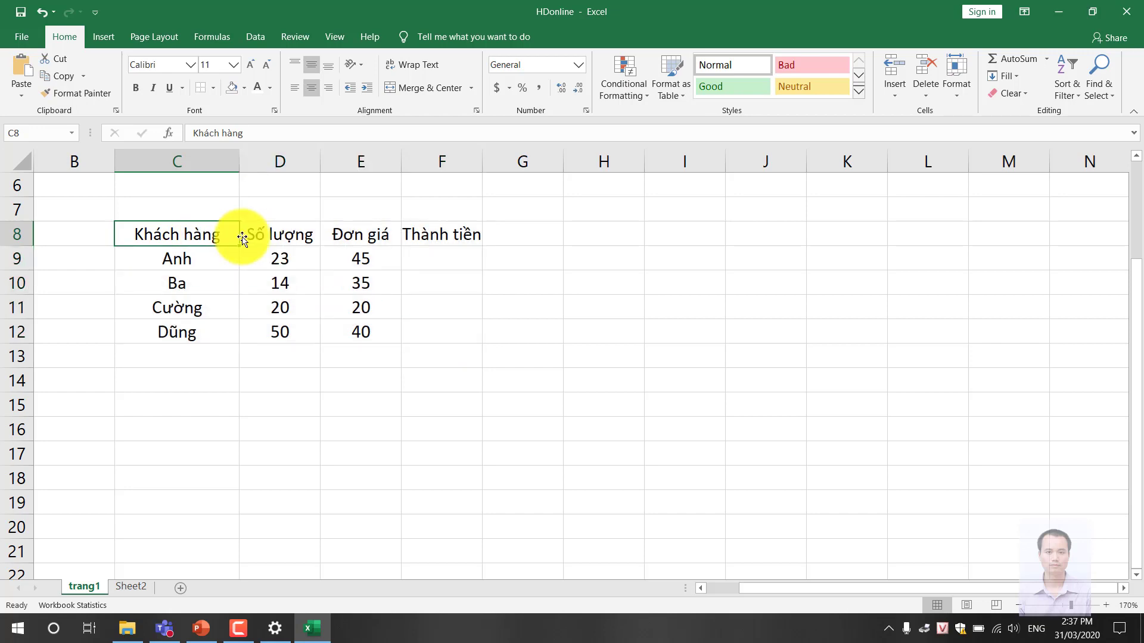
click(277, 234)
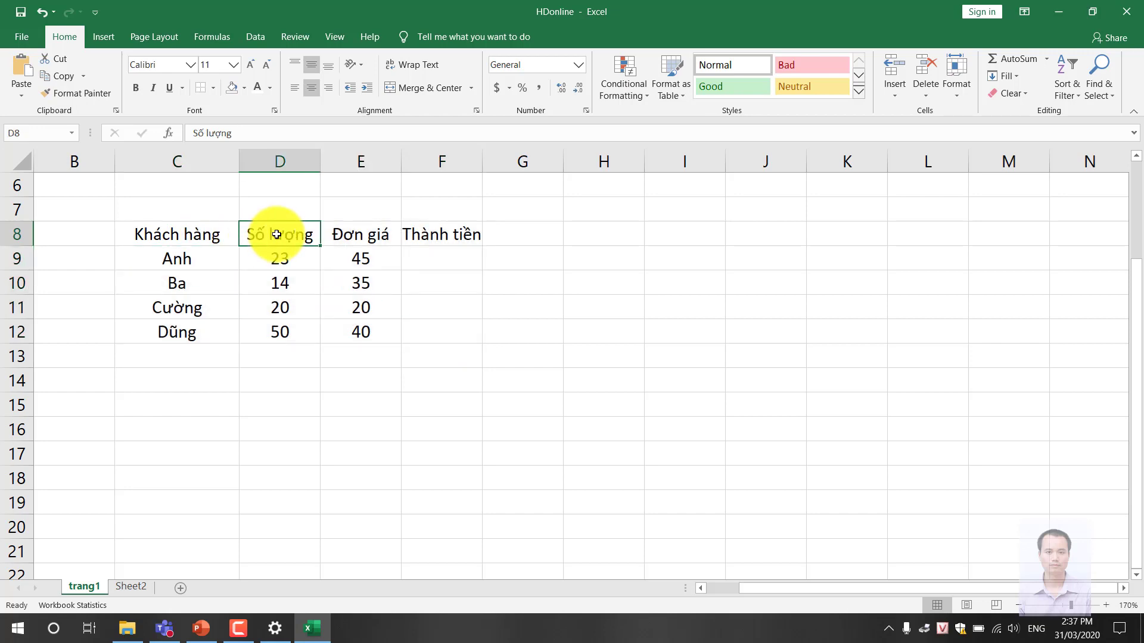
click(370, 236)
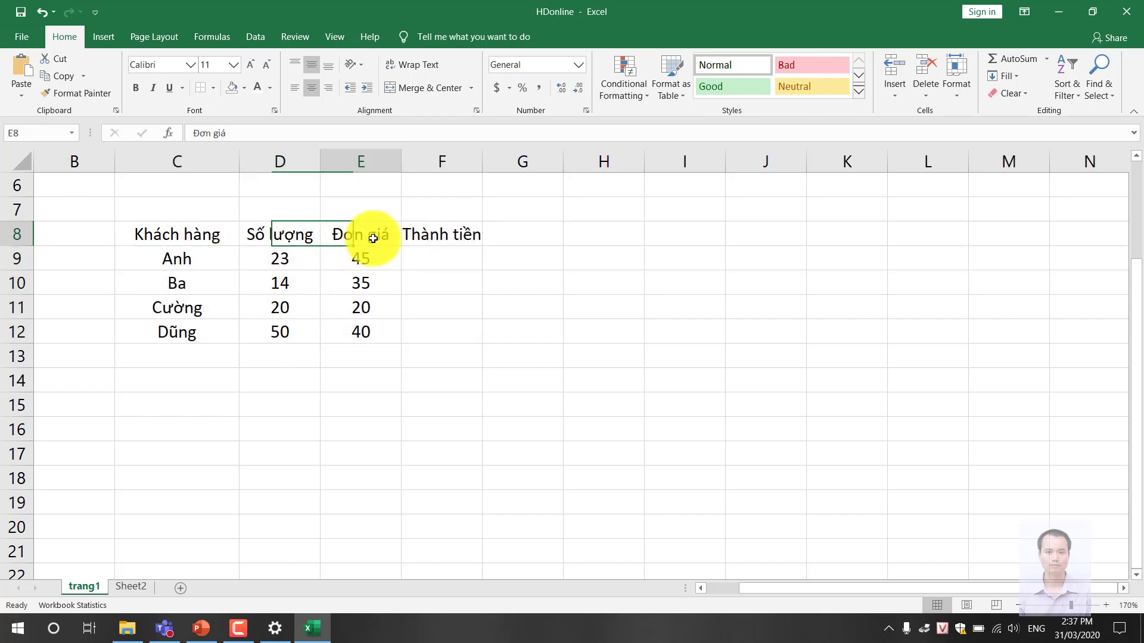
click(441, 238)
click(443, 255)
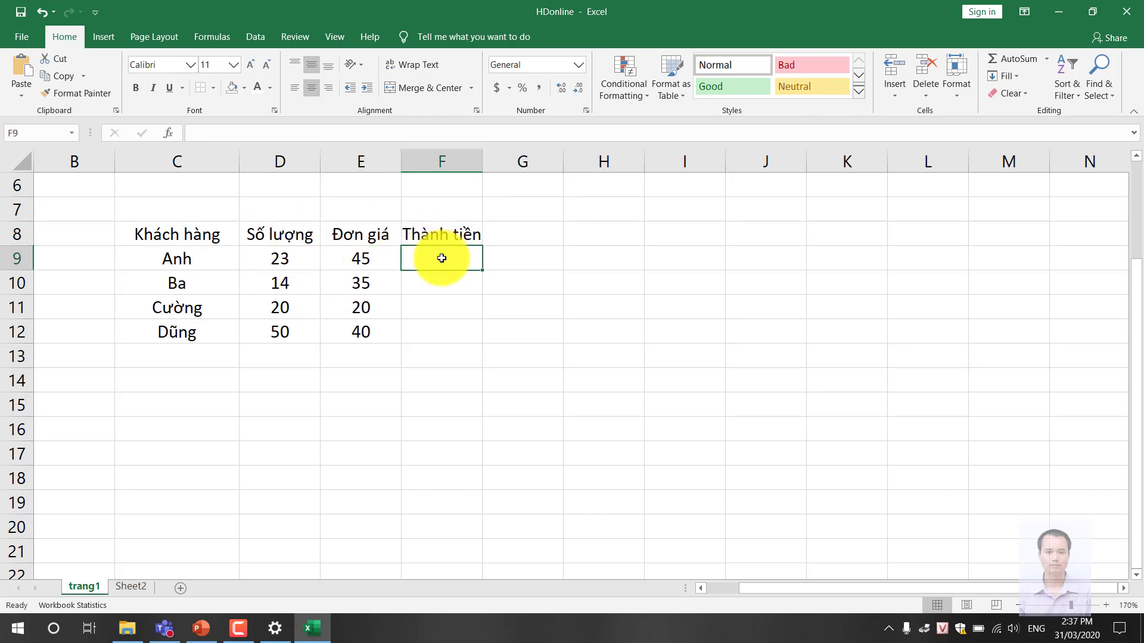
click(90, 236)
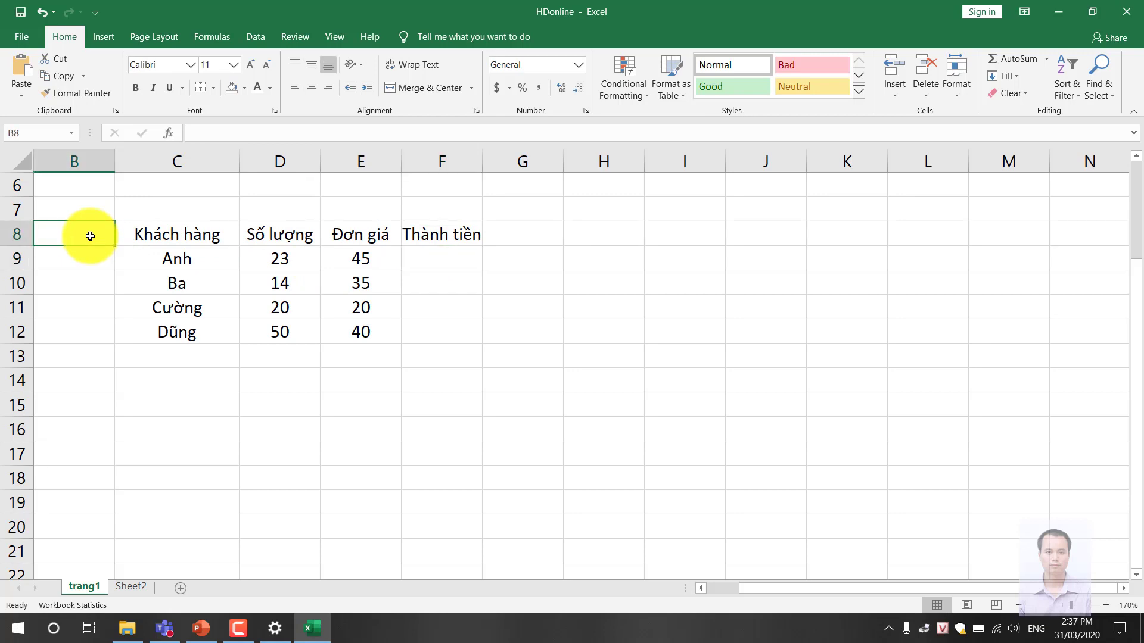
Enter the header Stt in B8 and centre it.
text(Stt)
key(Return)
click(90, 237)
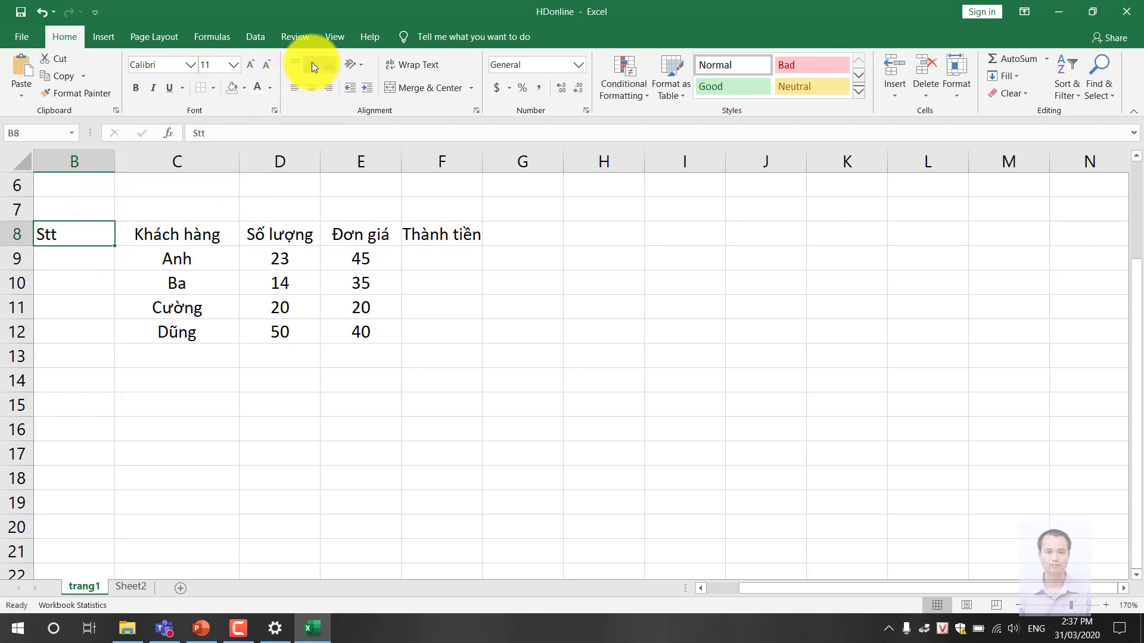
click(312, 86)
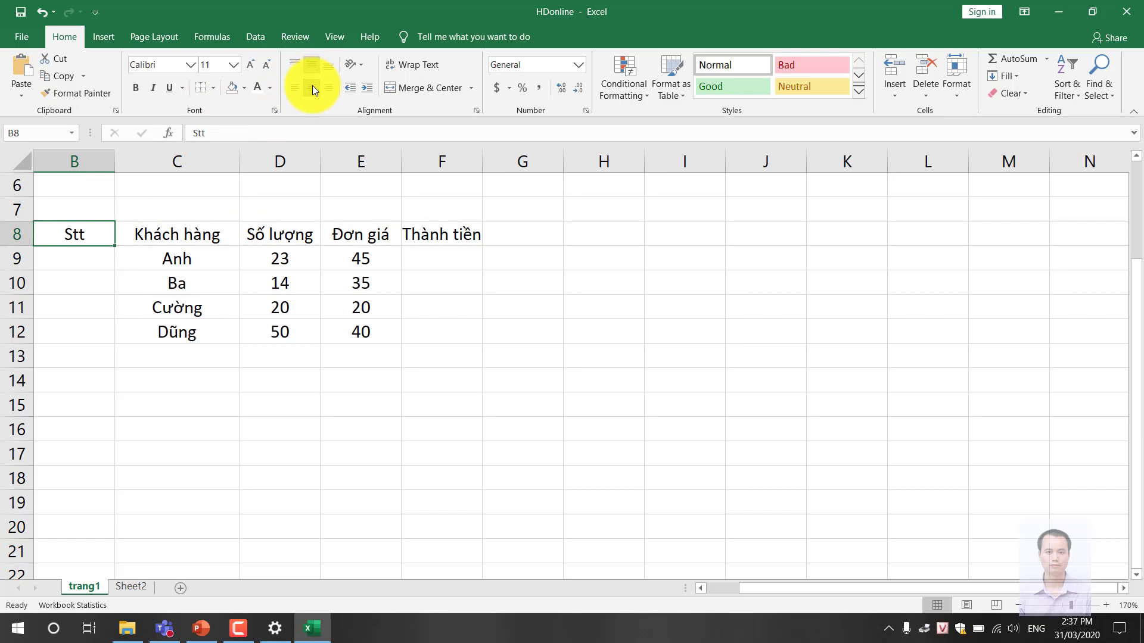
Enter 1 in B9 and the formula =B9+1 in B10.
click(96, 255)
text(1)
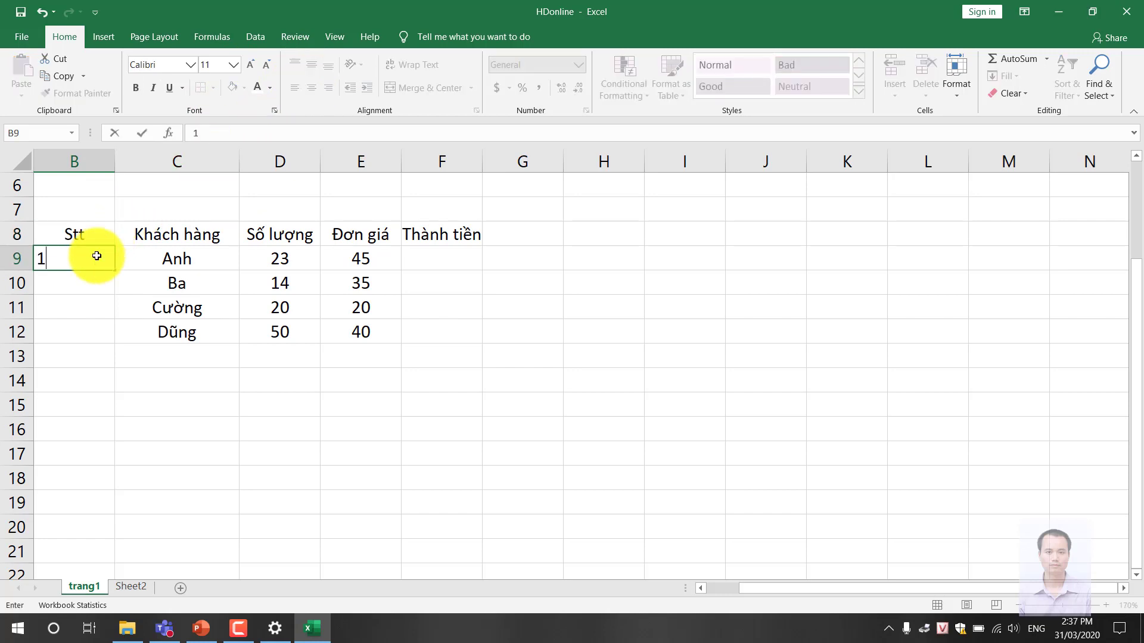
key(Return)
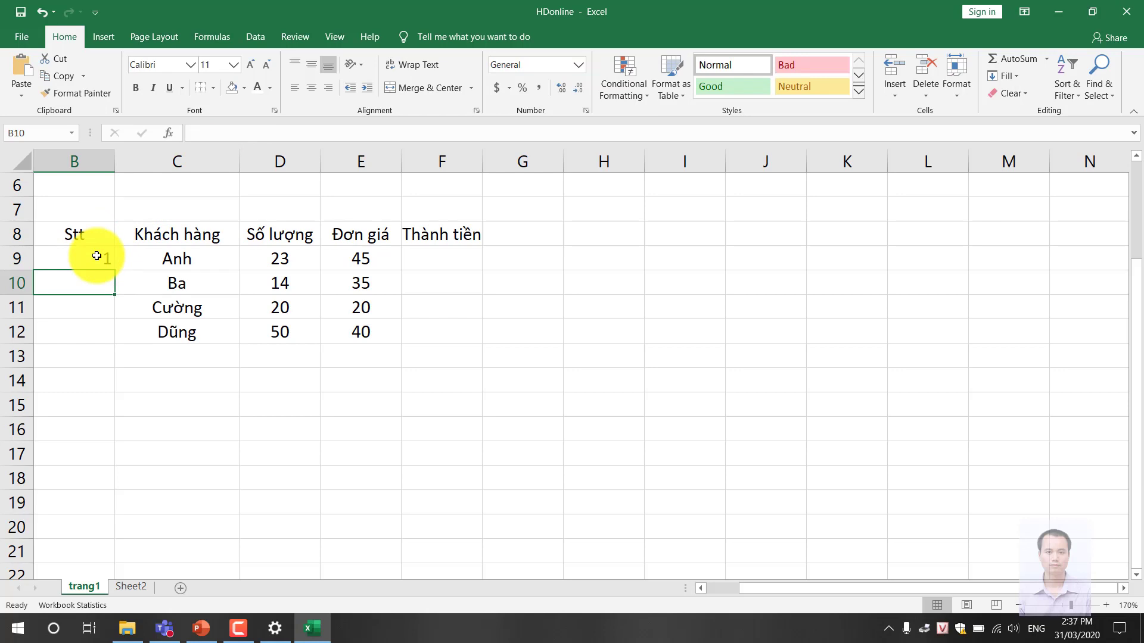
text(=)
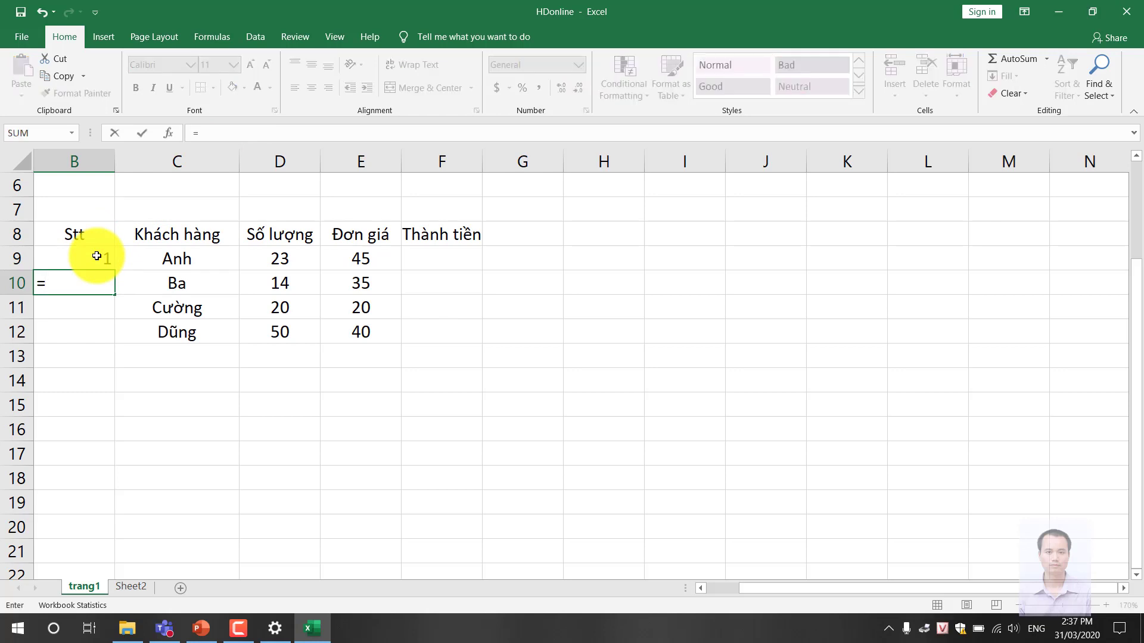
click(96, 256)
text(+1)
key(Return)
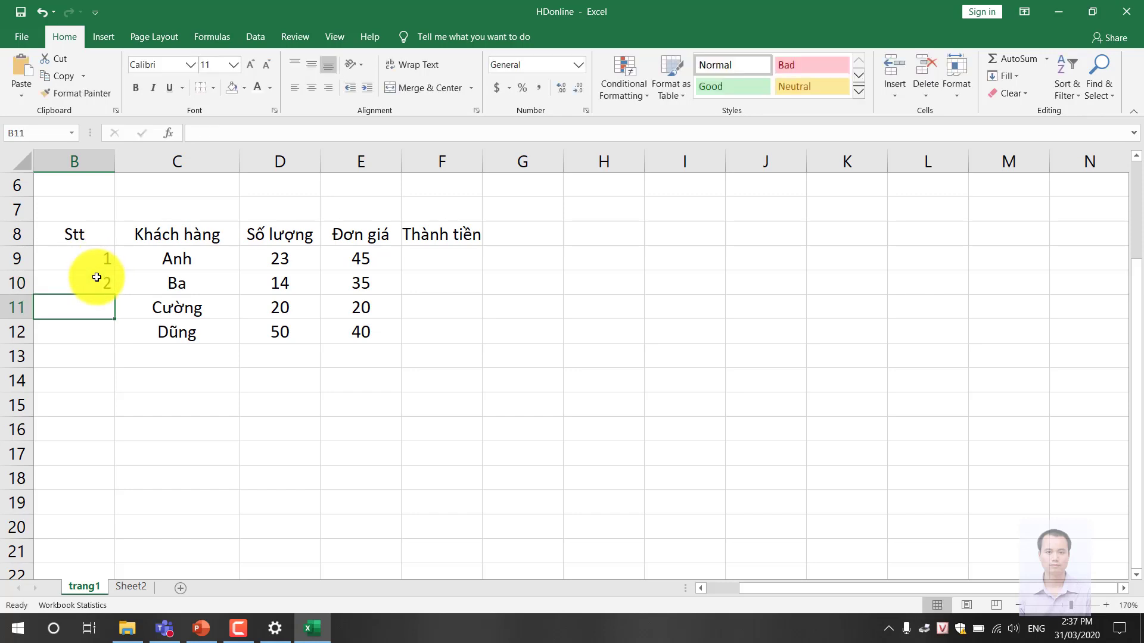
Fill the =B9+1 formula down to B12 so the customers are numbered 1 to 4.
click(94, 276)
drag(113, 294, 112, 311)
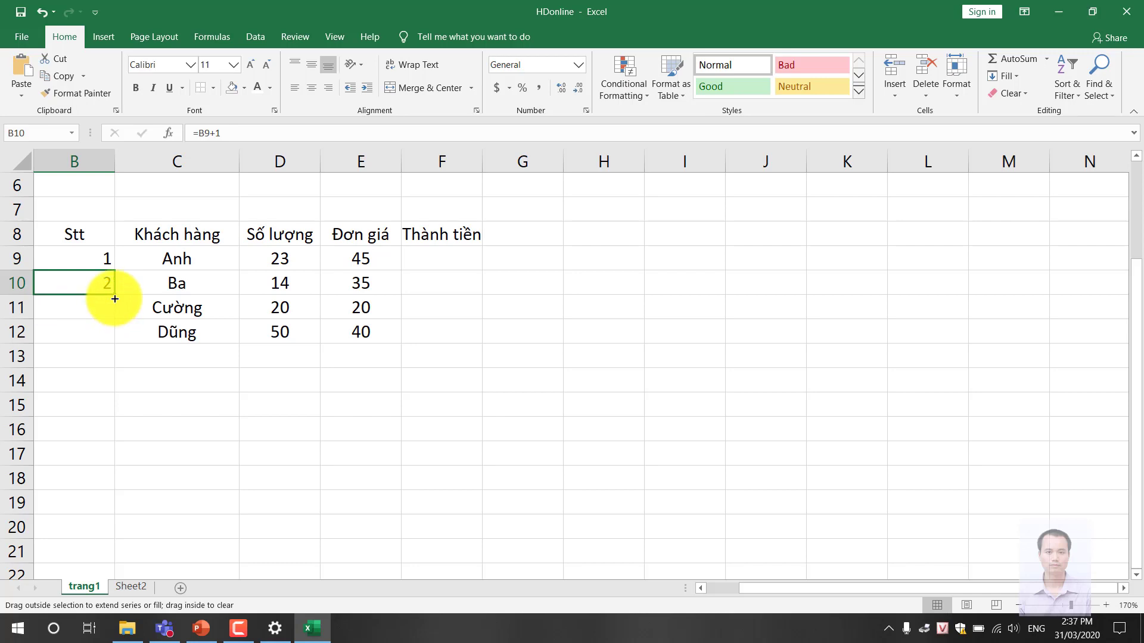
mouse_move(113, 311)
mouse_down()
mouse_move(113, 299)
mouse_move(112, 338)
mouse_up()
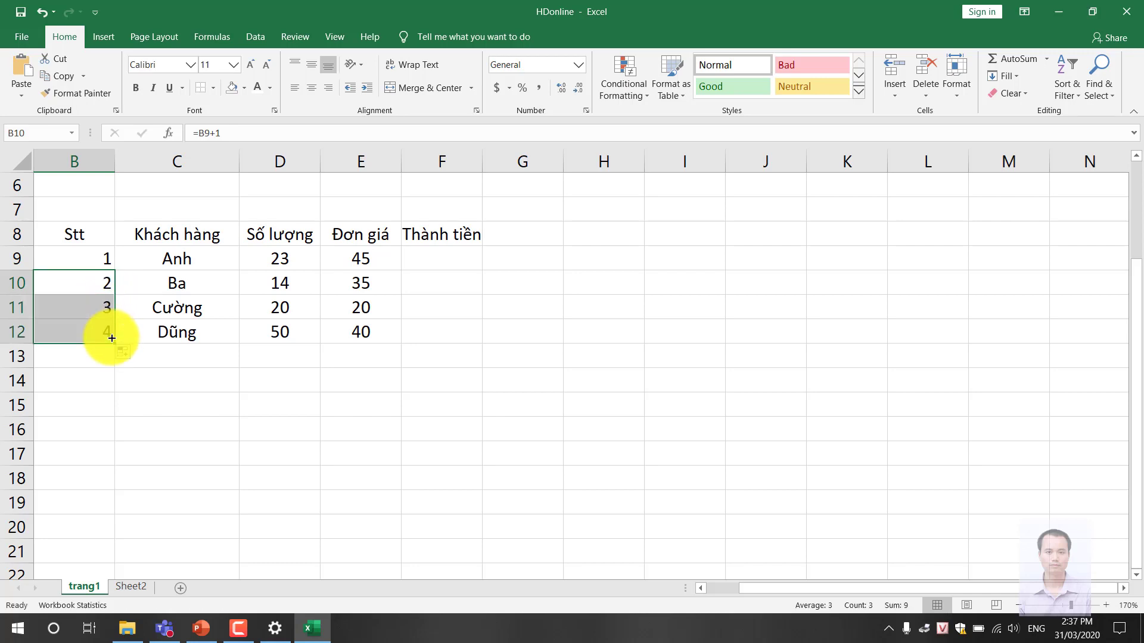
key(ctrl+z)
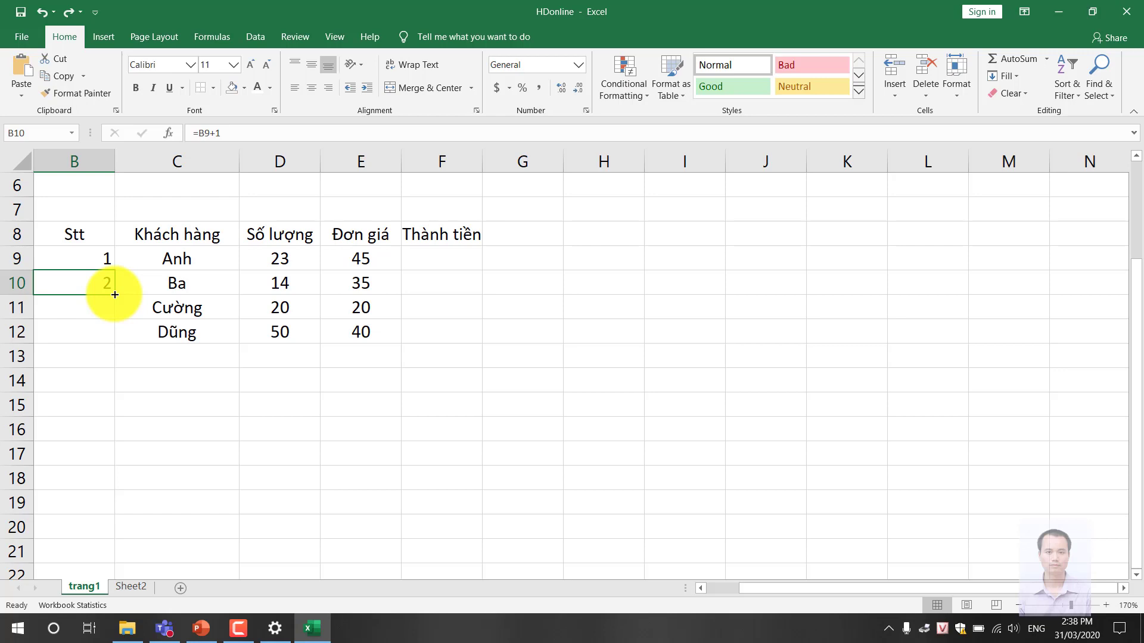
drag(115, 294, 113, 340)
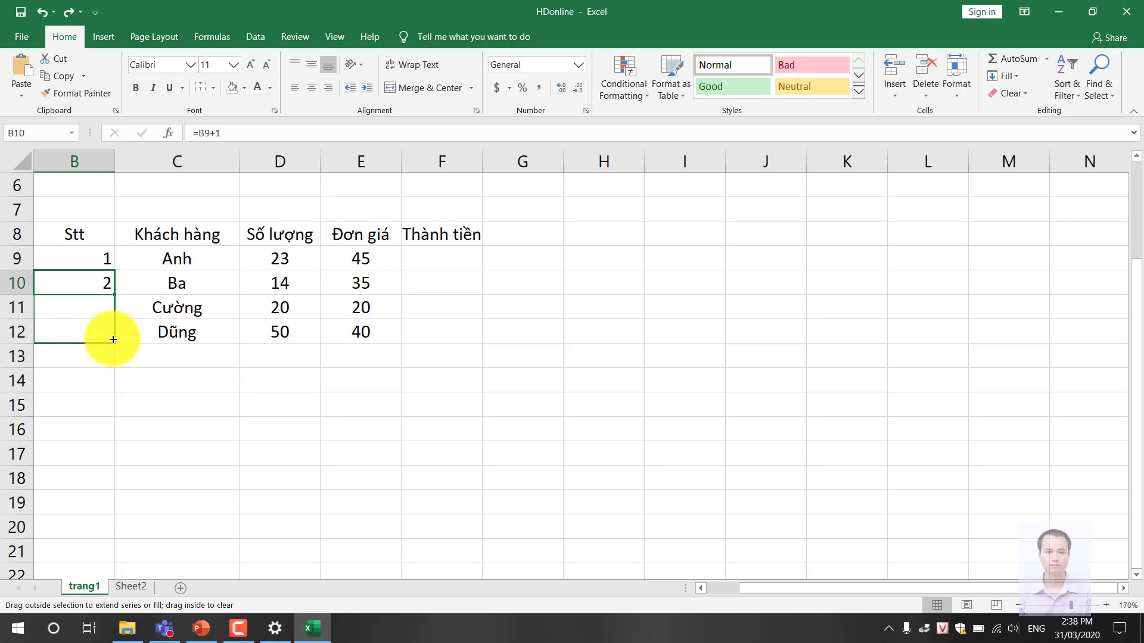
drag(113, 340, 113, 340)
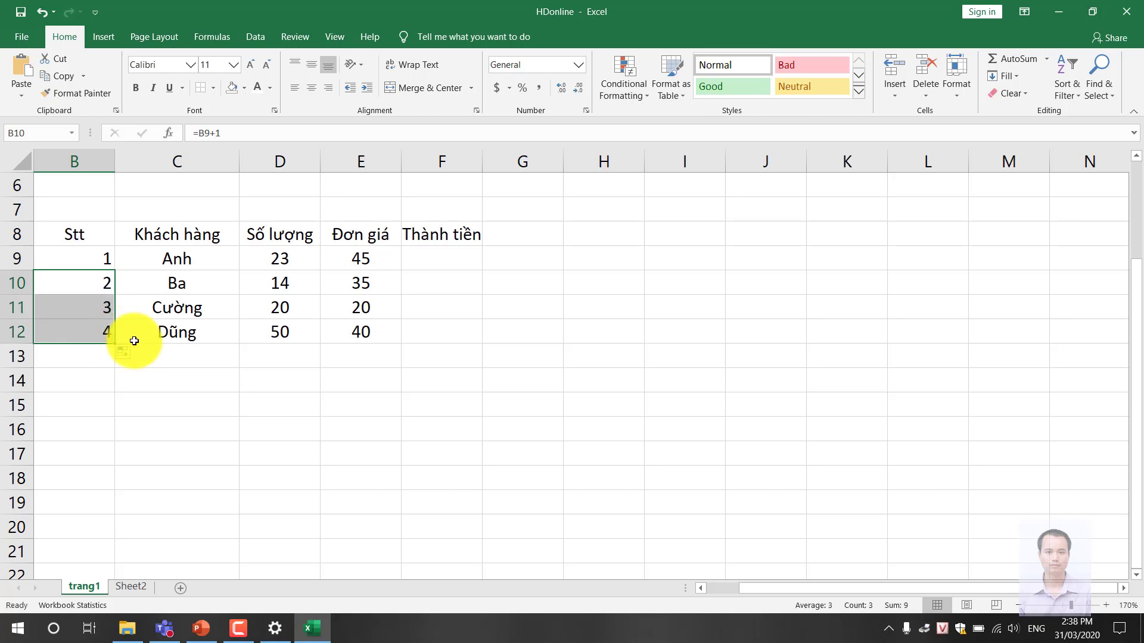
click(136, 339)
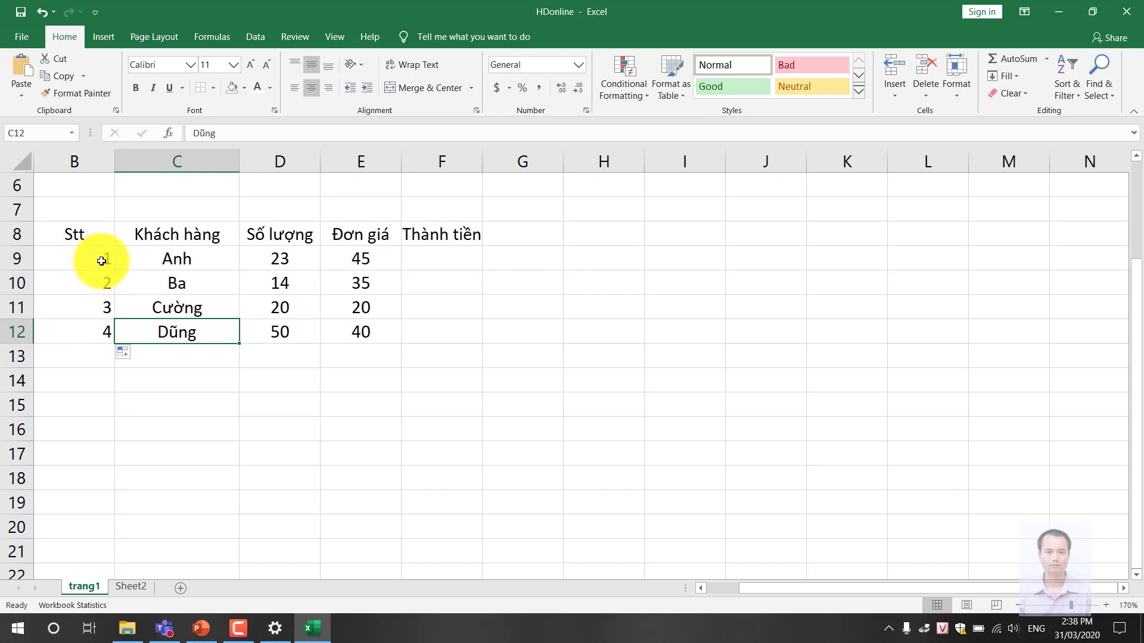
Apply All Borders to every cell of B8:F12, including the Stt column.
drag(76, 235, 471, 334)
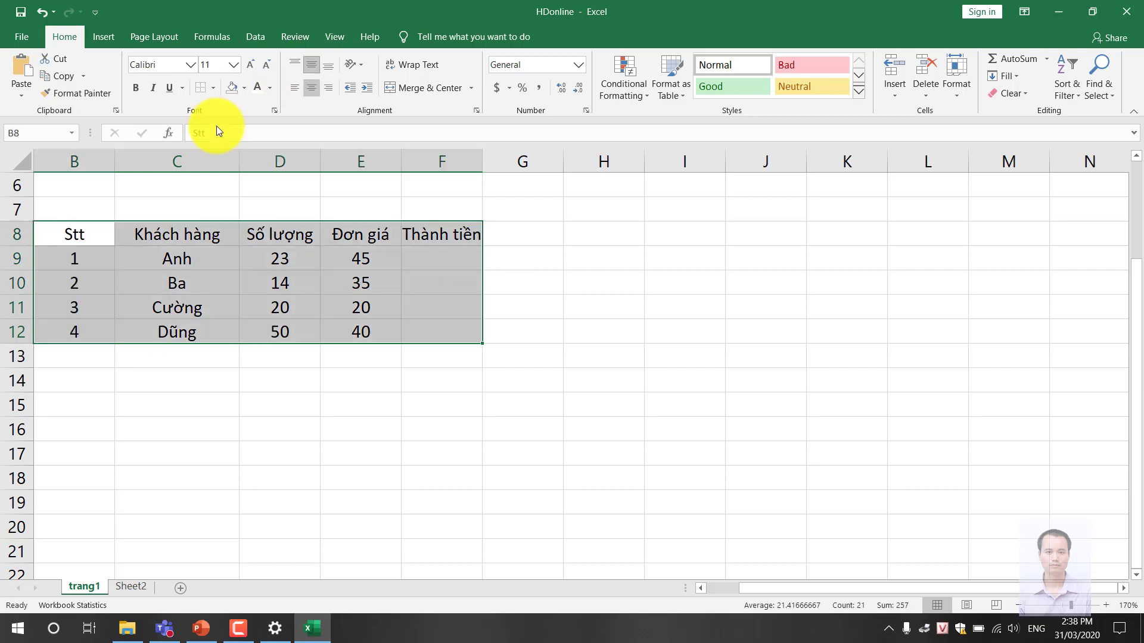
click(212, 88)
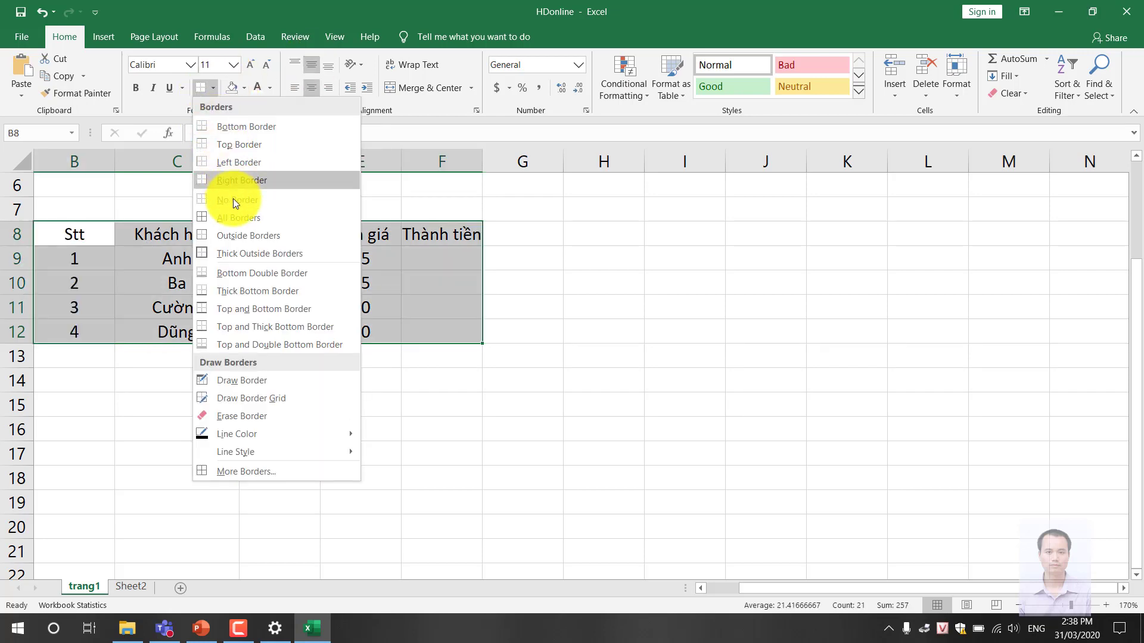
click(230, 218)
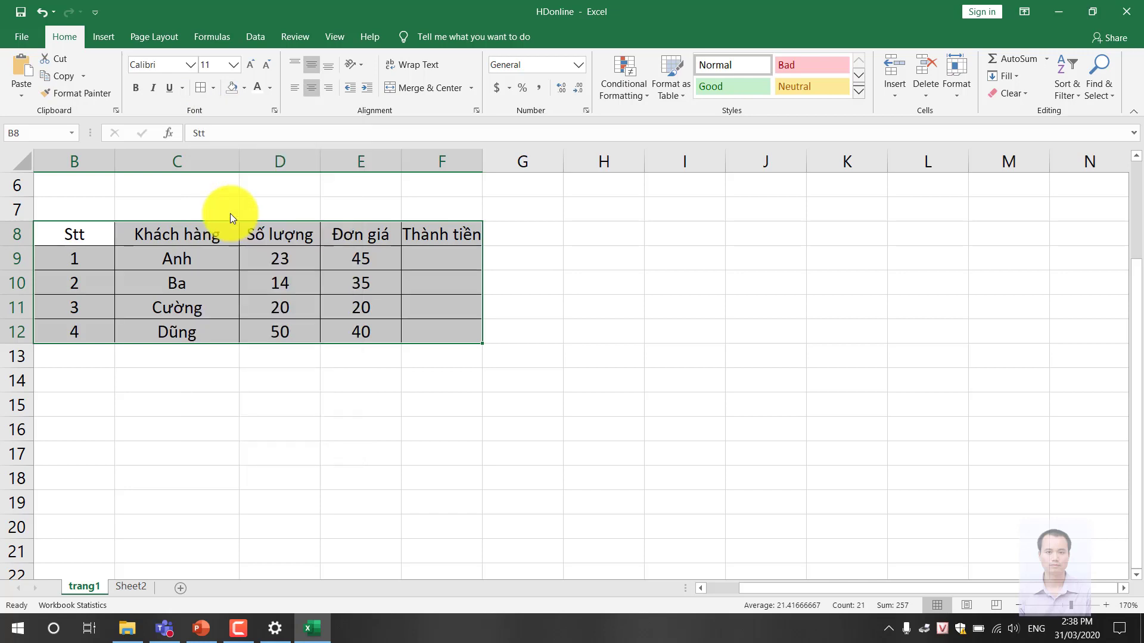
click(431, 287)
click(460, 254)
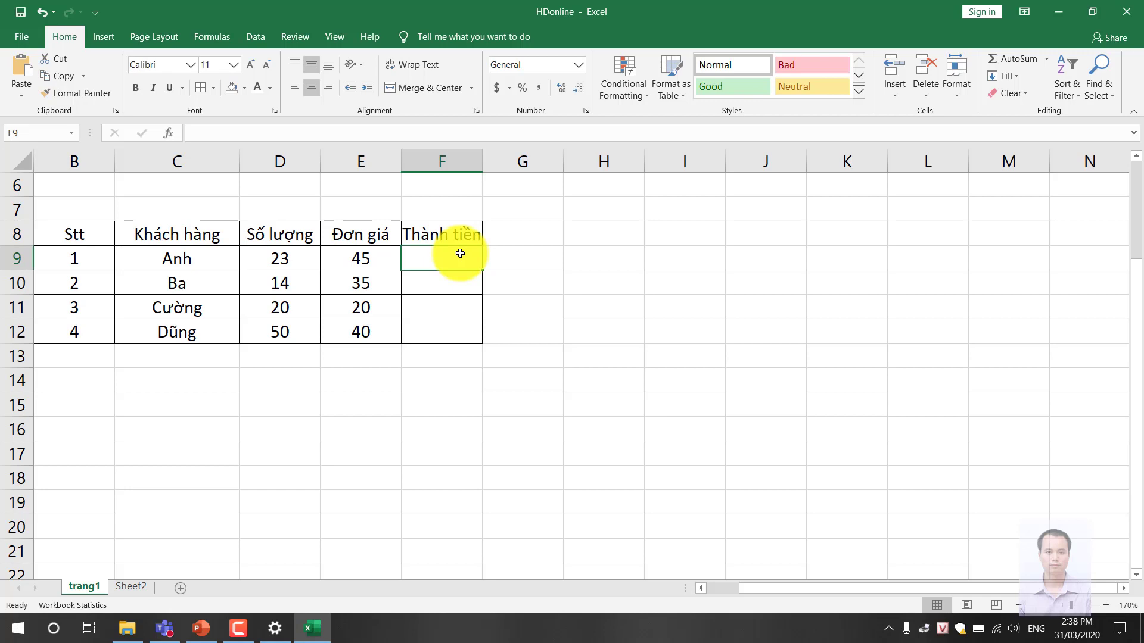
Enter =D9*E9 in F9 so Anh's Thành tiền shows 1035.
text(=)
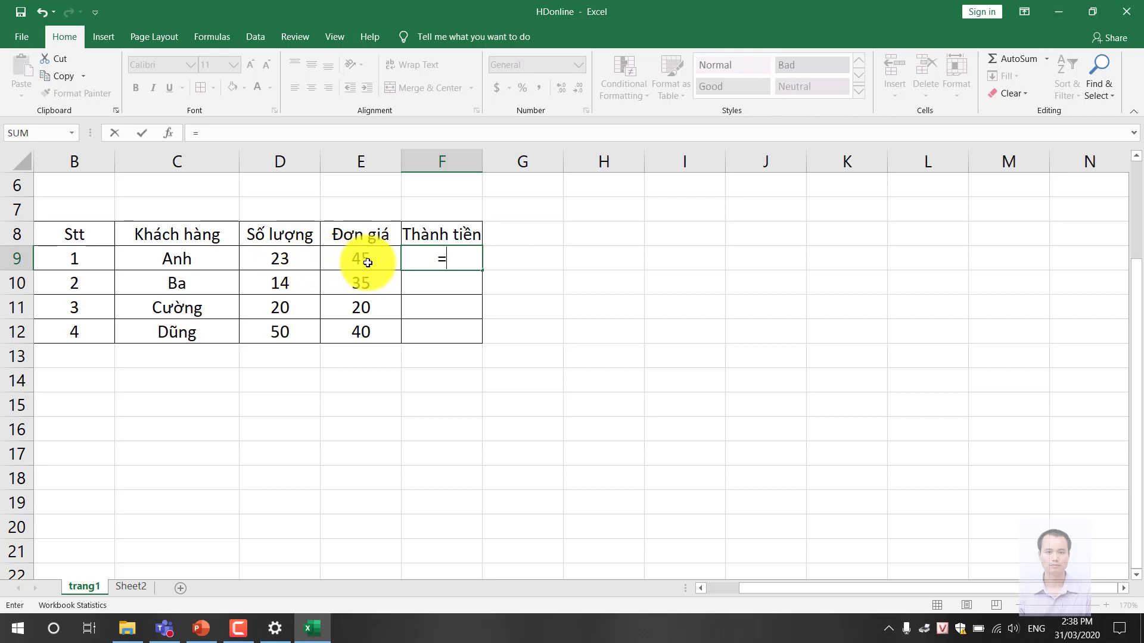
click(297, 262)
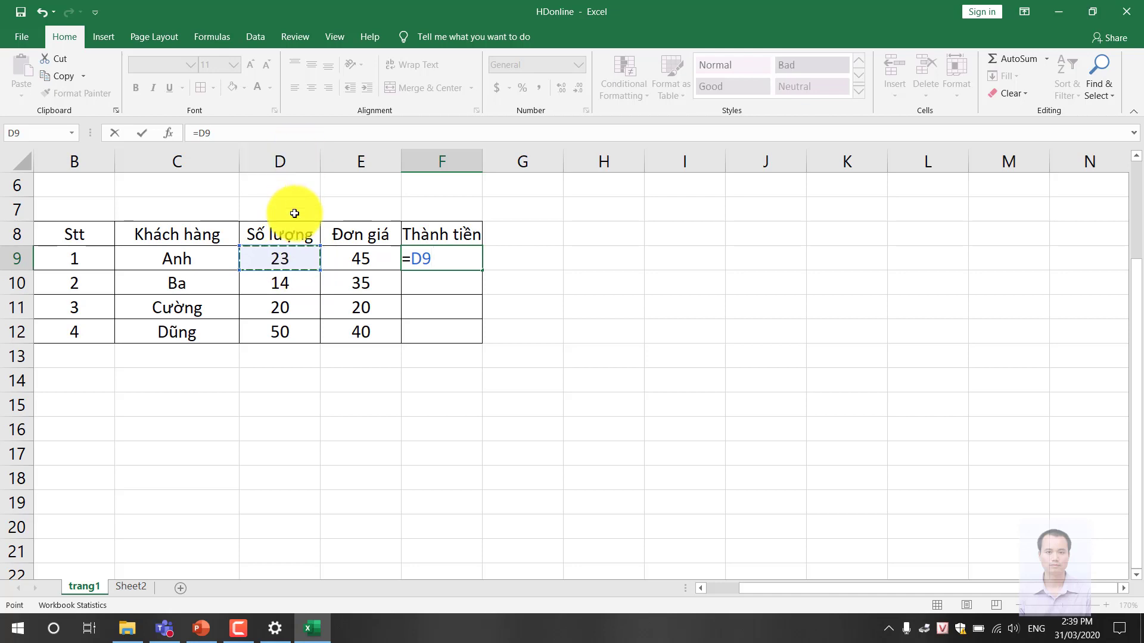
text(*)
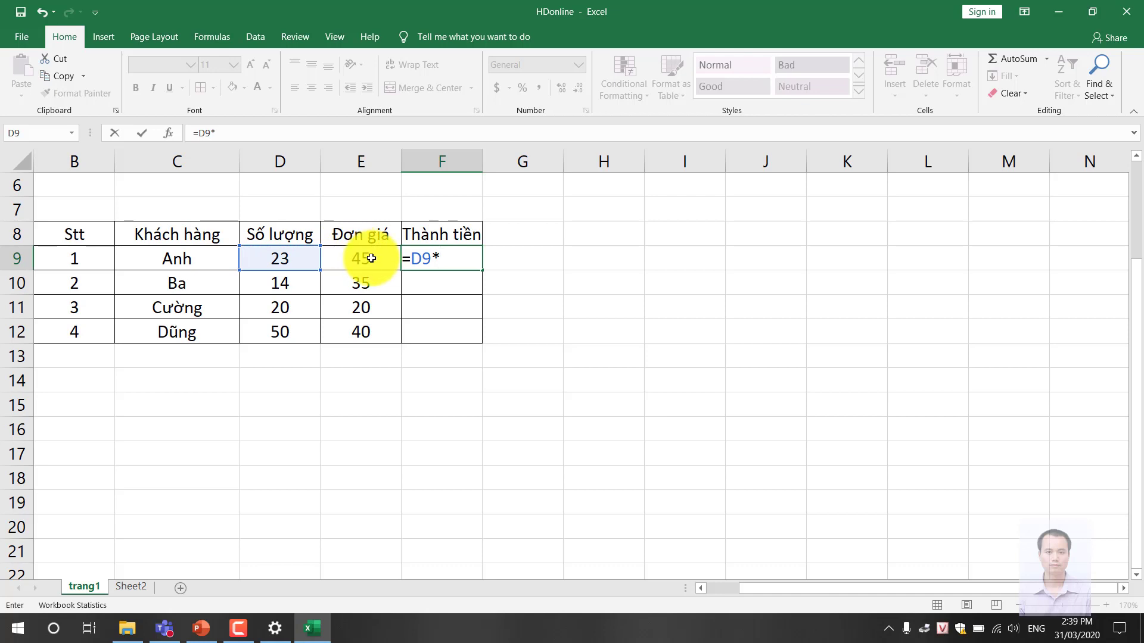
click(371, 257)
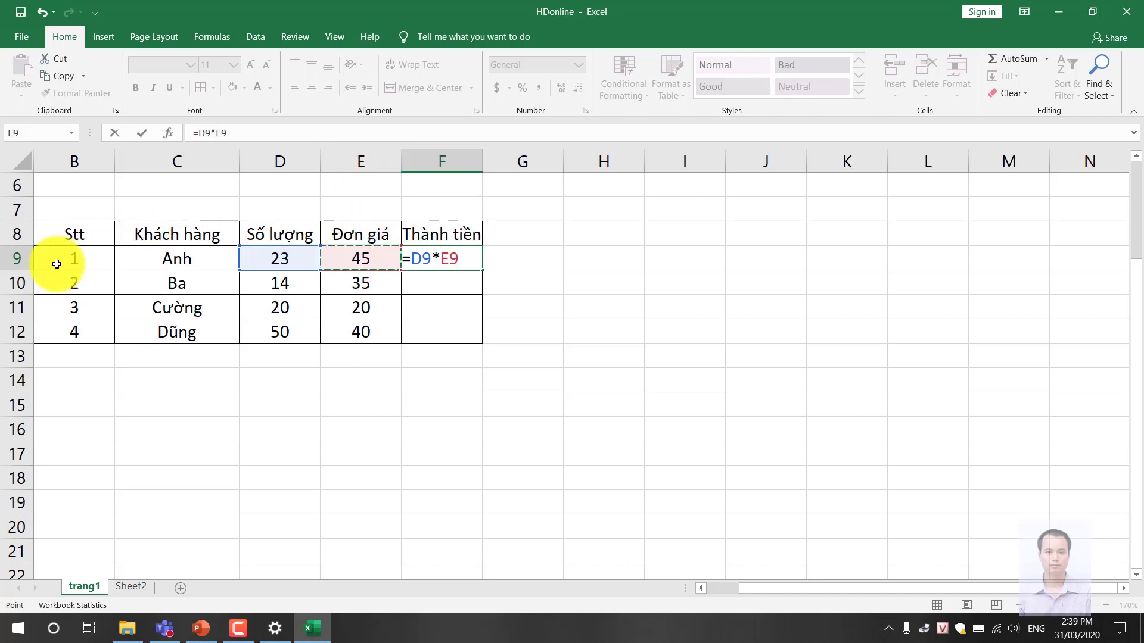
key(Return)
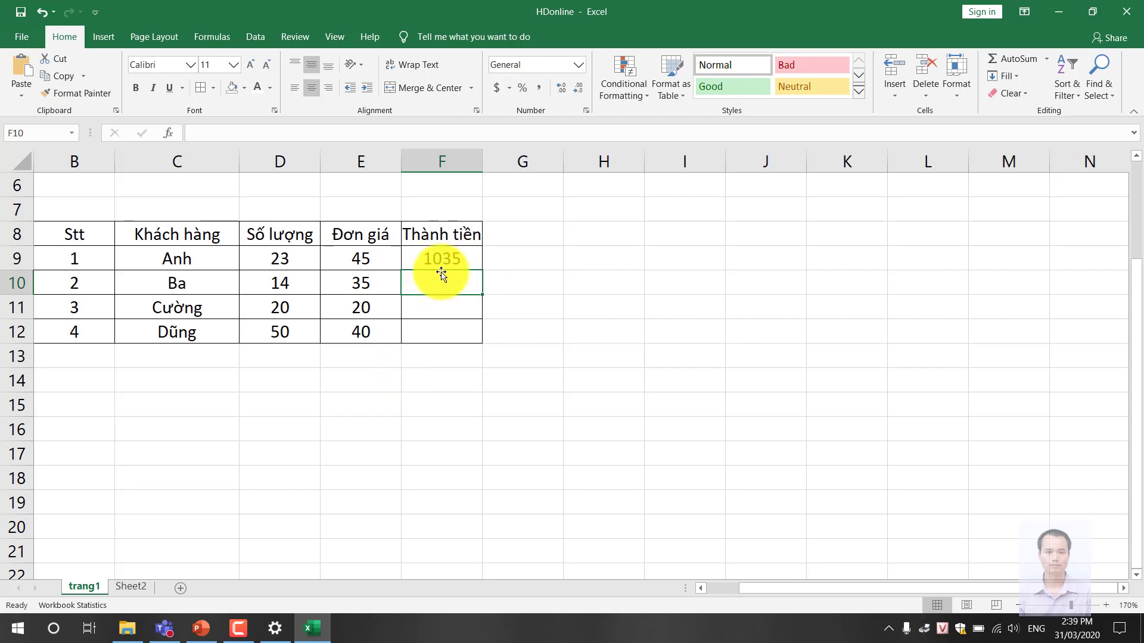
click(458, 255)
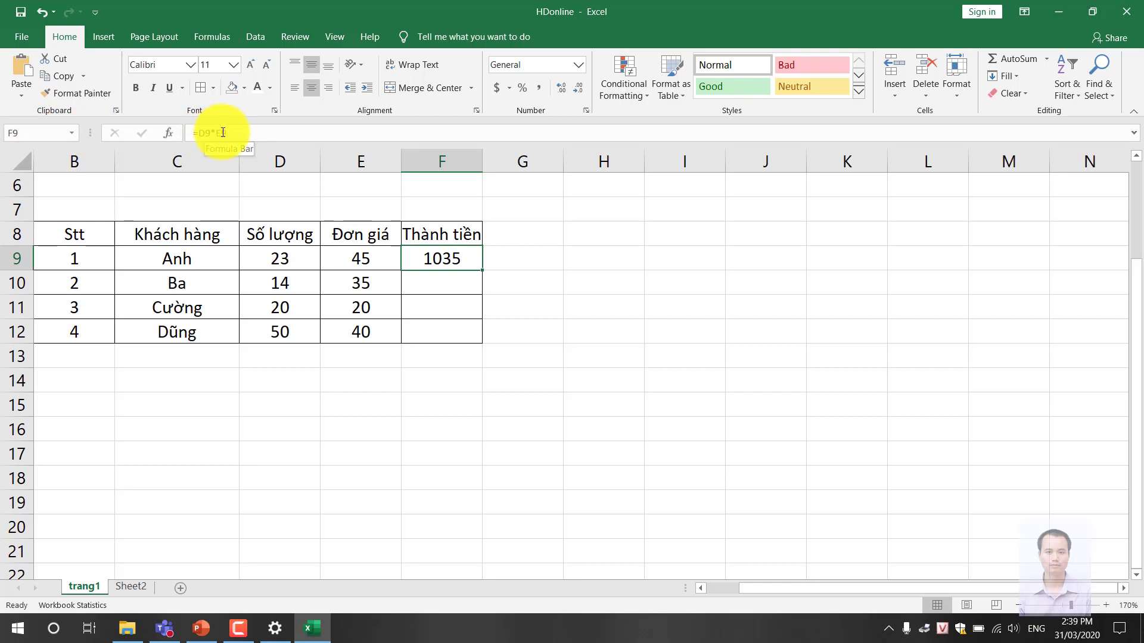
Check F9's formula =D9*E9 without changing it, then copy F9.
click(239, 133)
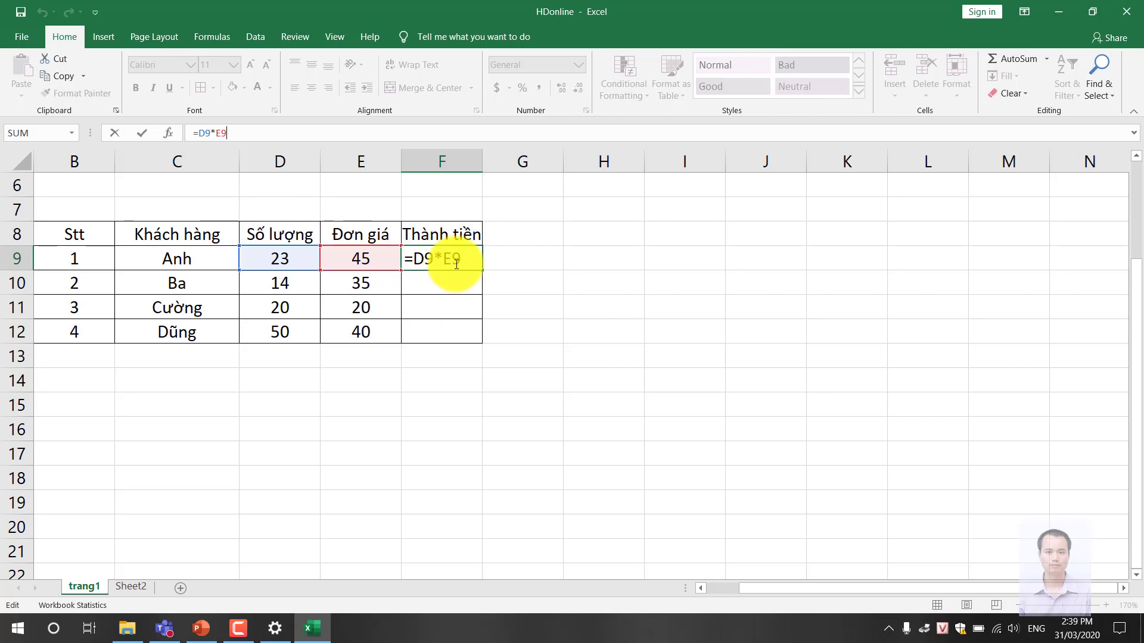
click(511, 256)
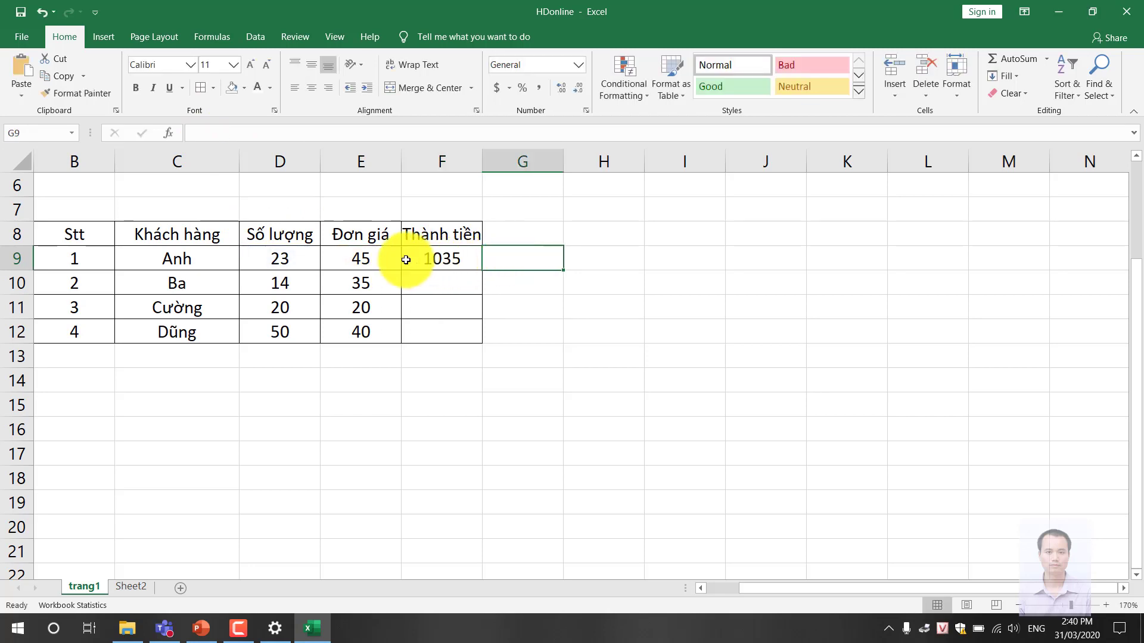
click(451, 258)
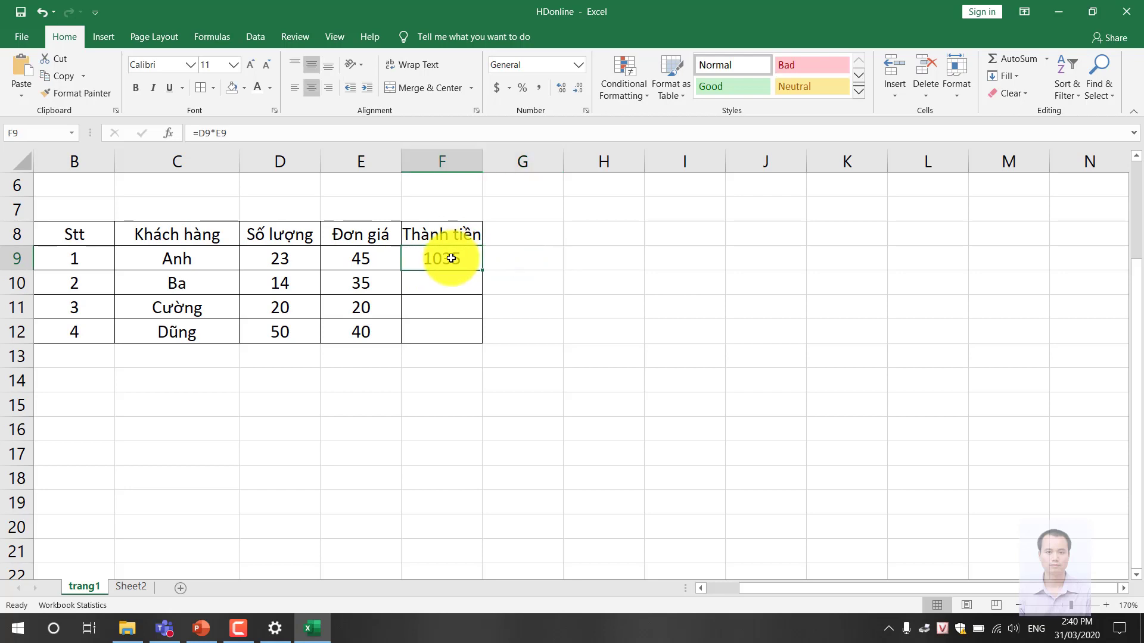
double_click(451, 258)
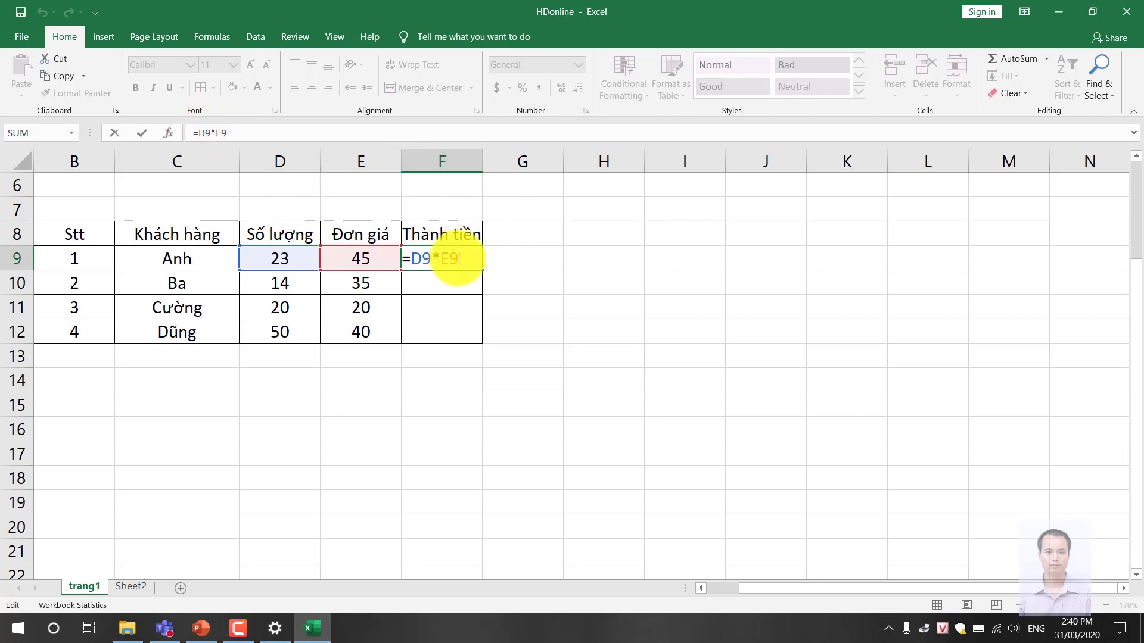
key(Return)
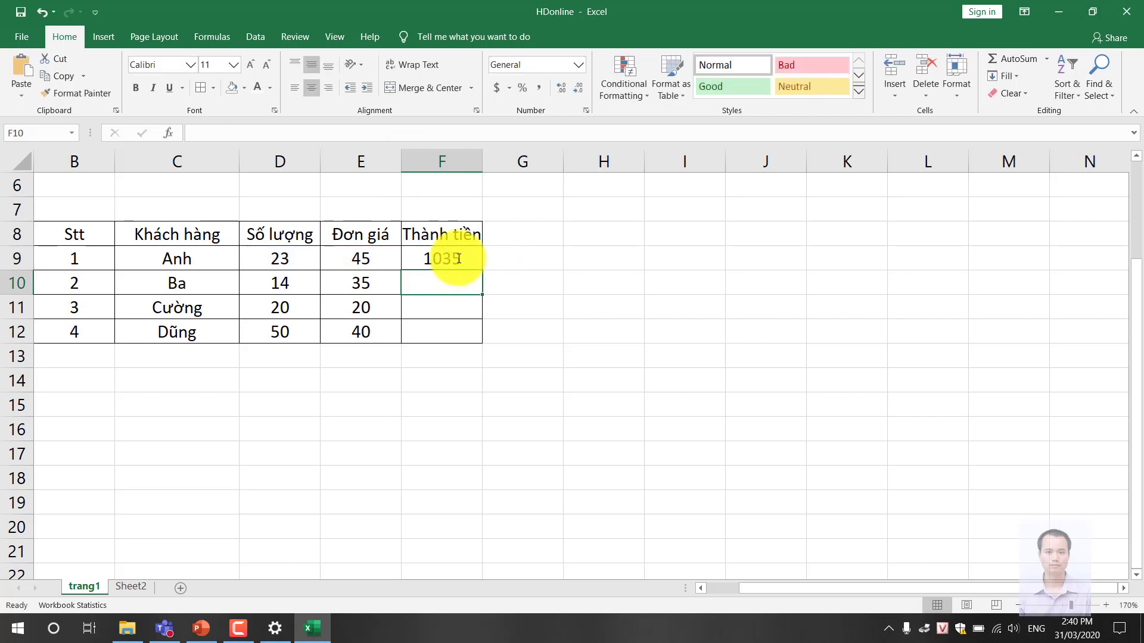
click(458, 258)
key(ctrl+c)
Paste F9's formula into F10 so Ba's Thành tiền shows 490.
click(441, 283)
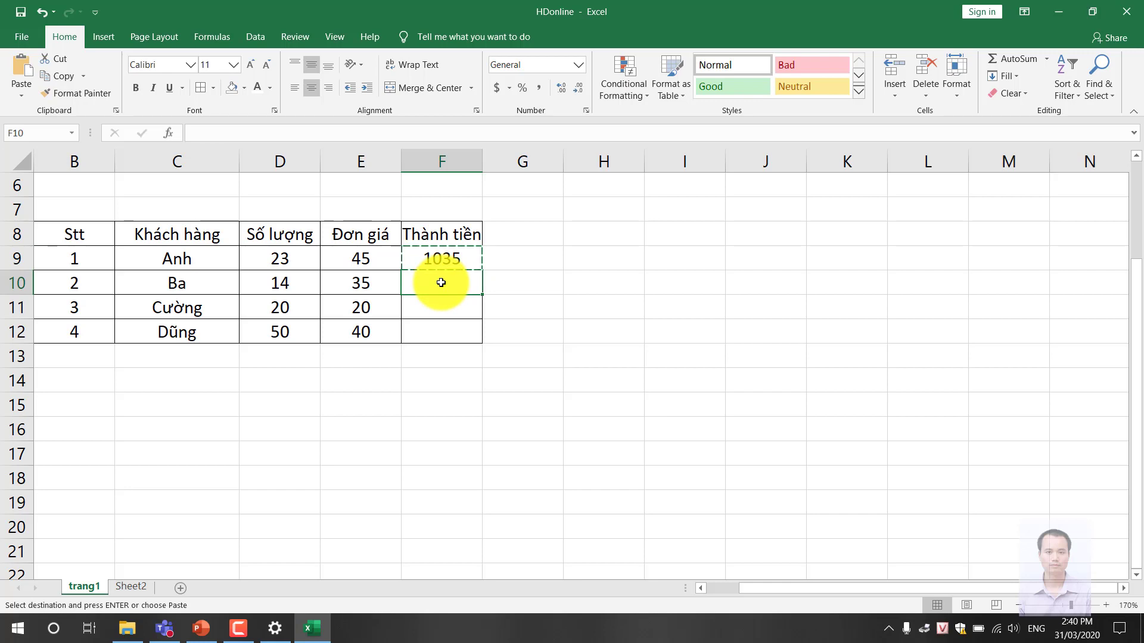
key(ctrl+v)
key(ctrl)
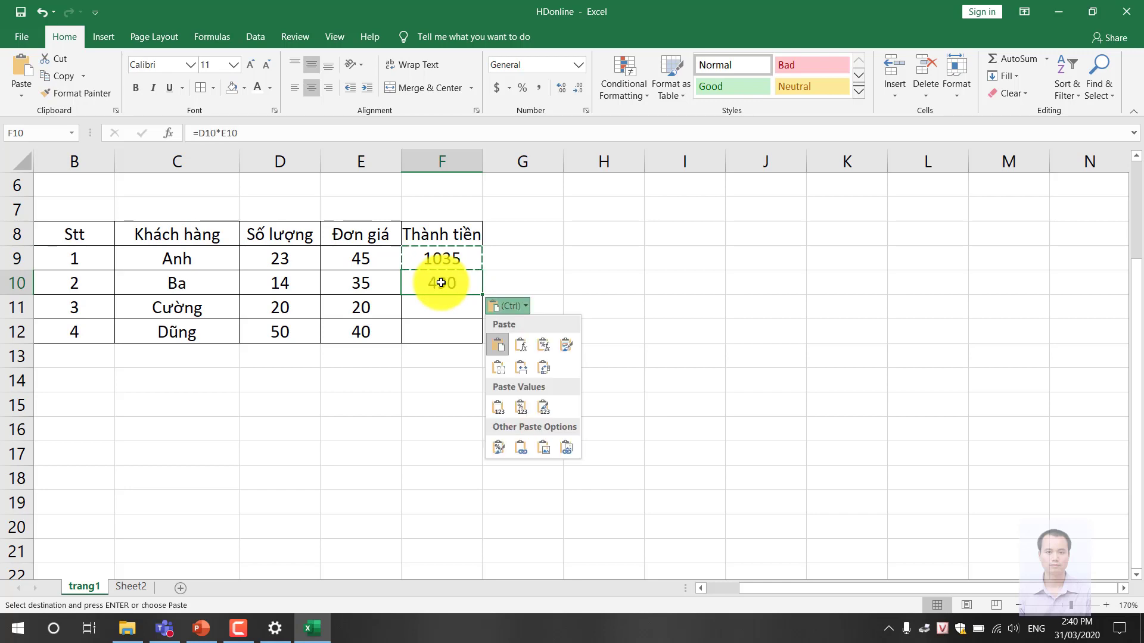
key(ctrl)
click(520, 286)
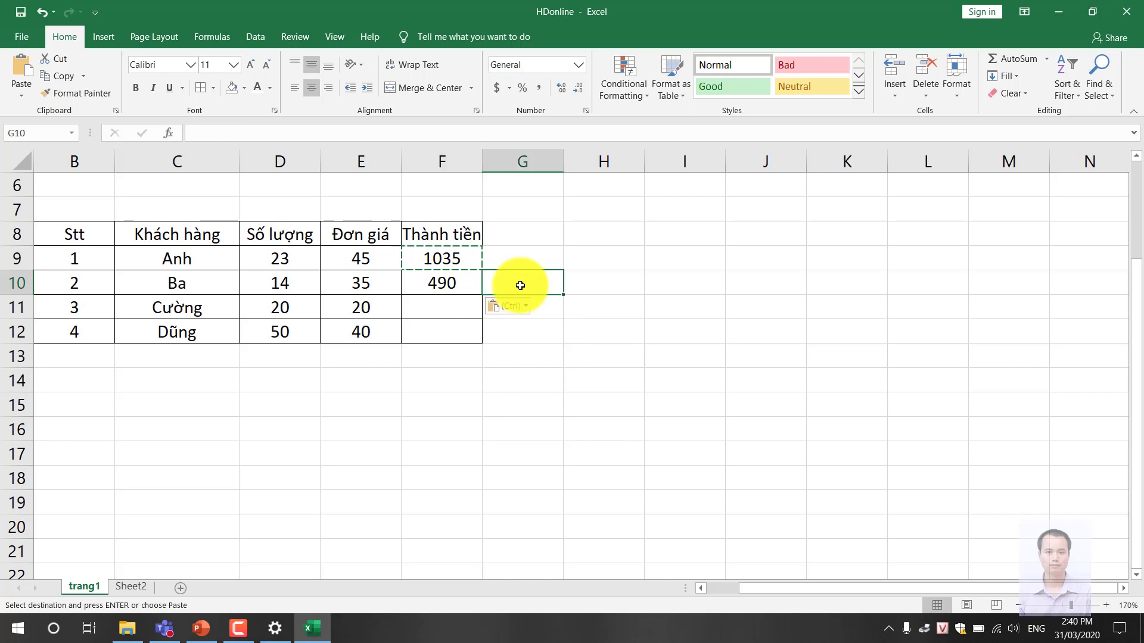
double_click(447, 280)
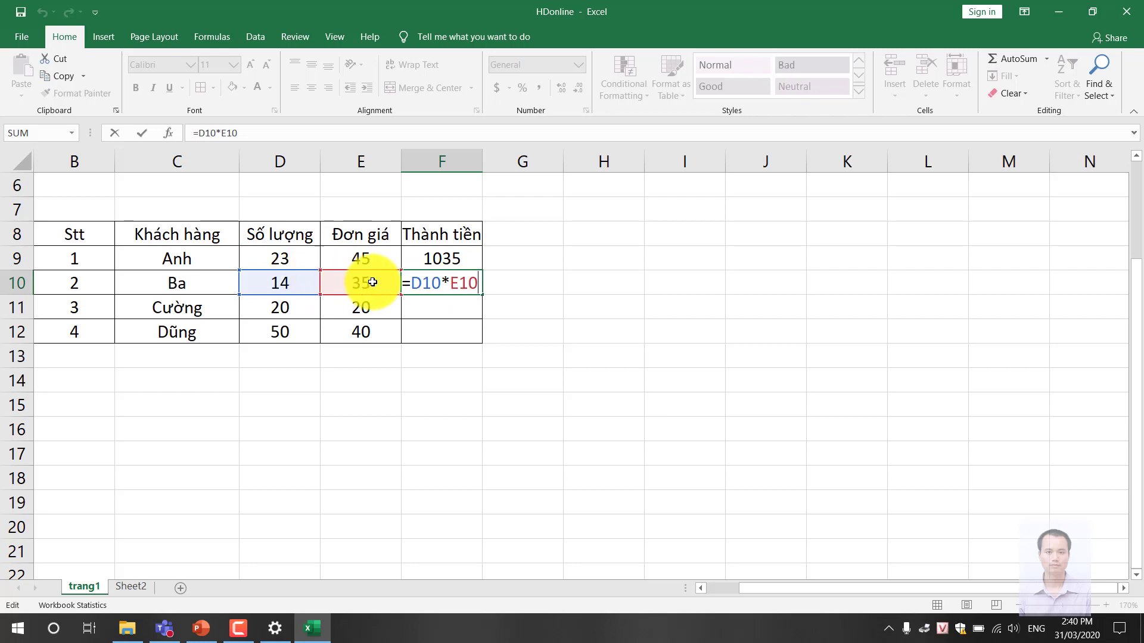
key(Return)
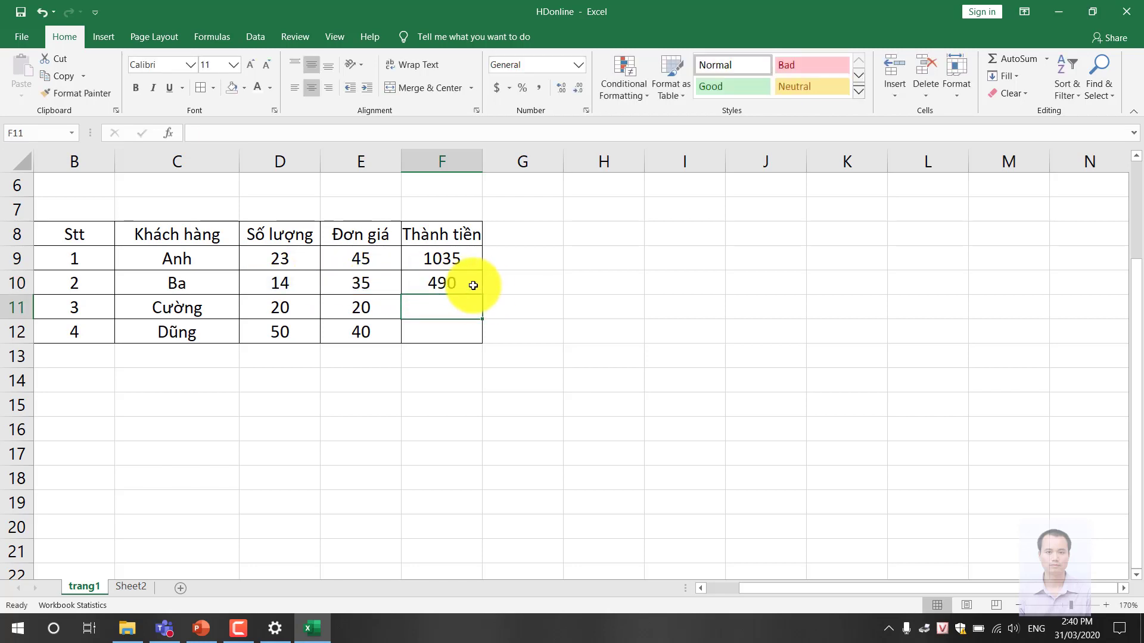
Fill the formula down to F12, giving 400 and 2000, and check F12 uses =D12*E12.
click(480, 291)
drag(482, 298, 476, 335)
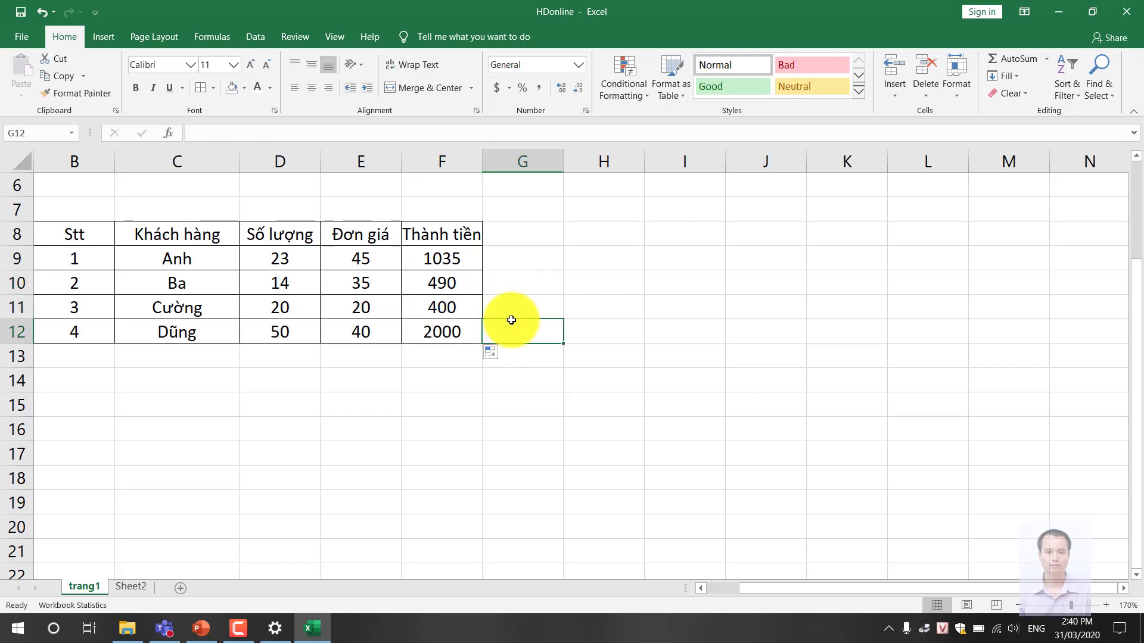
click(541, 303)
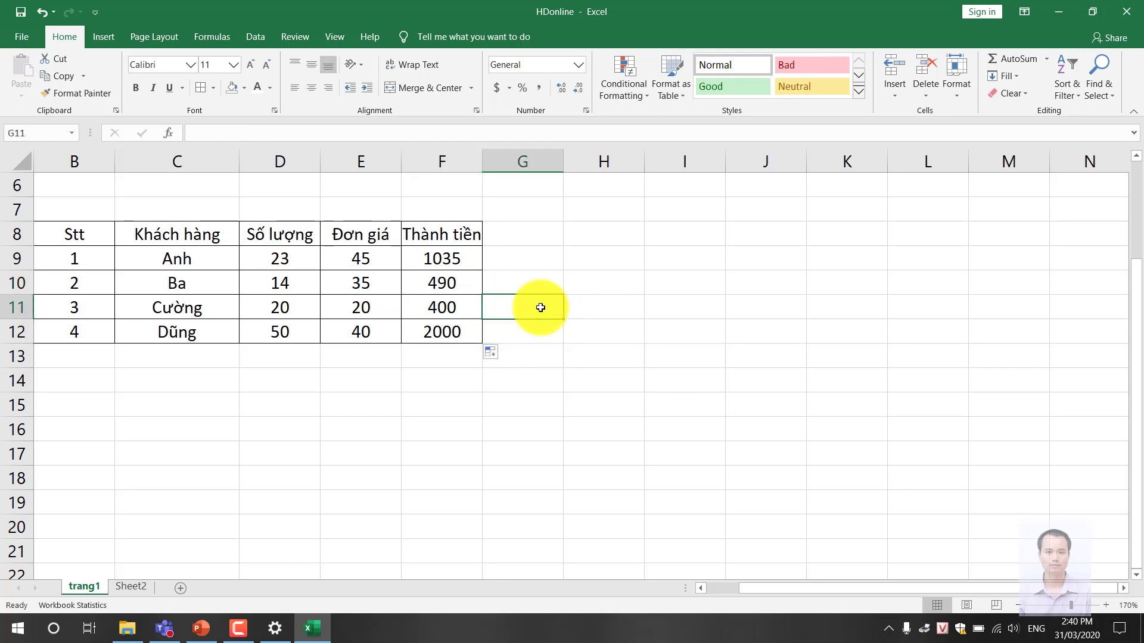
click(450, 335)
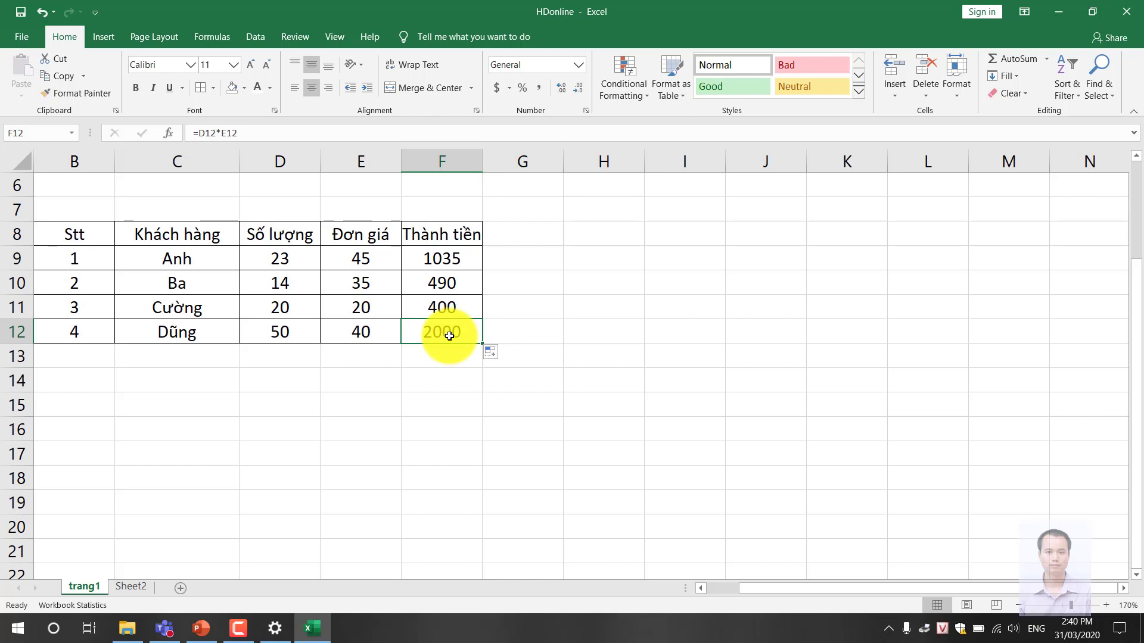
double_click(449, 335)
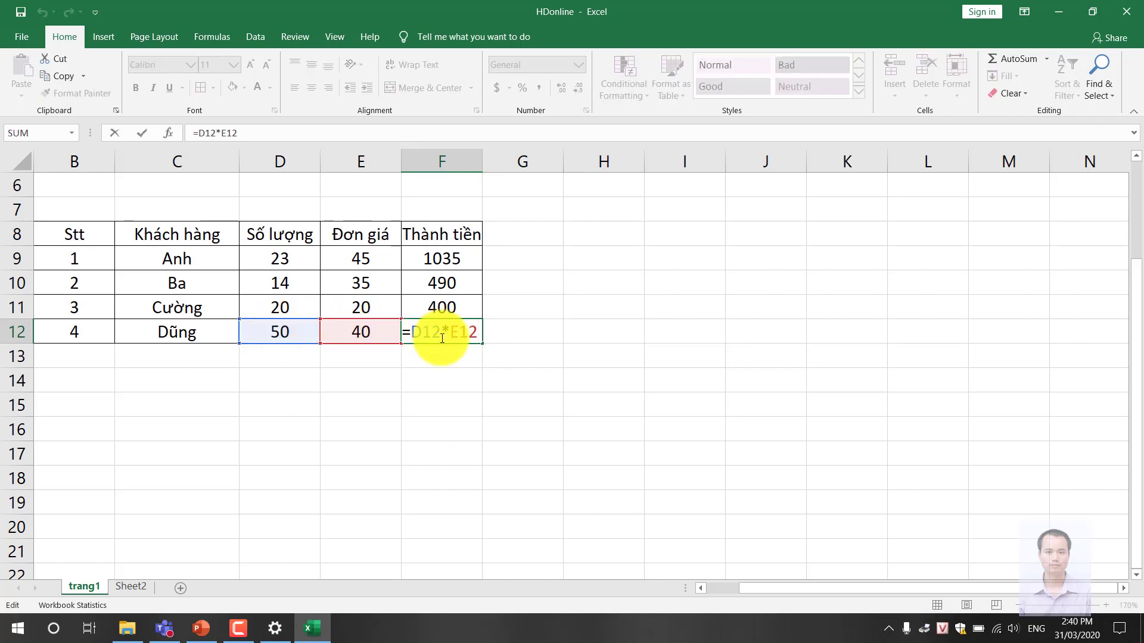
click(523, 349)
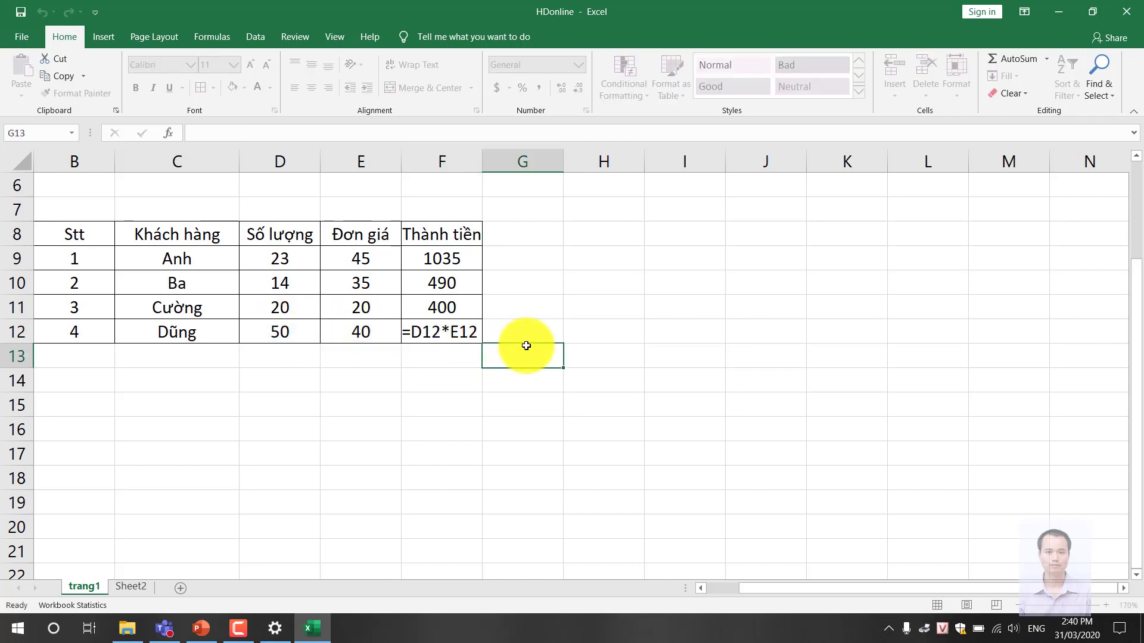
click(467, 262)
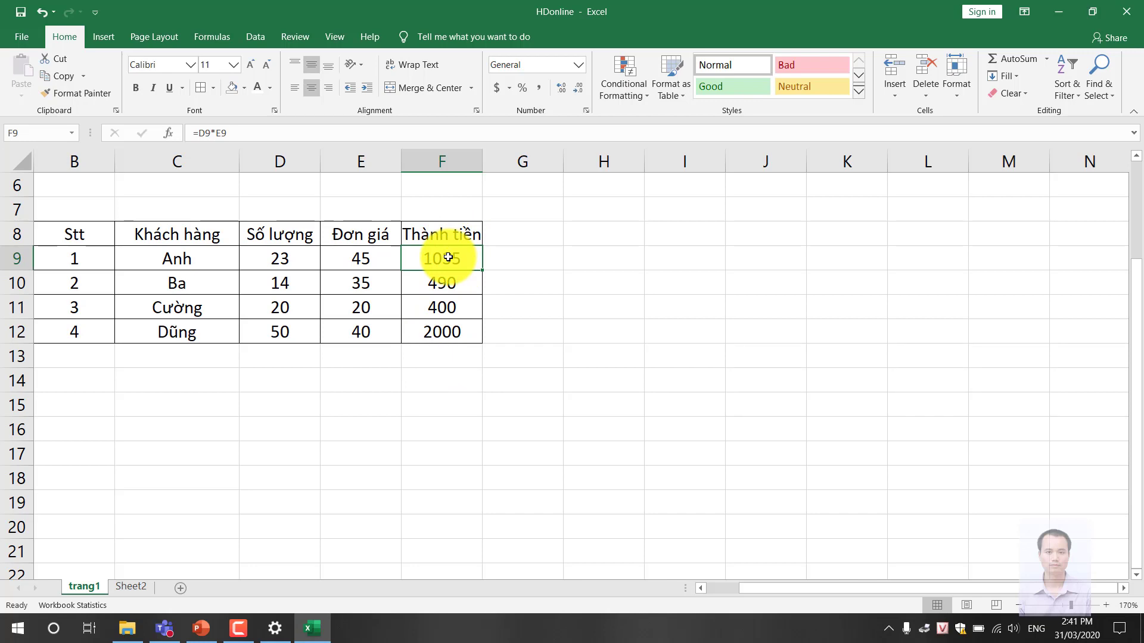
Copy F9:F12 and paste the formulas into I9:I12, where they show 0.
key(shift+Down)
key(shift+Down)
key(shift+Down)
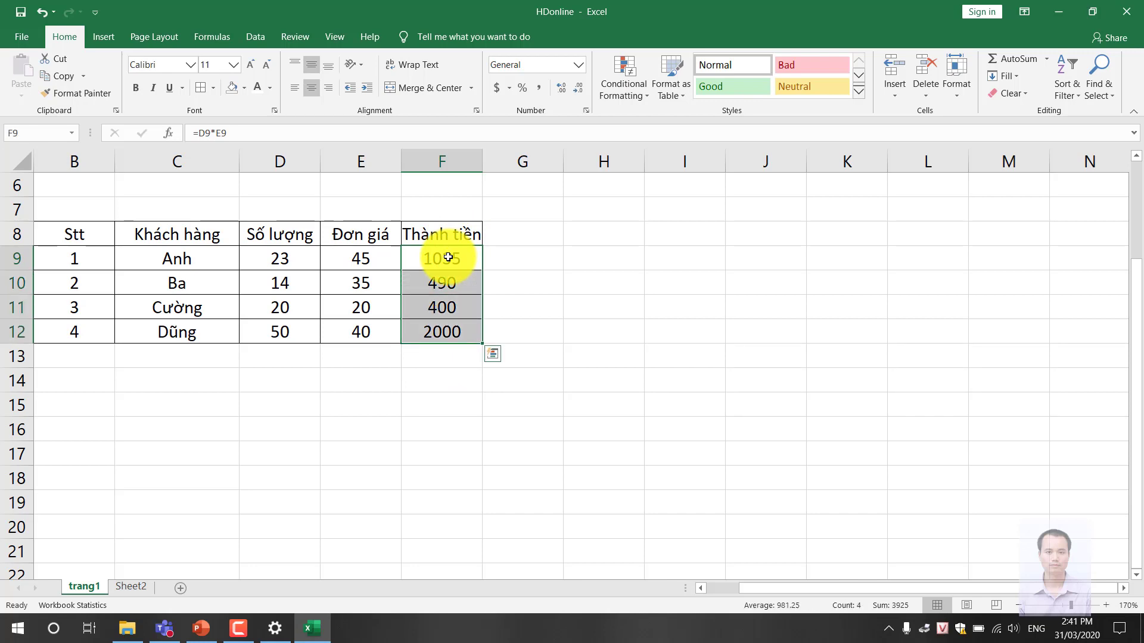
key(ctrl+c)
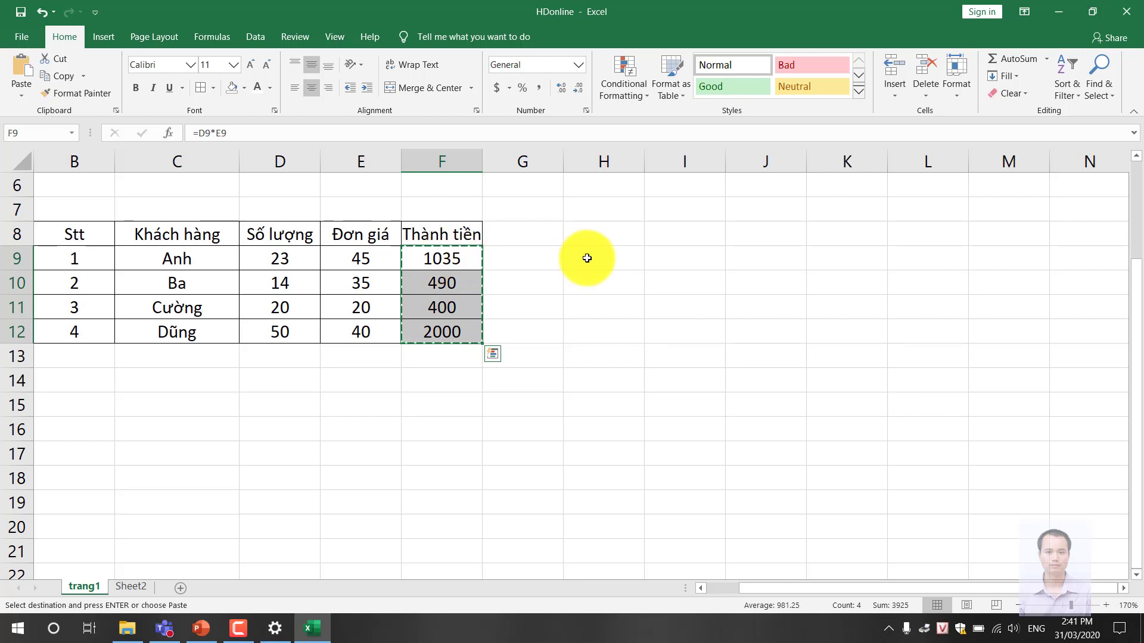
click(670, 257)
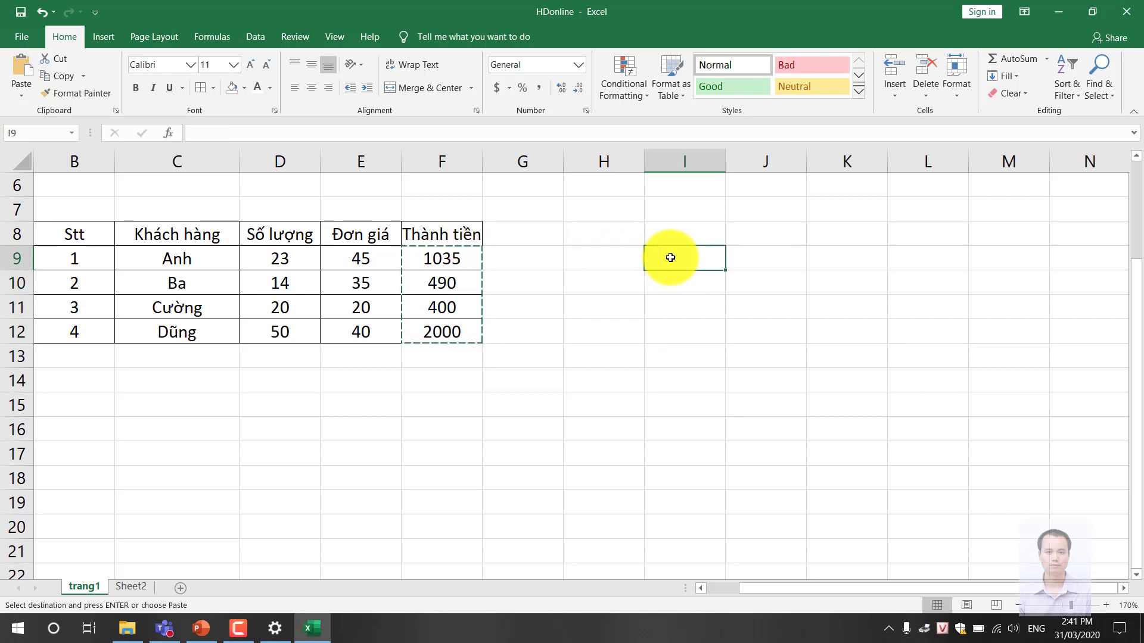
right_click(670, 258)
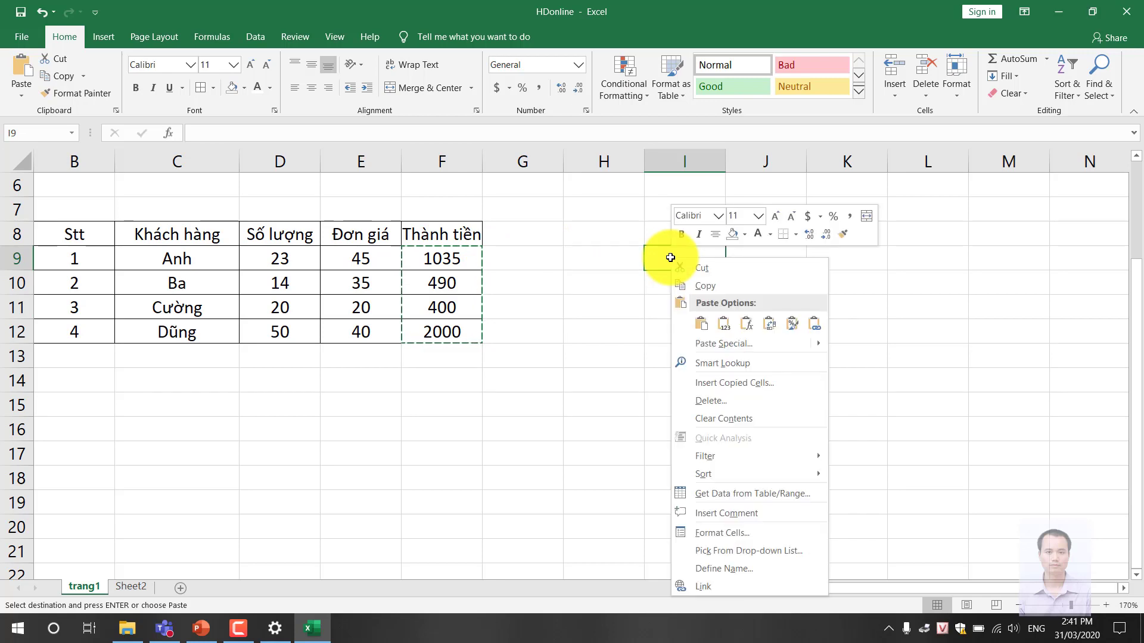
click(699, 324)
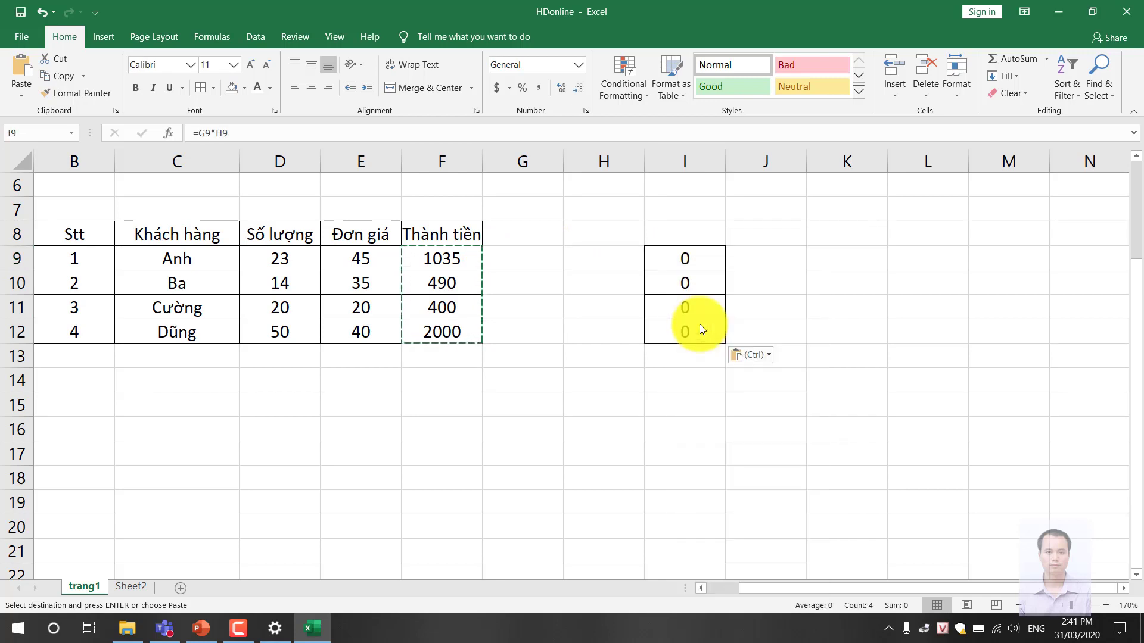
Reveal I9's shifted formula =G9*H9, then copy F9:F12 again.
click(673, 255)
double_click(673, 255)
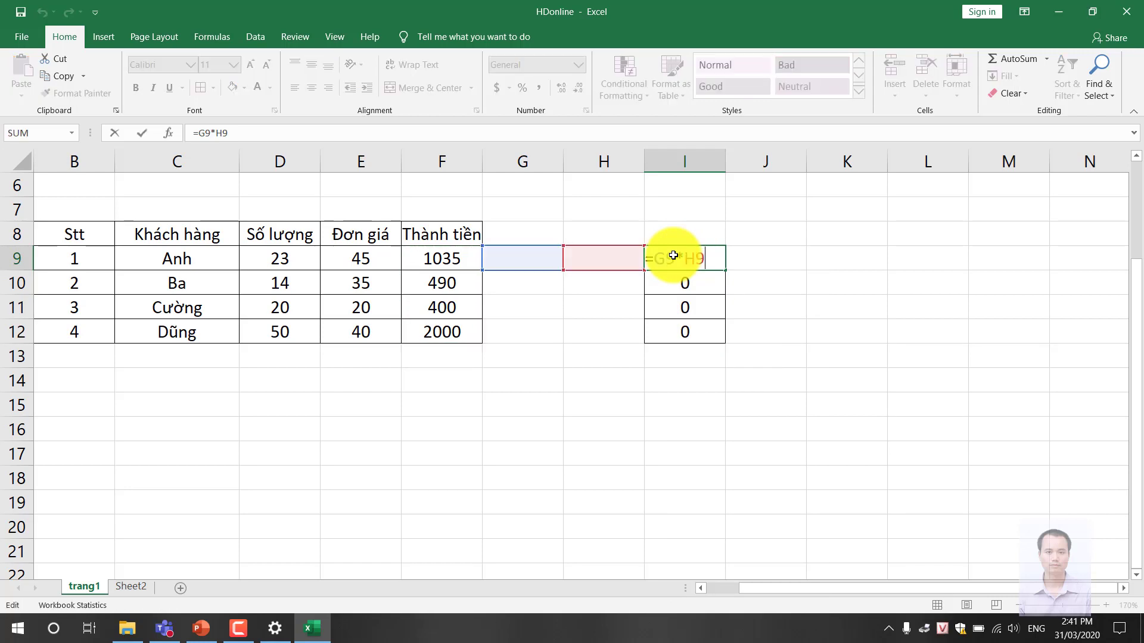
key(Return)
drag(441, 258, 447, 331)
key(ctrl+c)
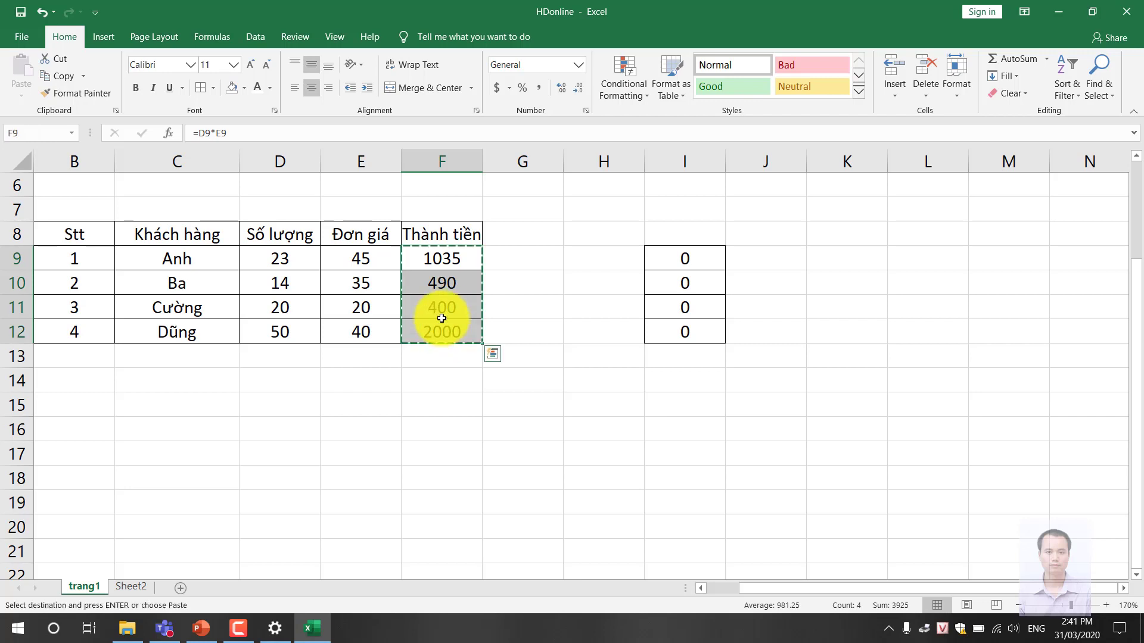
Paste only the values of F9:F12 into I9:I12.
click(685, 257)
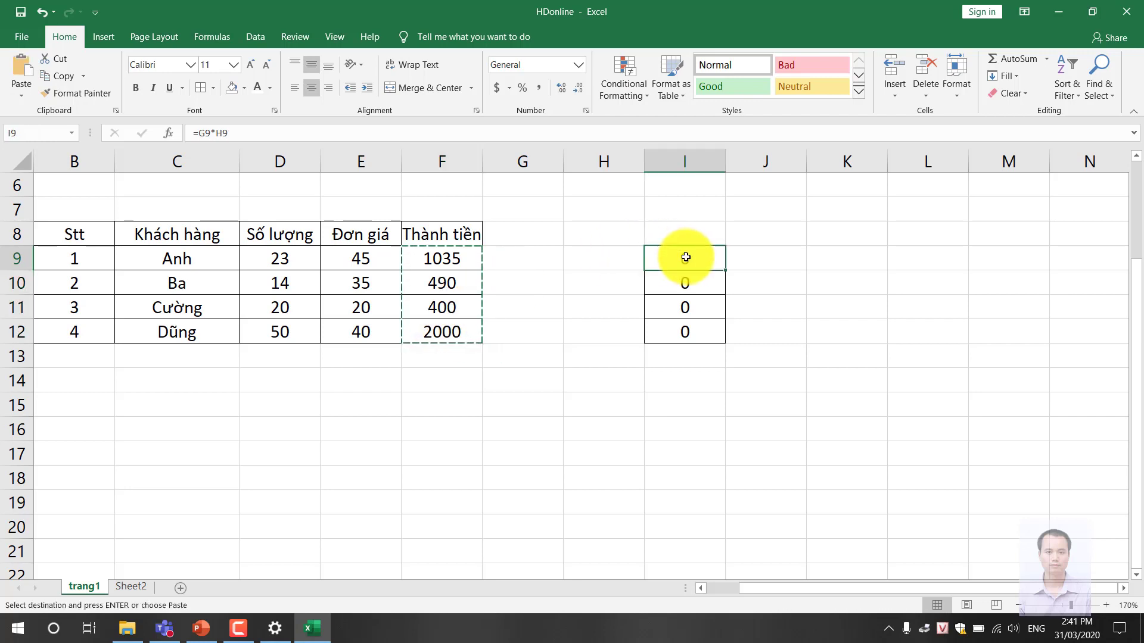
right_click(686, 257)
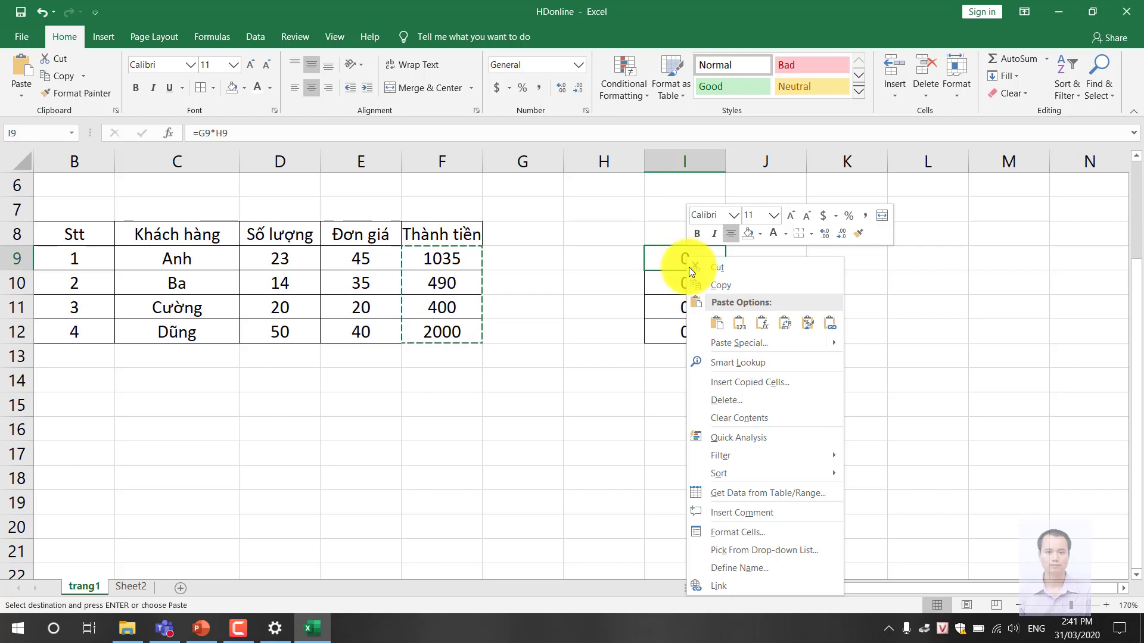
click(737, 322)
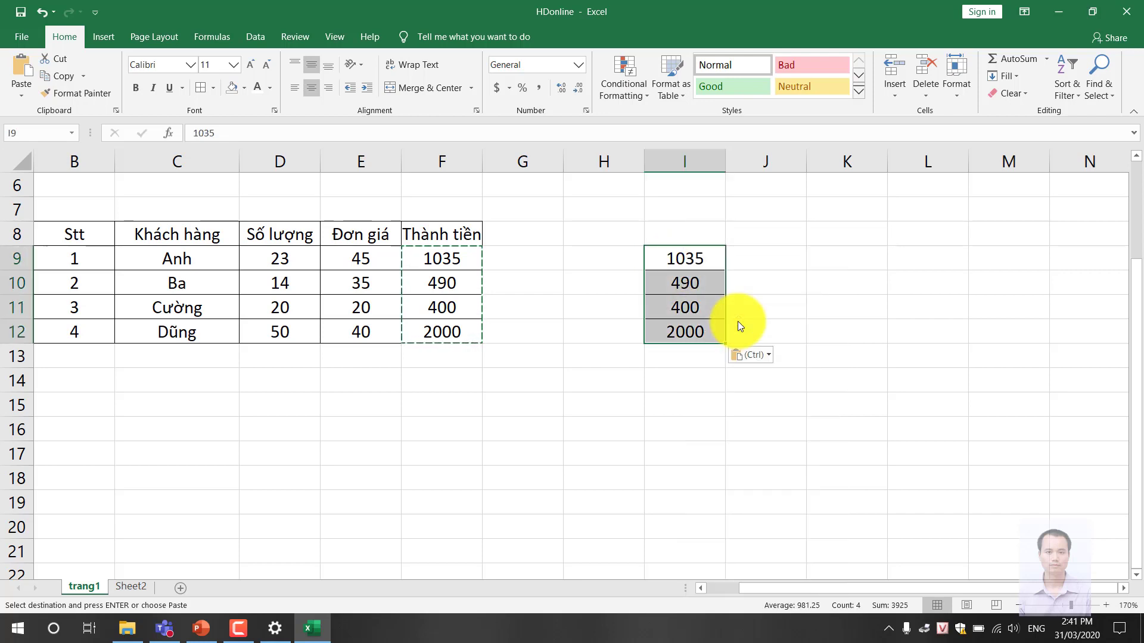
Confirm with F2 that I9 and I10 hold plain numbers like 1035, not formulas.
click(686, 260)
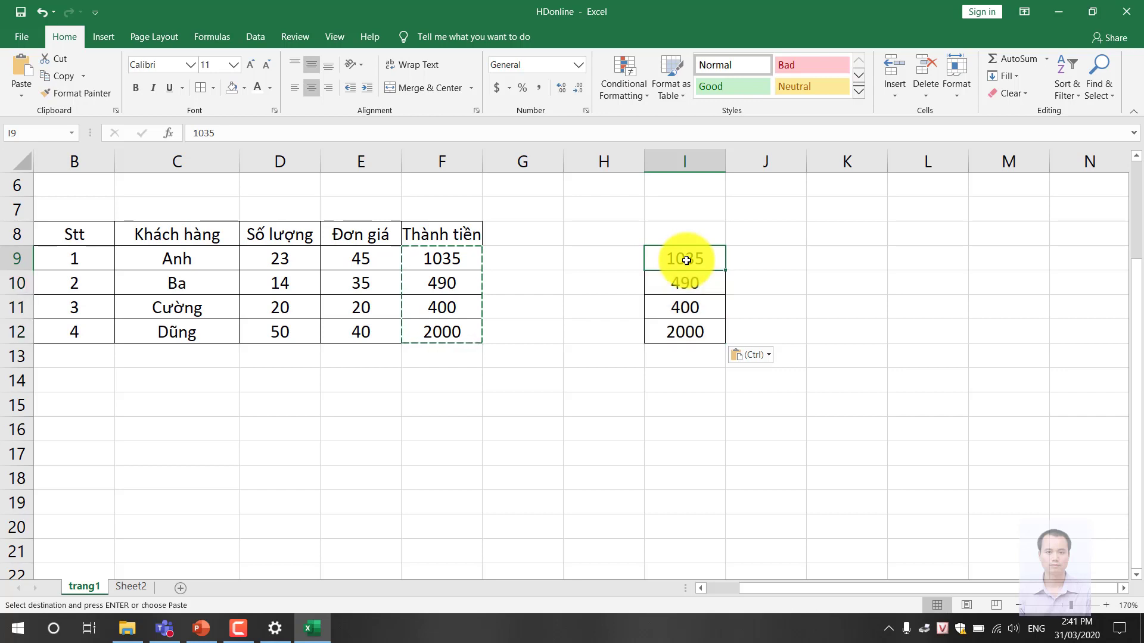
key(F2)
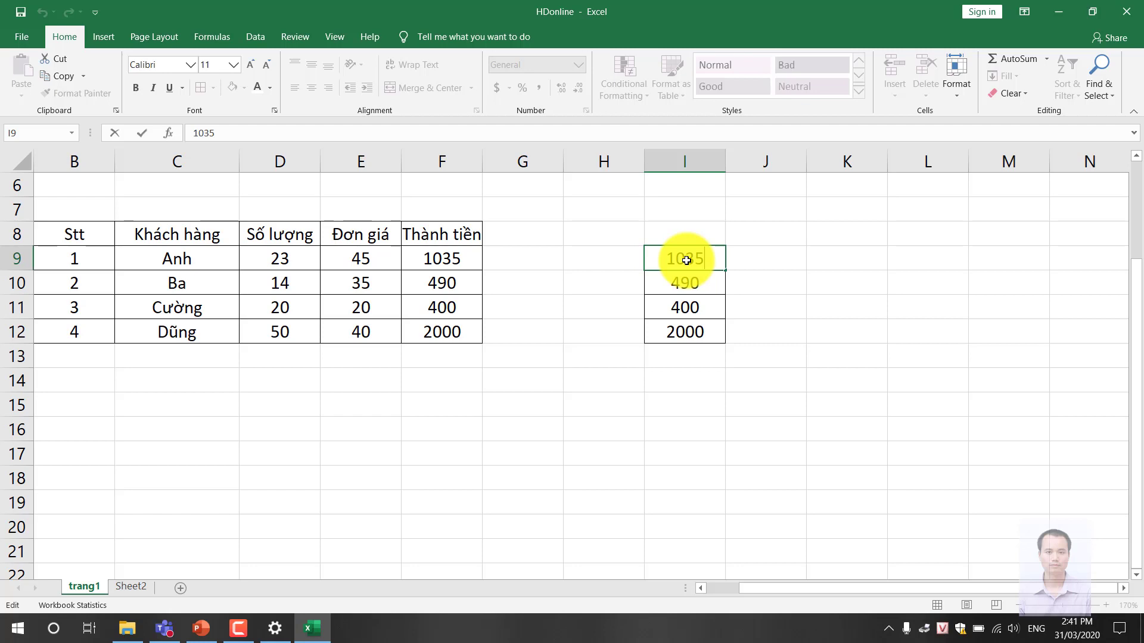
key(Return)
click(686, 260)
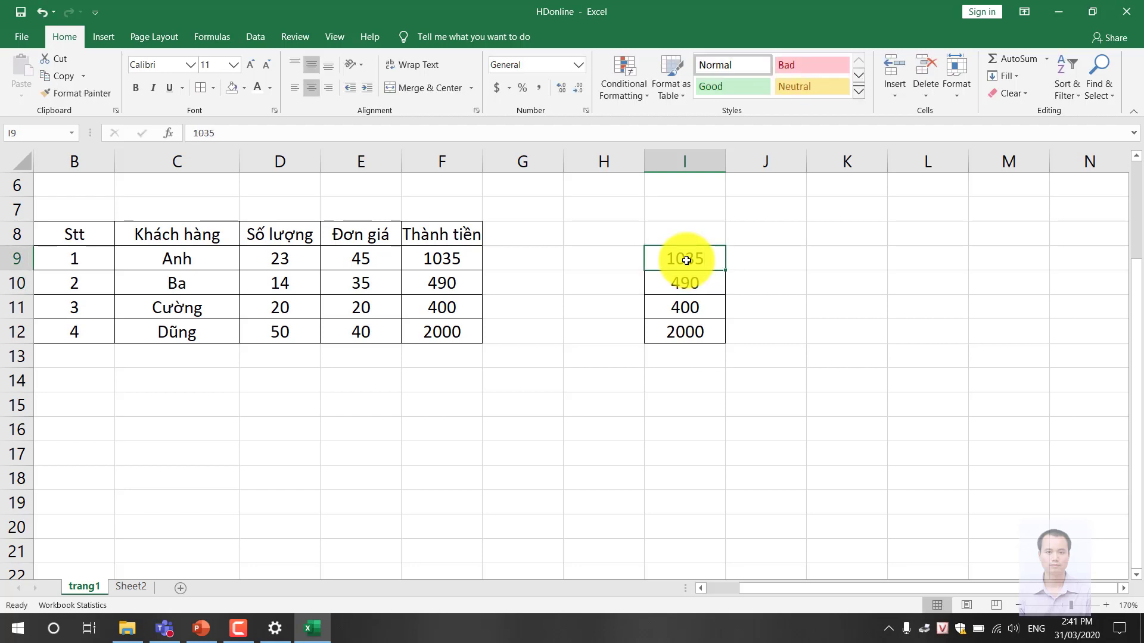
key(F2)
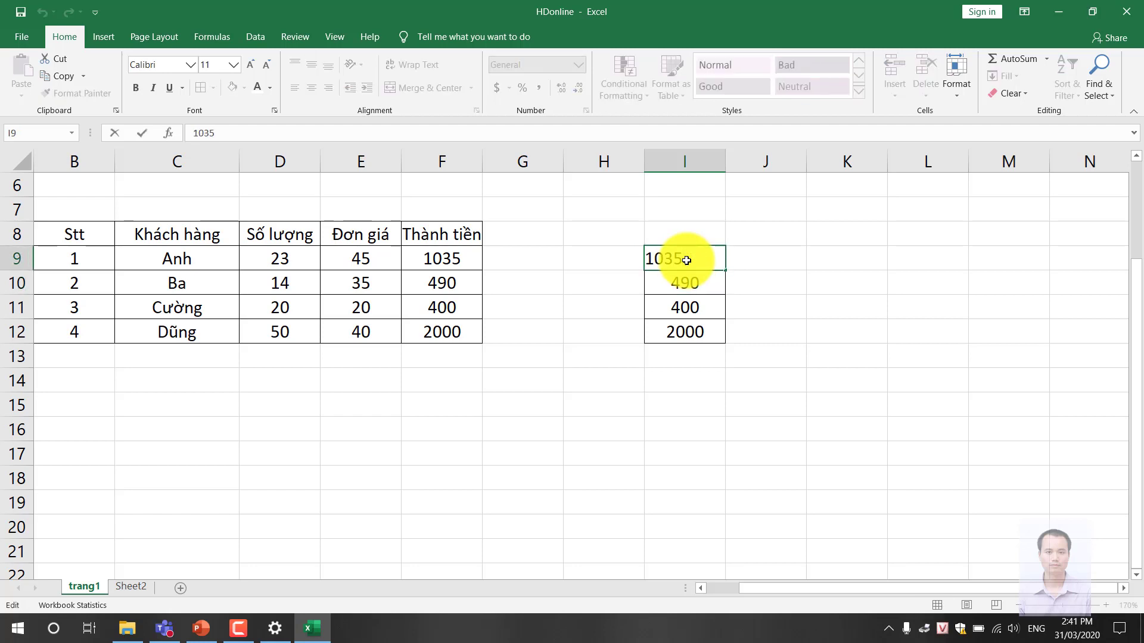
key(Return)
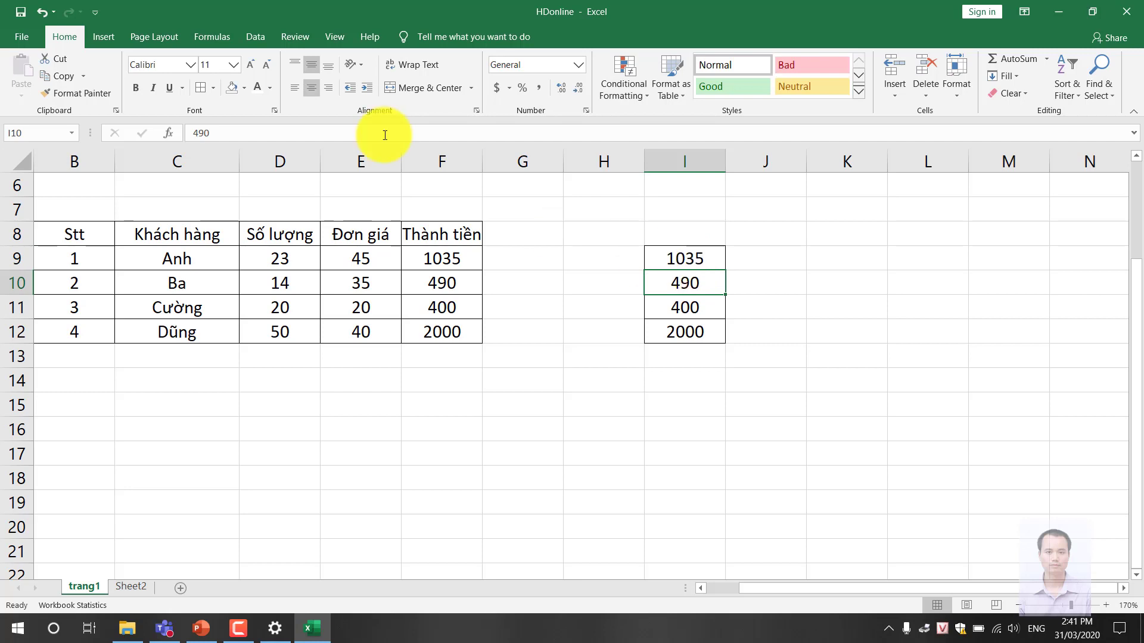
click(311, 130)
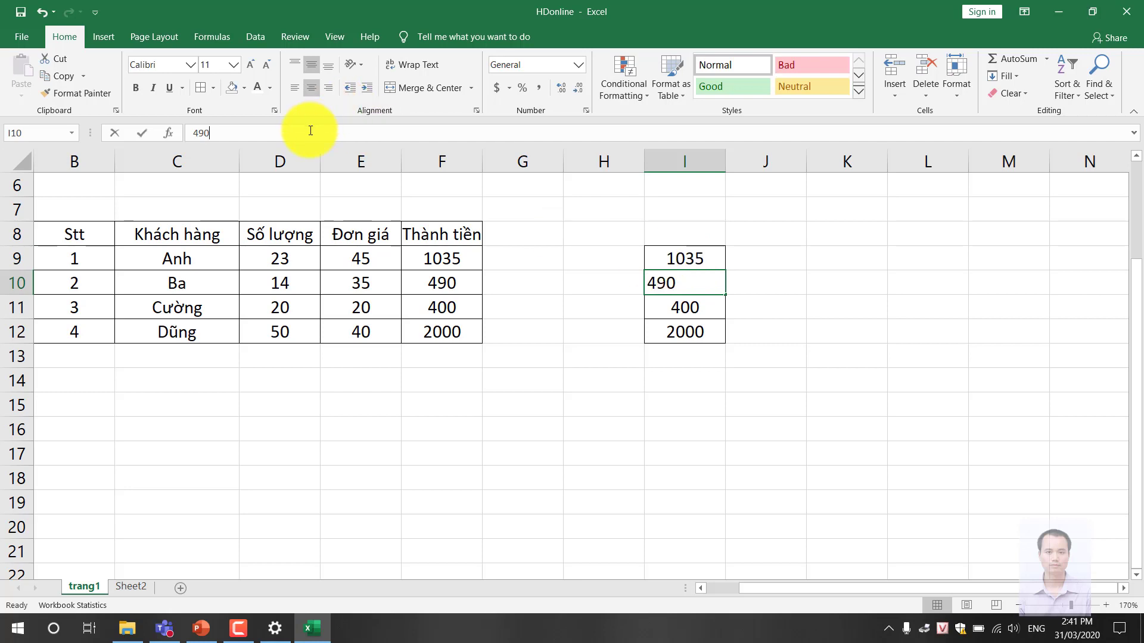
click(518, 304)
click(692, 311)
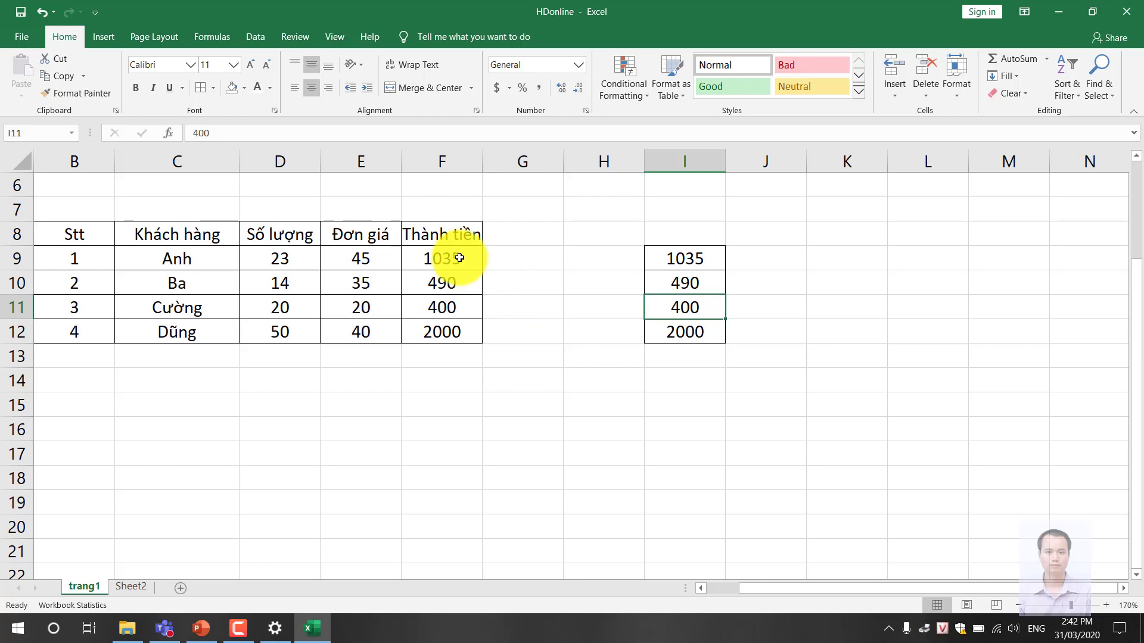
Give F9:F12 comma style with no decimals: 1,035, 490, 400 and 2,000.
drag(459, 258, 450, 327)
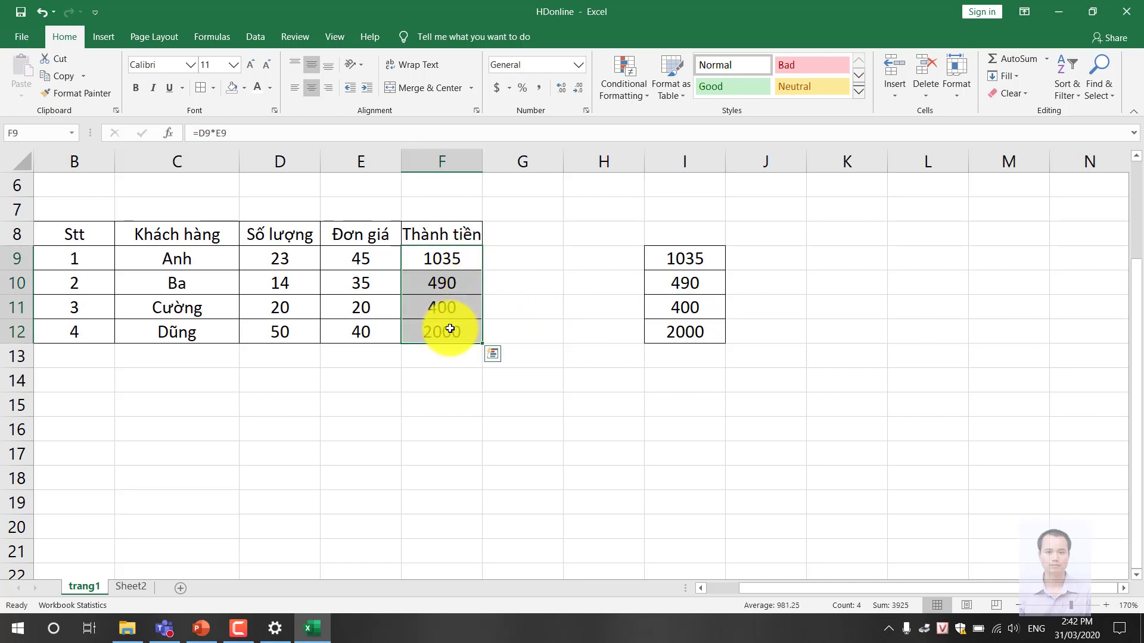
click(539, 90)
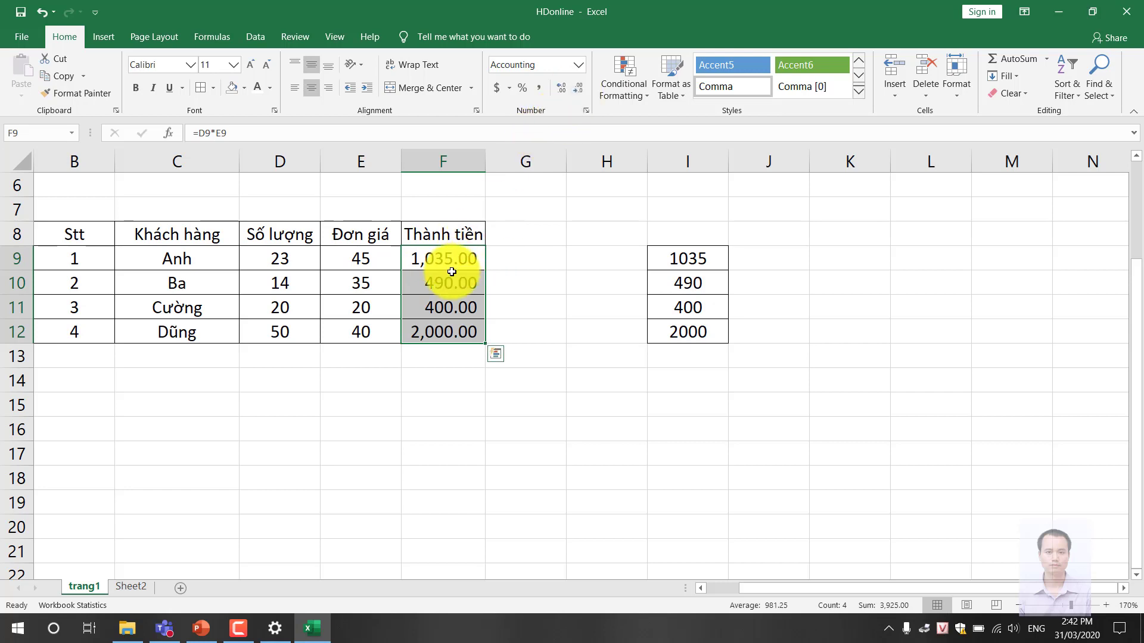
click(576, 89)
click(576, 89)
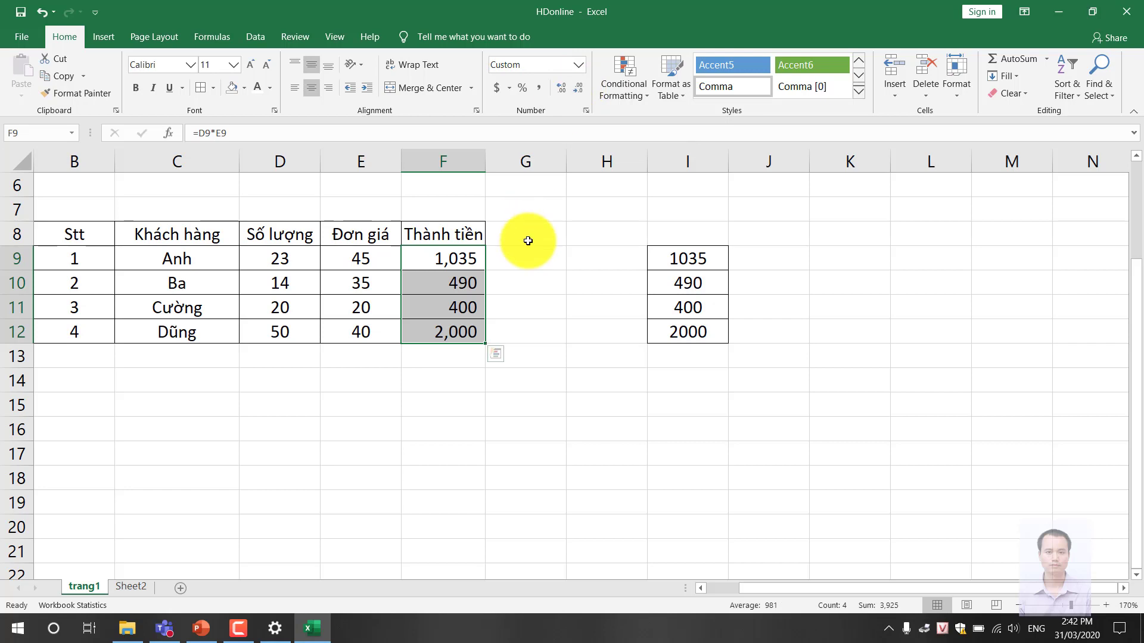
click(517, 284)
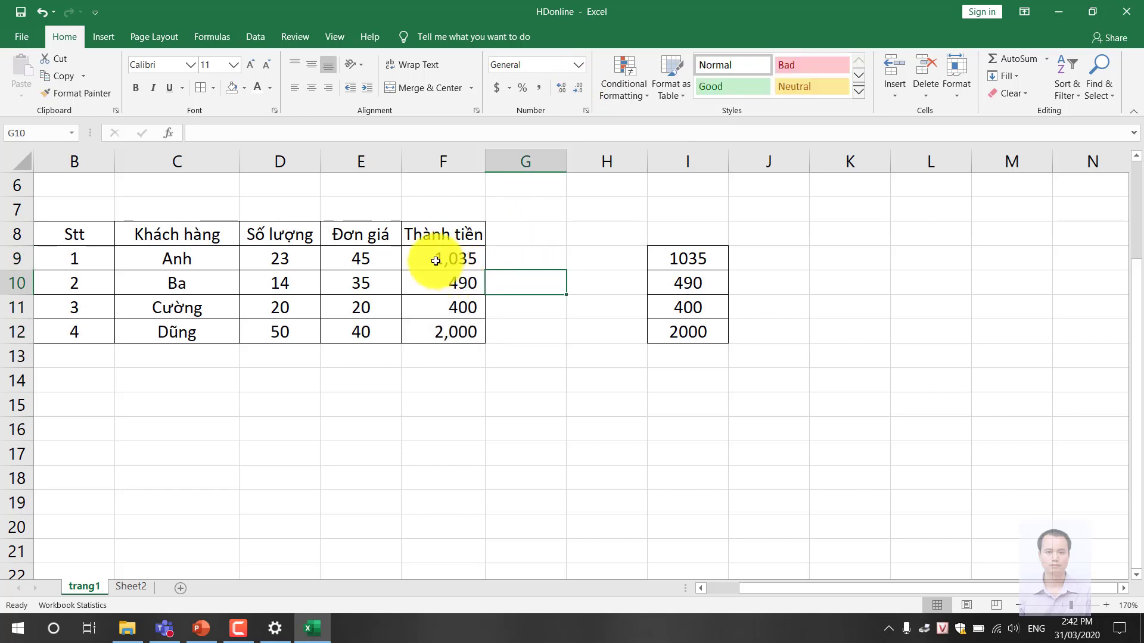
Delete the helper values in H8:J13 and set No Border on that area.
click(631, 256)
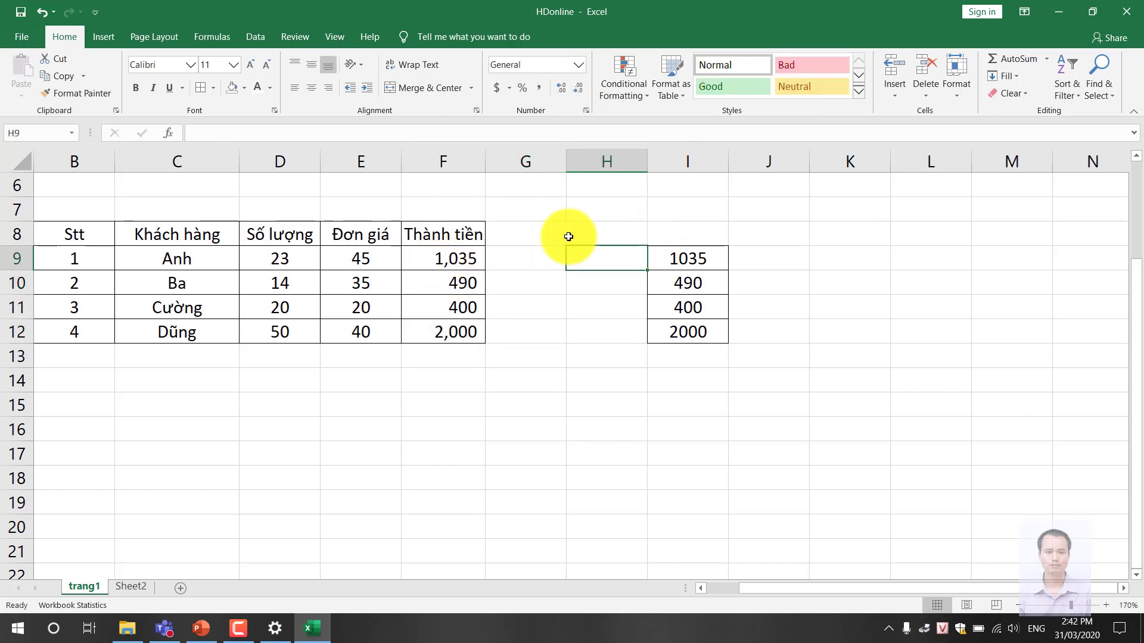
mouse_move(625, 227)
mouse_down()
mouse_move(770, 318)
mouse_move(745, 367)
mouse_up()
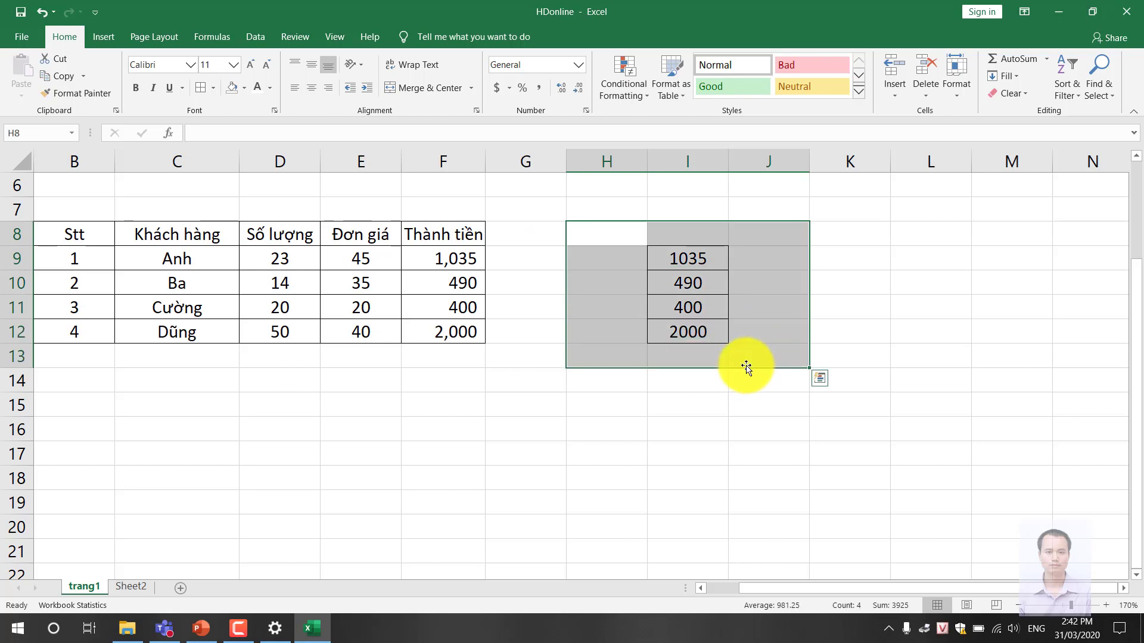
key(Delete)
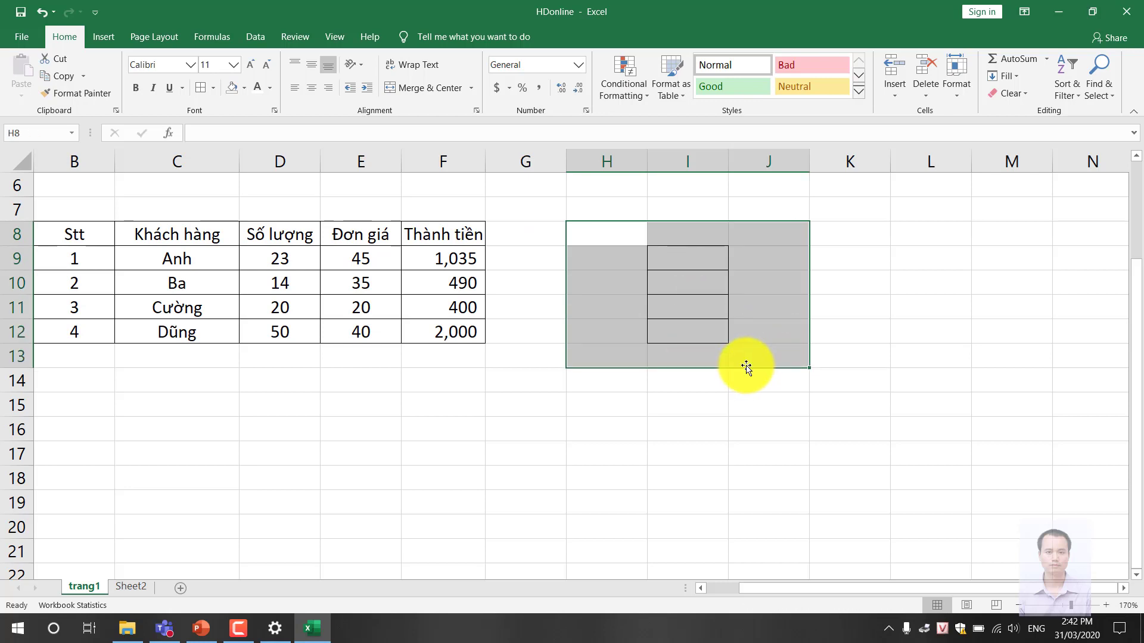
click(216, 88)
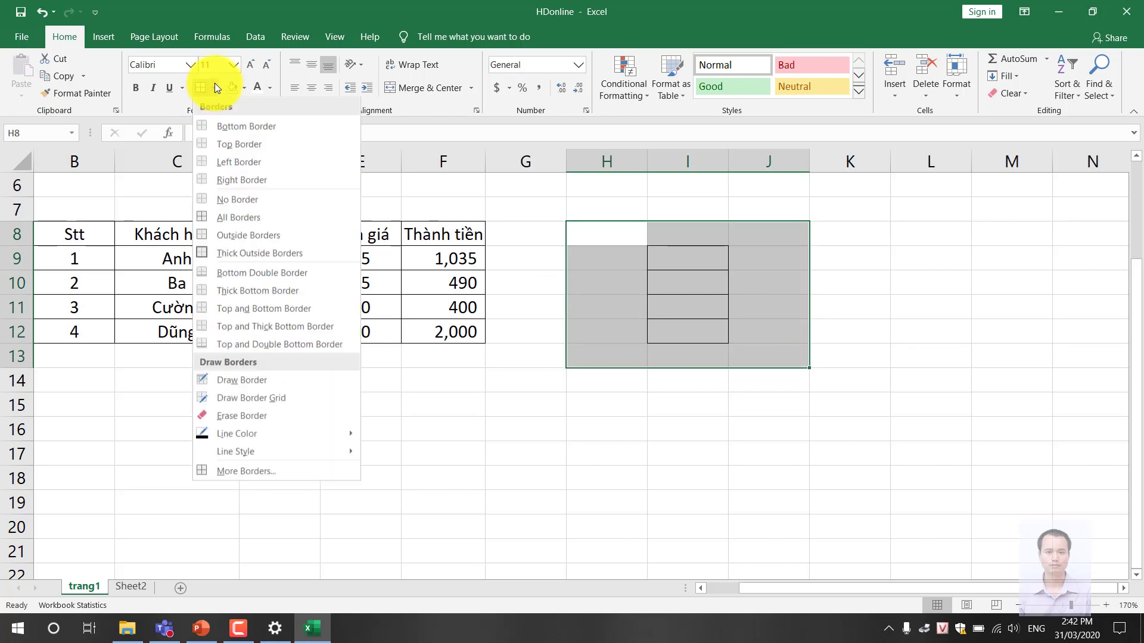
click(241, 203)
Enter =SUM(F9:F12) in F14 to total the Thành tiền column at 3,925.
click(470, 366)
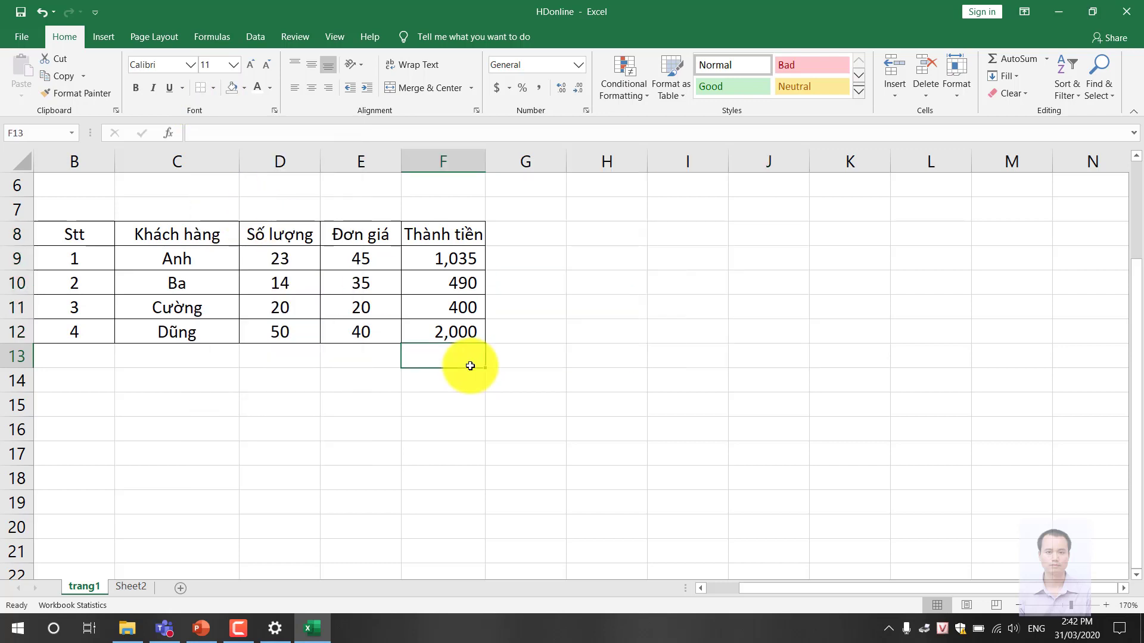
click(443, 382)
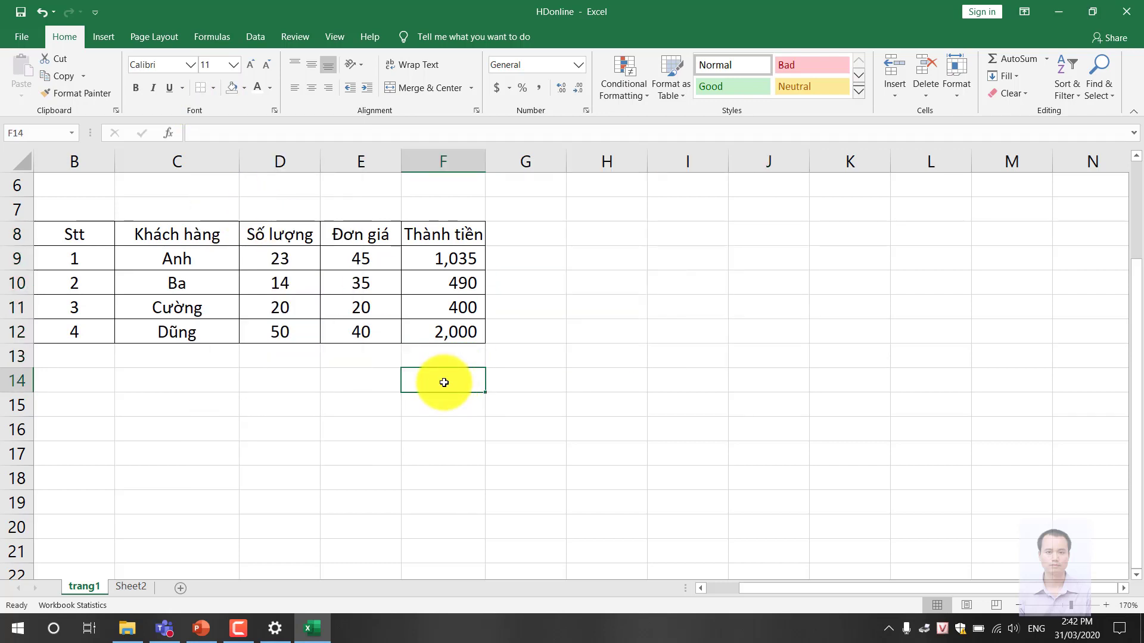
key(Up)
click(444, 382)
text(=)
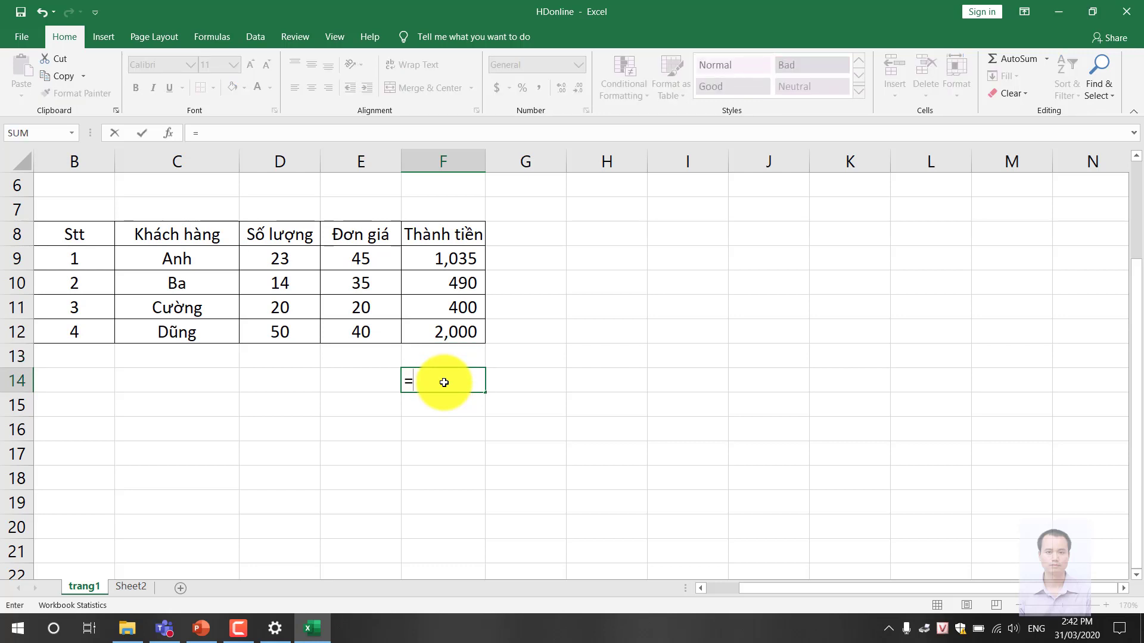
text(sum)
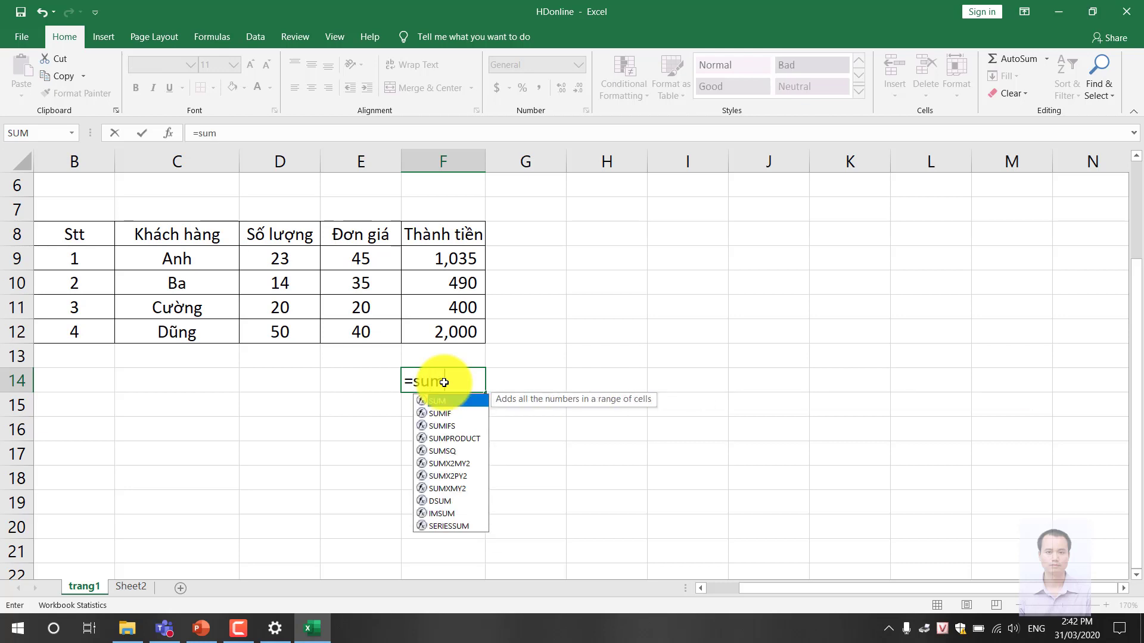
text(()
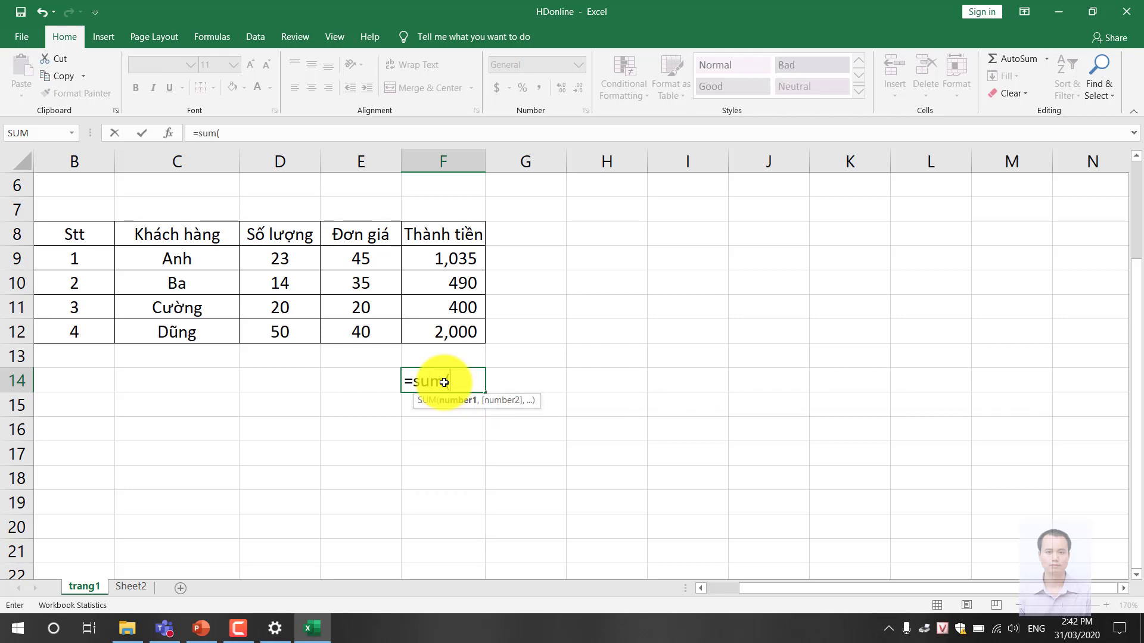
drag(446, 261, 453, 326)
text())
key(Return)
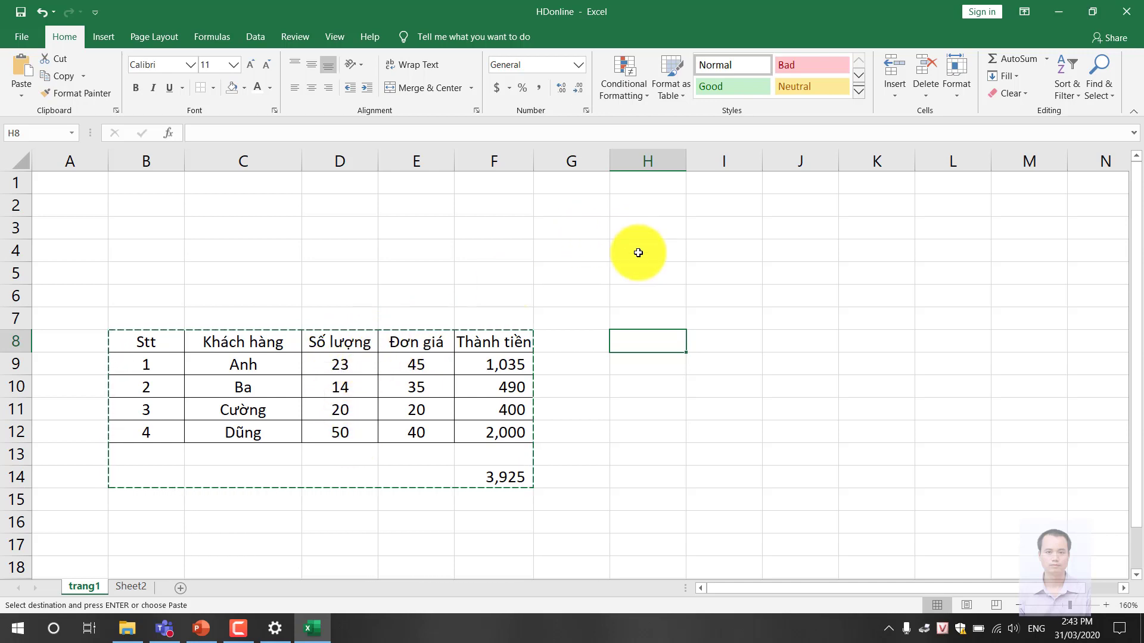
Paste the copied table at H7 and autofit column I to fit Khách hàng.
click(624, 317)
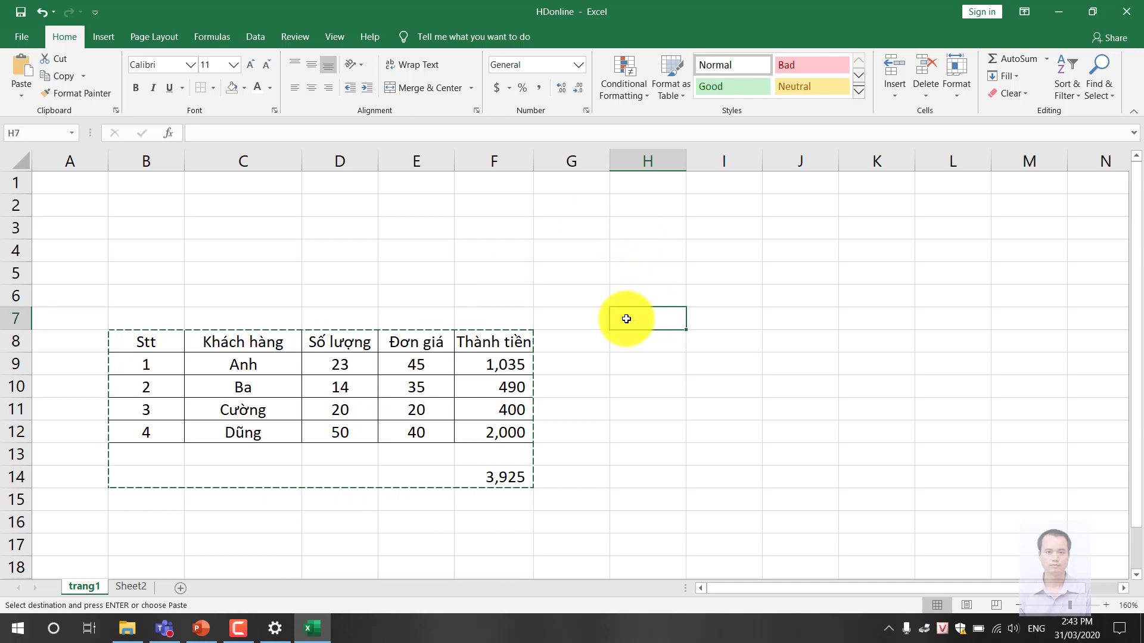
key(ctrl+v)
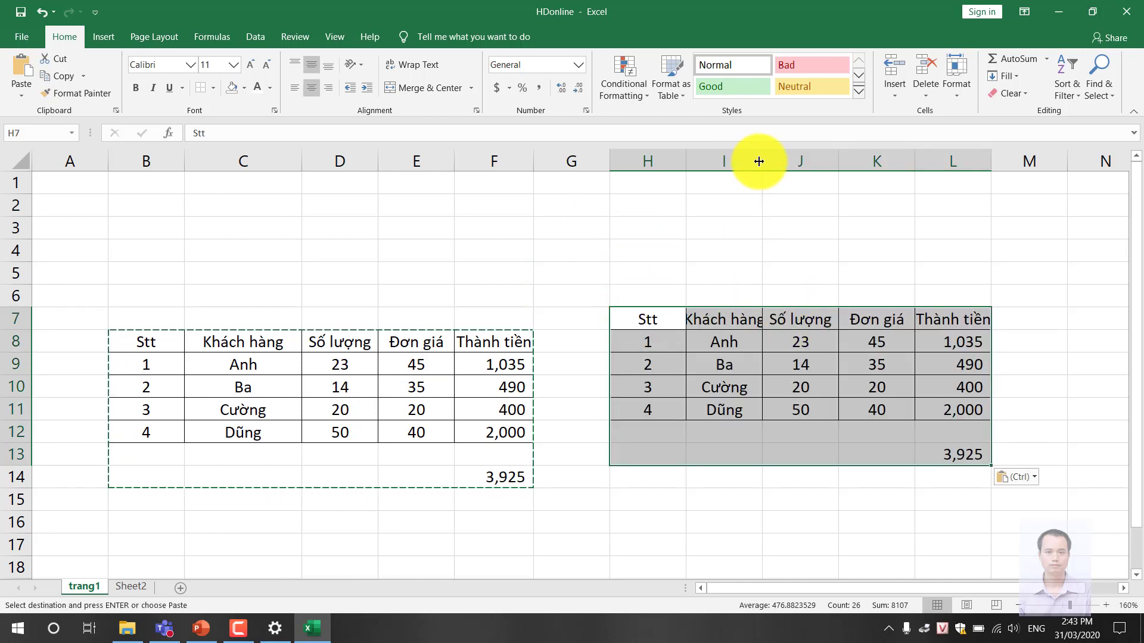
double_click(758, 160)
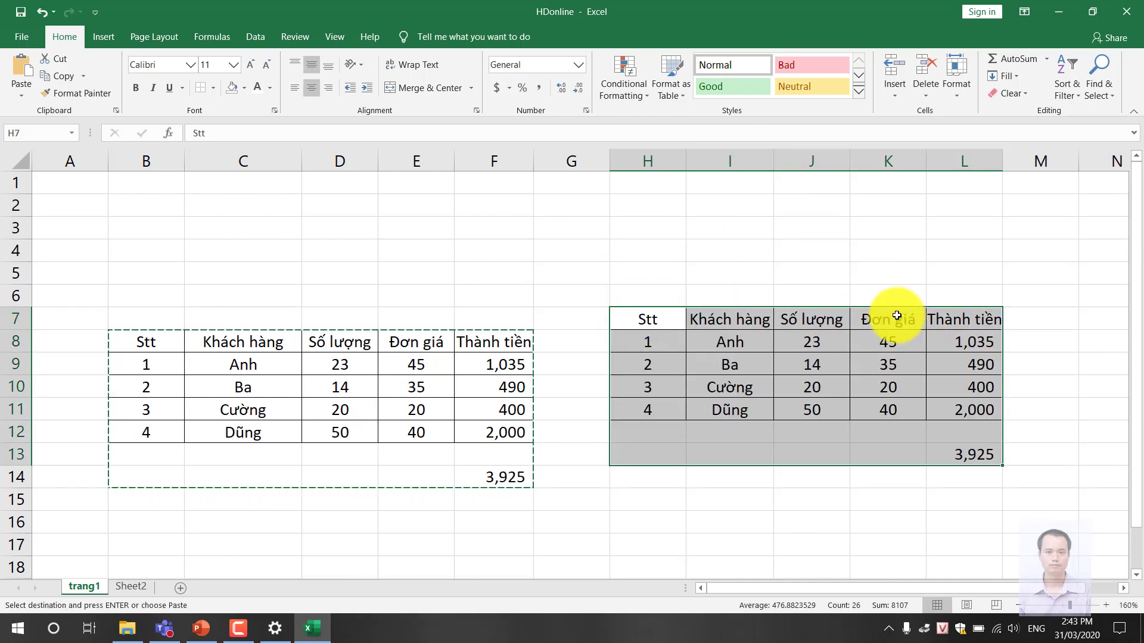
click(897, 316)
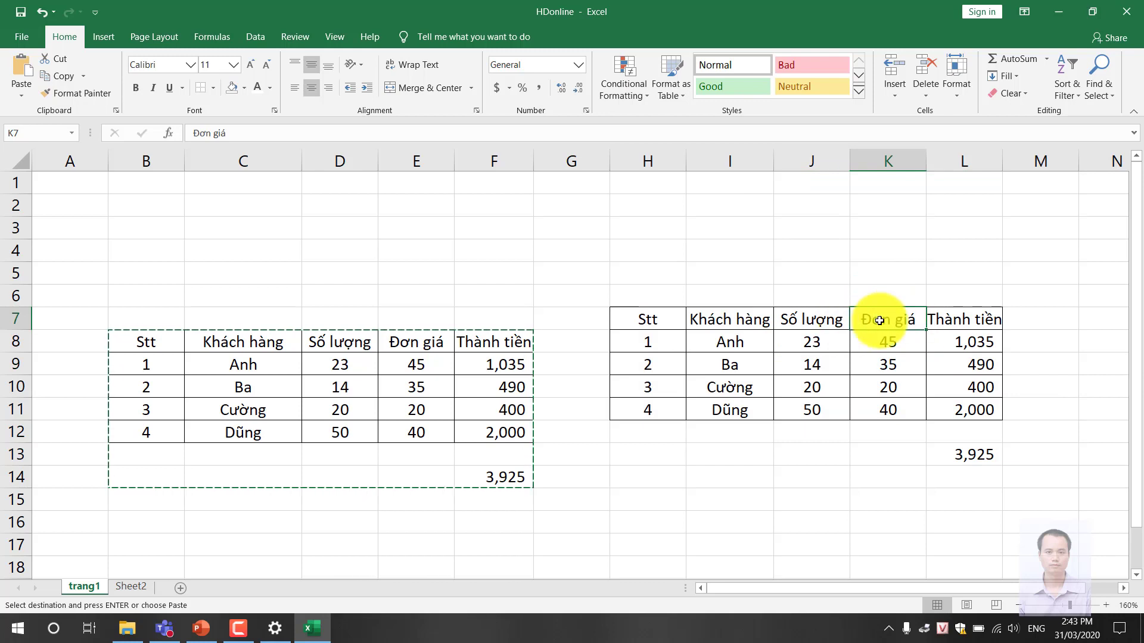
Enter the label Đơn giá in I4 and the unit price 50 in J4.
click(695, 255)
text(Dư)
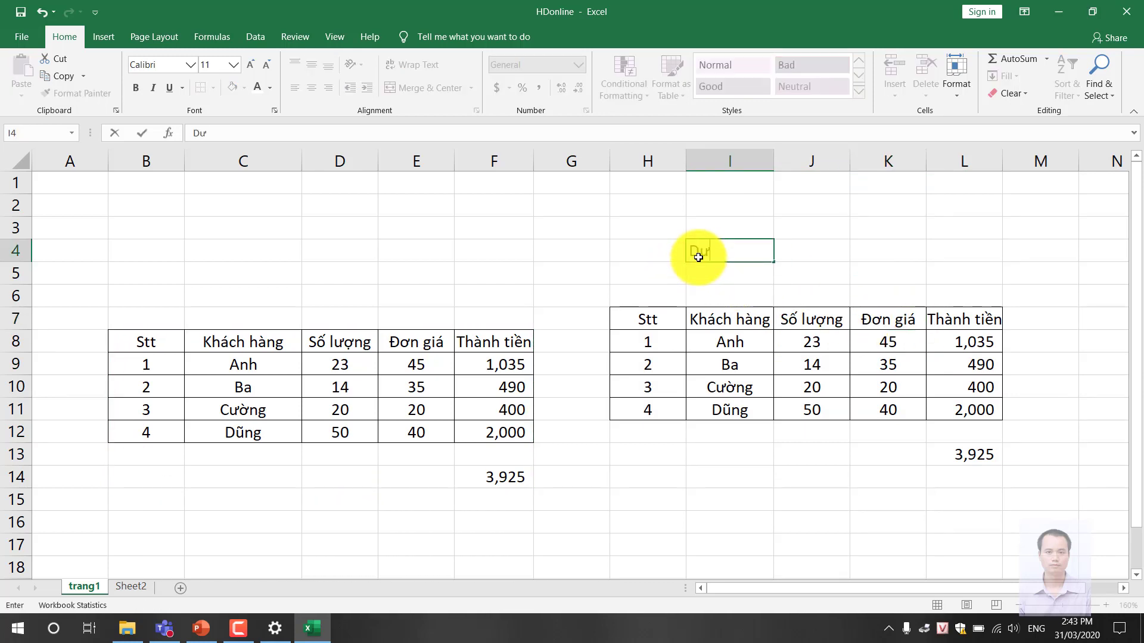
key(BackSpace)
key(BackSpace)
key(BackSpace)
text(Đ)
key(BackSpace)
key(BackSpace)
key(BackSpace)
text(ơn gi)
key(Tab)
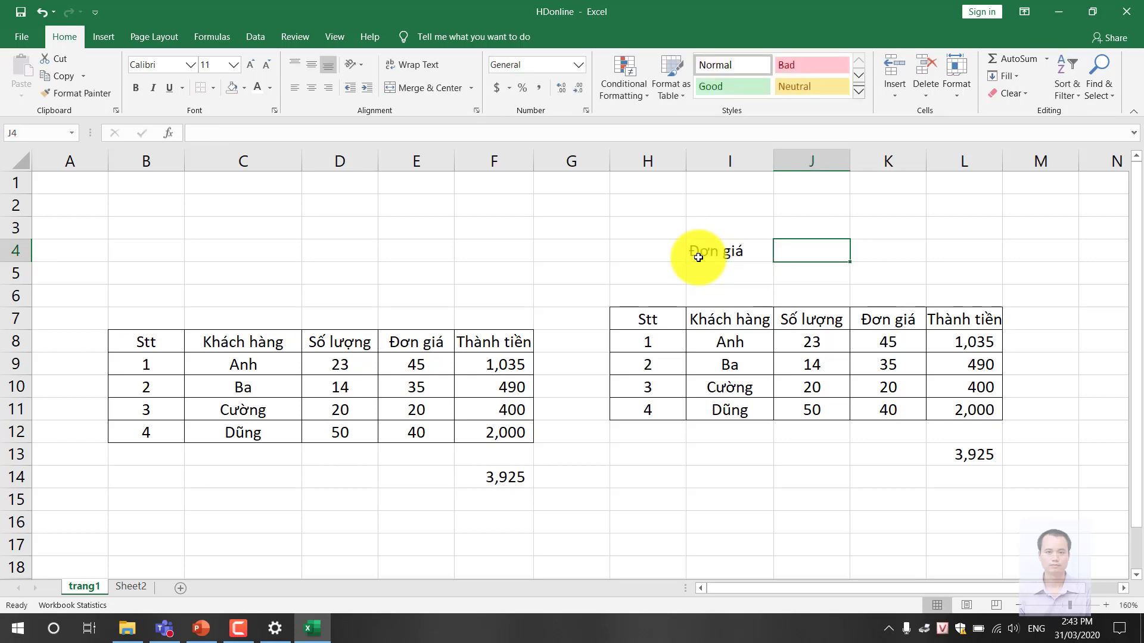
text(3)
key(BackSpace)
text(50)
key(Return)
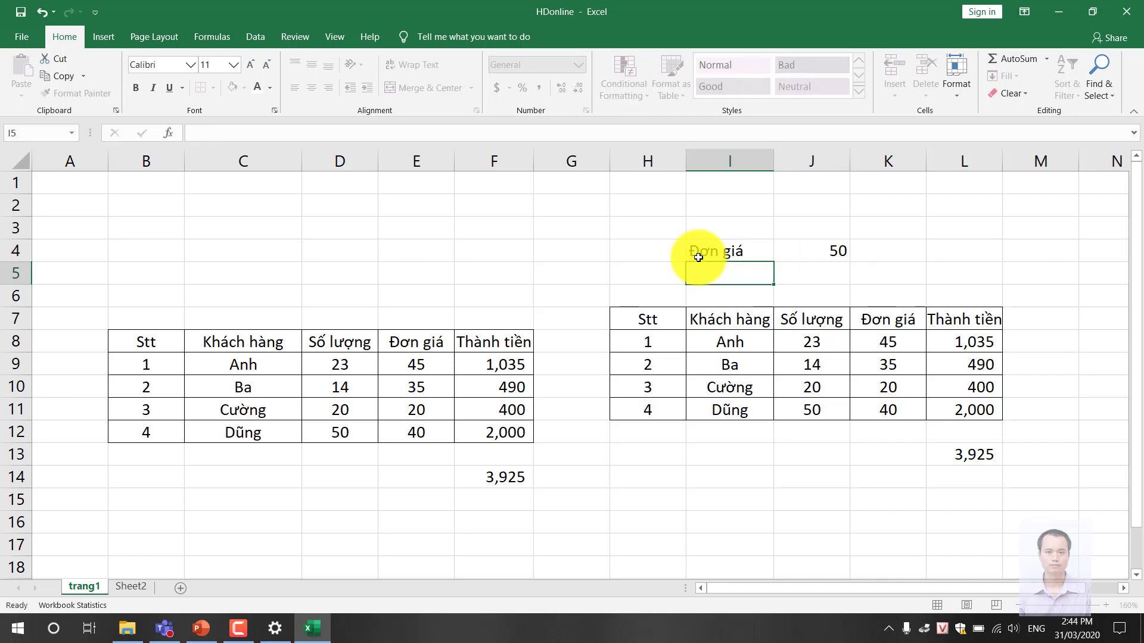
Delete the second table's Đơn giá column K, leaving K8's Thành tiền formula showing #REF!
click(876, 167)
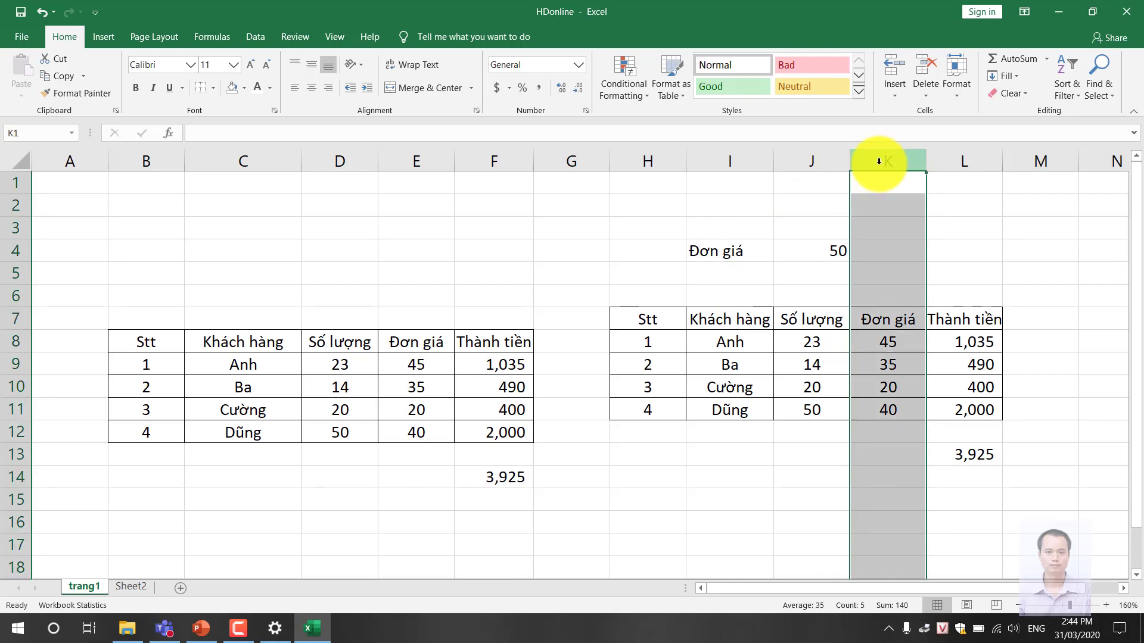
right_click(878, 160)
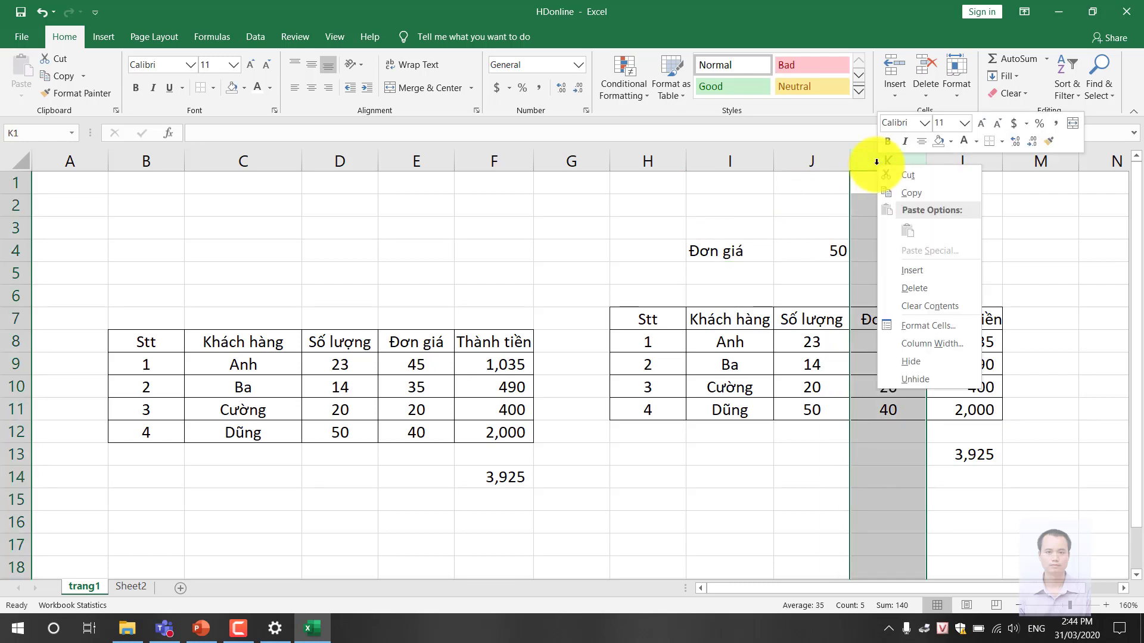
click(915, 289)
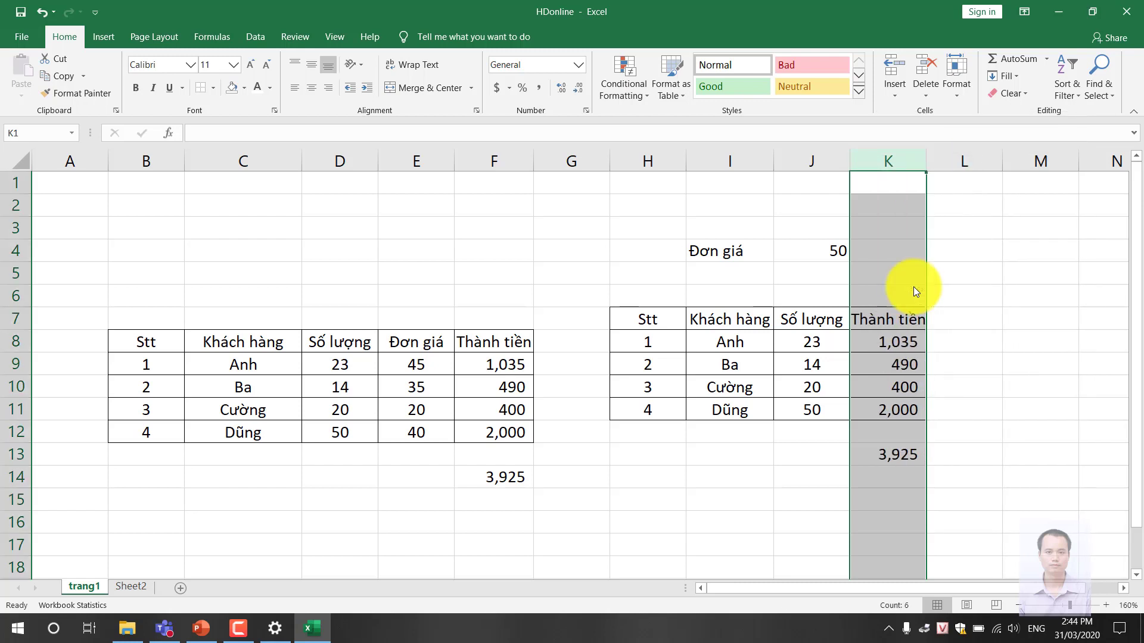
click(881, 342)
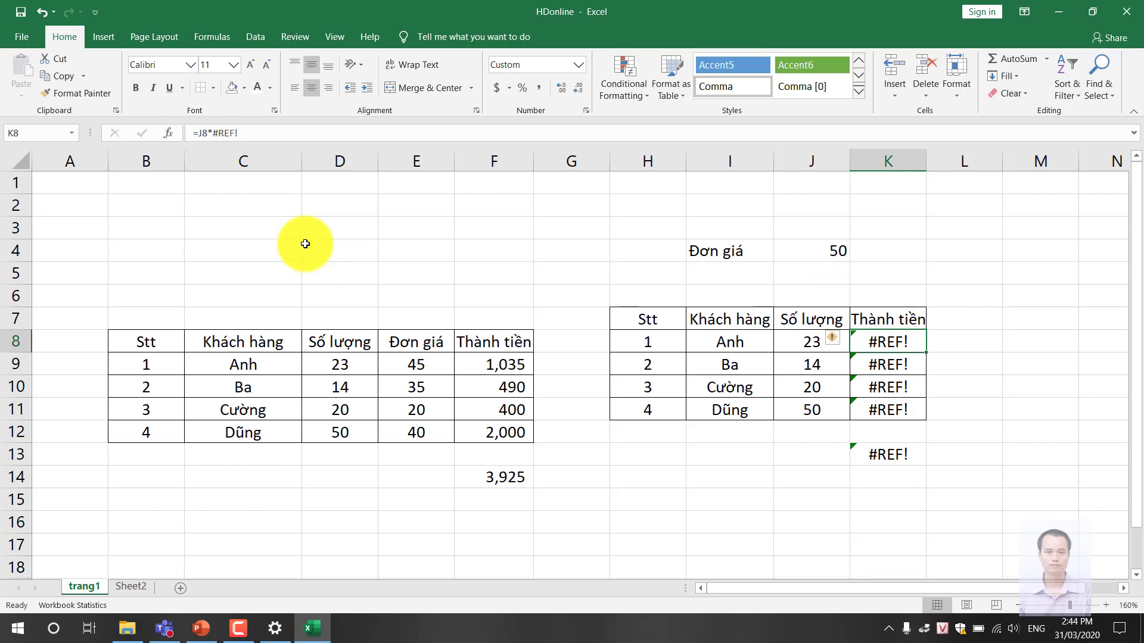
click(206, 294)
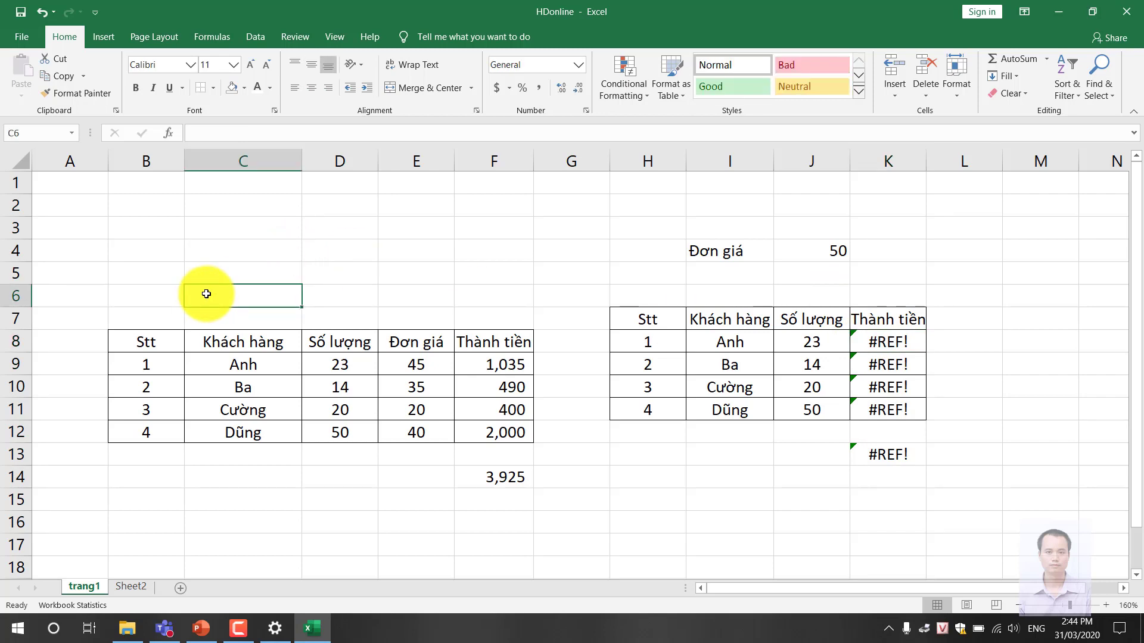
Caption the first table 'Khách mua các mặt hàng khác nhau' in C6 and begin a caption in H2.
text(Khách)
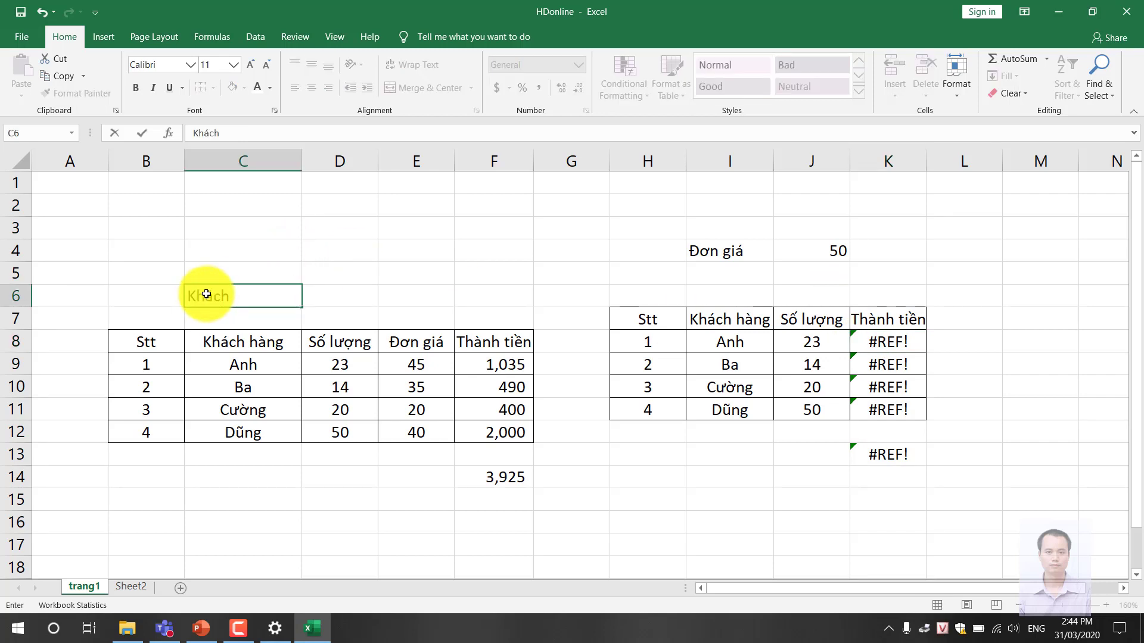
text(ca)
text(mặt hang)
text(khac)
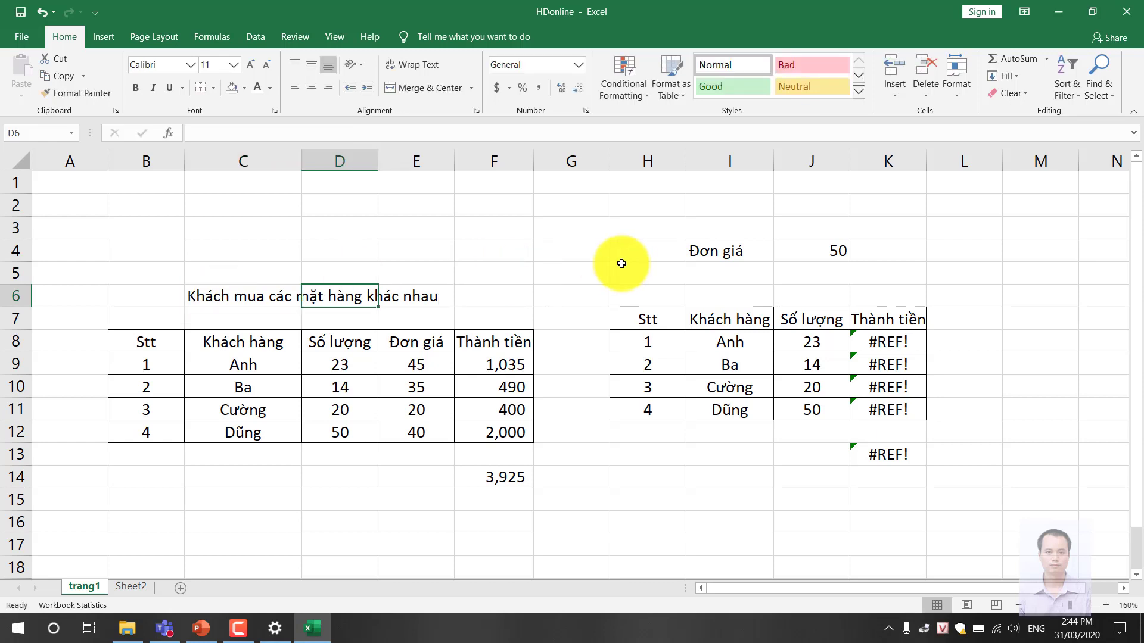
click(664, 207)
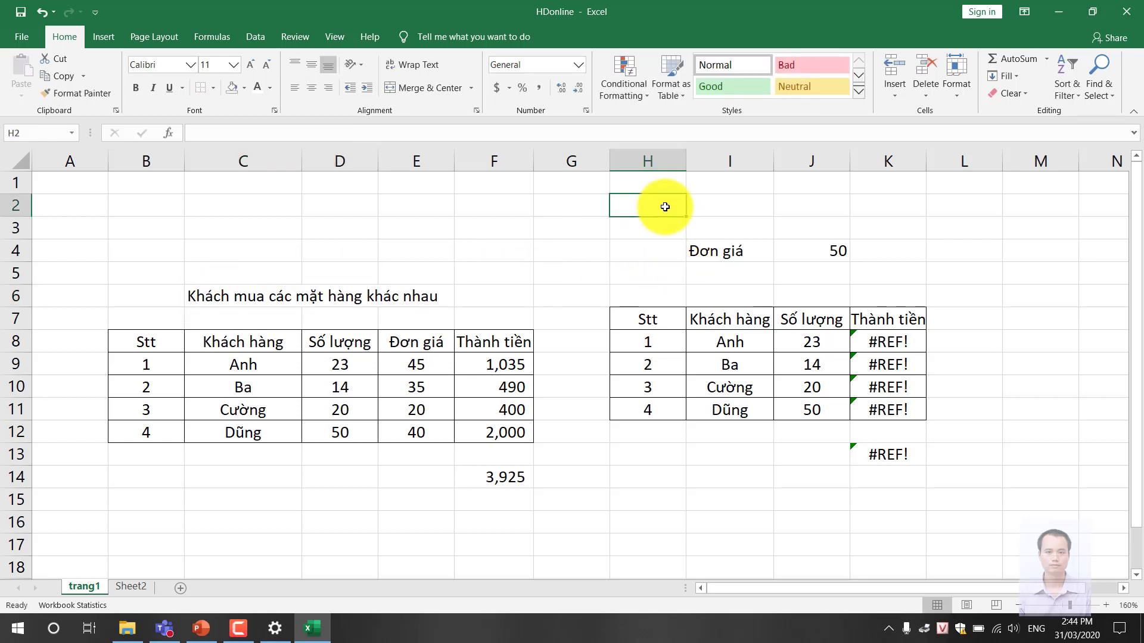
text(Khác)
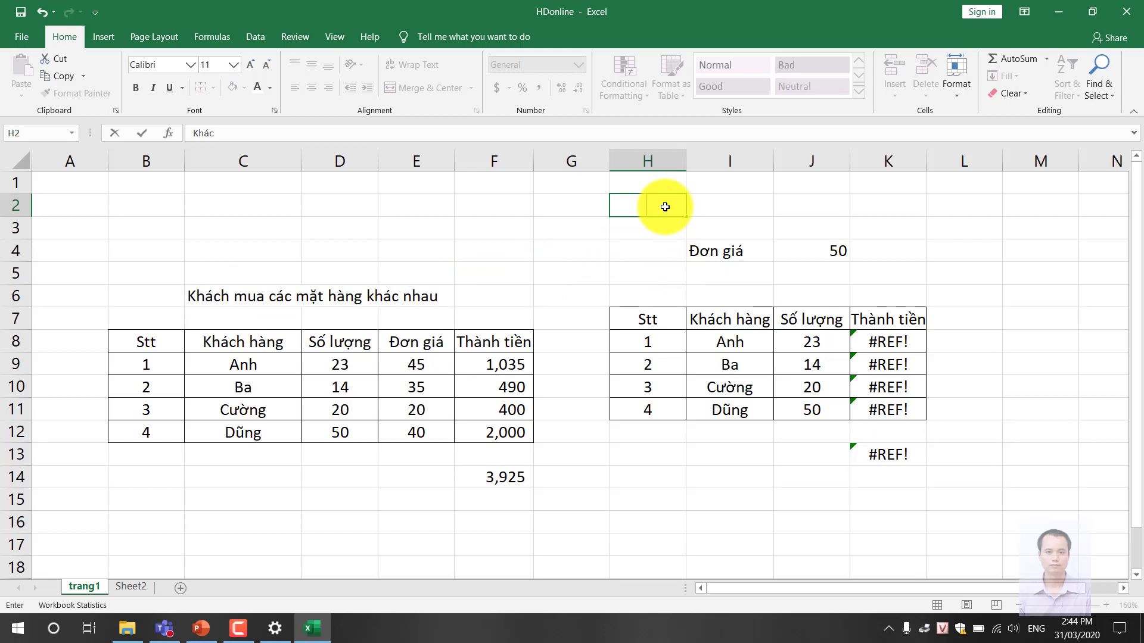
key(ctrl+Return)
text(Kha)
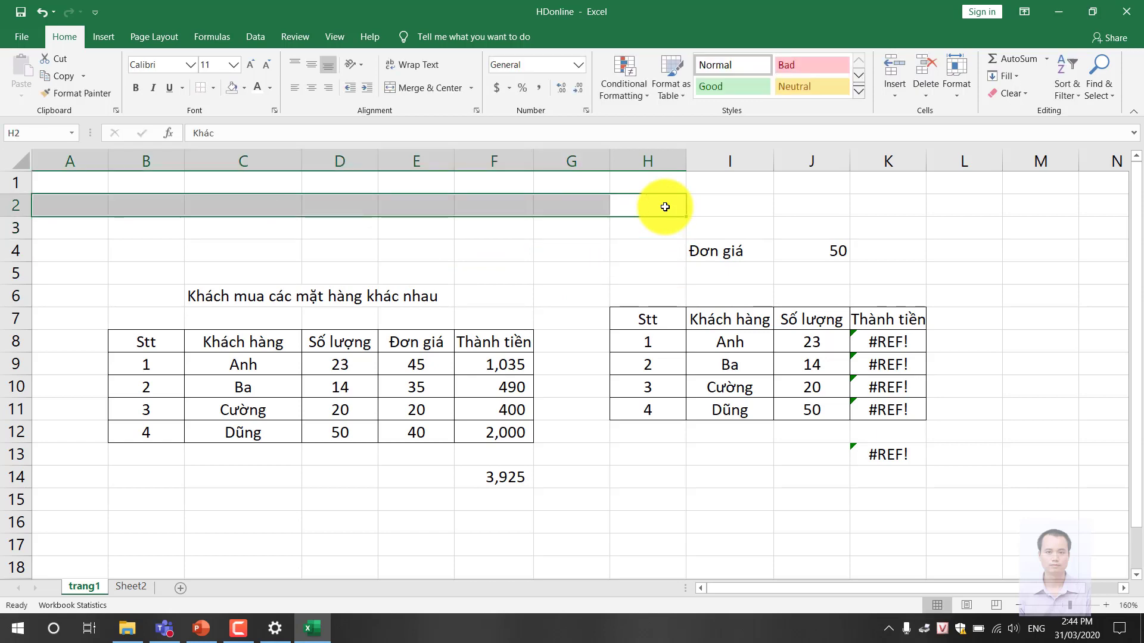
click(660, 250)
Apply a font colour to H1:K4 and change H2 to read 'Khách mua cùng một mặt hàng'.
mouse_move(623, 180)
mouse_down()
mouse_move(899, 262)
mouse_move(890, 295)
mouse_up()
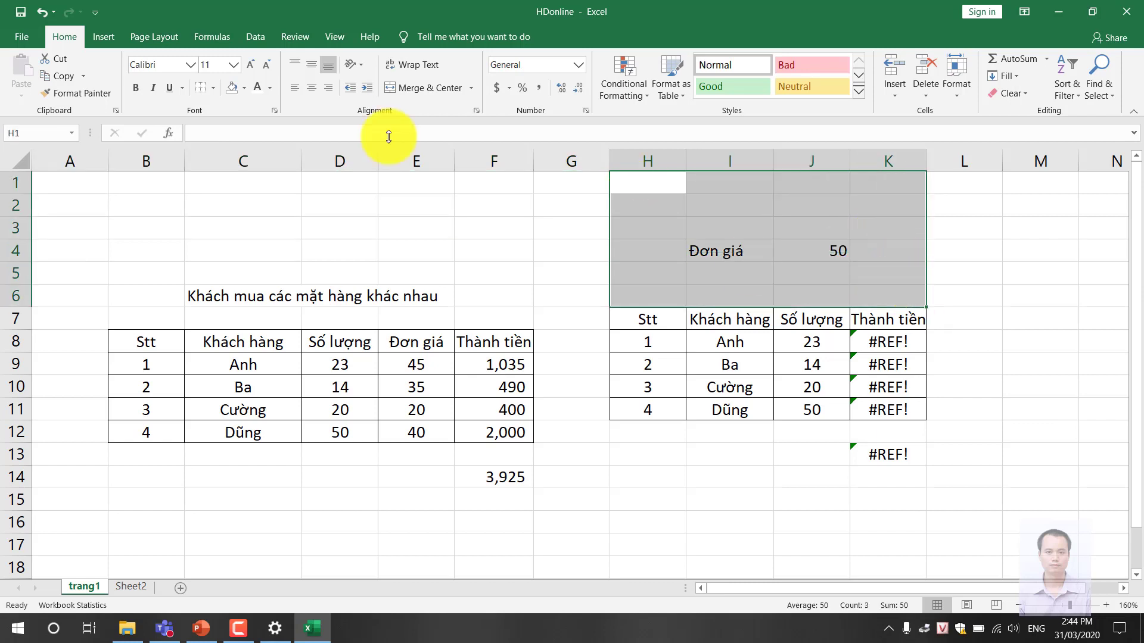
click(269, 87)
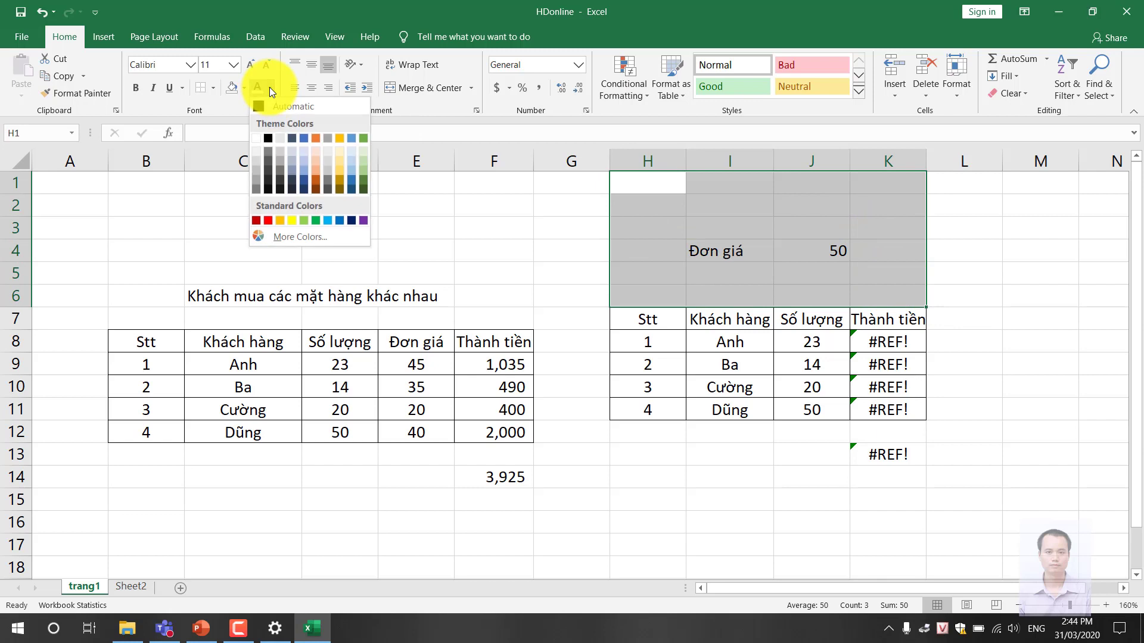
click(269, 136)
click(636, 215)
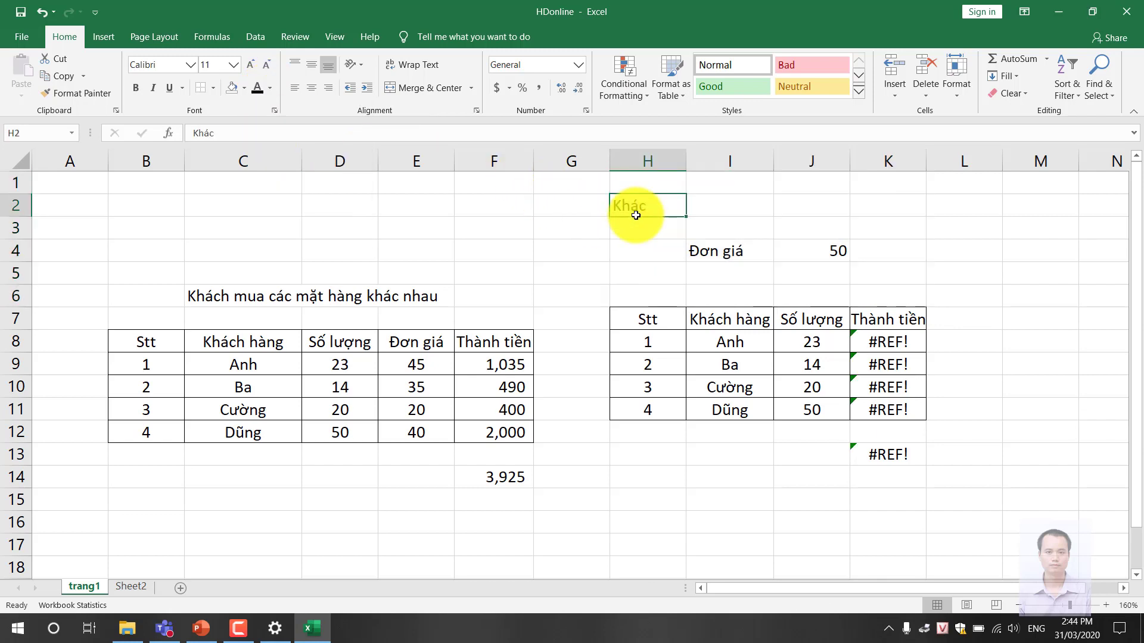
key(F2)
text(h mua )
text(cùng)
text( một)
text(mã )
text(hang)
key(Return)
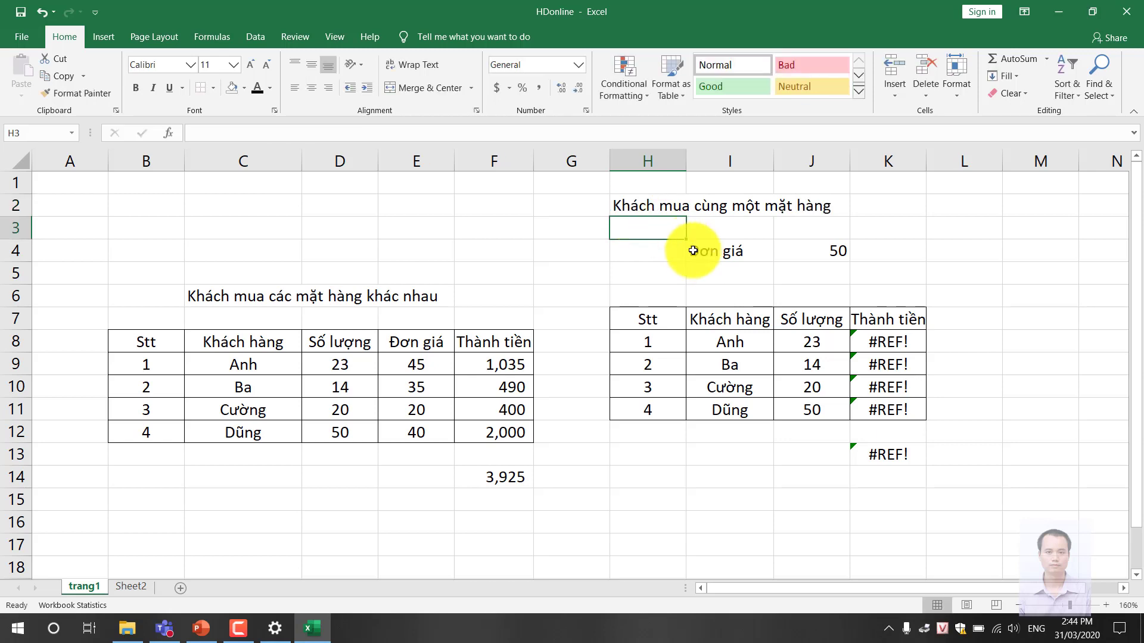
click(739, 250)
click(813, 252)
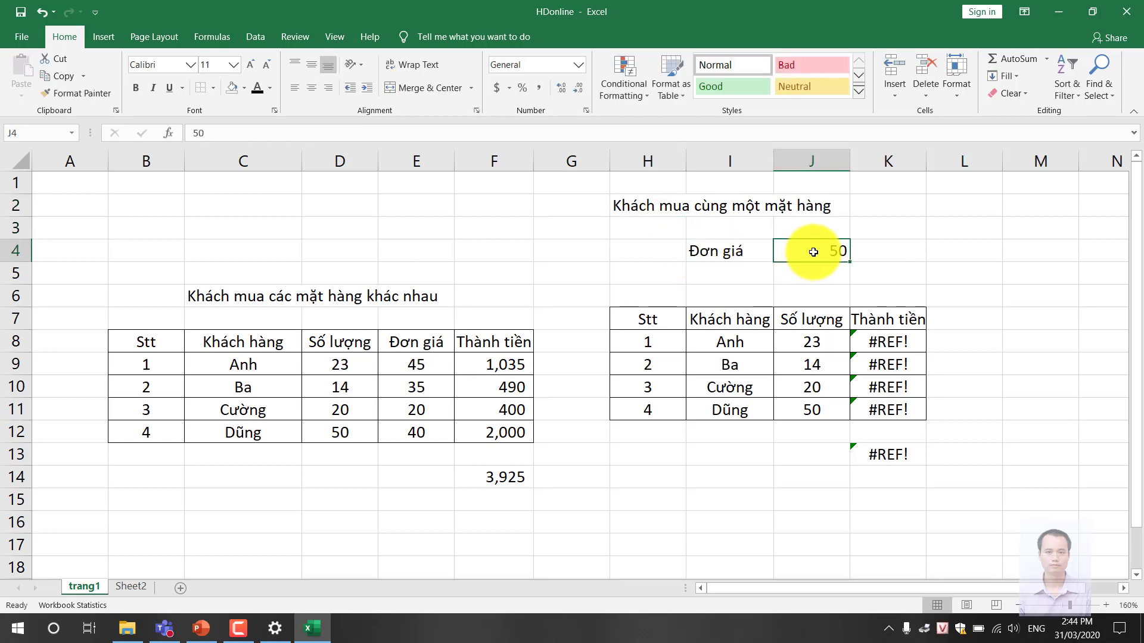
Rewrite K8 as =J8*J4 to get 1,150 and fill it down to K11, producing errors below.
click(869, 247)
click(840, 250)
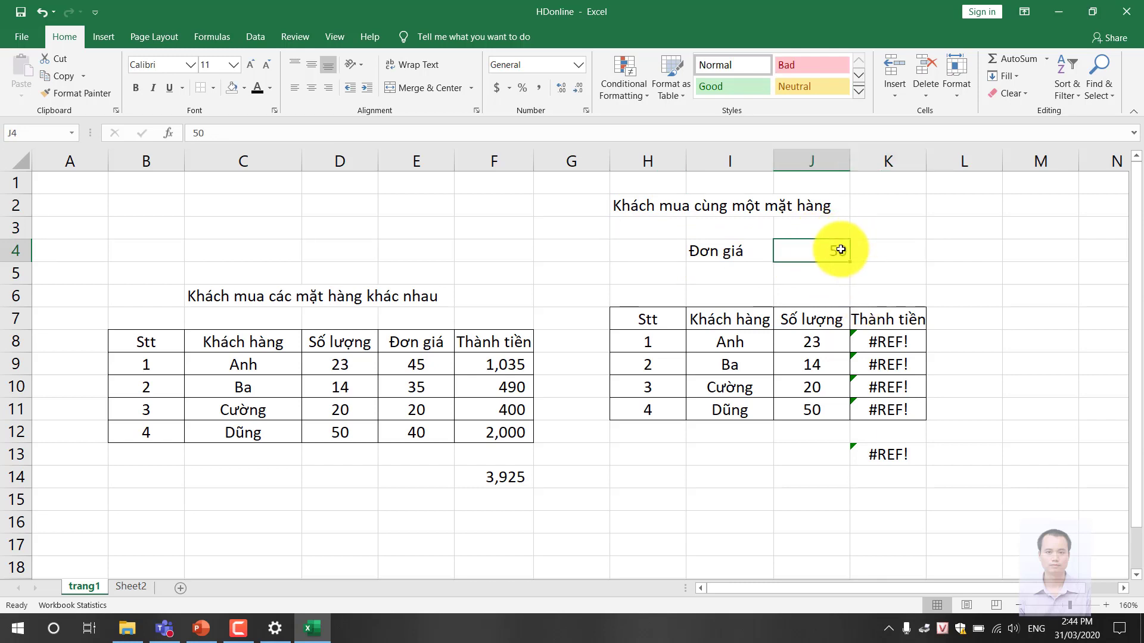
click(879, 348)
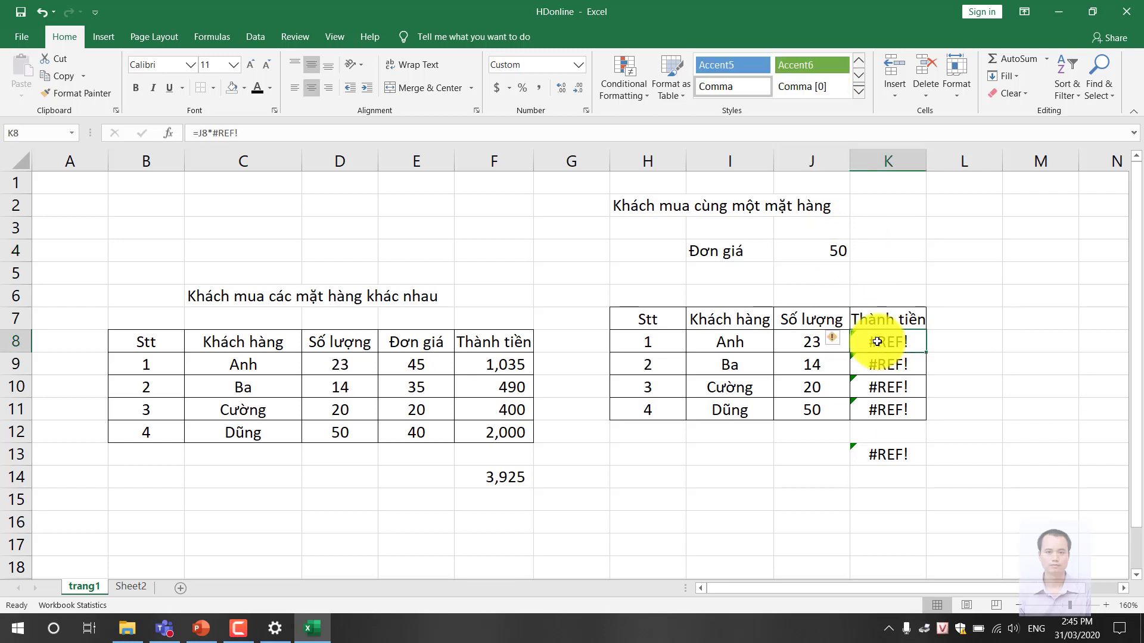
click(813, 133)
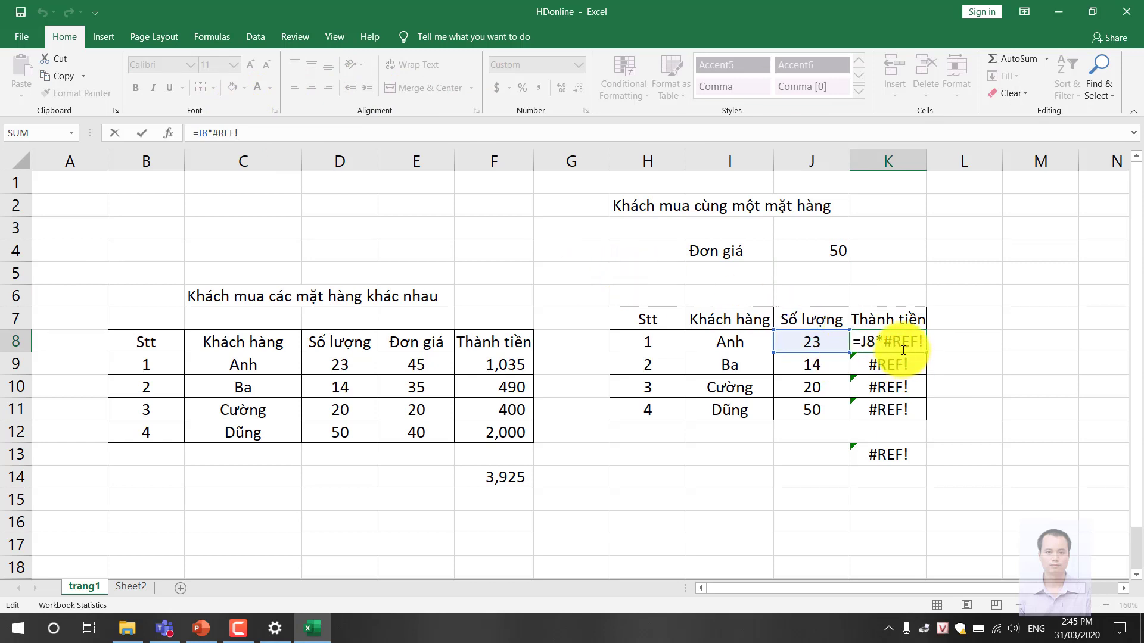
key(BackSpace)
key(BackSpace)
key(BackSpace)
key(BackSpace)
key(BackSpace)
click(825, 247)
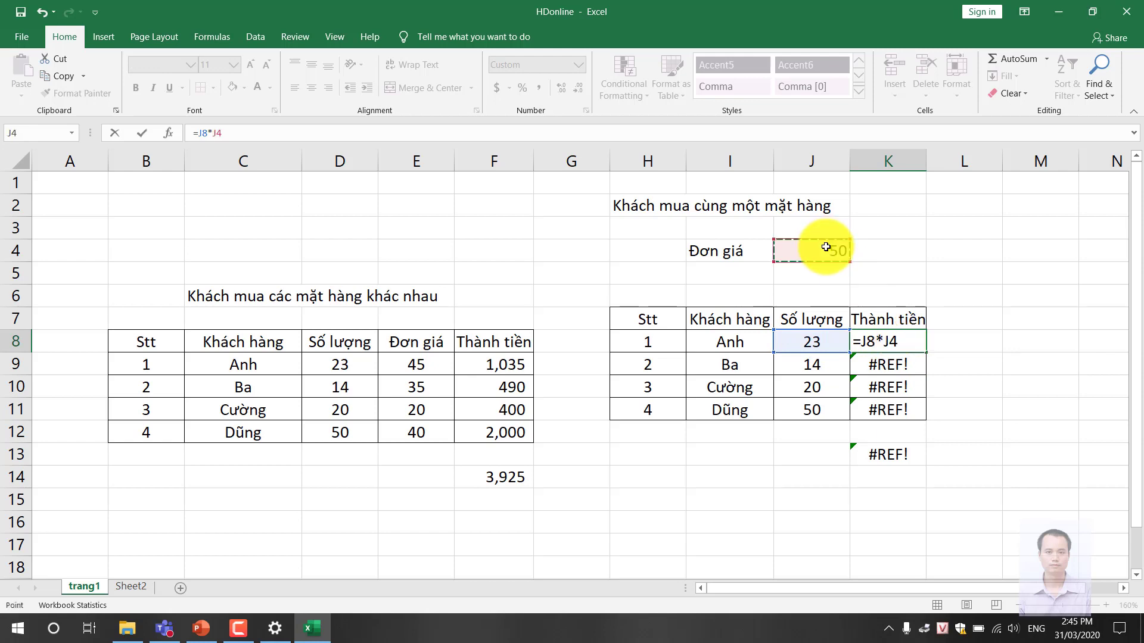
key(Return)
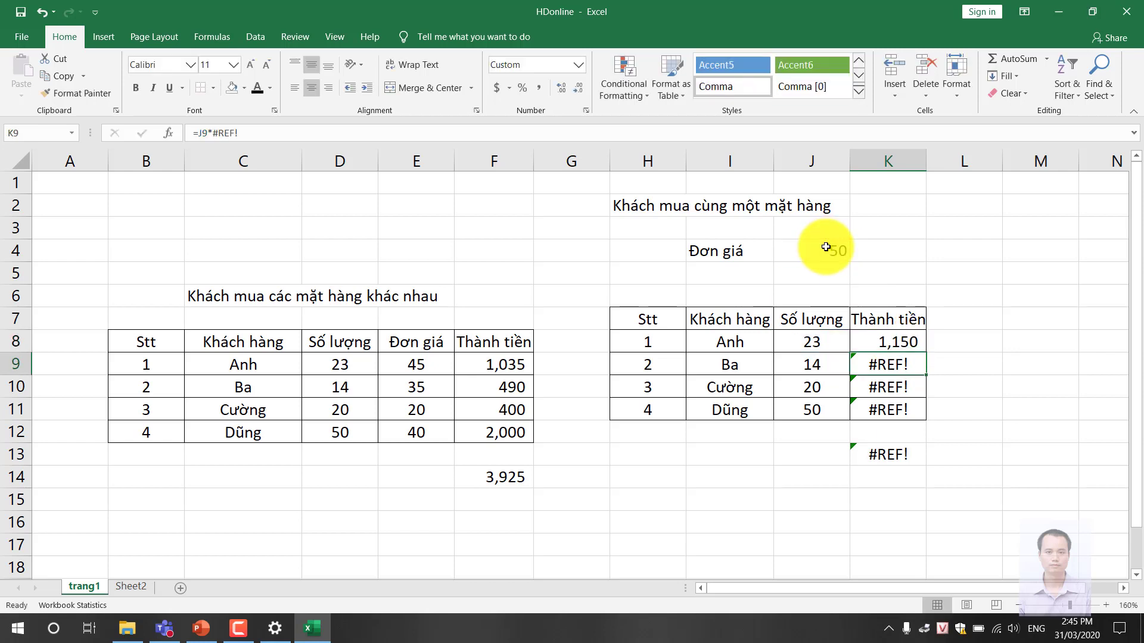
click(891, 342)
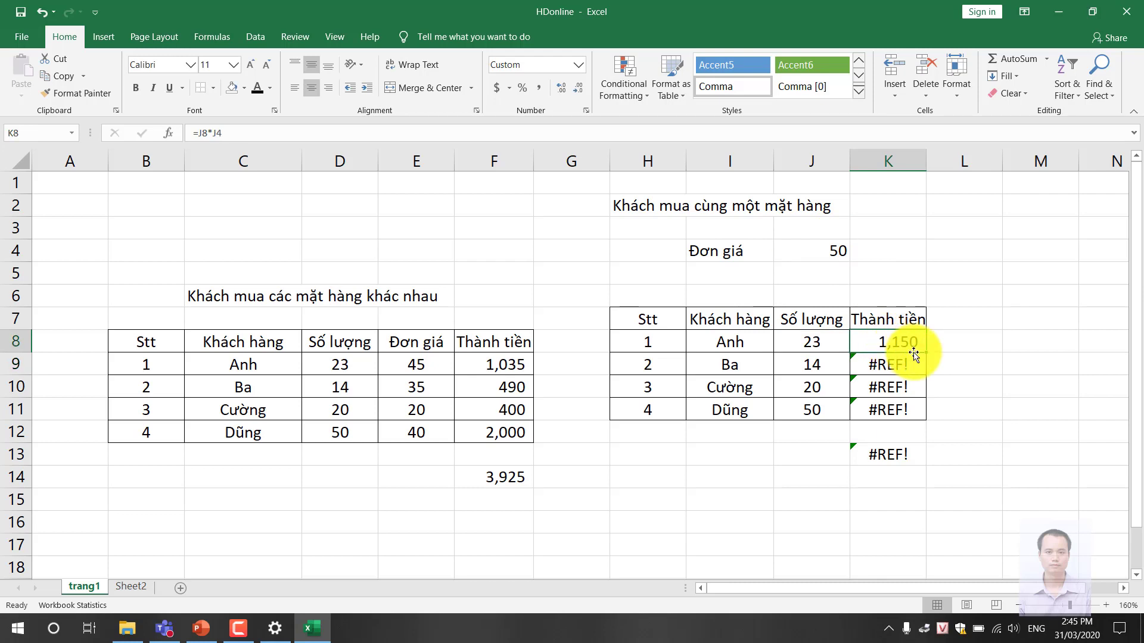
drag(927, 352, 925, 416)
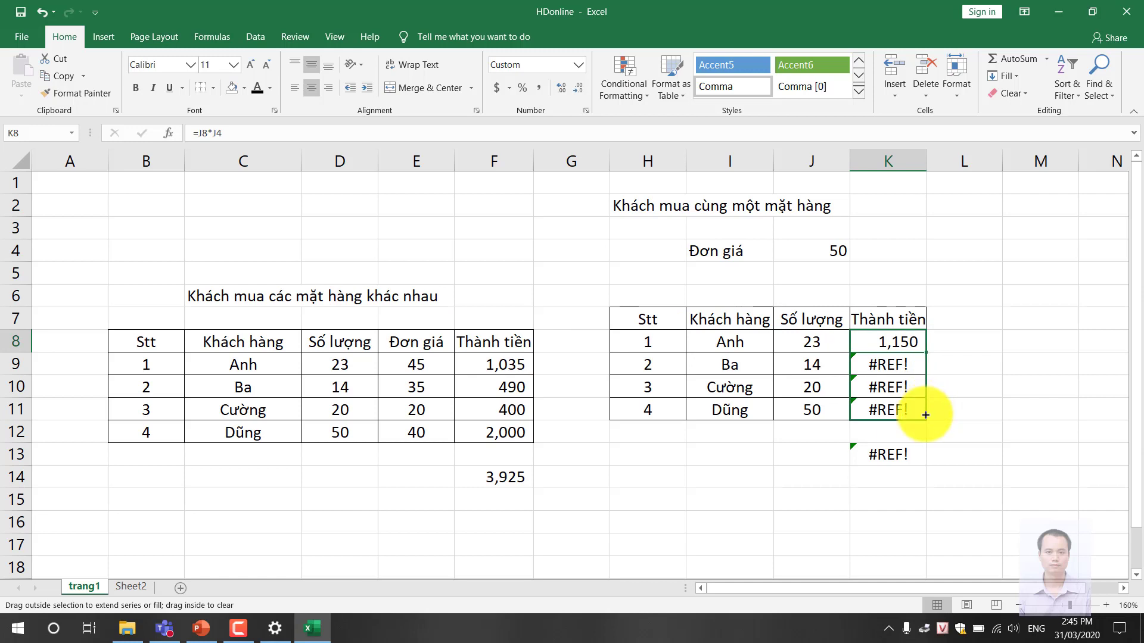
Inspect K9's copied formula =J9*J5 and compare the Thành tiền results against the J4 unit price.
click(959, 402)
click(905, 362)
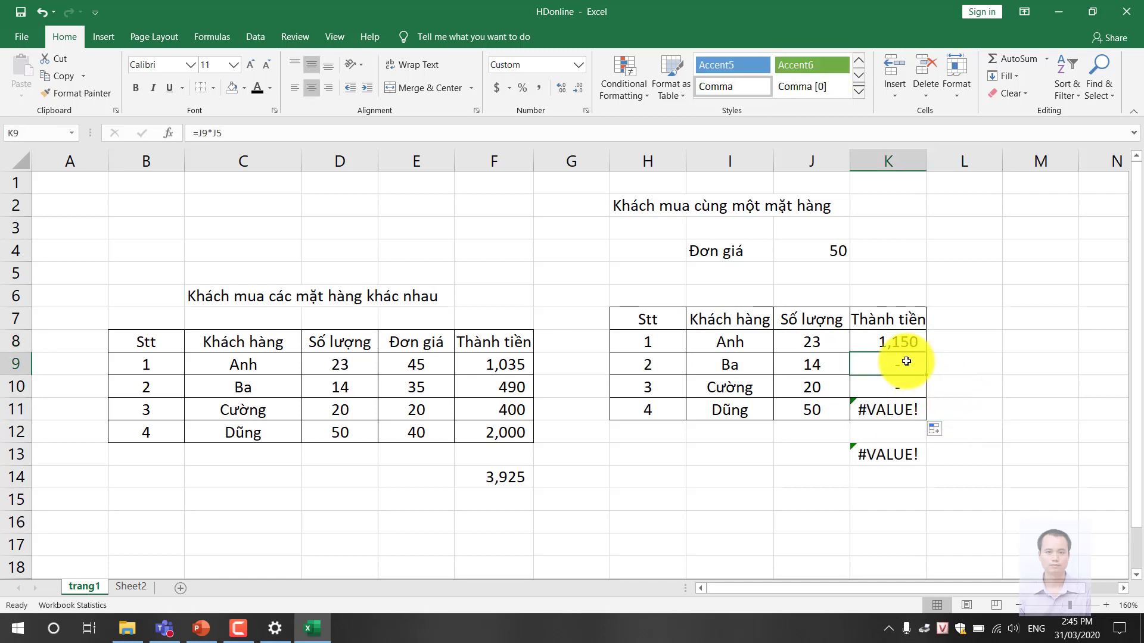
double_click(894, 371)
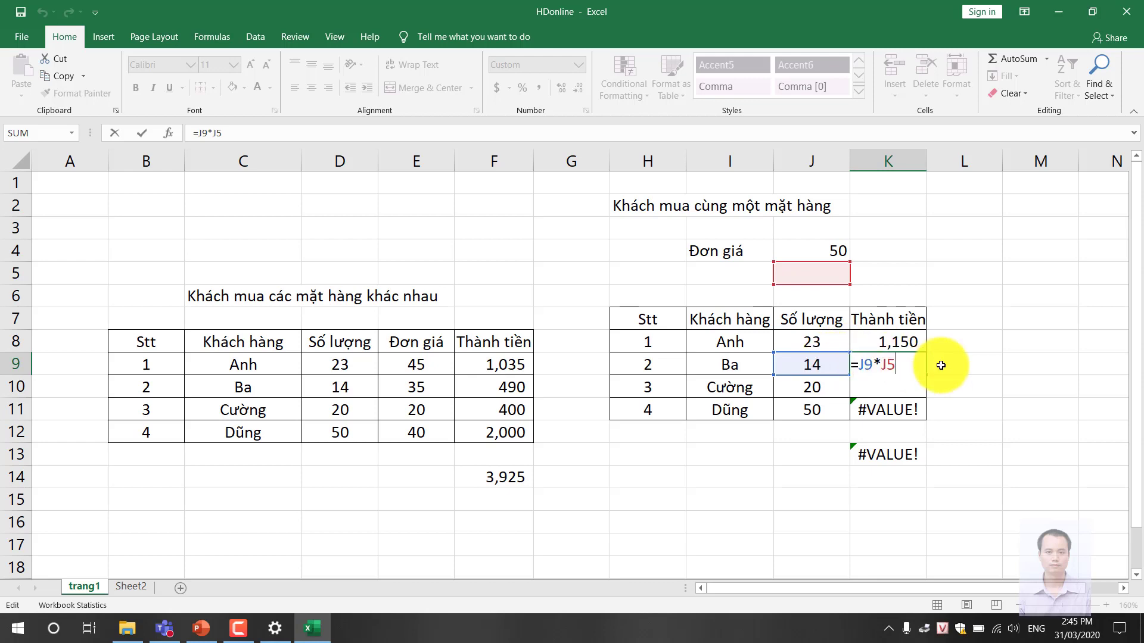
key(ctrl+Return)
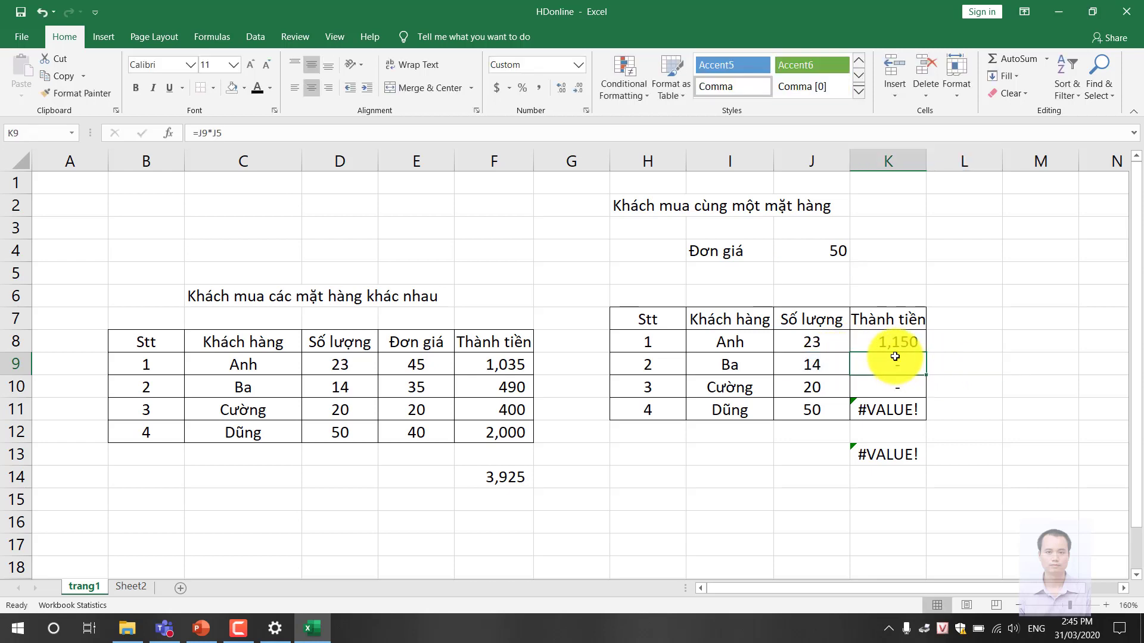
click(896, 342)
drag(903, 341, 900, 411)
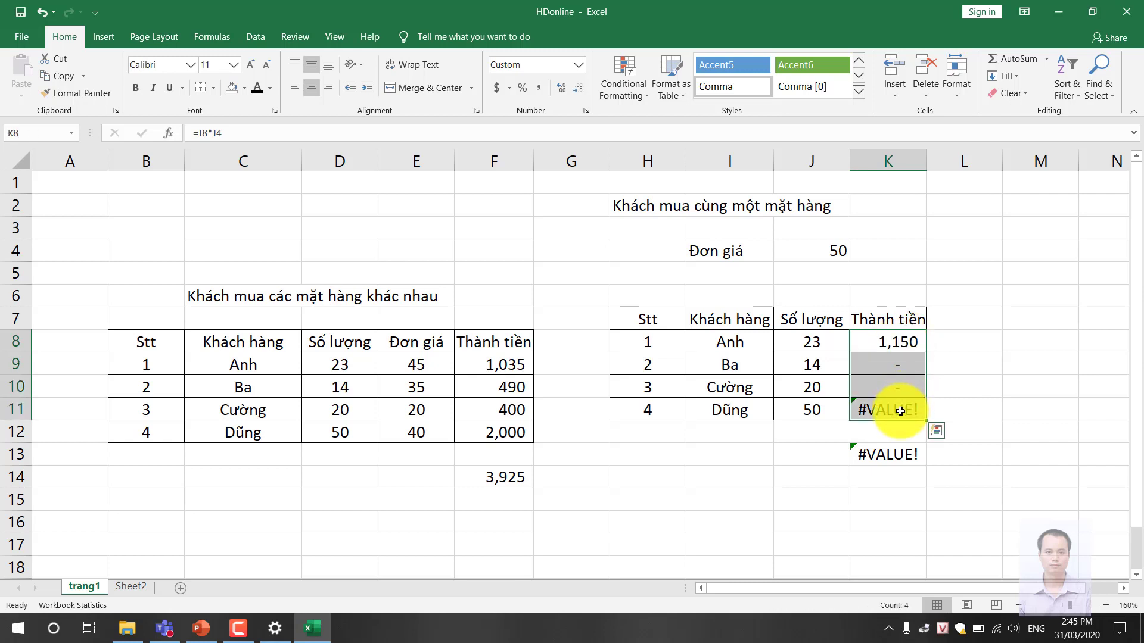
click(887, 336)
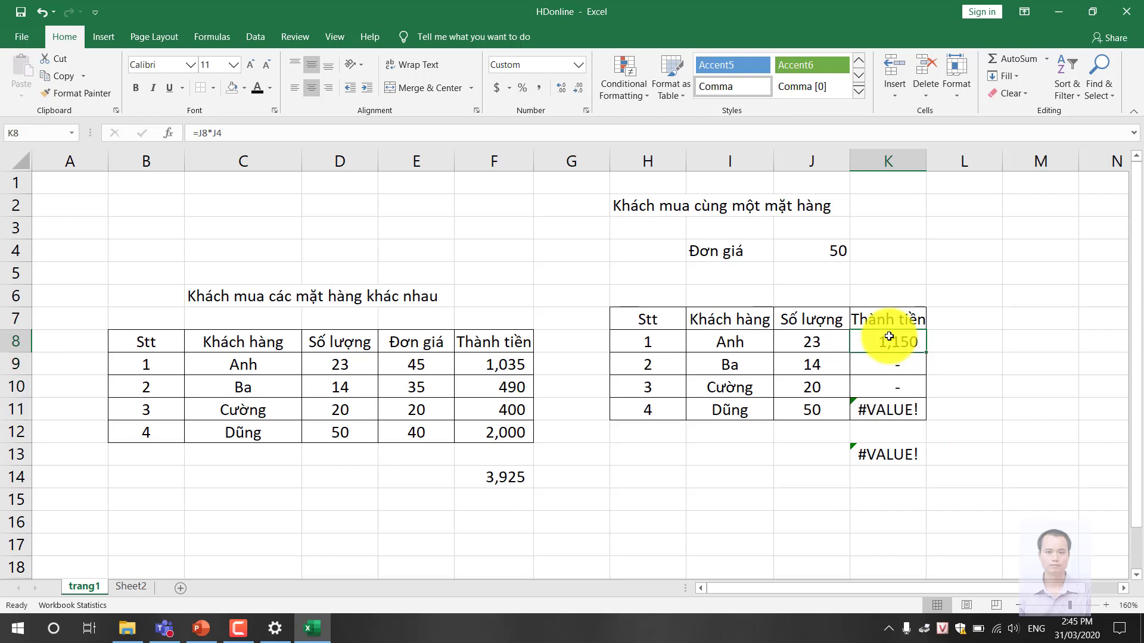
click(831, 247)
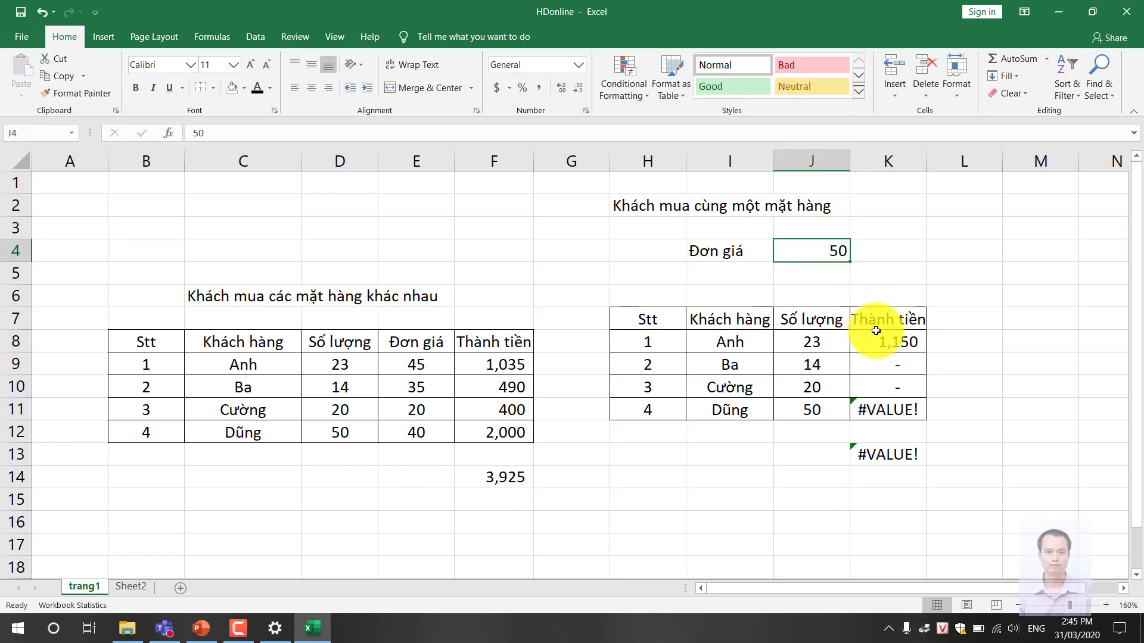
Change K9's reference from J5 to J4 so Ba's Thành tiền shows 700.
click(872, 365)
key(F2)
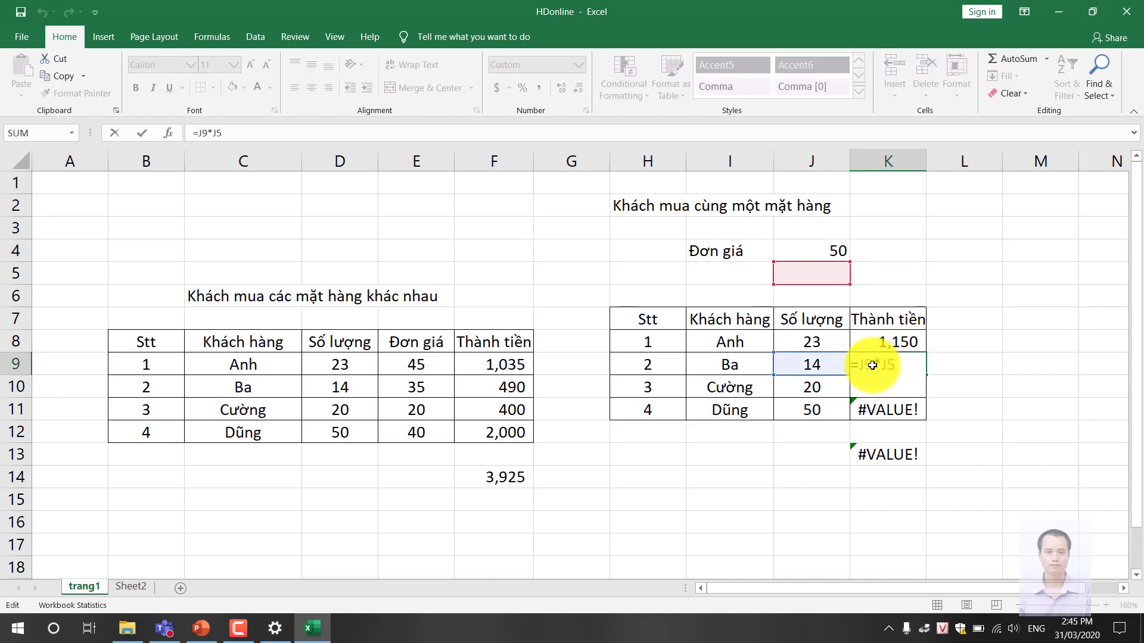
key(BackSpace)
text(4)
key(Return)
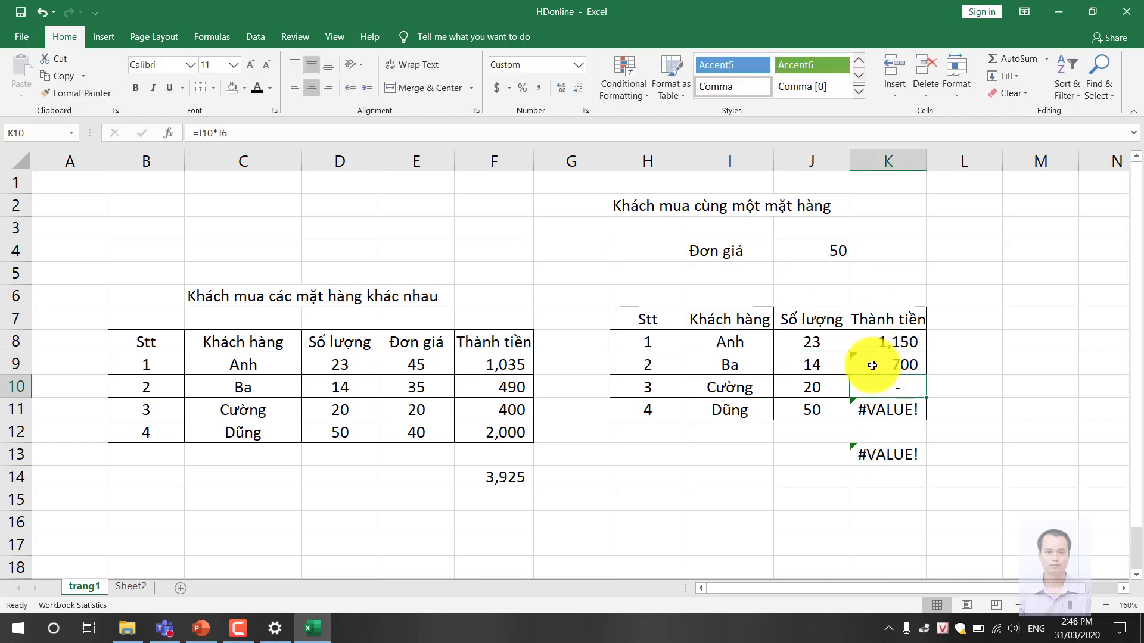
Change K10 and K11 to reference J4, giving 1,000 and 2,500.
key(F2)
key(BackSpace)
text(4)
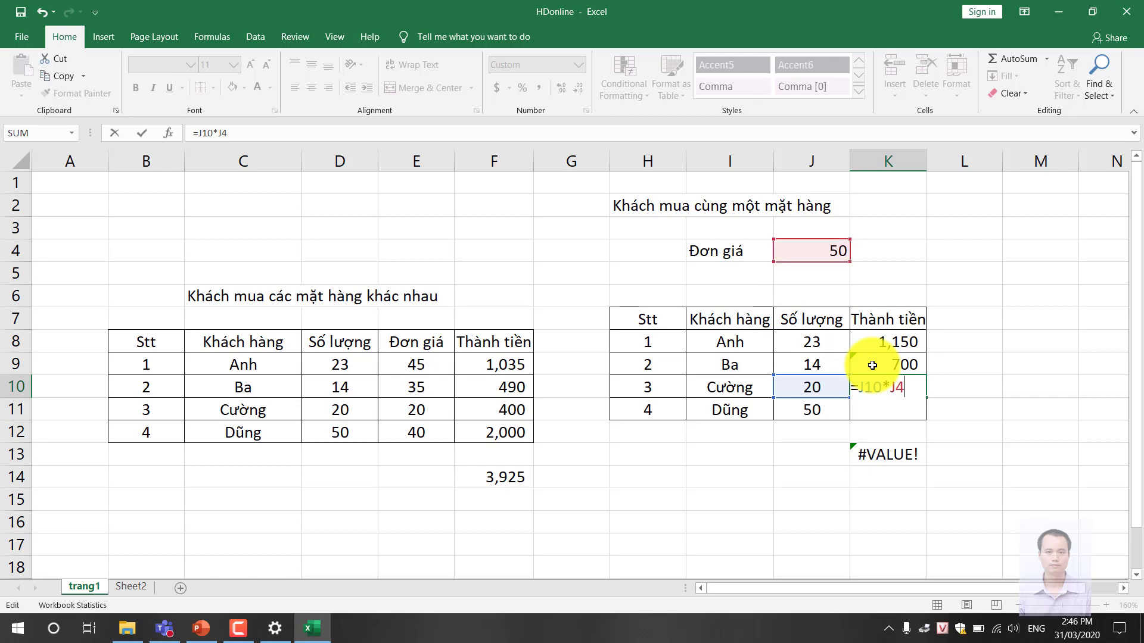
key(Return)
key(F2)
key(BackSpace)
text(4)
key(Return)
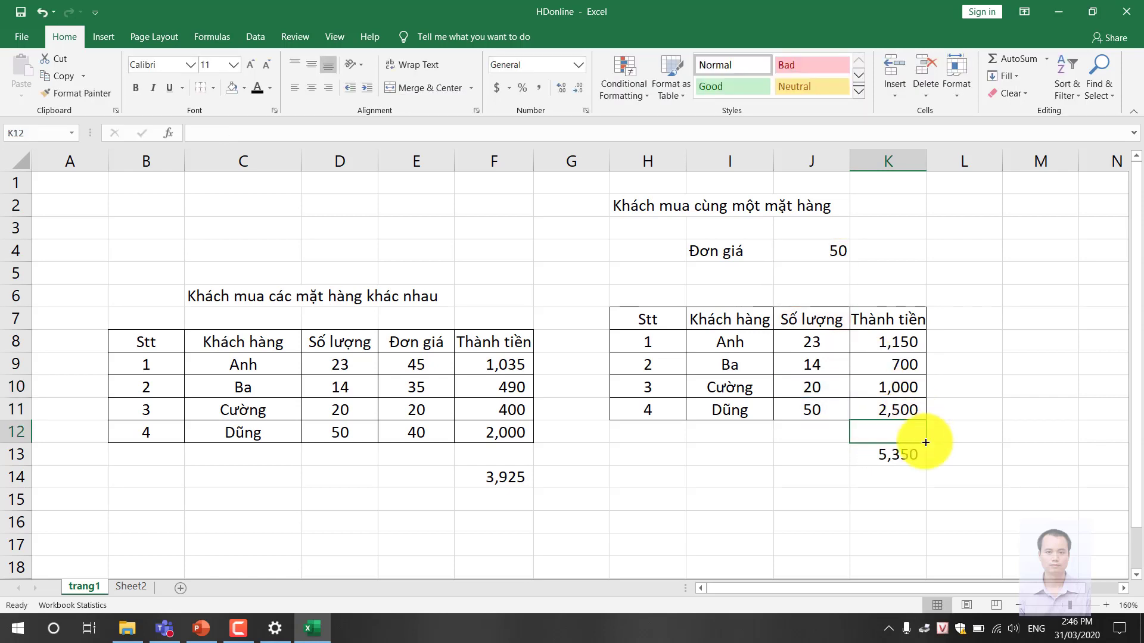
Check the K13 total of 5,350 and review the Thành tiền results in K8:K11.
click(898, 452)
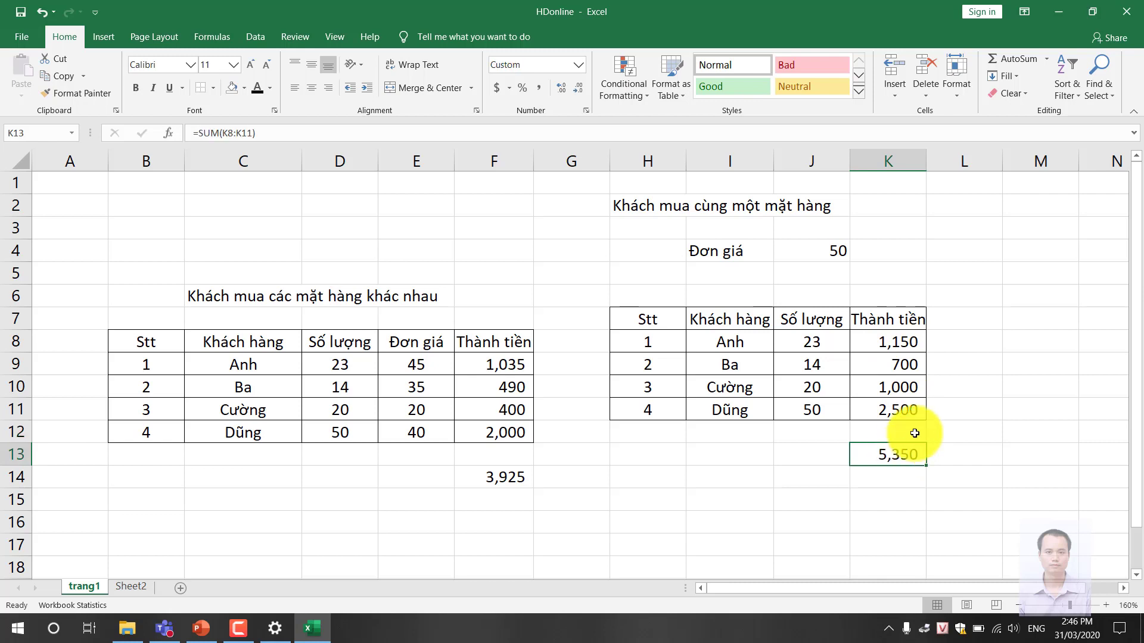
click(910, 345)
drag(909, 344, 902, 409)
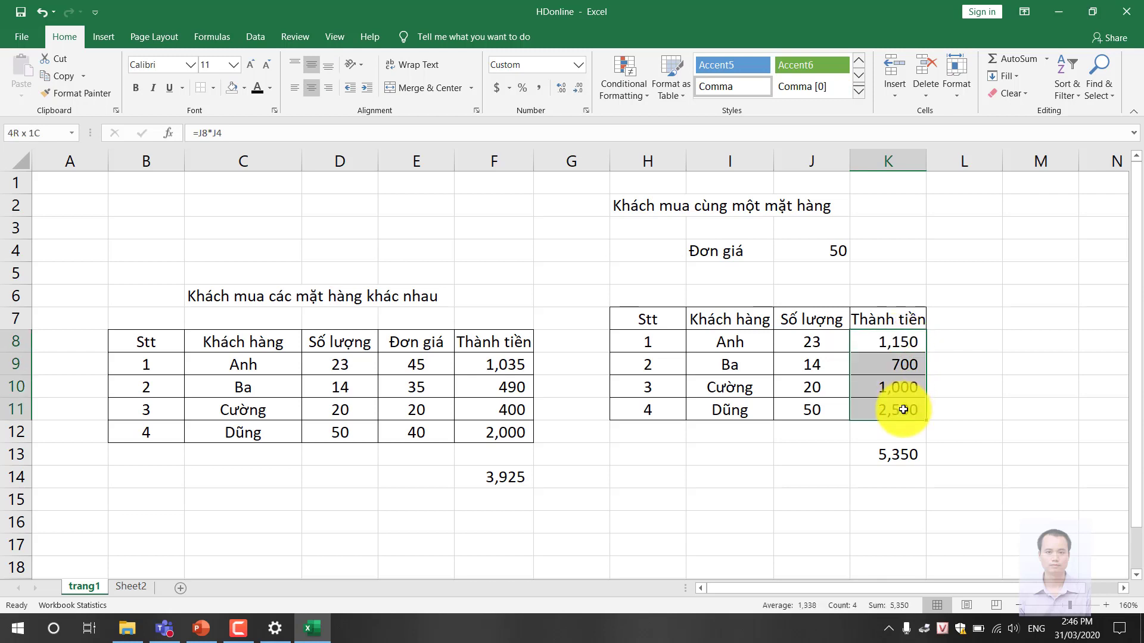
click(914, 371)
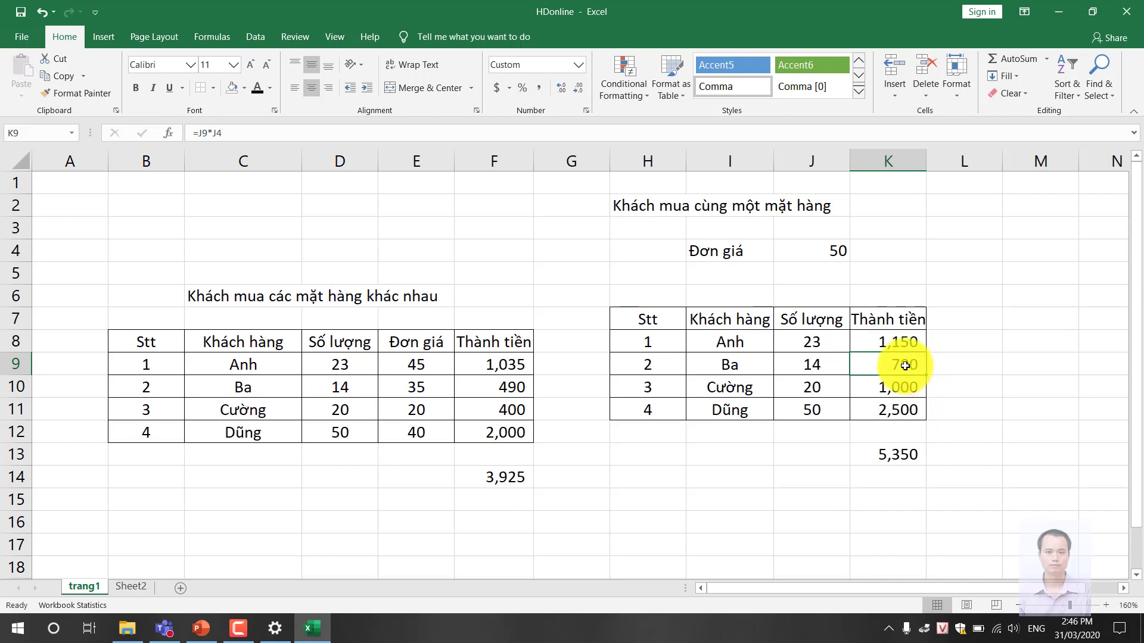
click(897, 341)
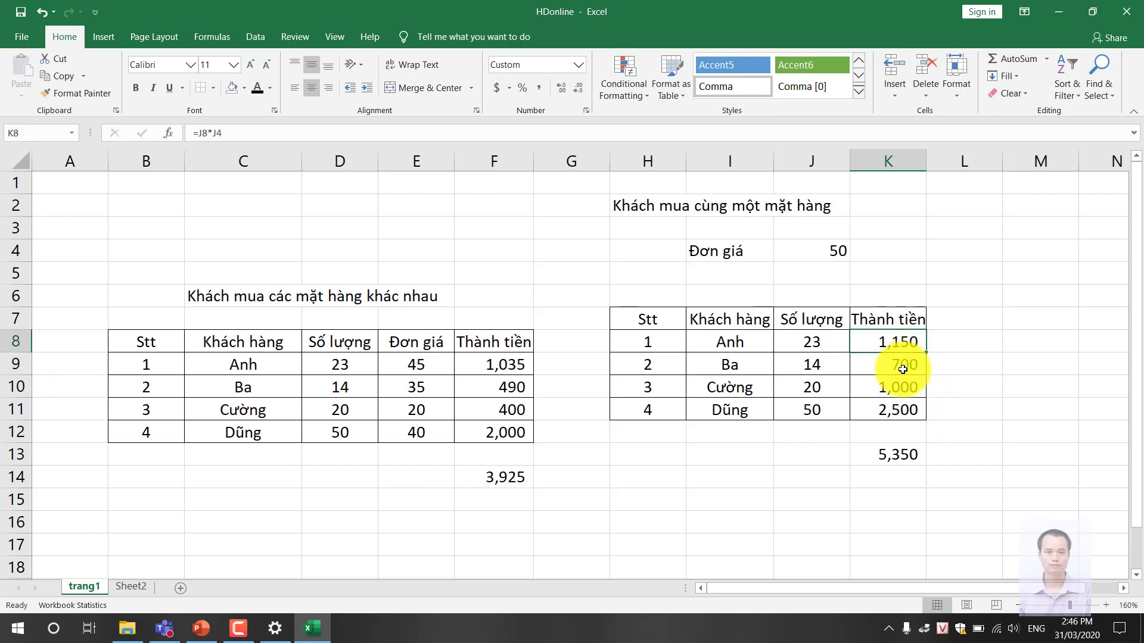
click(905, 366)
Clear K9:K11, make K8 =J8*$J$4 with F4, and fill it down through K11.
key(shift+Down)
key(shift+Down)
key(Delete)
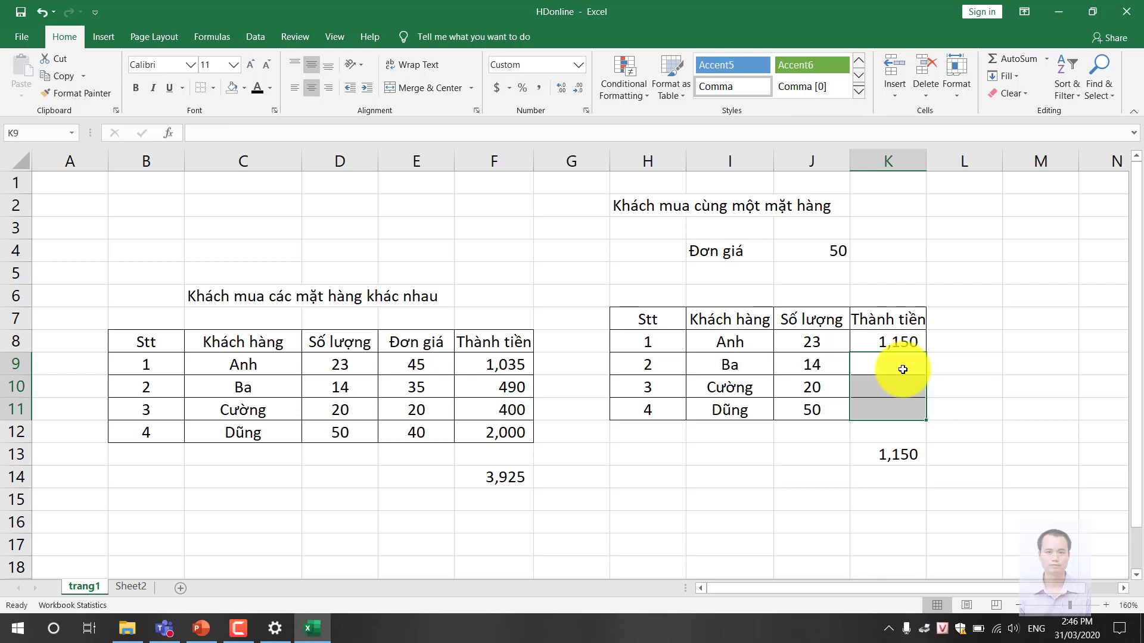
click(895, 337)
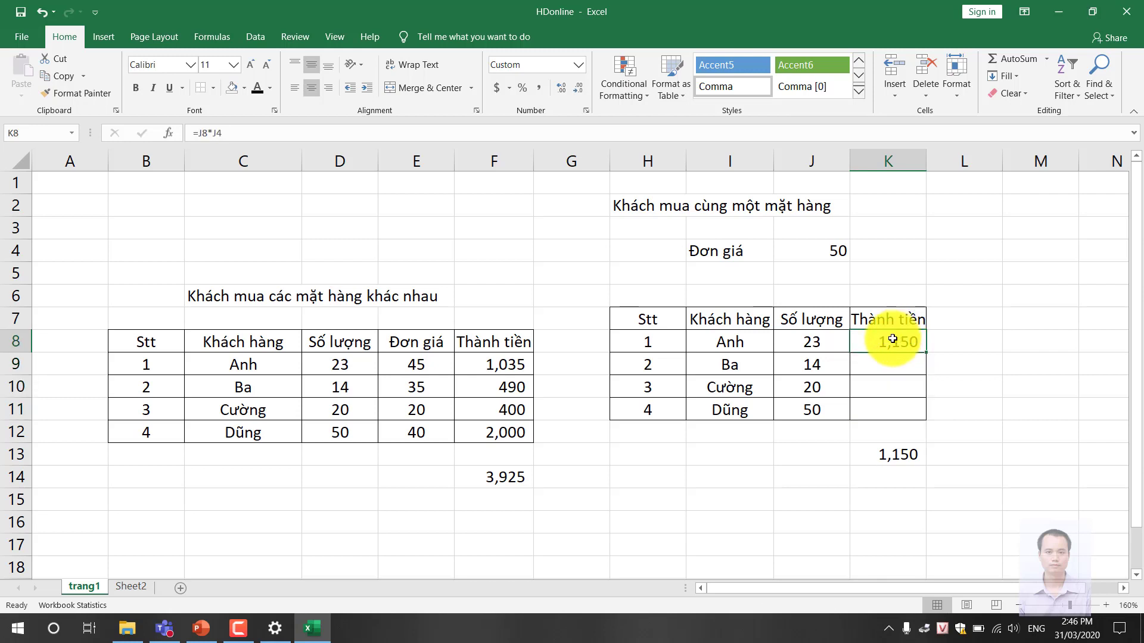
double_click(890, 348)
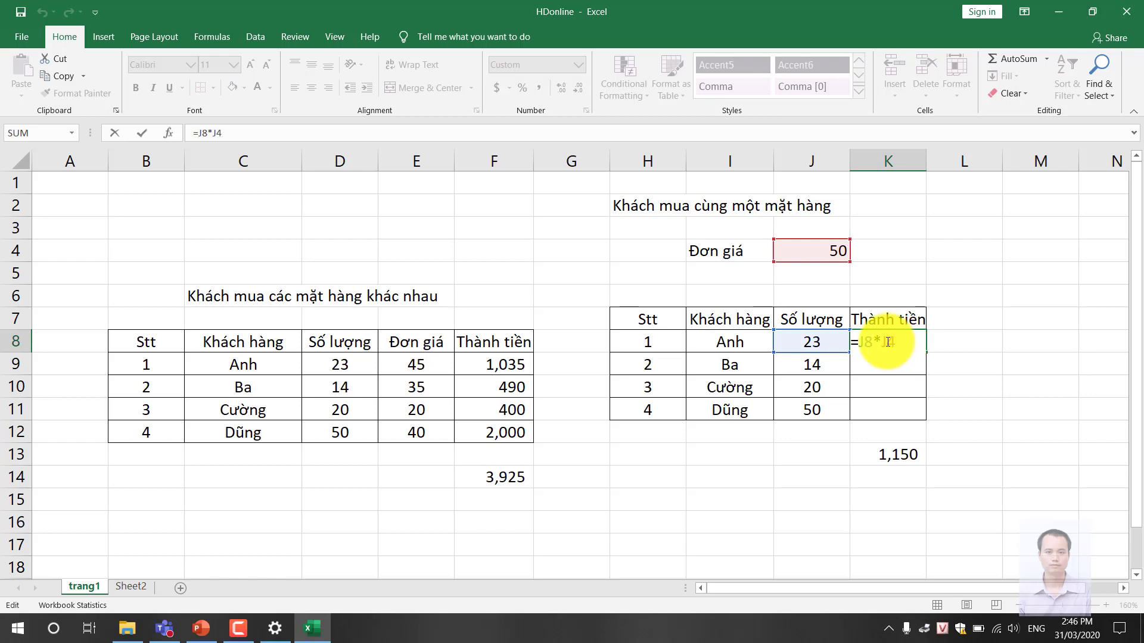
key(F4)
key(ctrl+Return)
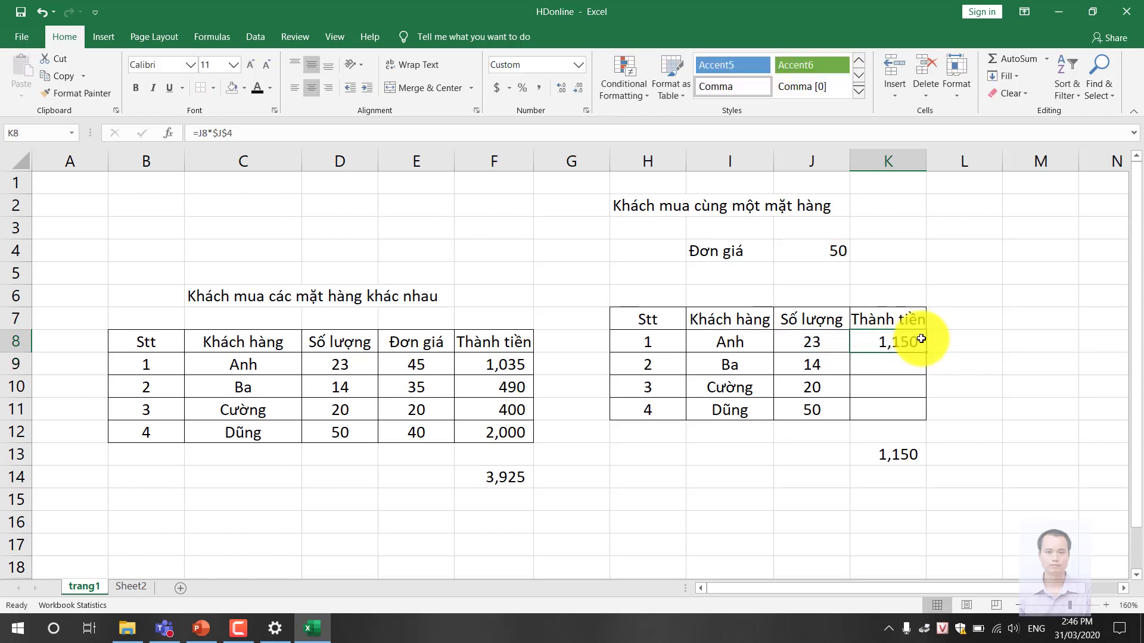
drag(924, 351, 917, 416)
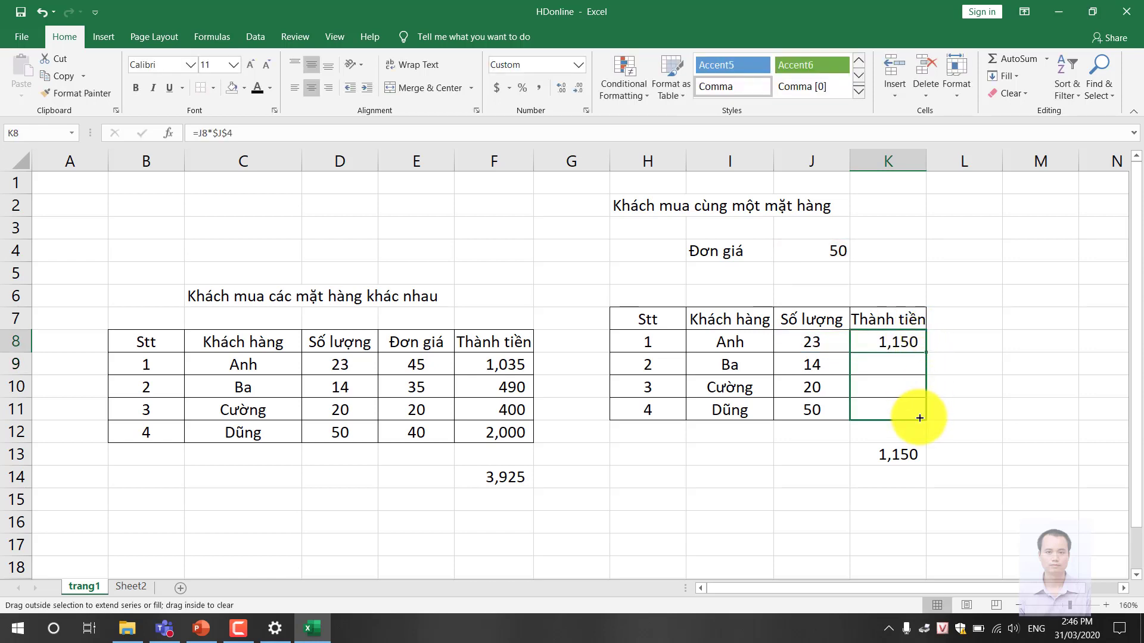
click(892, 363)
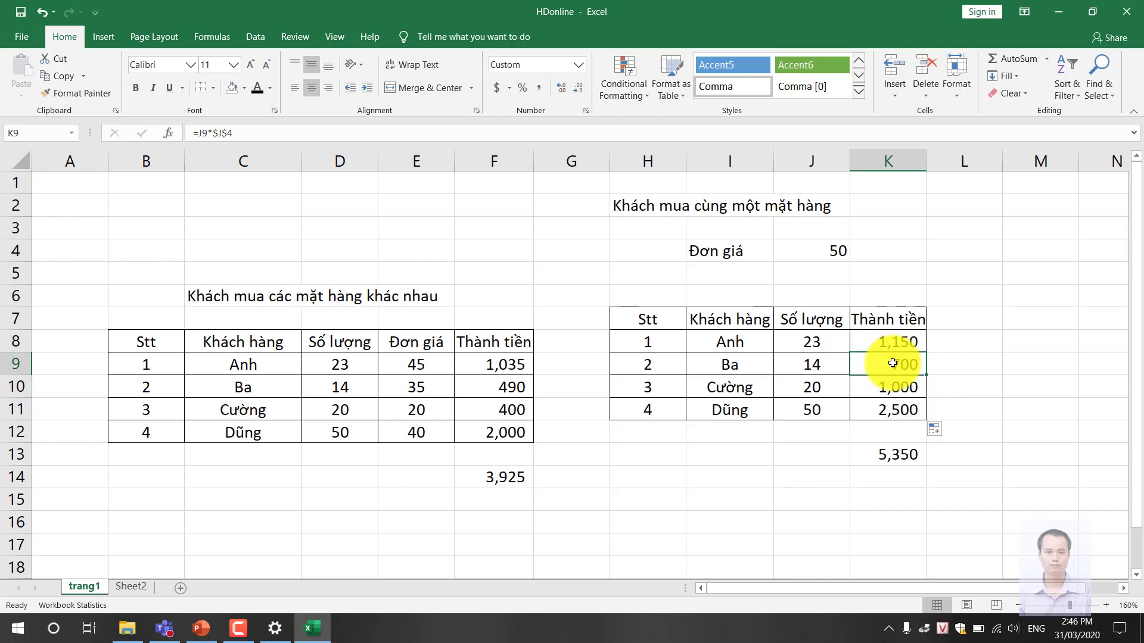
double_click(892, 364)
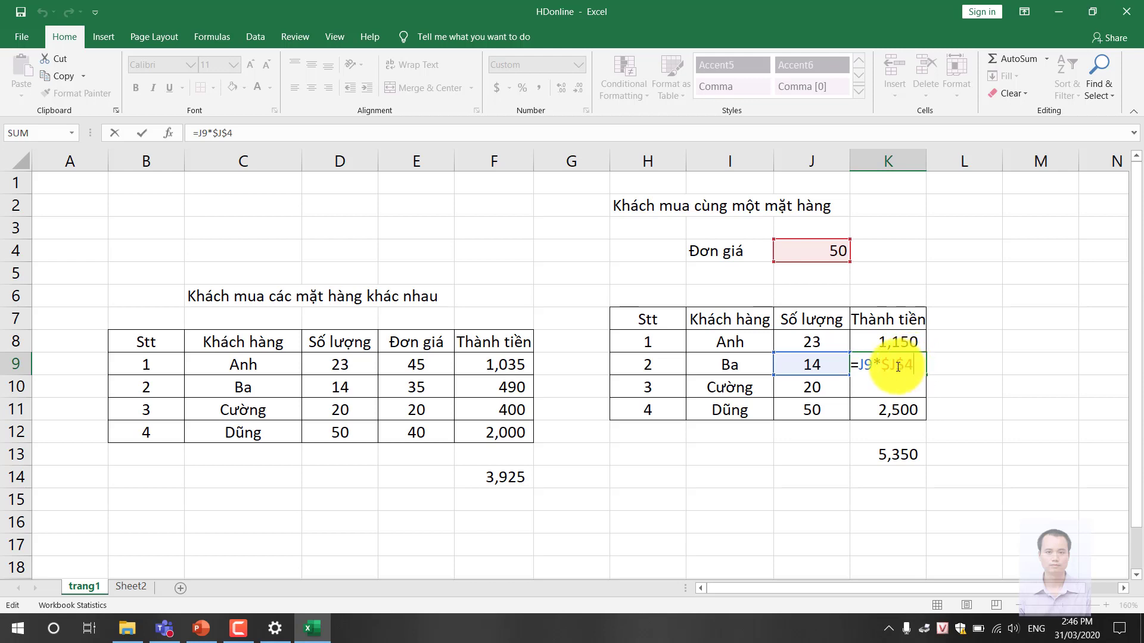
key(Return)
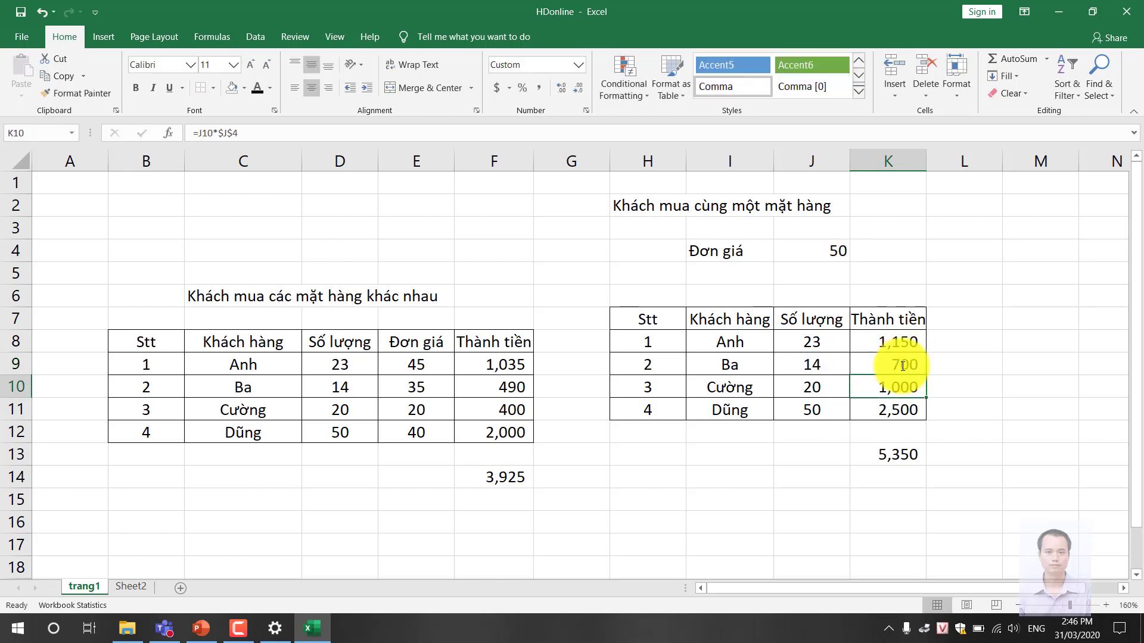
key(F2)
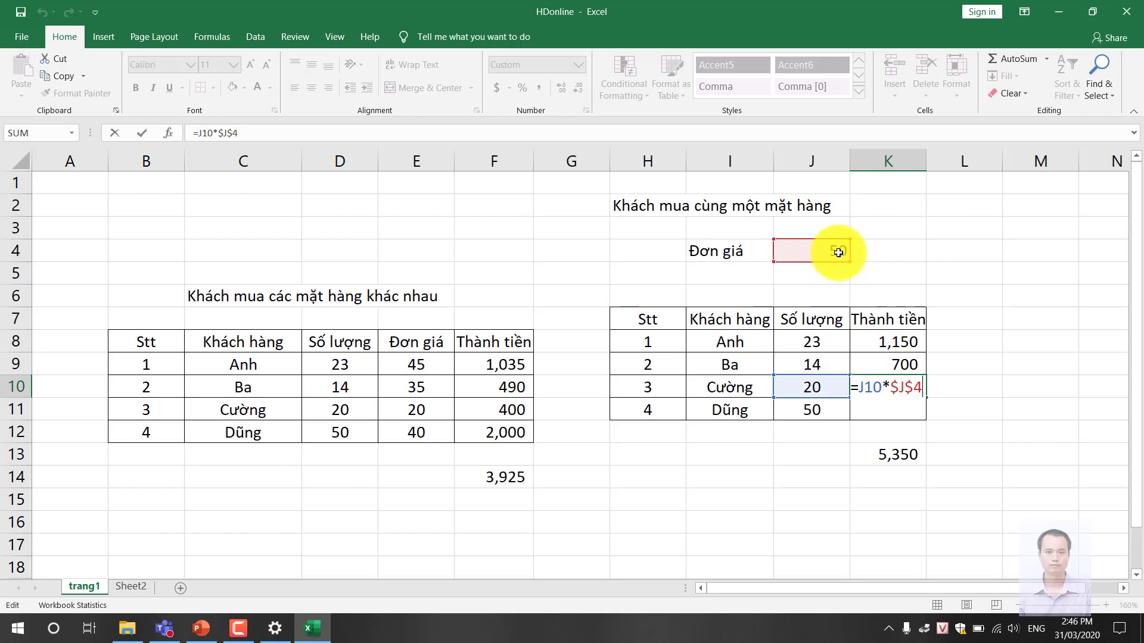
key(Return)
key(F2)
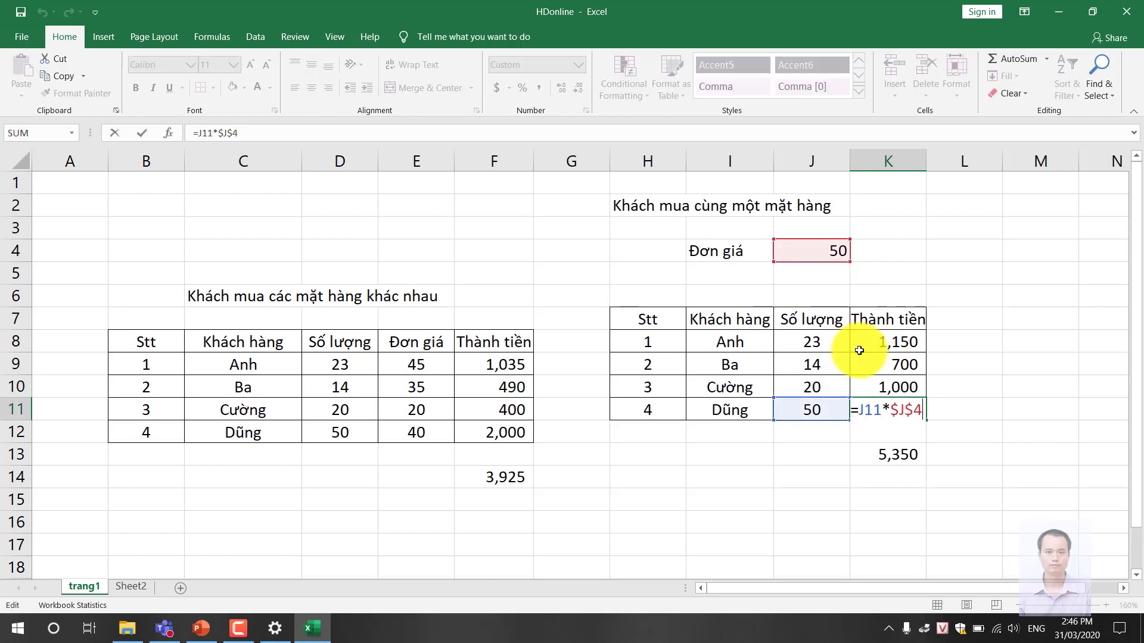
key(Return)
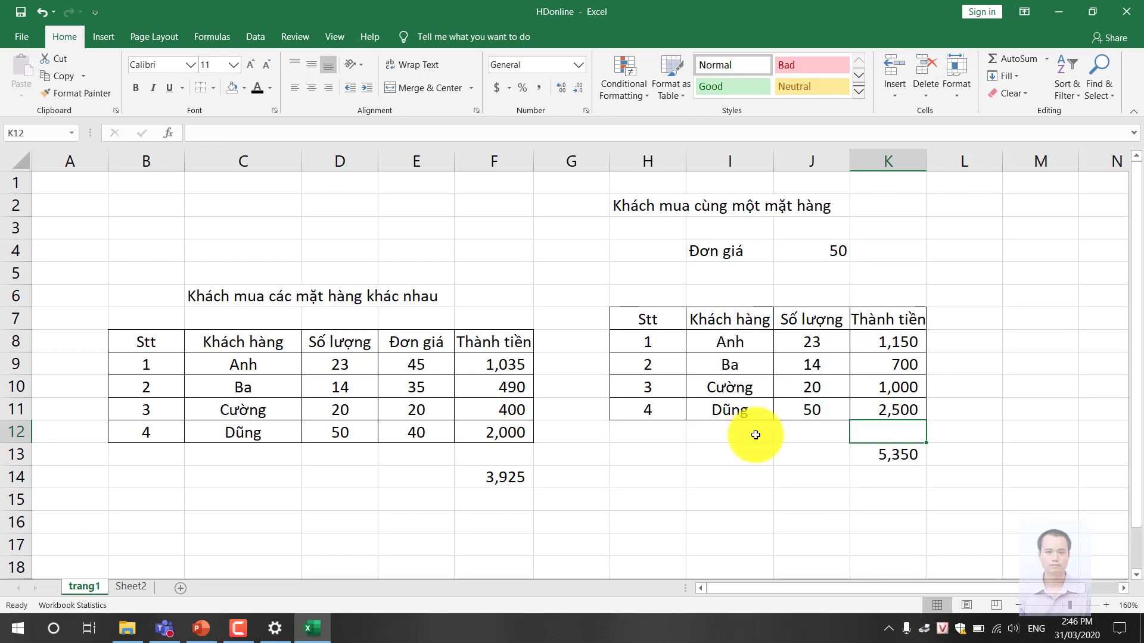
Type a heading note in C16 about addresses used in formulas.
click(237, 519)
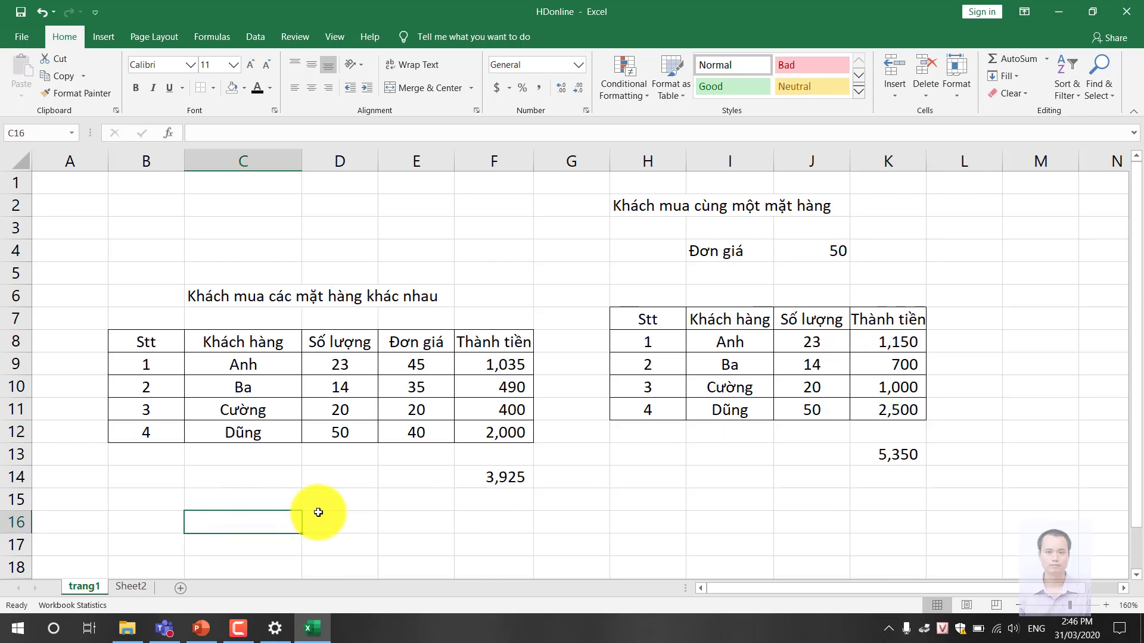
text(Dd)
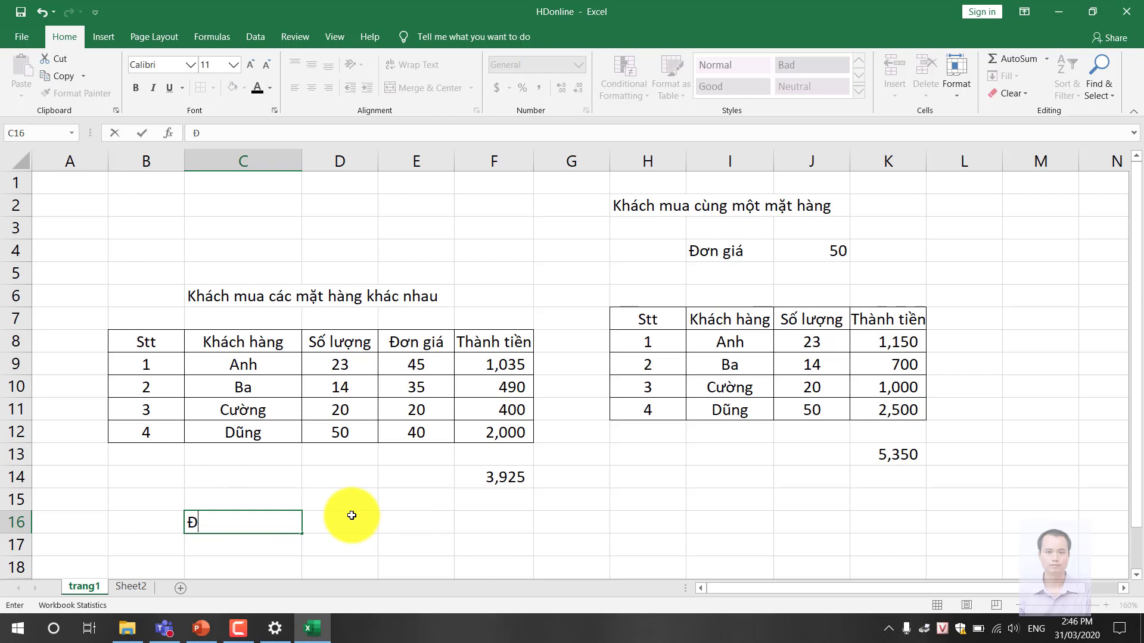
text( được)
text( dung)
text(trong công thư)
text(:)
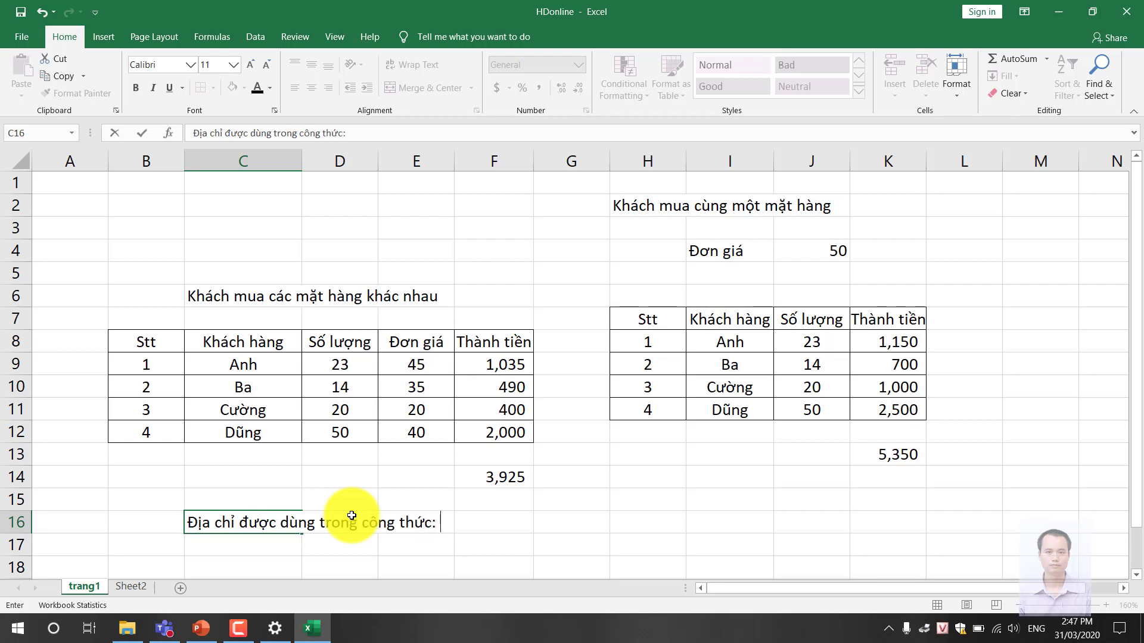
key(Return)
Write 'địa chỉ tương đối: cột + hàng' in F16.
key(Up)
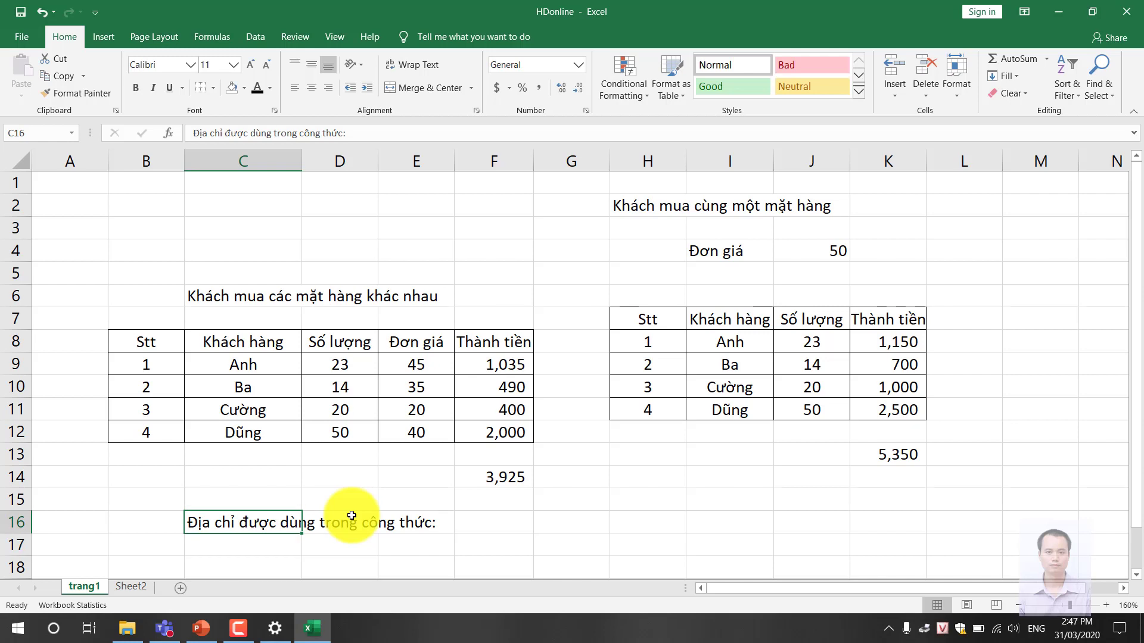
key(Right)
key(Right)
key(Right)
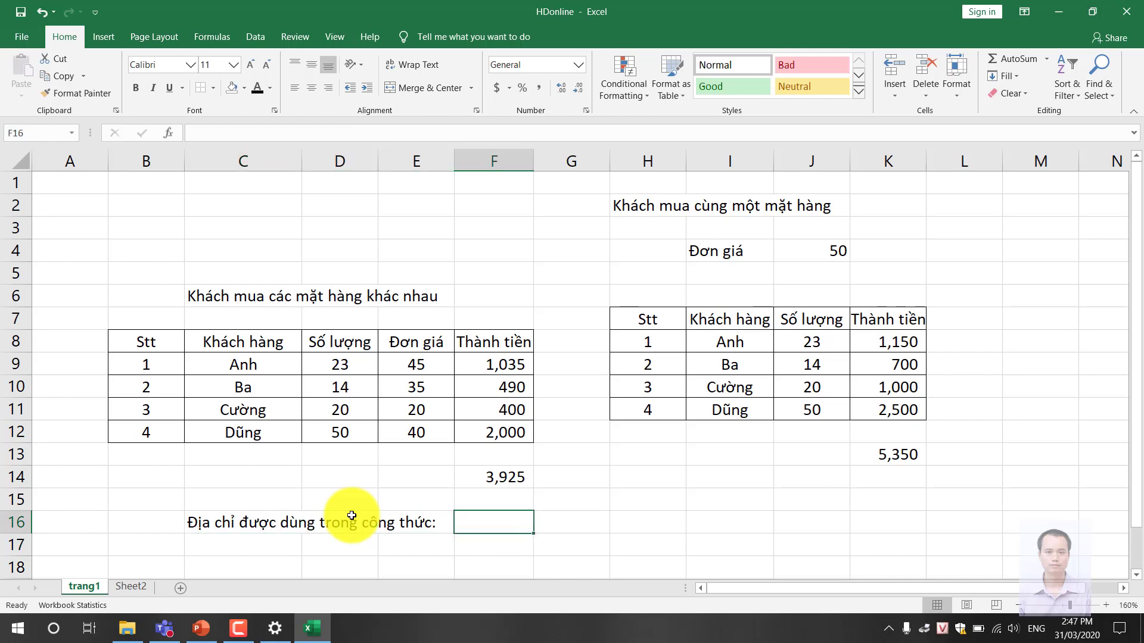
text(địa chỉ tư)
key(BackSpace)
key(BackSpace)
text(ương d)
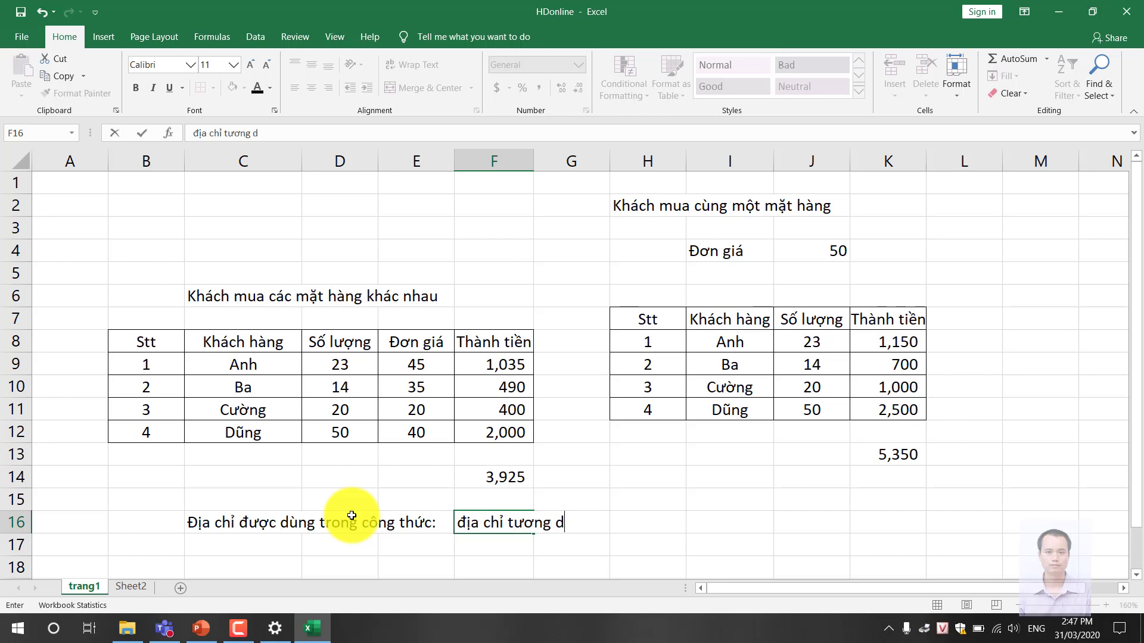
text(: )
text(cô)
text(+ hang)
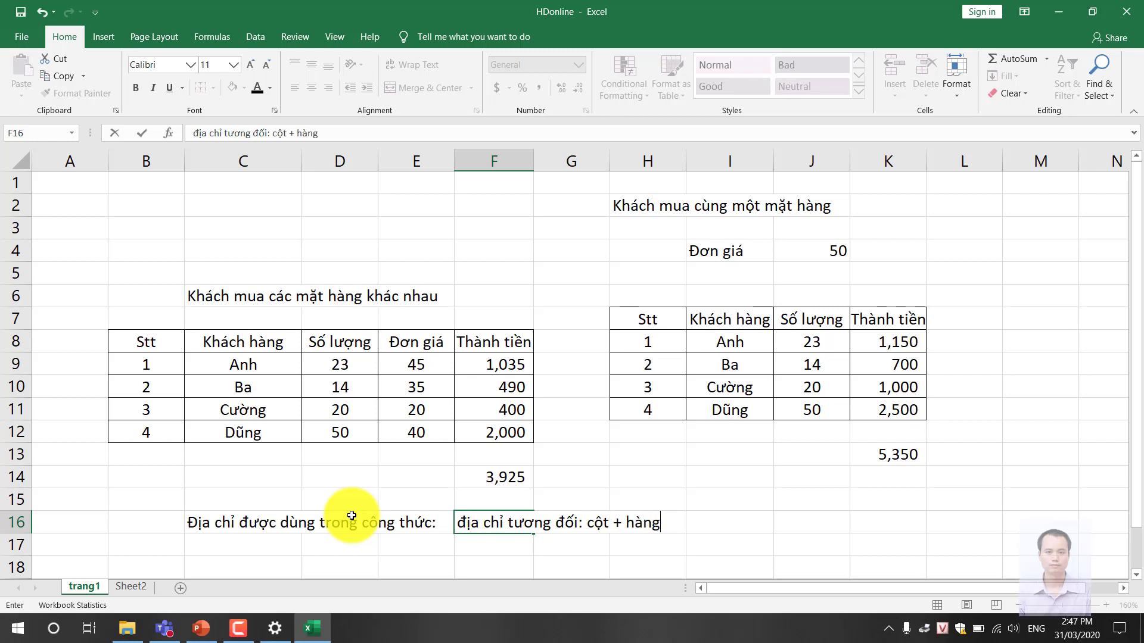
key(Return)
Write 'địa chỉ tuyệt đối: $cột$hàng' in F17.
text(địa)
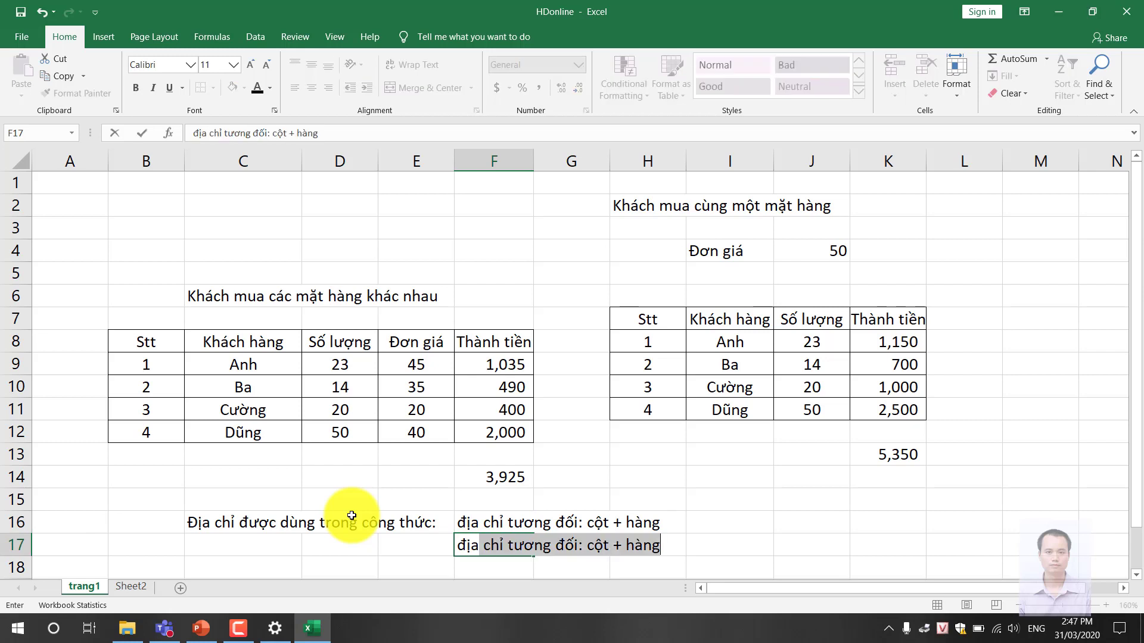
text( chỉ t)
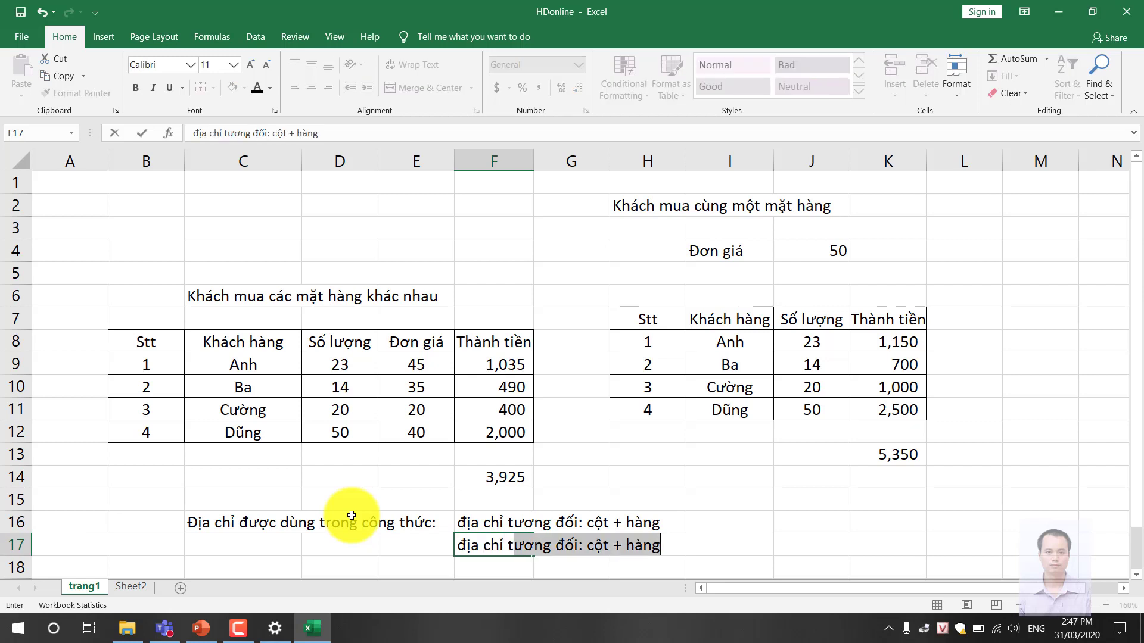
text(uyê)
key(BackSpace)
text(đôi)
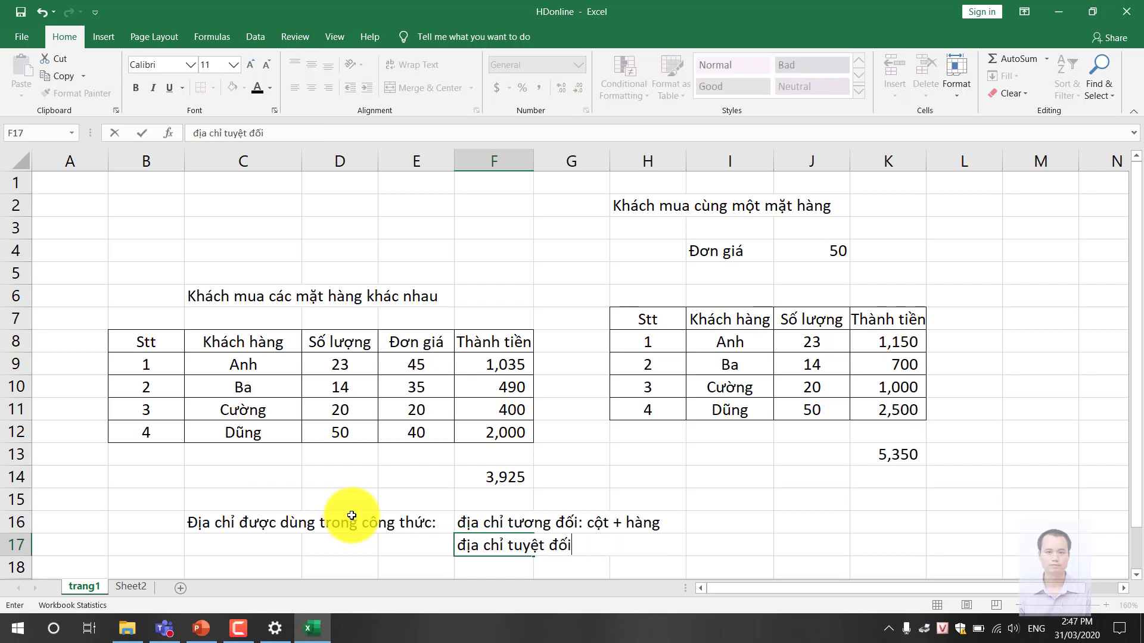
text($coột)
text($hang)
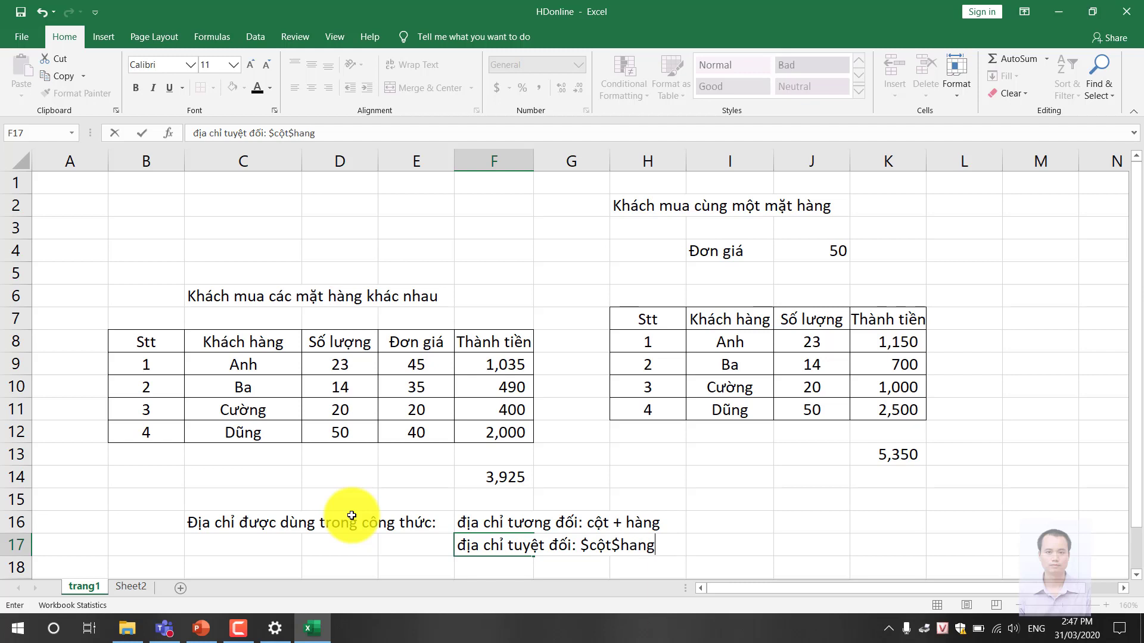
text(à)
key(Return)
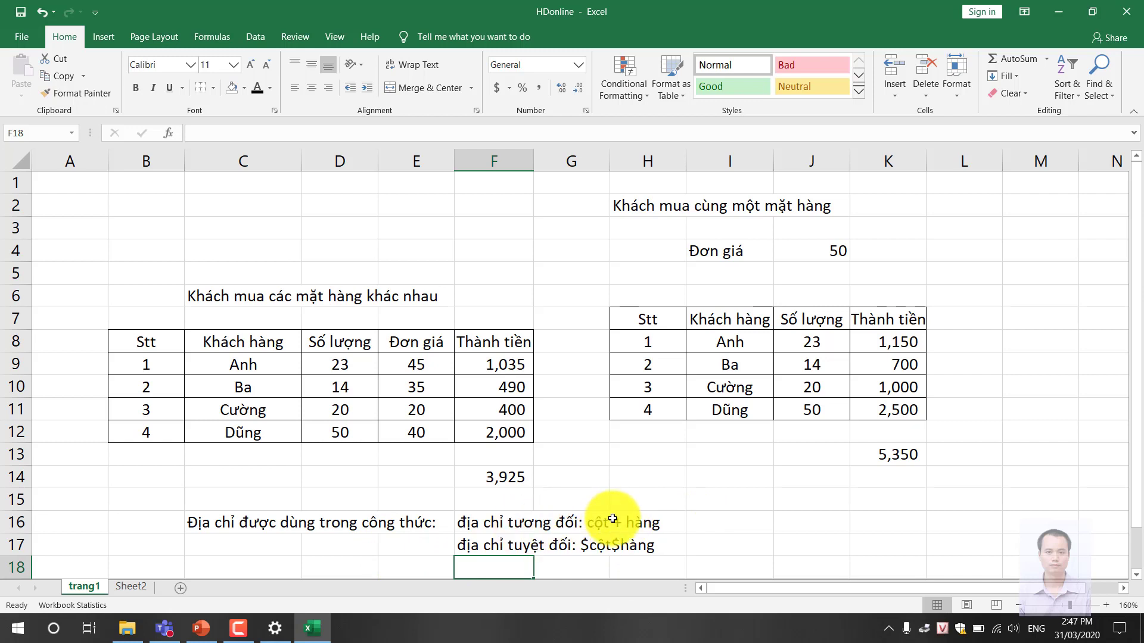
click(881, 341)
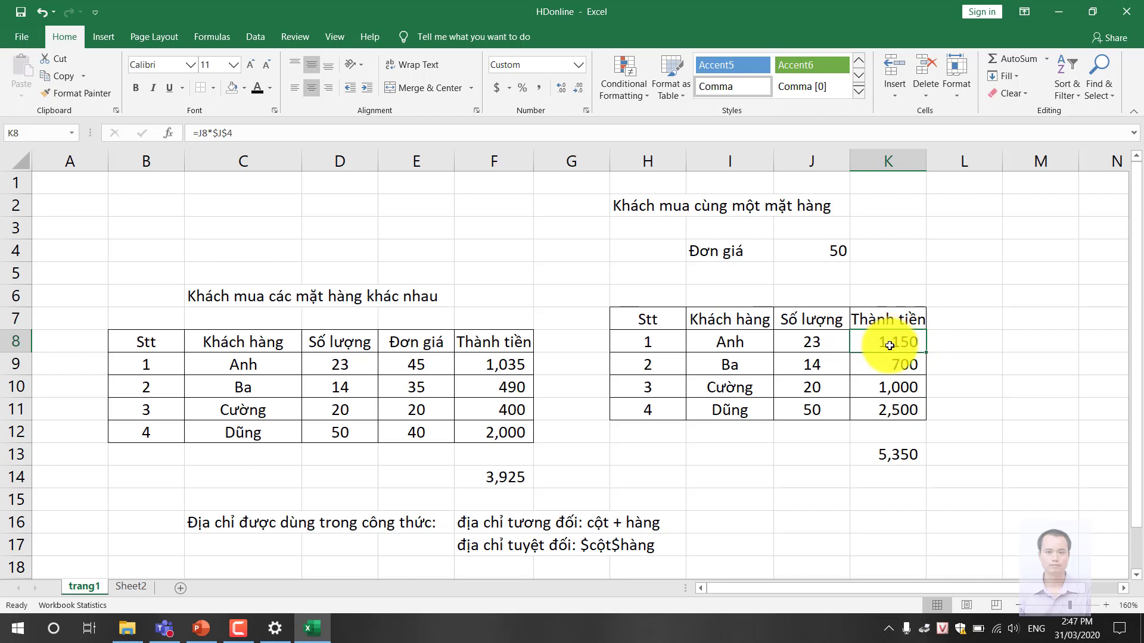
click(886, 364)
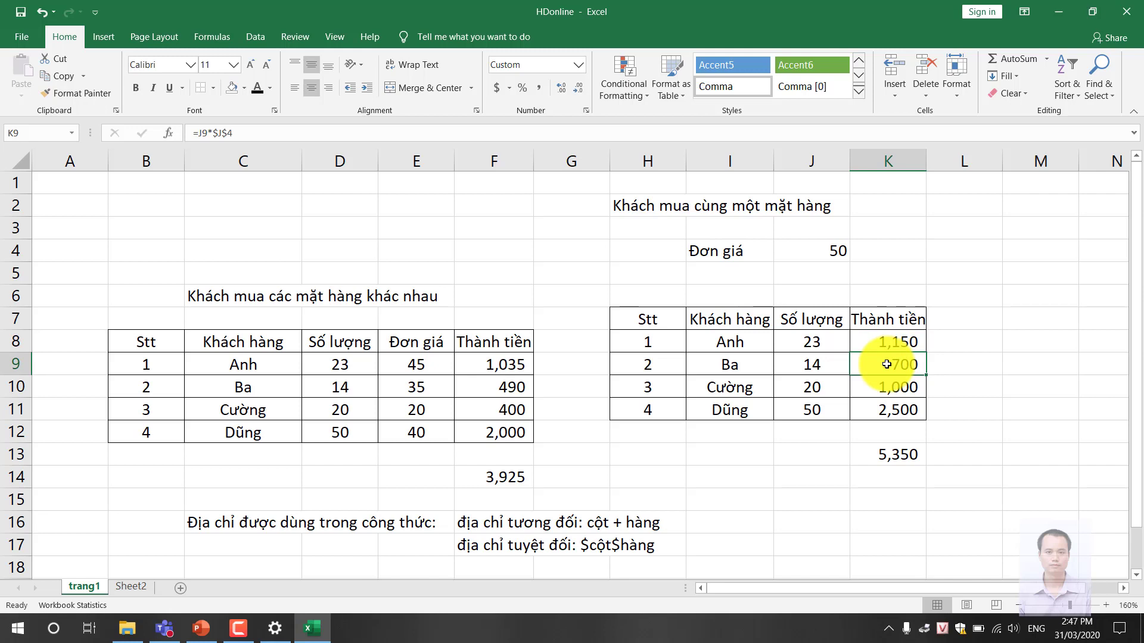
double_click(886, 364)
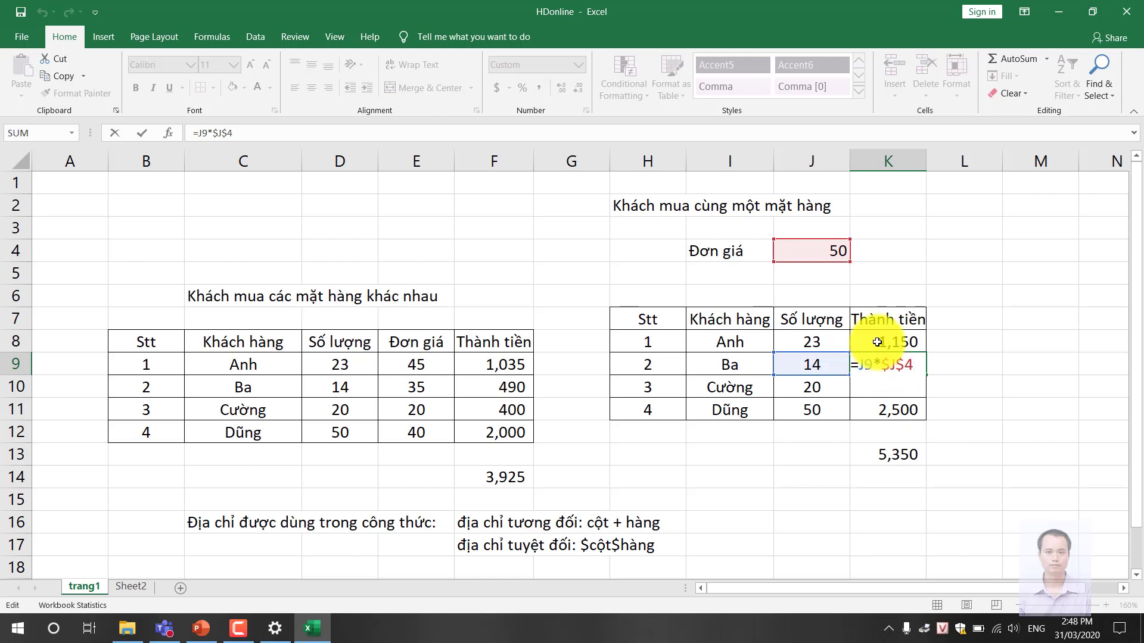
click(875, 342)
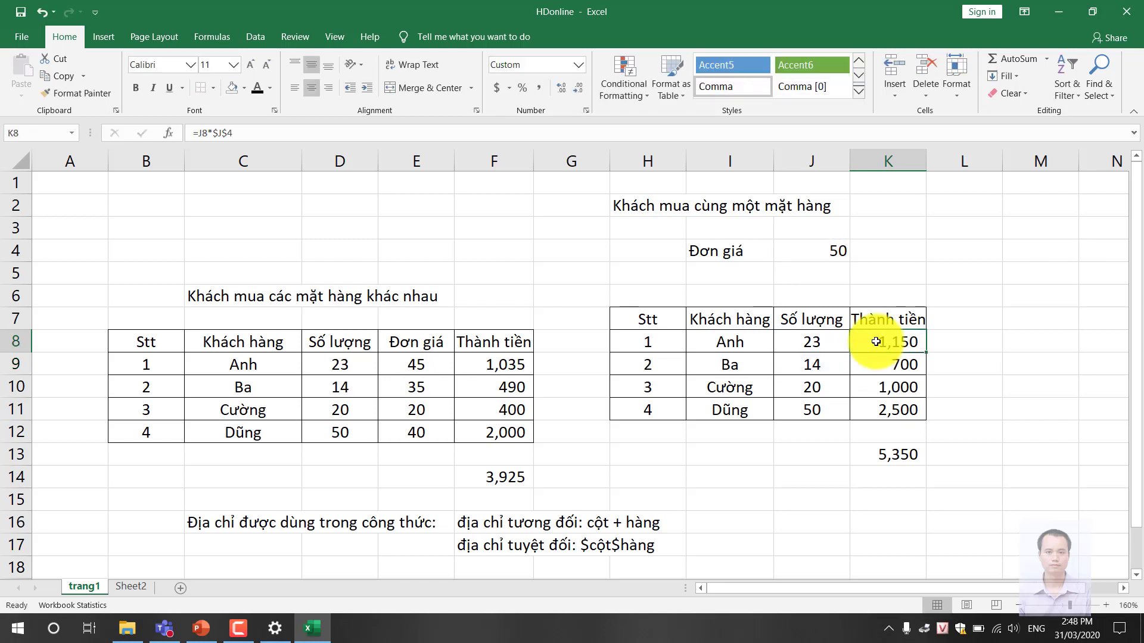
double_click(876, 342)
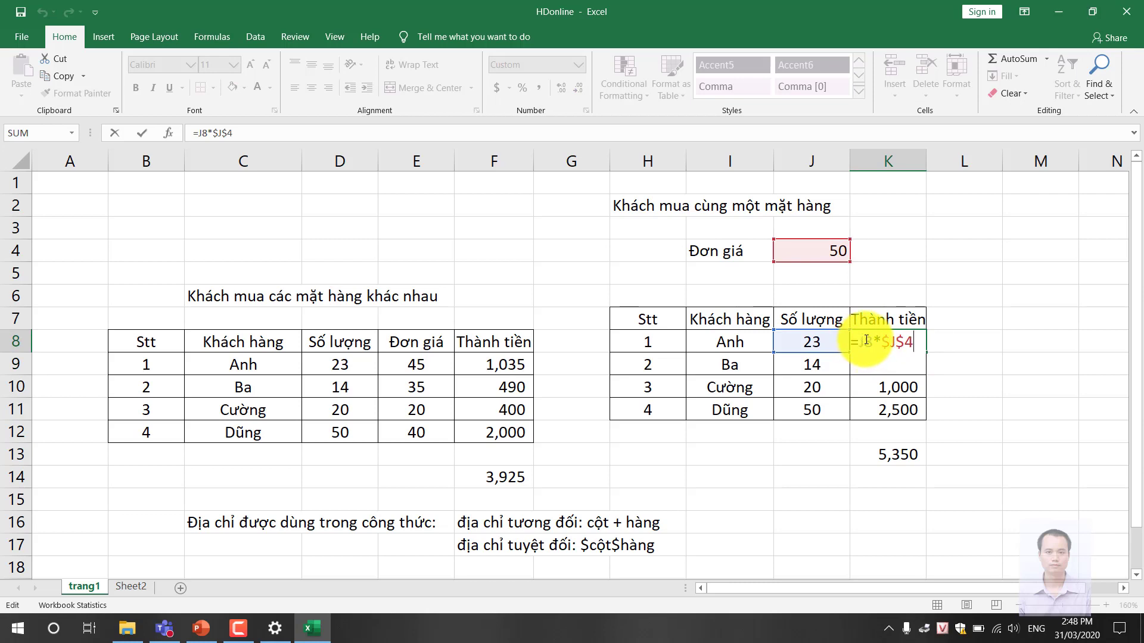
key(Return)
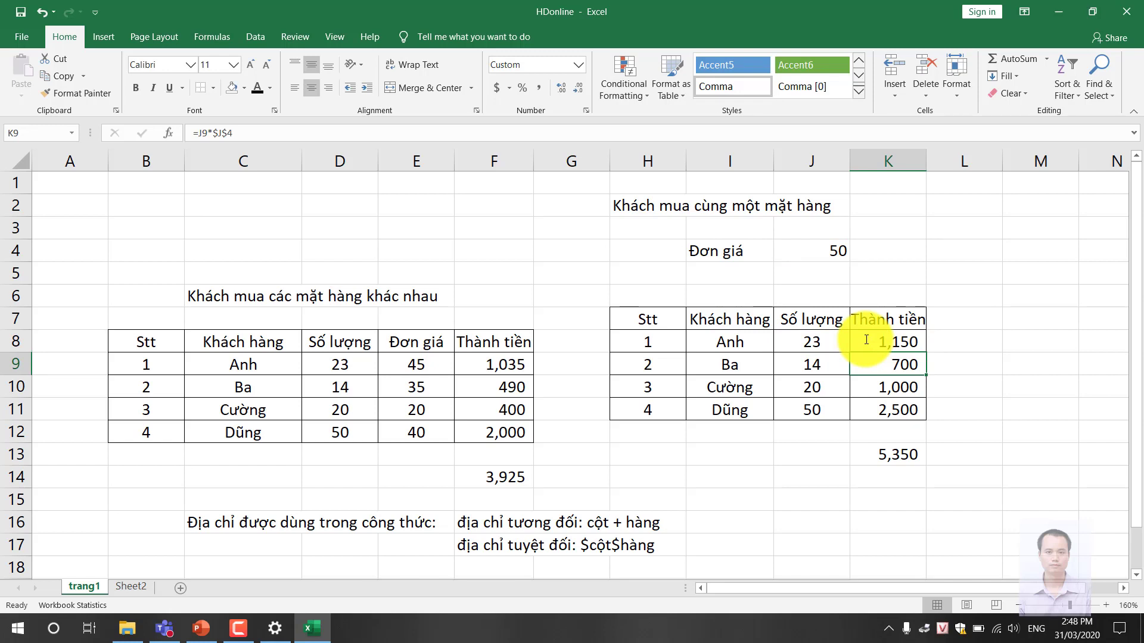
key(F2)
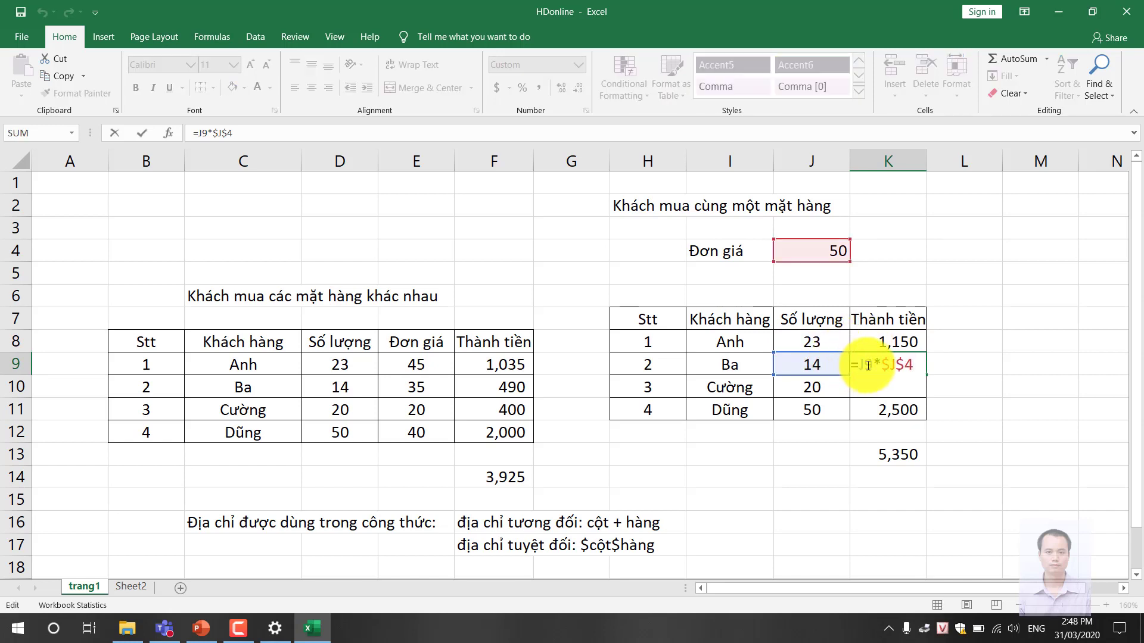
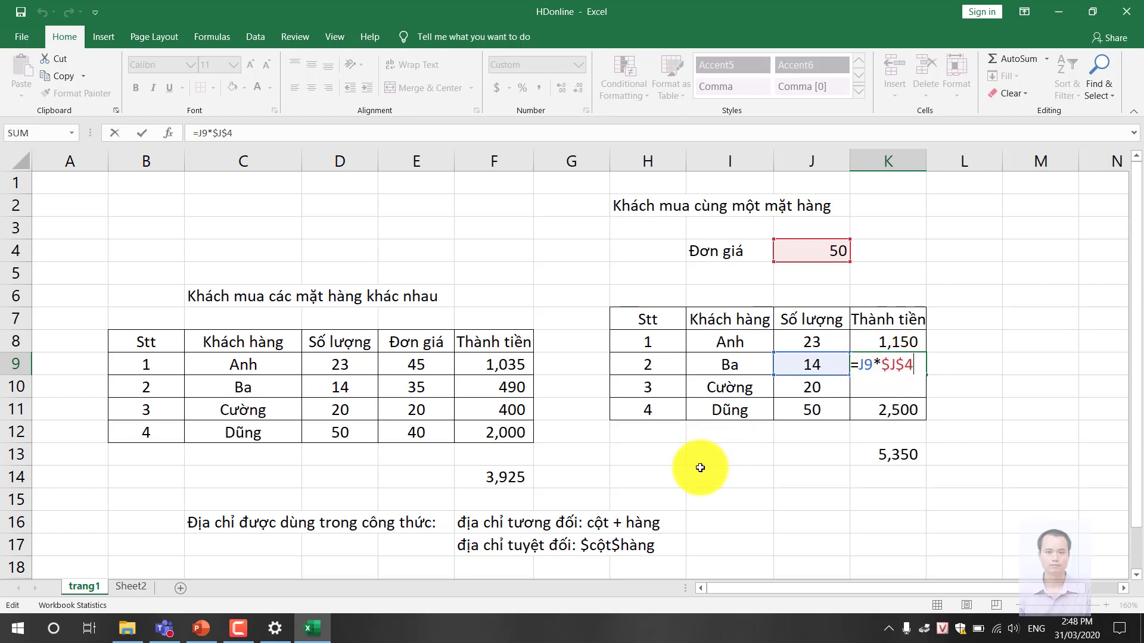
Commit =J9*$J$4 in K9 so Ba's total shows 700, then go to I16.
key(Return)
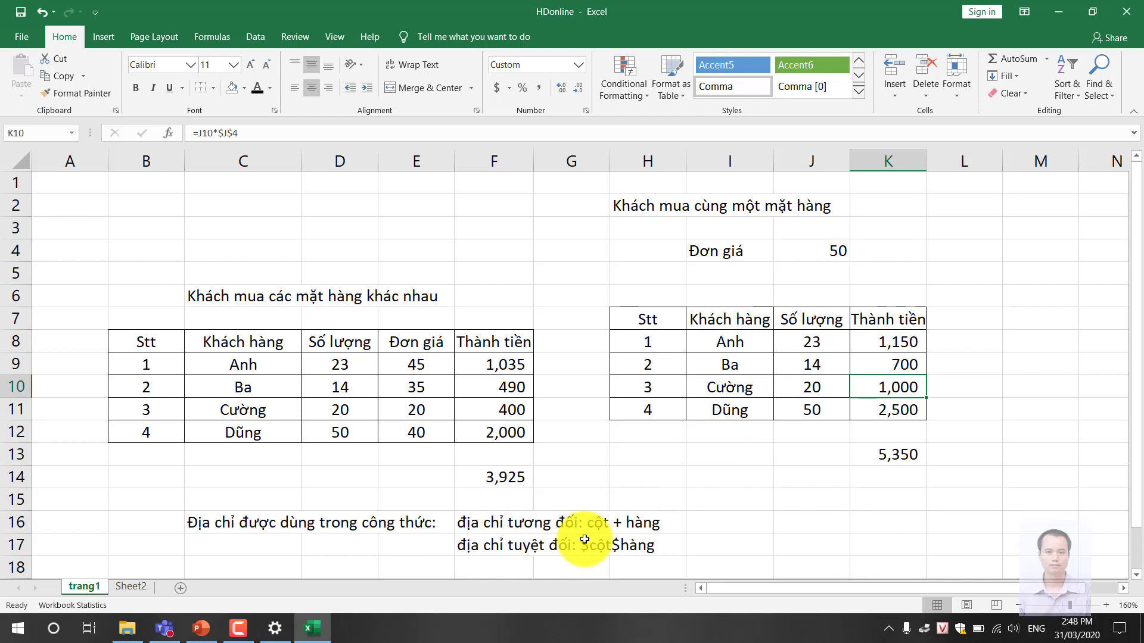
click(716, 526)
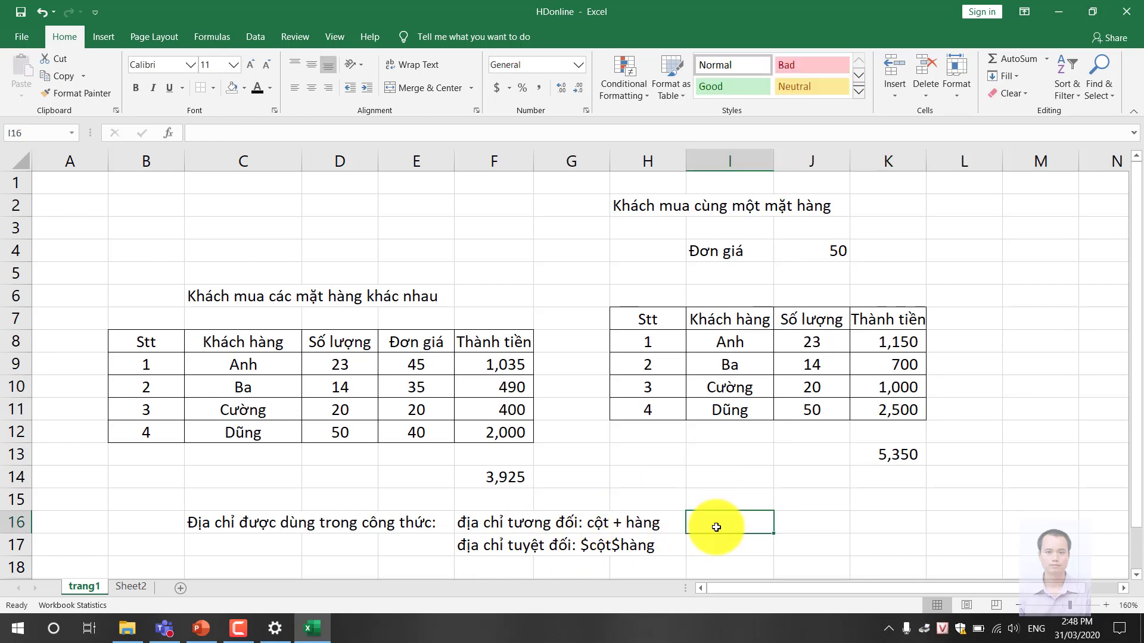
Enter the notes '$ cố định', '$hàng' and '$cột' in cells I16, I17 and I18.
text($)
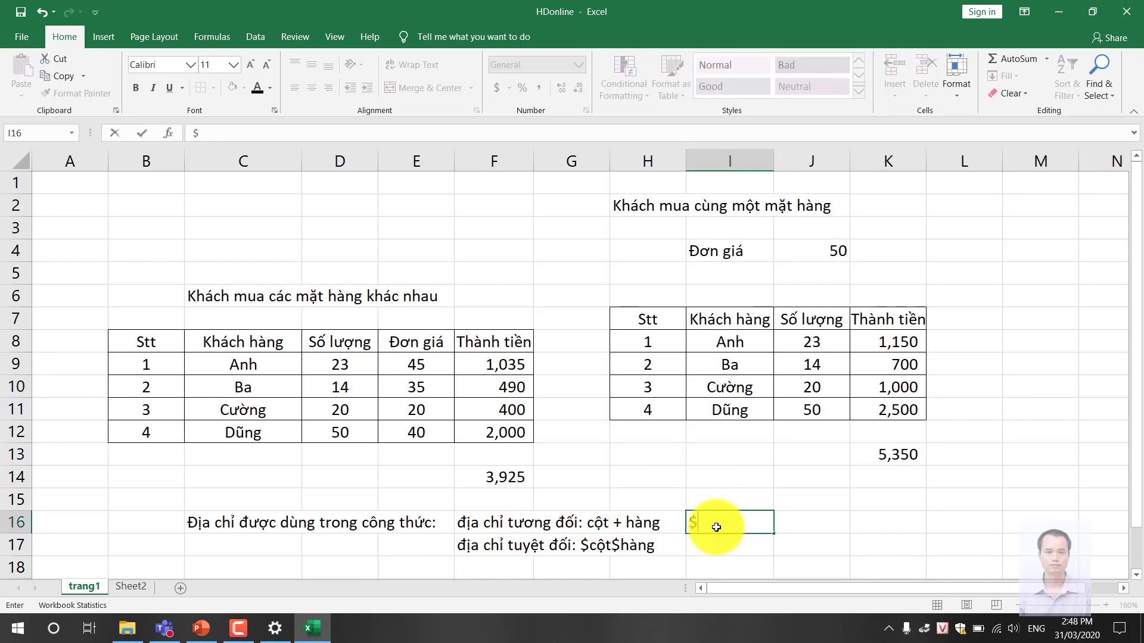
text( cố dịnh)
key(Return)
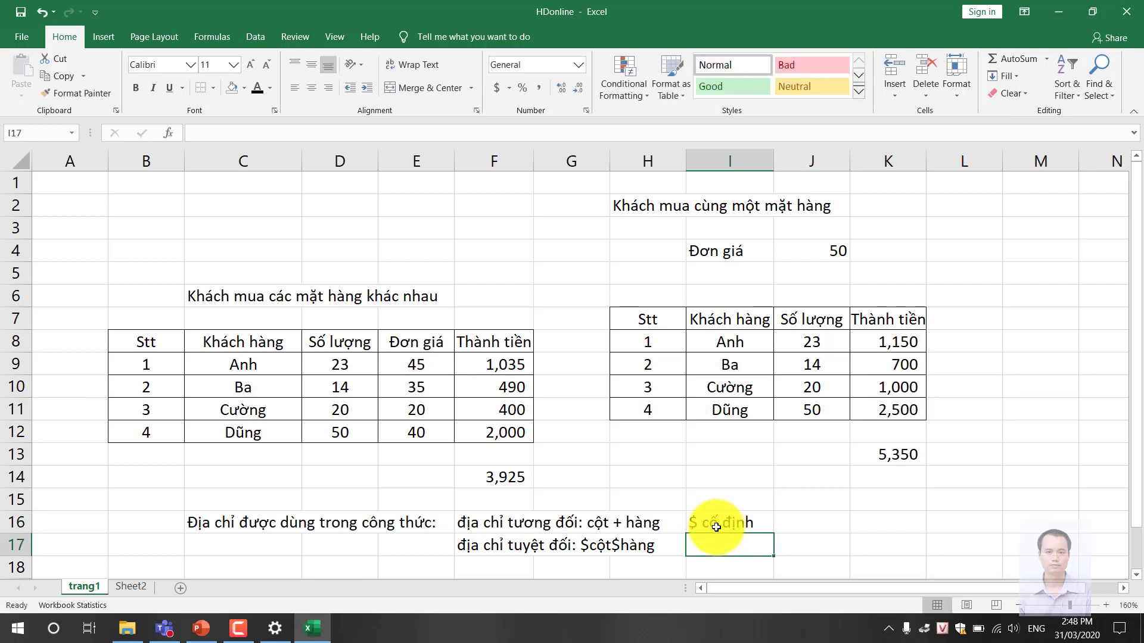
text($)
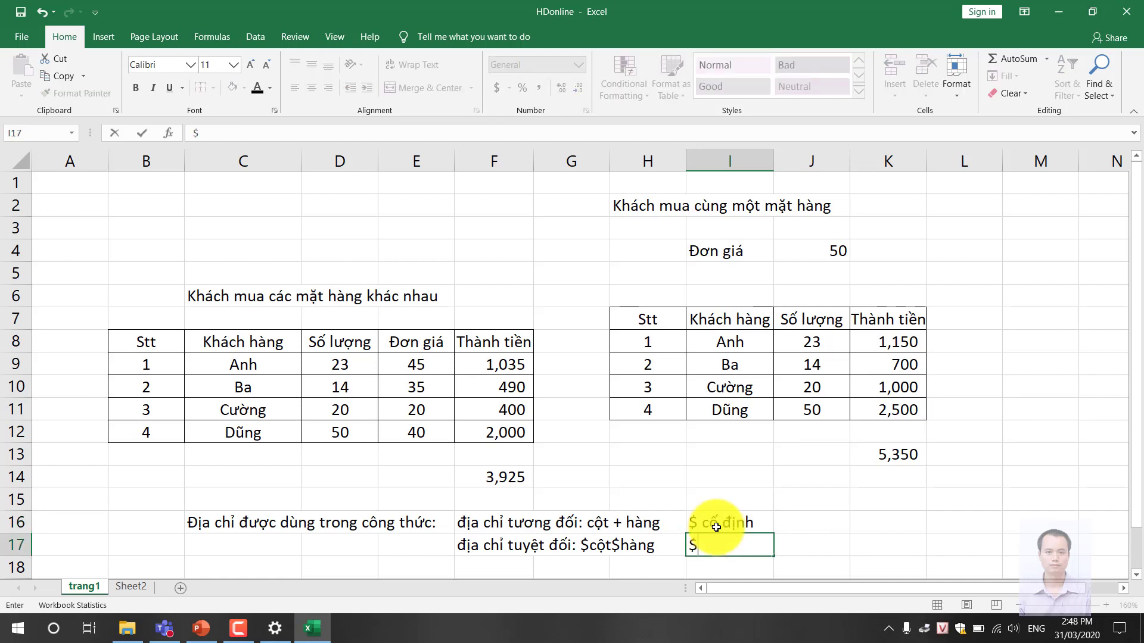
text(hàng)
key(Return)
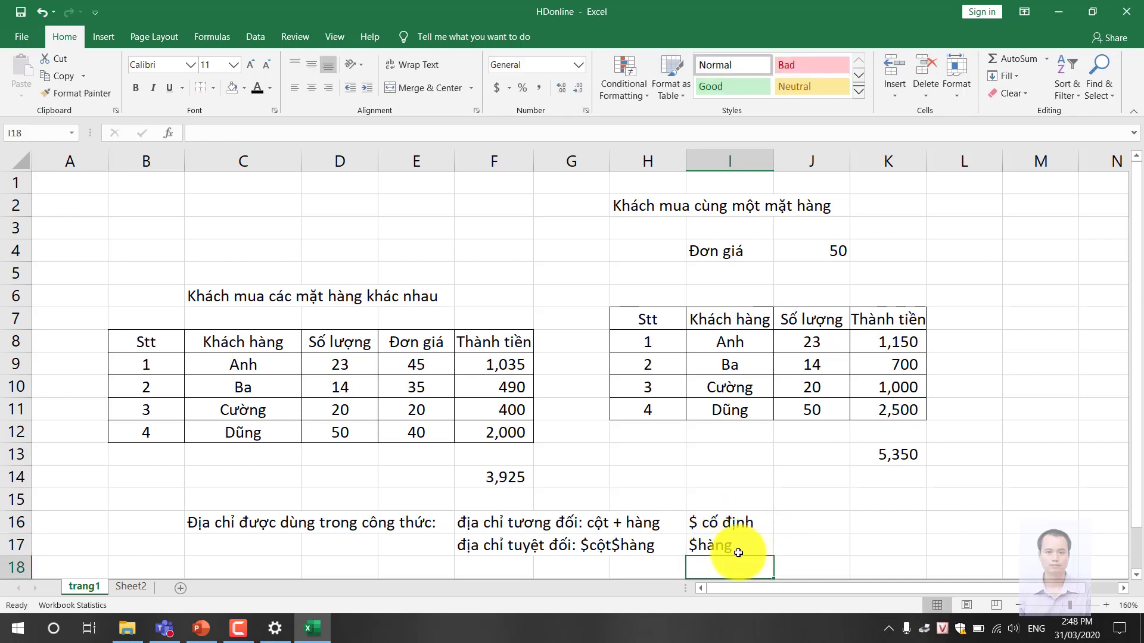
text($cột)
key(Return)
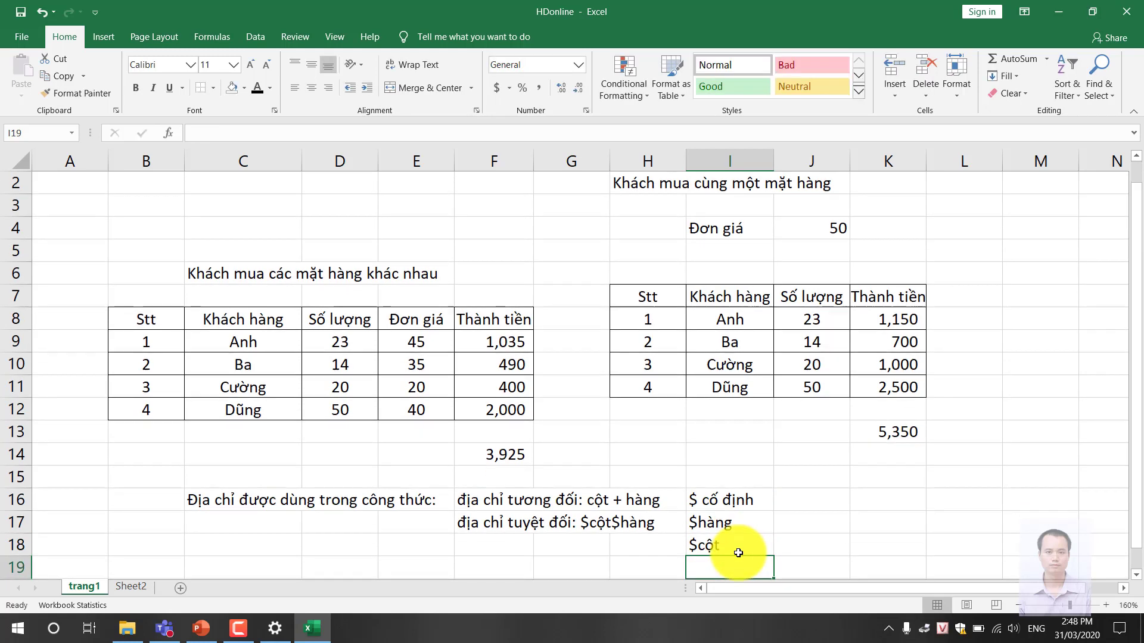
Review the total formulas in K8:K11, leaving K8's formula unchanged.
click(907, 356)
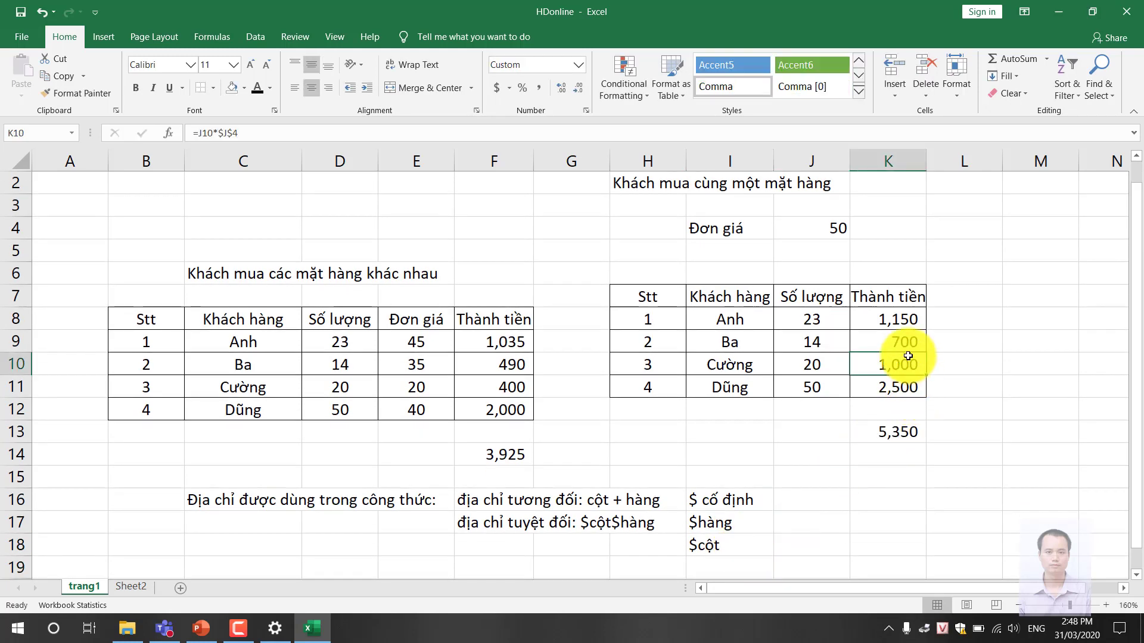
click(904, 343)
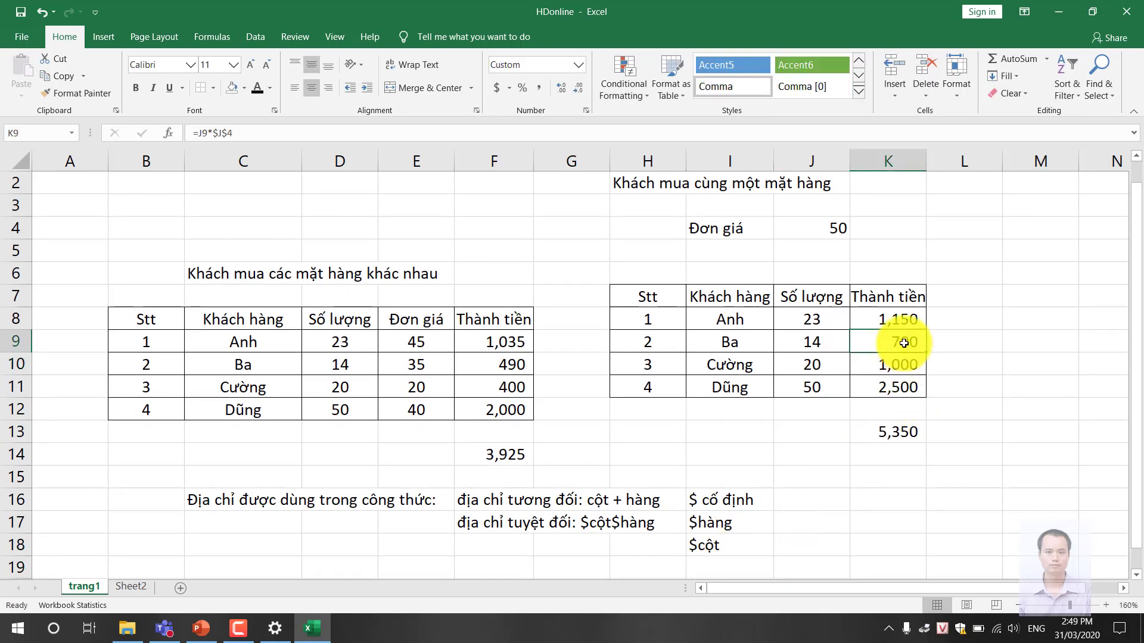
double_click(891, 321)
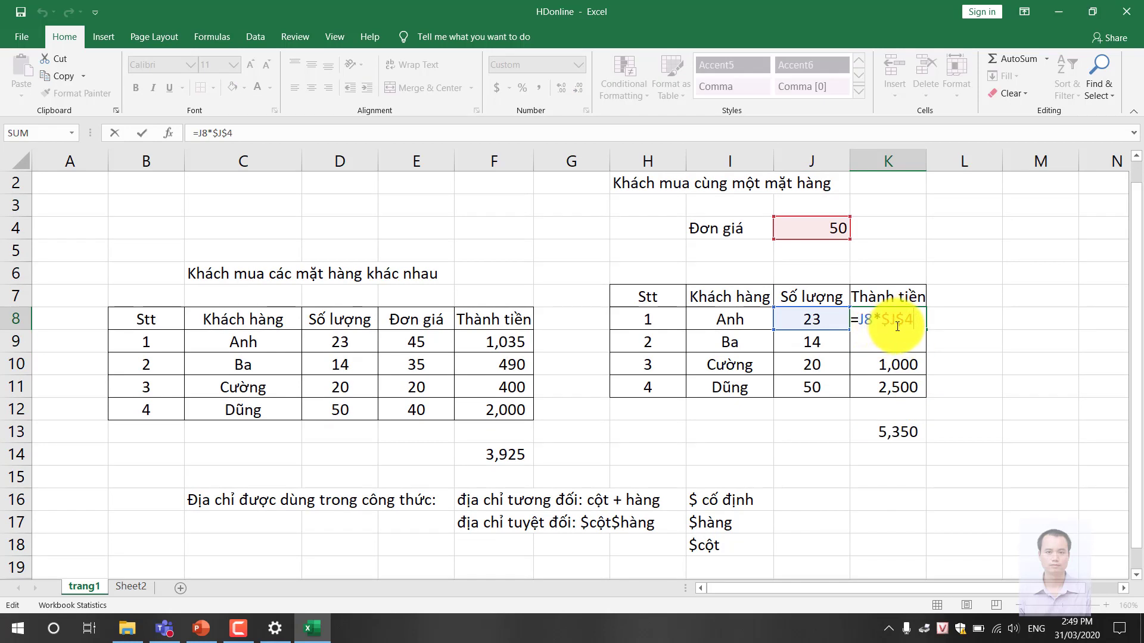
key(Return)
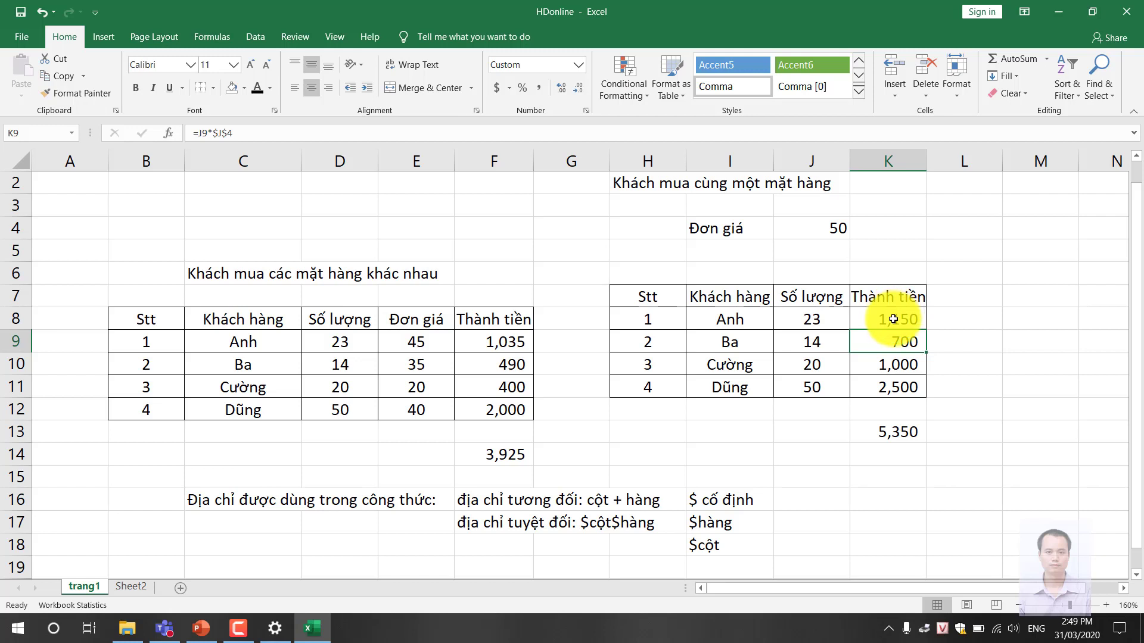
click(893, 319)
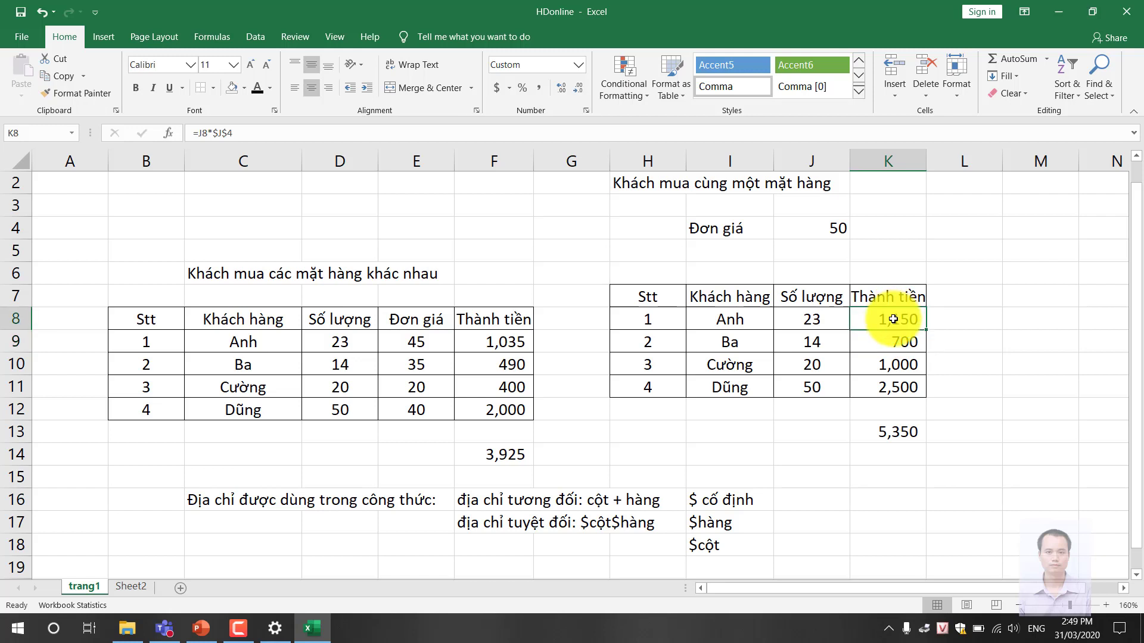
drag(887, 336, 888, 386)
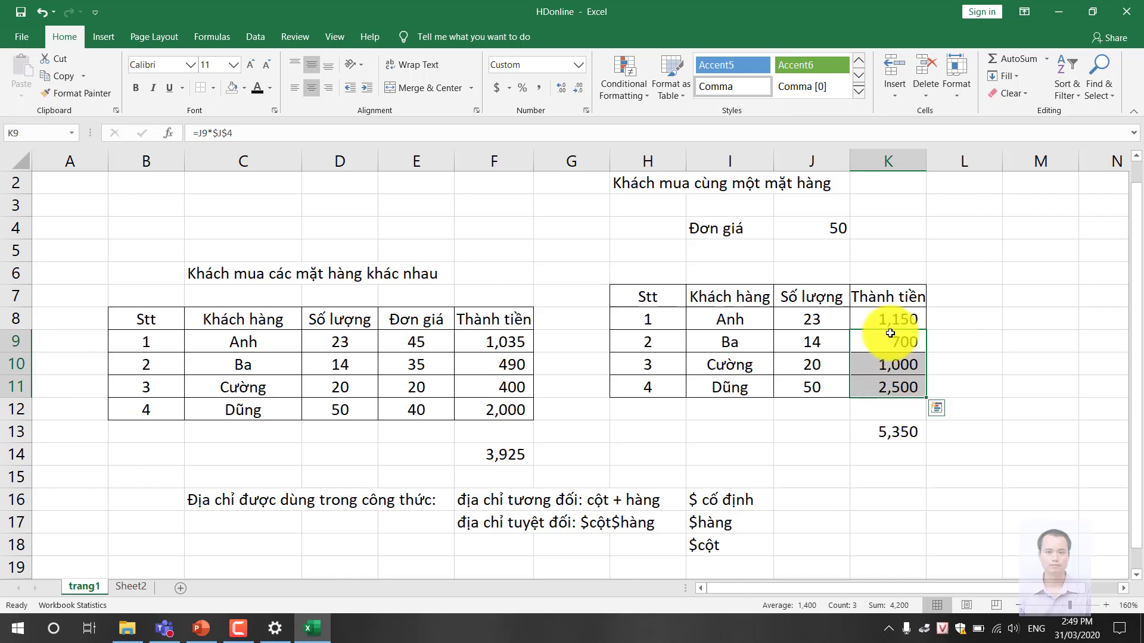
drag(892, 316, 887, 389)
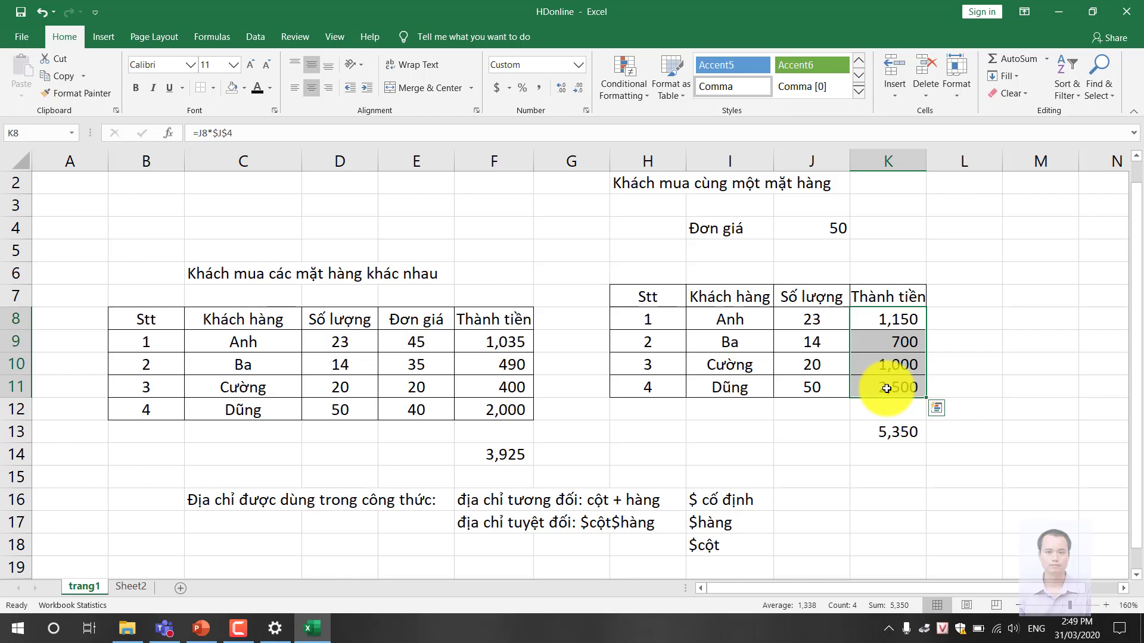
click(901, 315)
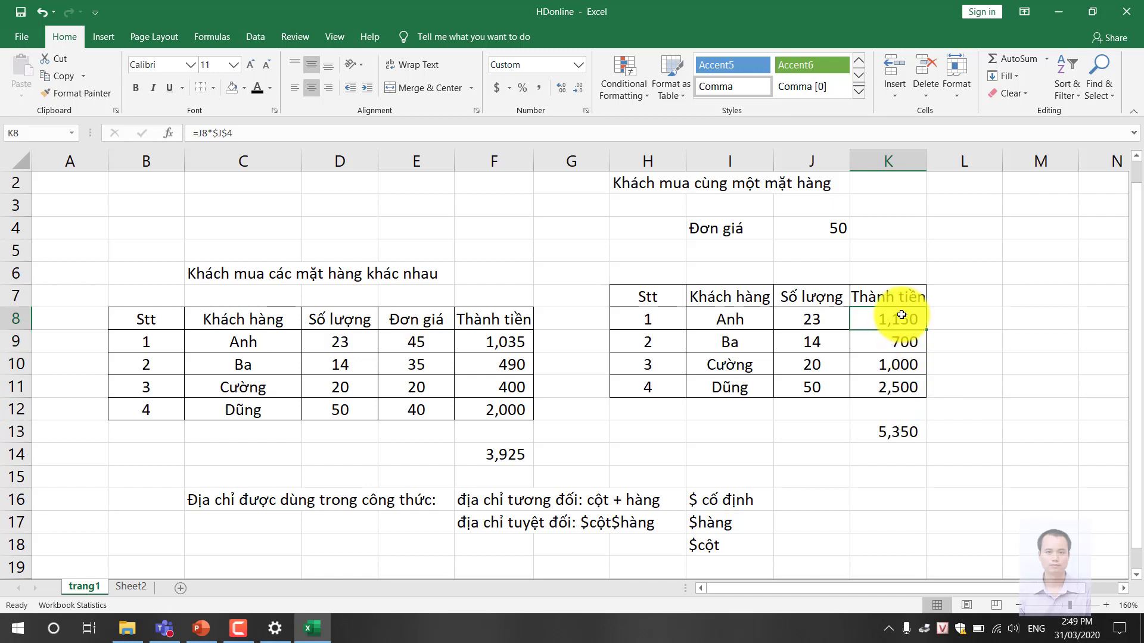
Change K8's formula to =J8*J$4 and fill it down to K11.
double_click(901, 315)
key(F4)
key(Return)
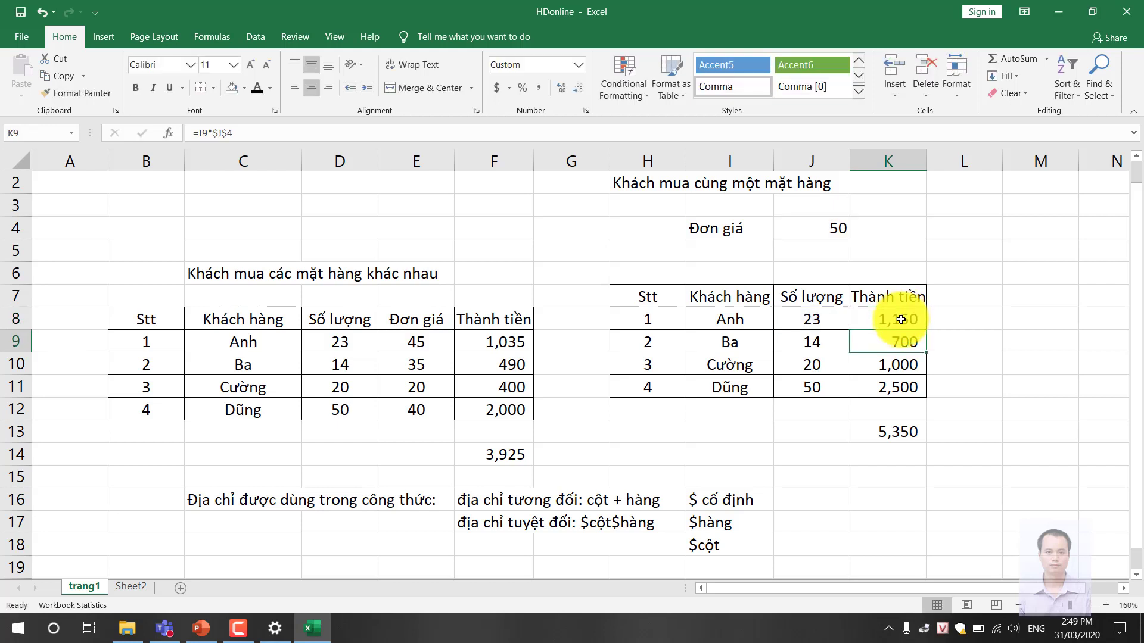
click(902, 315)
drag(923, 329, 917, 393)
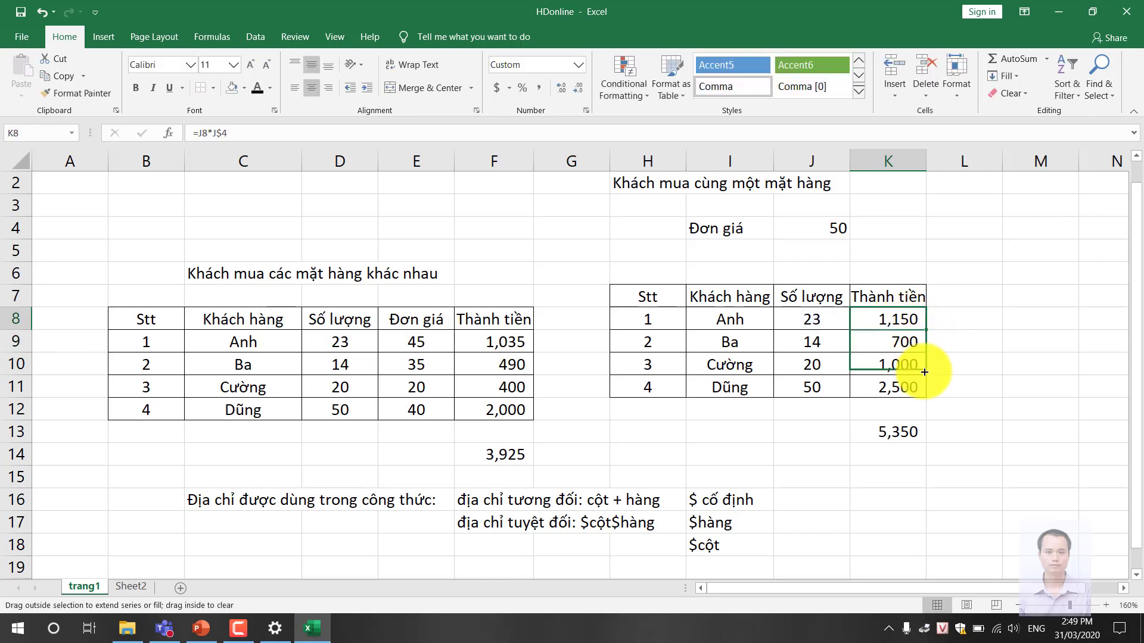
double_click(895, 361)
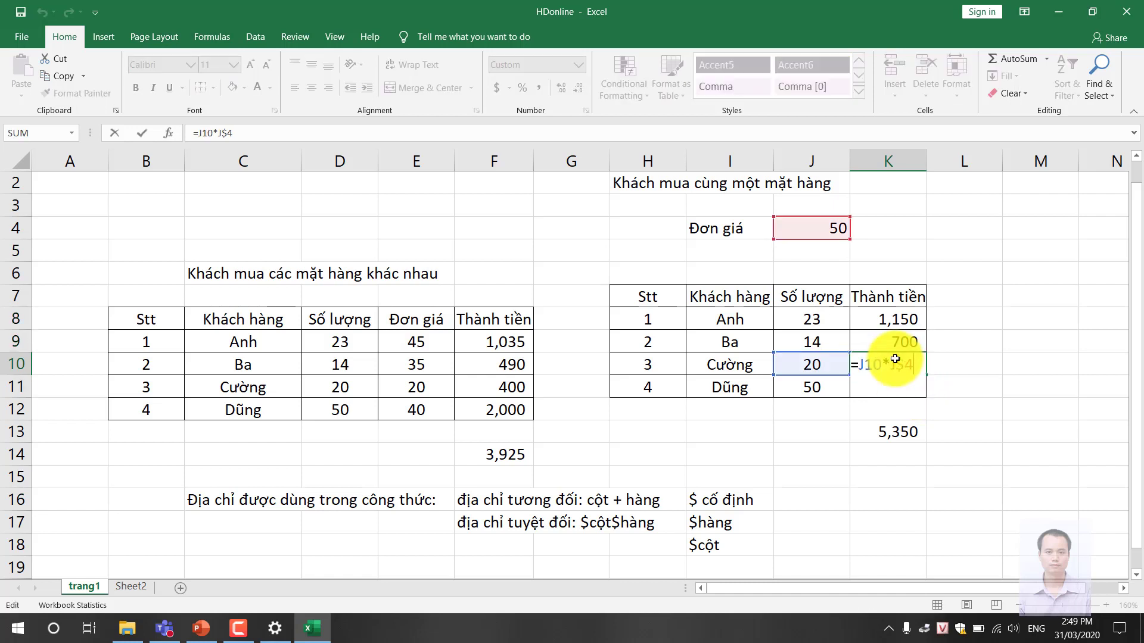
key(Return)
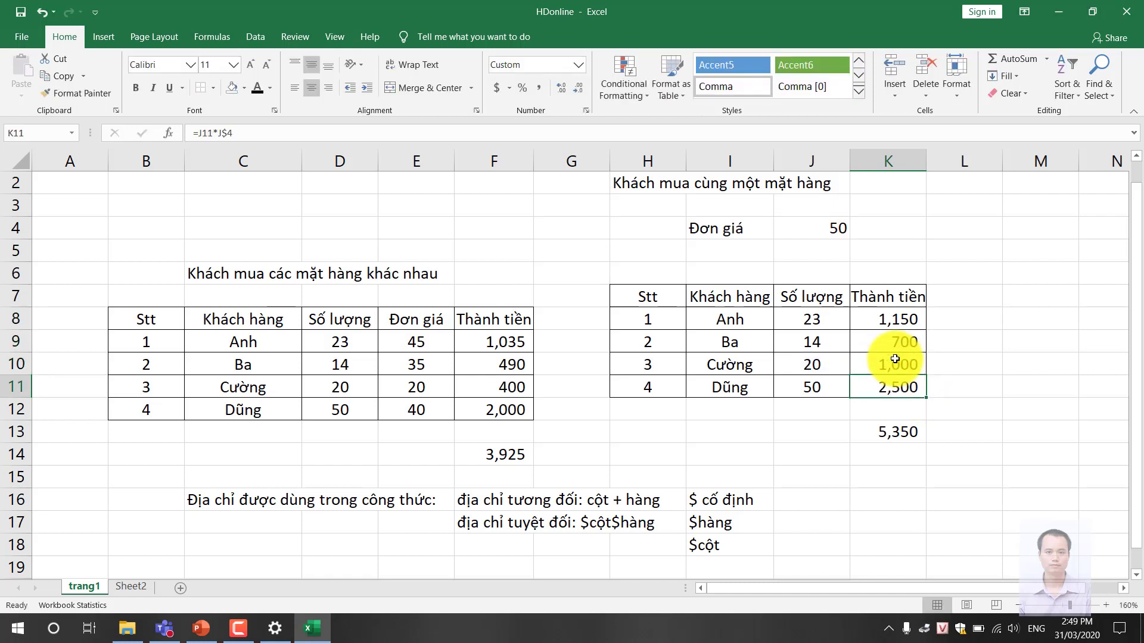
click(953, 383)
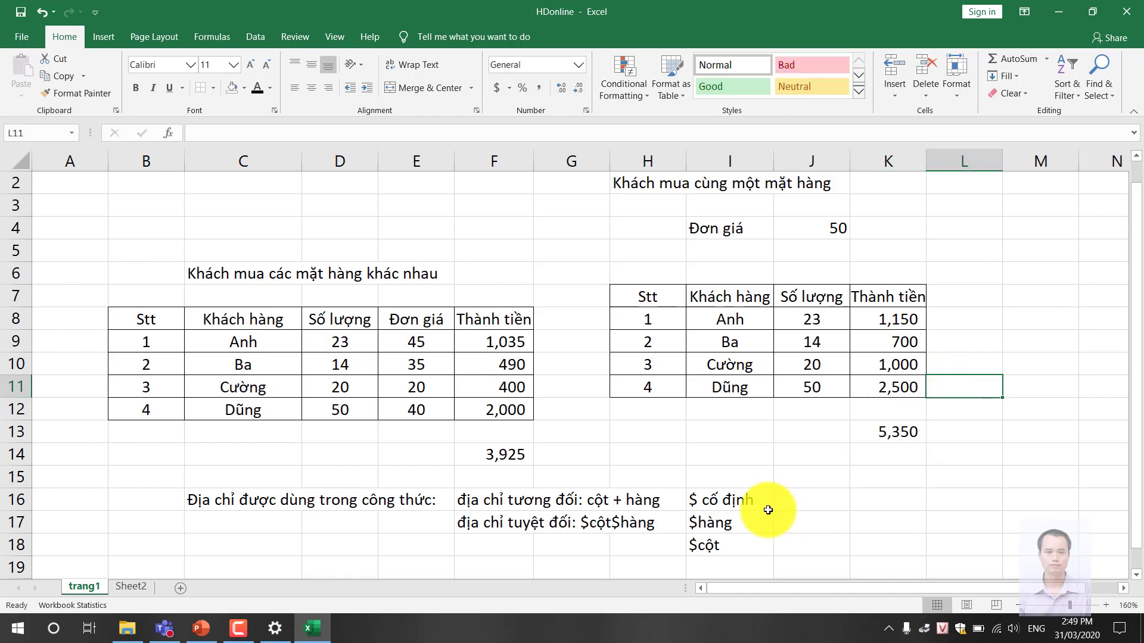
click(728, 501)
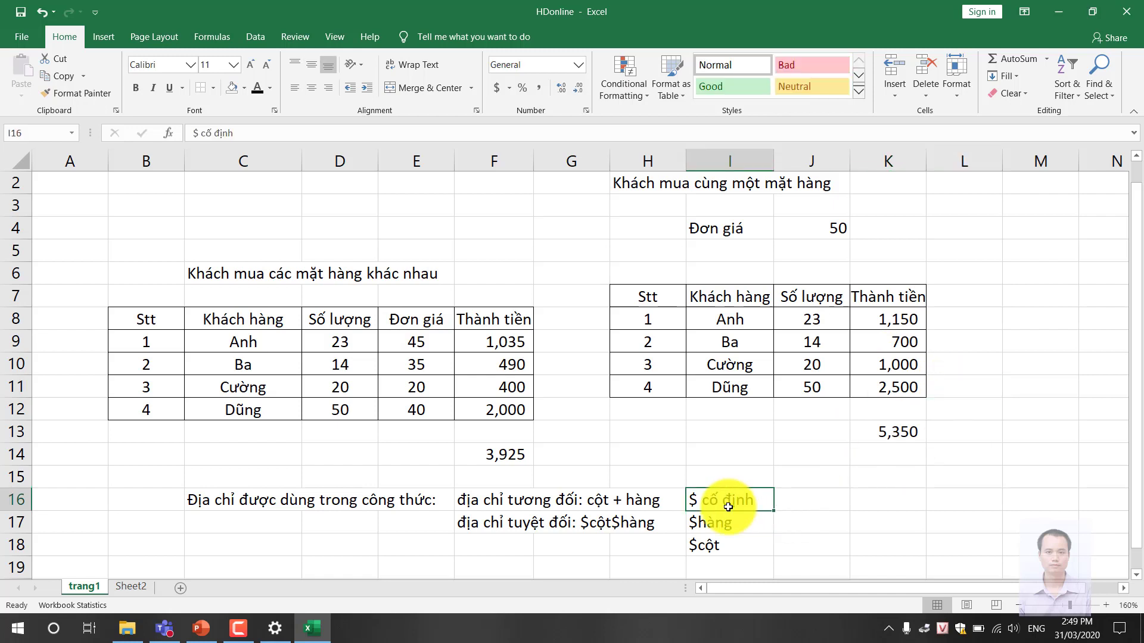
click(621, 474)
mouse_move(95, 183)
mouse_down()
mouse_move(881, 491)
mouse_move(904, 548)
mouse_up()
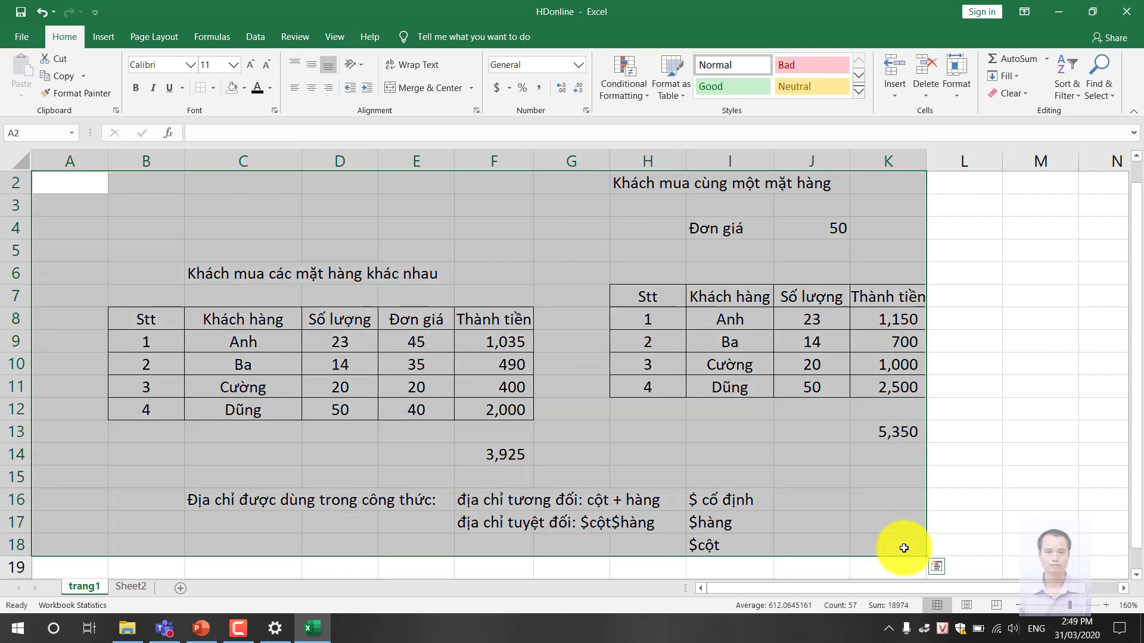
click(958, 532)
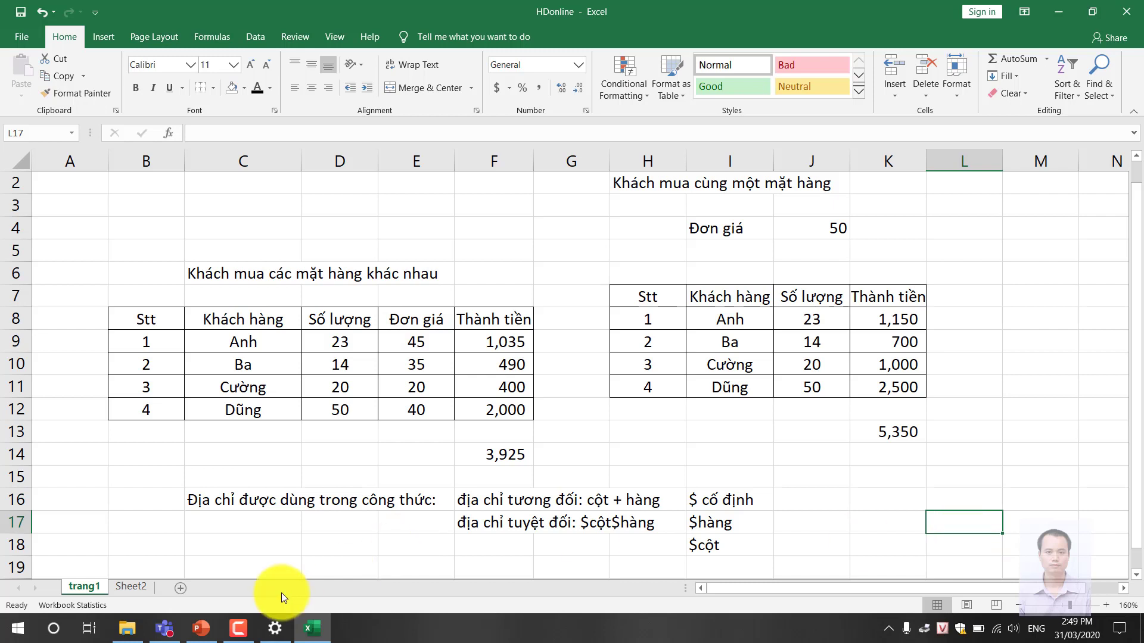
click(253, 629)
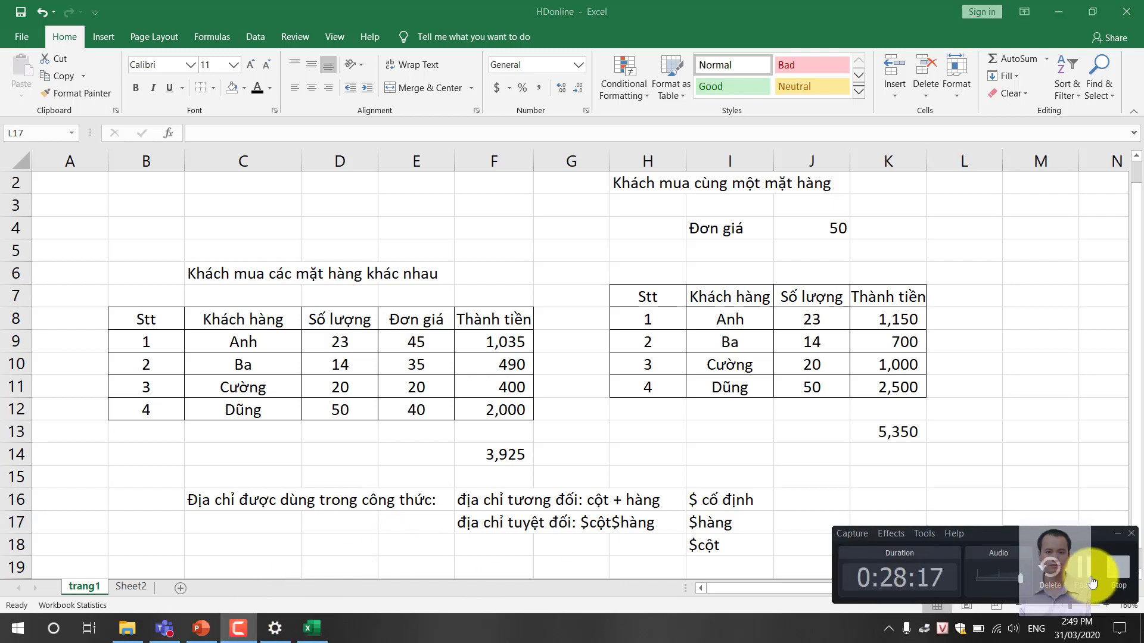